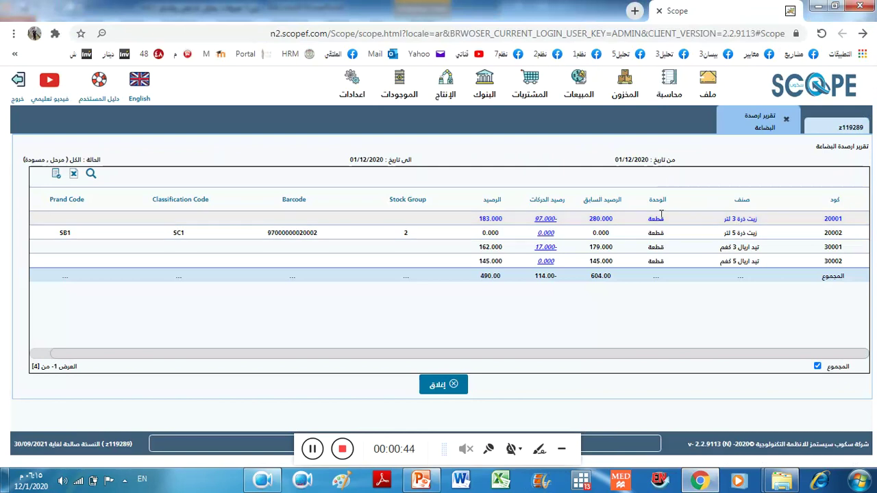
Step: Review the stock balance row of زيت ذرة 3 لتر, then switch to PowerPoint and read the quotation exercise's customer, quantity and price
{"action": "left_click_drag", "start_coordinate": [769, 223], "coordinate": [462, 218]}
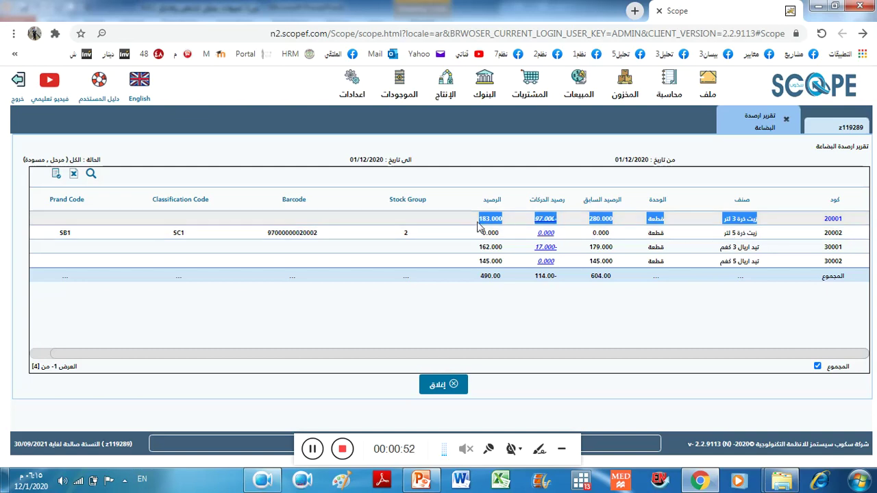
{"action": "left_click", "coordinate": [419, 481]}
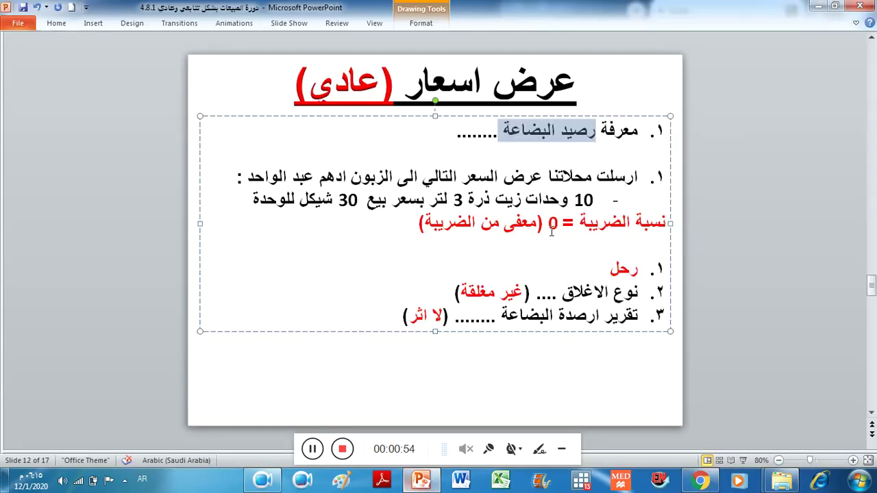
{"action": "left_click", "coordinate": [581, 175]}
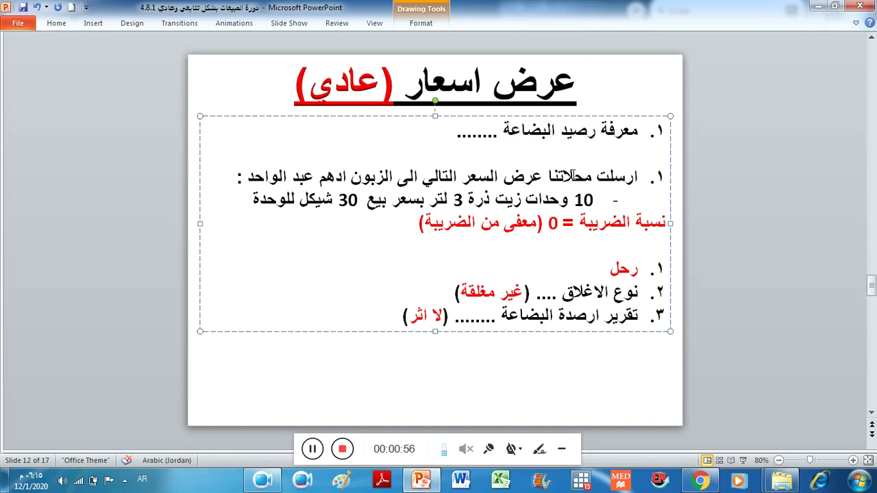
{"action": "left_click", "coordinate": [288, 176], "text": "shift"}
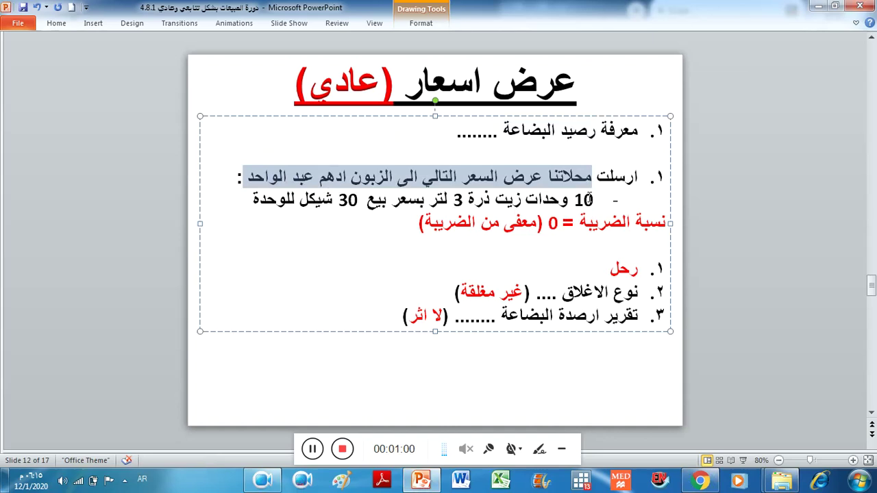
{"action": "left_click_drag", "start_coordinate": [284, 199], "coordinate": [593, 199]}
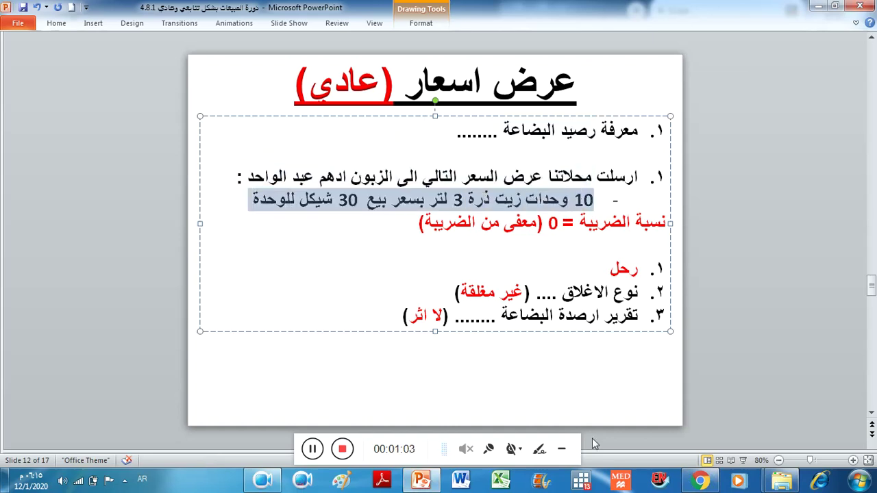
Step: Switch back to Scope in Chrome, start a new sales quotation (عرض أسعار) and select the customer named in the exercise
{"action": "left_click", "coordinate": [700, 479]}
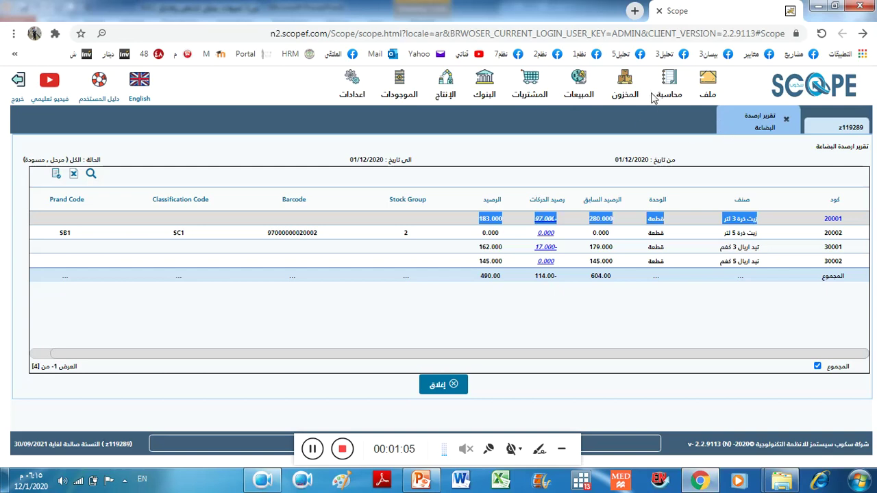
{"action": "left_click", "coordinate": [580, 93]}
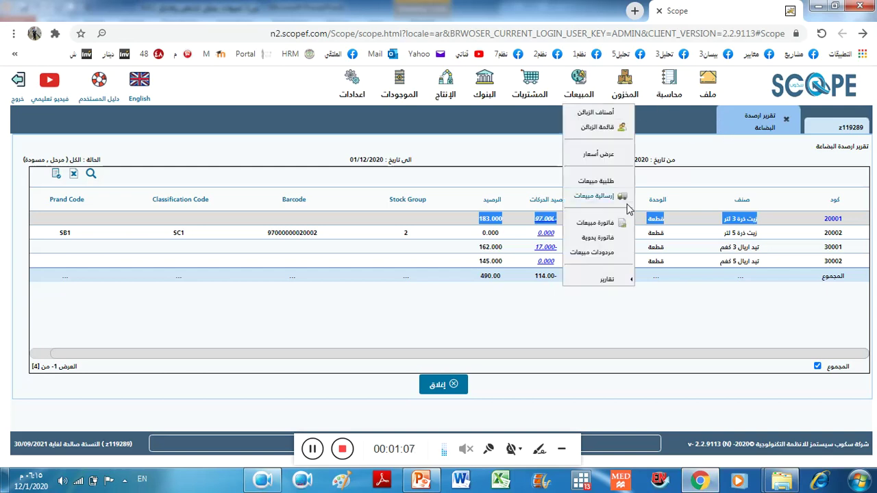
{"action": "left_click", "coordinate": [600, 155]}
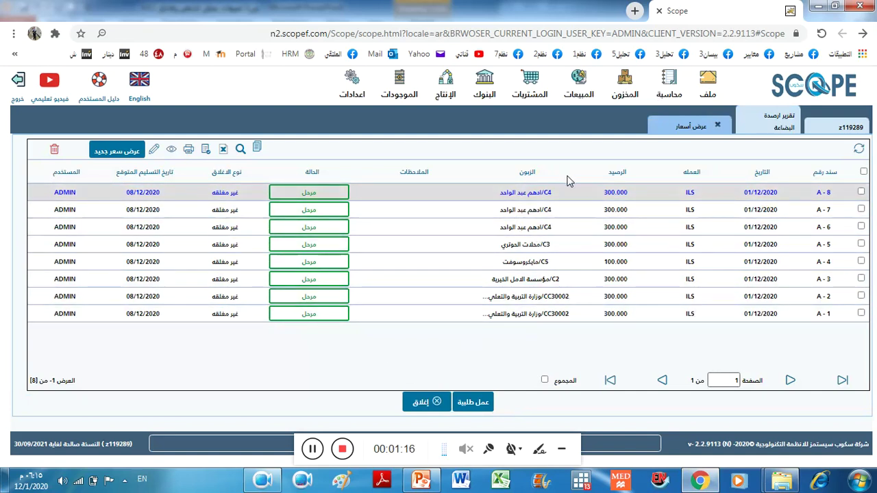
{"action": "left_click", "coordinate": [115, 153]}
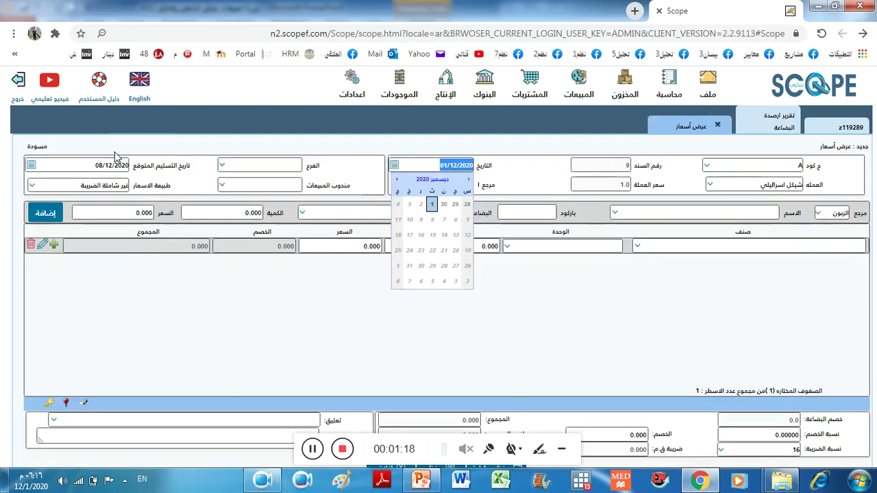
{"action": "left_click", "coordinate": [694, 211]}
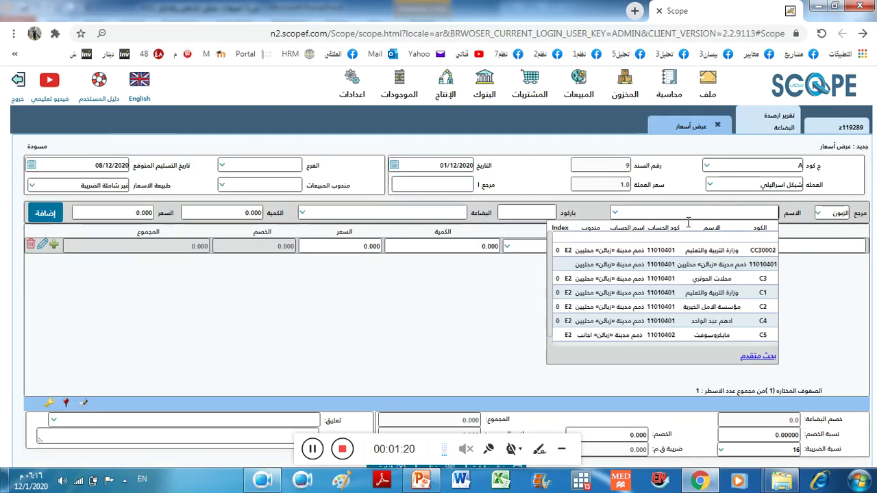
{"action": "left_click", "coordinate": [702, 323]}
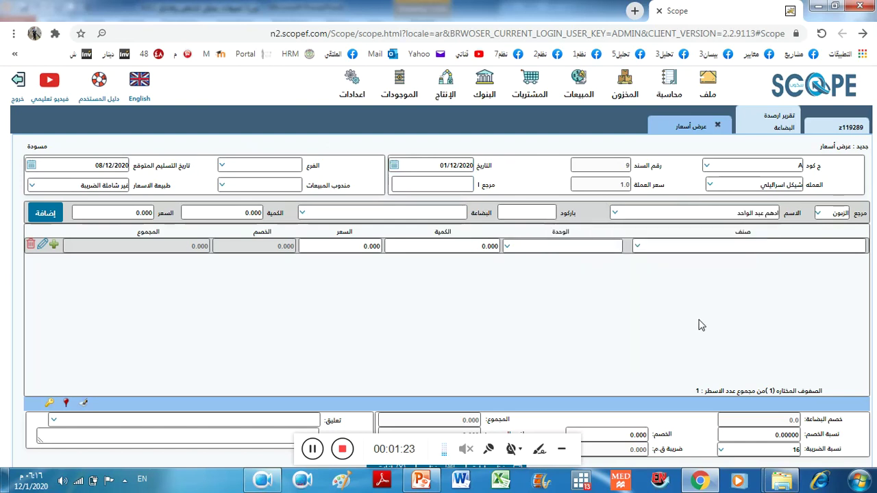
Step: Add the item زيت ذرة 3 لتر to the quotation with quantity 10 and unit price 30
{"action": "left_click", "coordinate": [404, 211]}
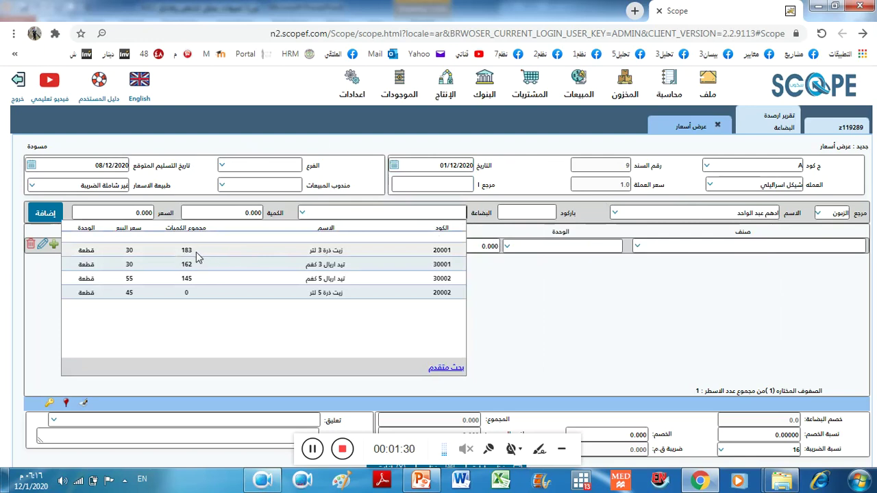
{"action": "left_click", "coordinate": [351, 252]}
{"action": "type", "text": "10"}
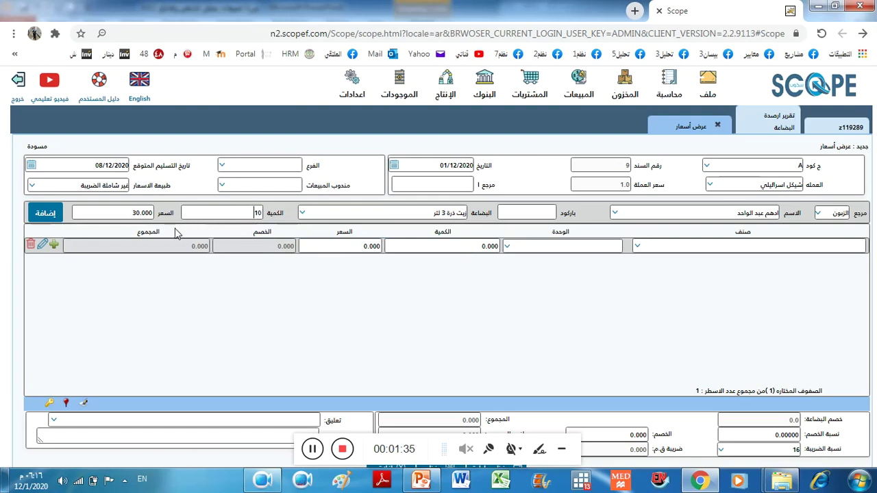
{"action": "left_click", "coordinate": [125, 212]}
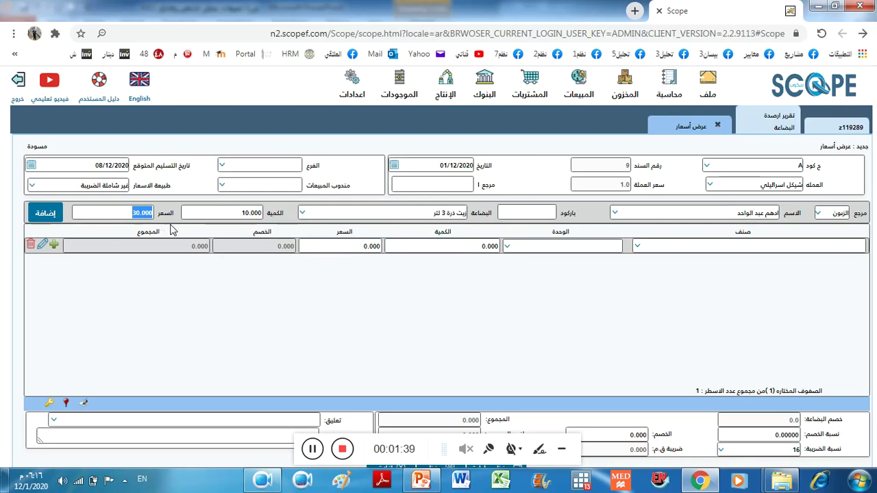
{"action": "left_click", "coordinate": [46, 215]}
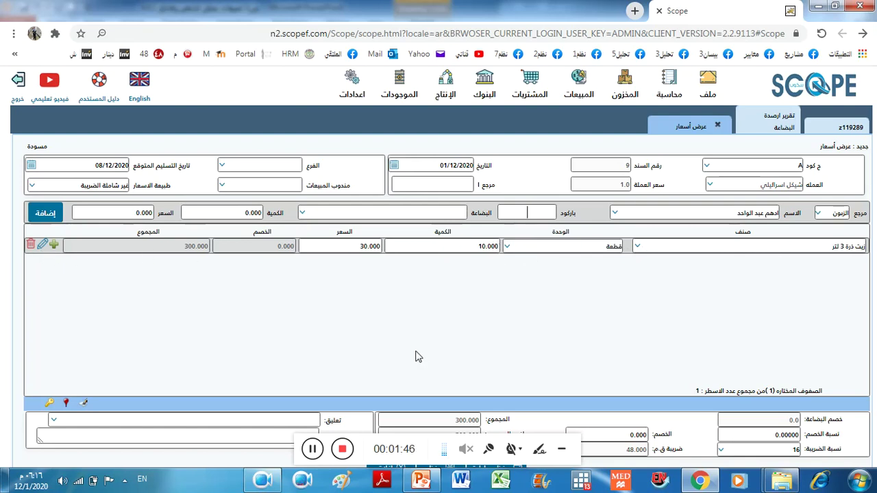
Step: Add an empty row below the quotation's item line and delete it
{"action": "left_click", "coordinate": [321, 212]}
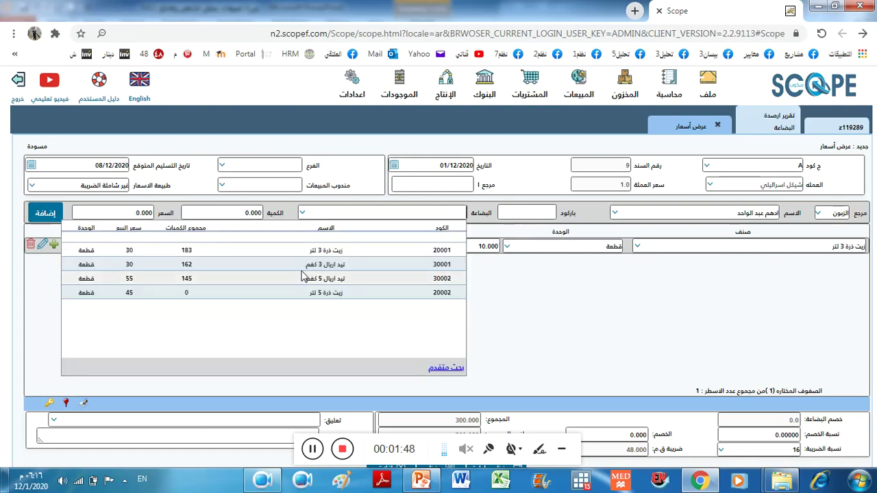
{"action": "left_click", "coordinate": [534, 311]}
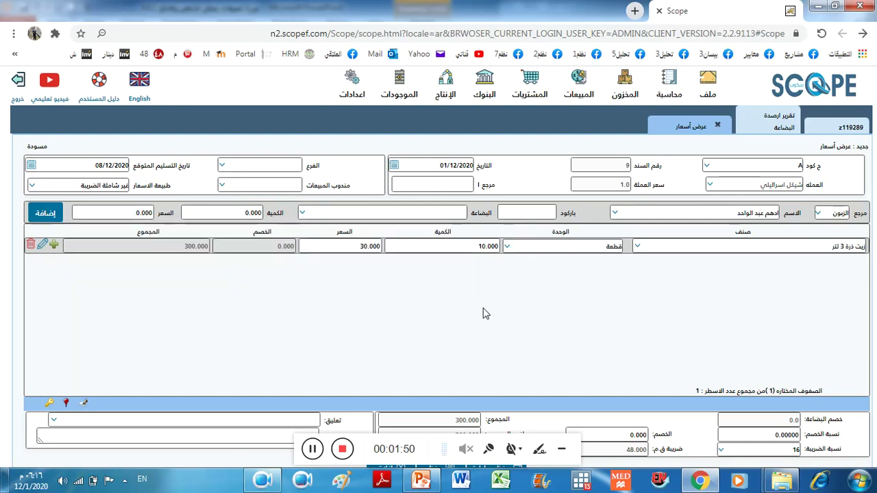
{"action": "left_click", "coordinate": [53, 244]}
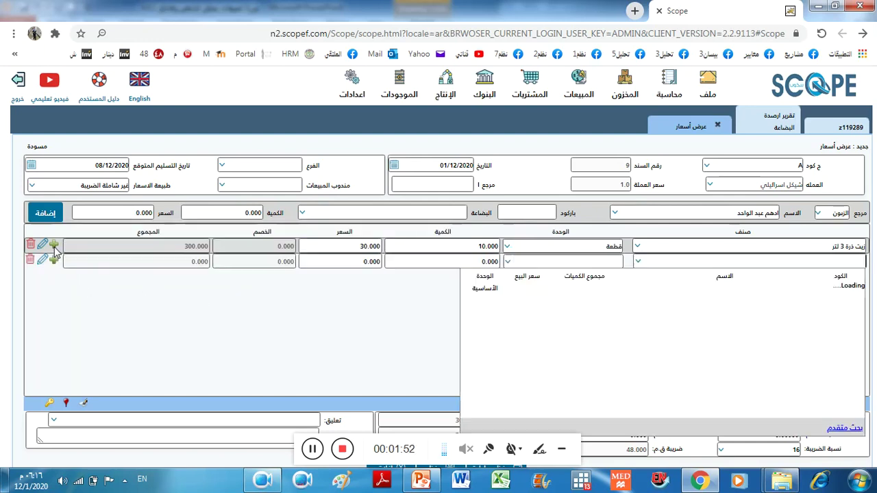
{"action": "left_click", "coordinate": [180, 321]}
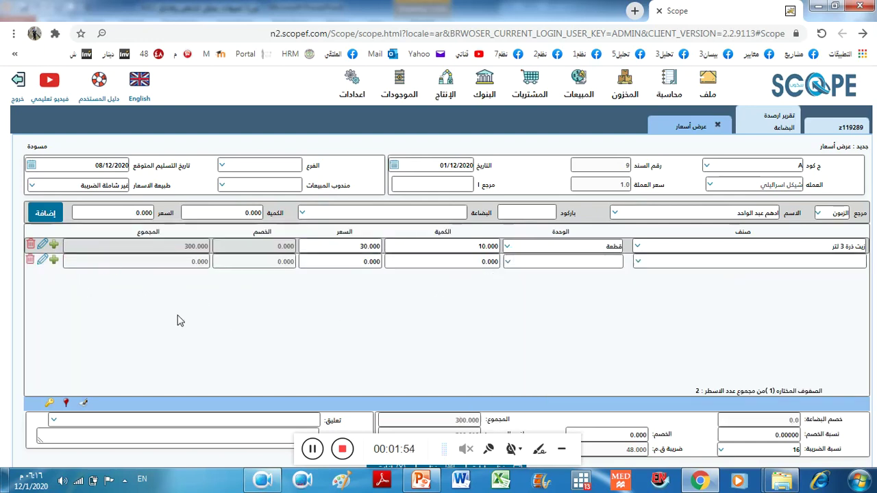
{"action": "left_click", "coordinate": [30, 261]}
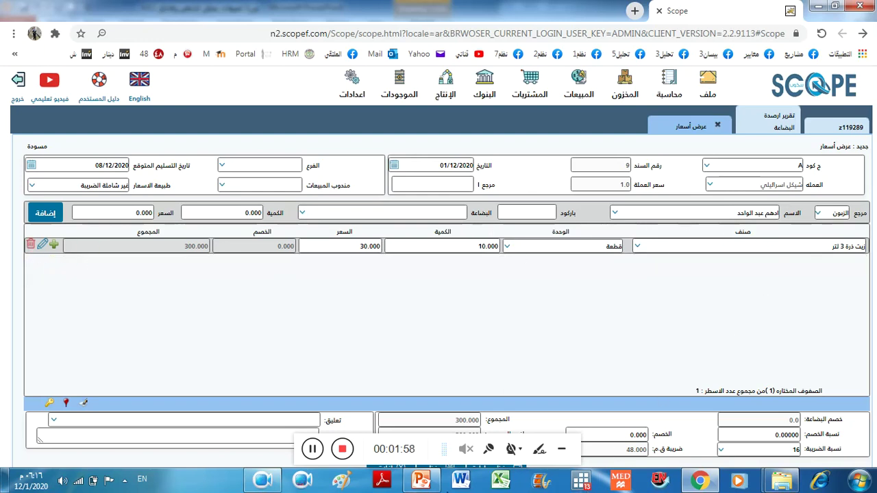
Step: Check the tax instruction on the PowerPoint slide and set the quotation's tax rate (نسبة الضريبة) to 0 in Scope
{"action": "left_click", "coordinate": [421, 479]}
{"action": "triple_click", "coordinate": [603, 229]}
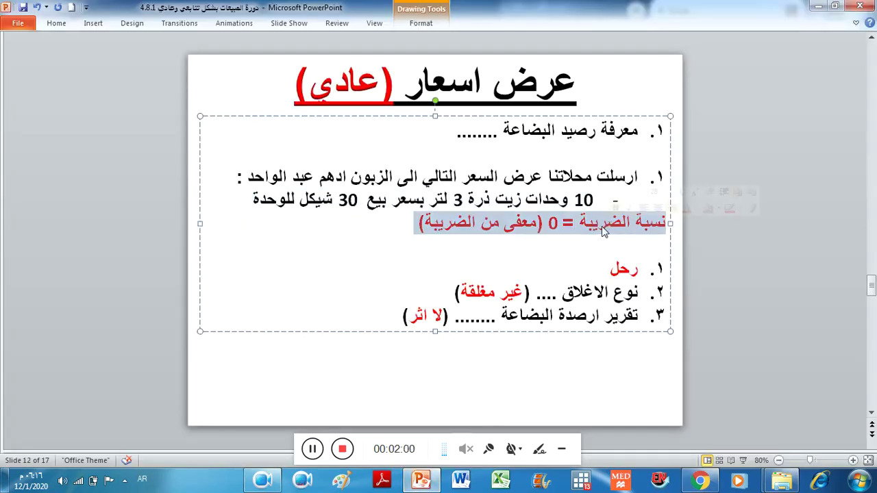
{"action": "left_click", "coordinate": [421, 481]}
{"action": "left_click", "coordinate": [768, 453]}
{"action": "left_click", "coordinate": [736, 413]}
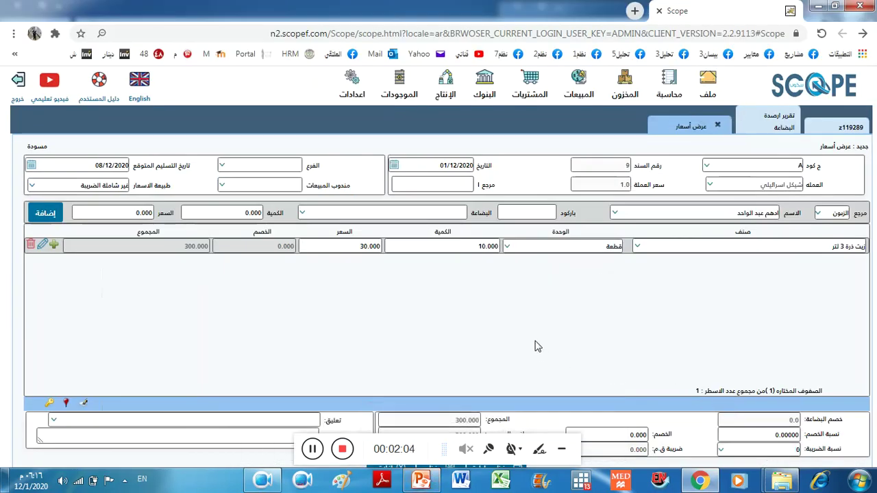
Step: Save and print the quotation, approve its posting, and close the printed report and the quotation form
{"action": "left_click", "coordinate": [419, 482]}
{"action": "left_click", "coordinate": [413, 484]}
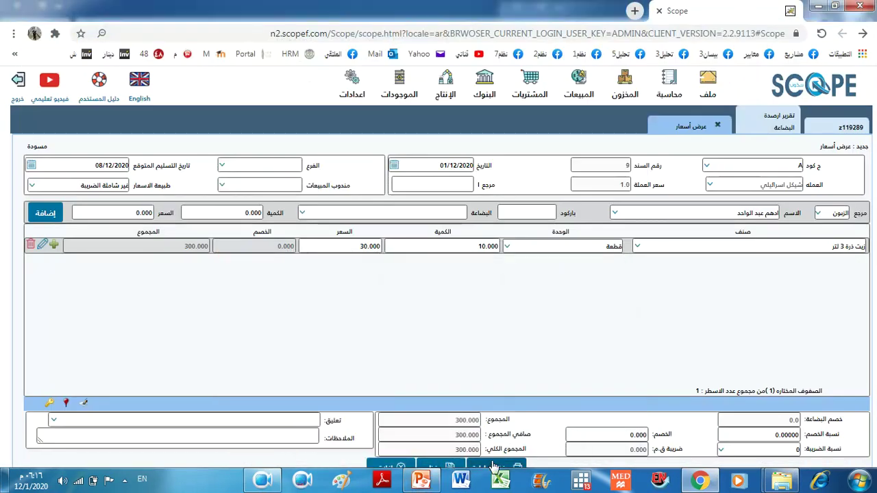
{"action": "key", "text": "ctrl+minus"}
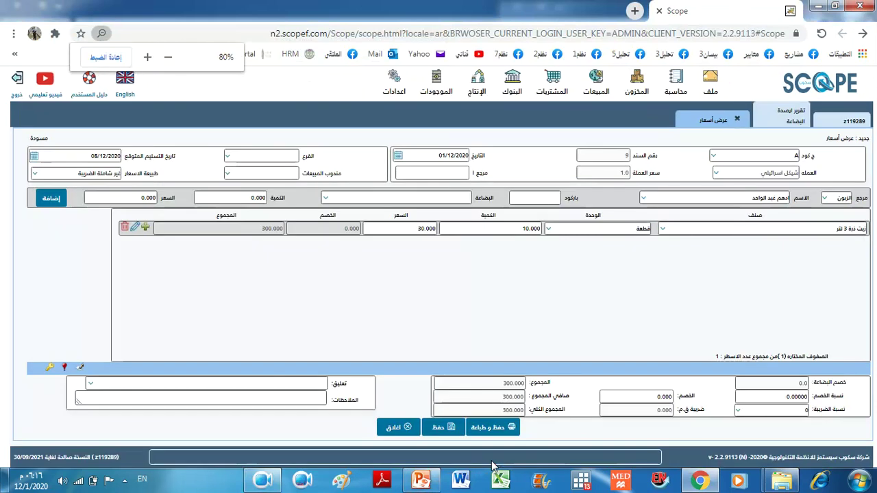
{"action": "left_click", "coordinate": [489, 430]}
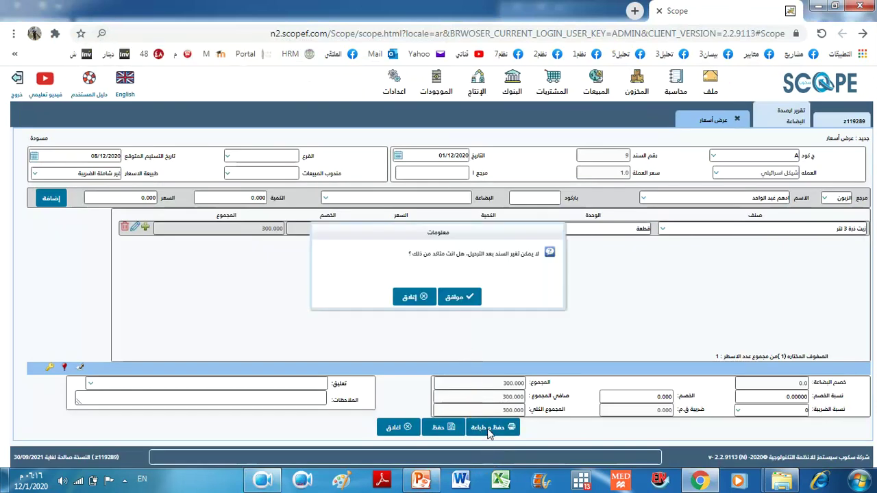
{"action": "left_click", "coordinate": [458, 299]}
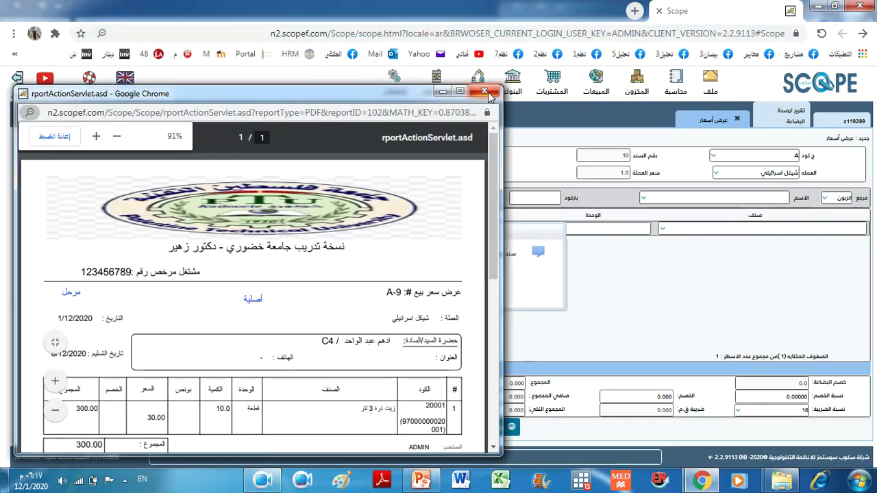
{"action": "left_click", "coordinate": [485, 91]}
{"action": "left_click_drag", "start_coordinate": [496, 257], "coordinate": [470, 267]}
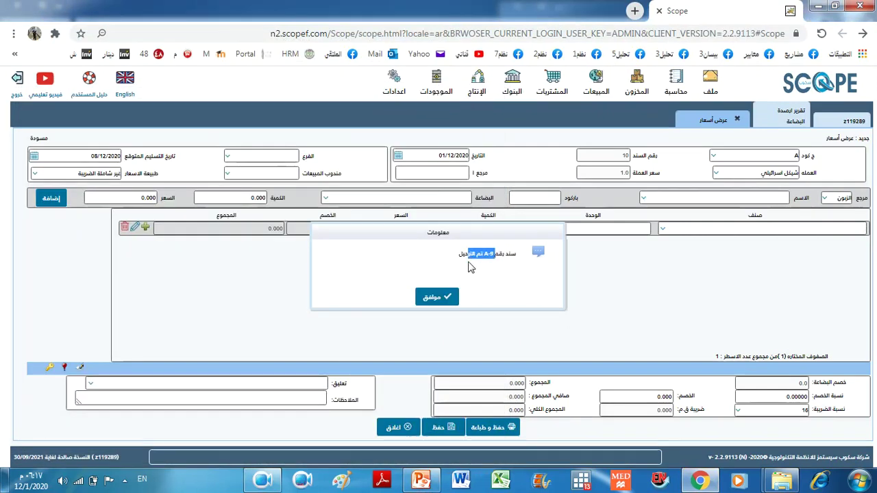
{"action": "left_click", "coordinate": [427, 298]}
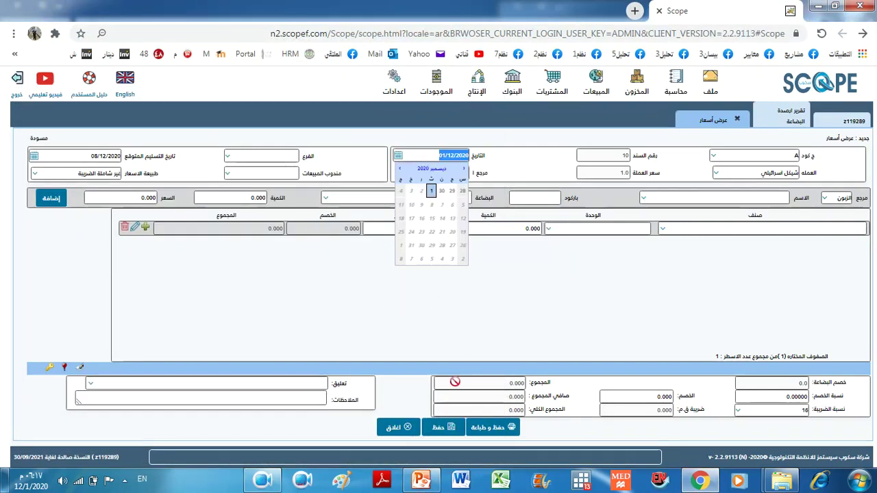
{"action": "left_click", "coordinate": [392, 427]}
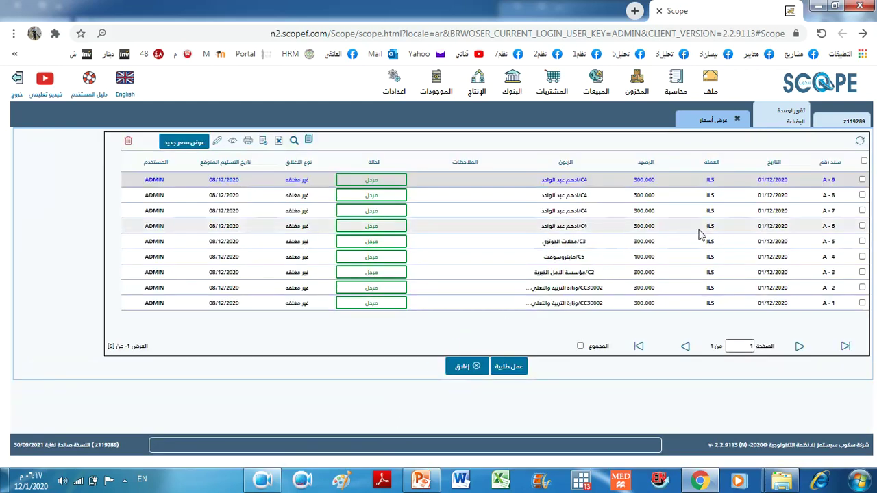
Step: Examine the newest quotation's document number, customer, balance and closing type (نوع الاغلاق) in the quotations list
{"action": "key", "text": "ctrl+plus"}
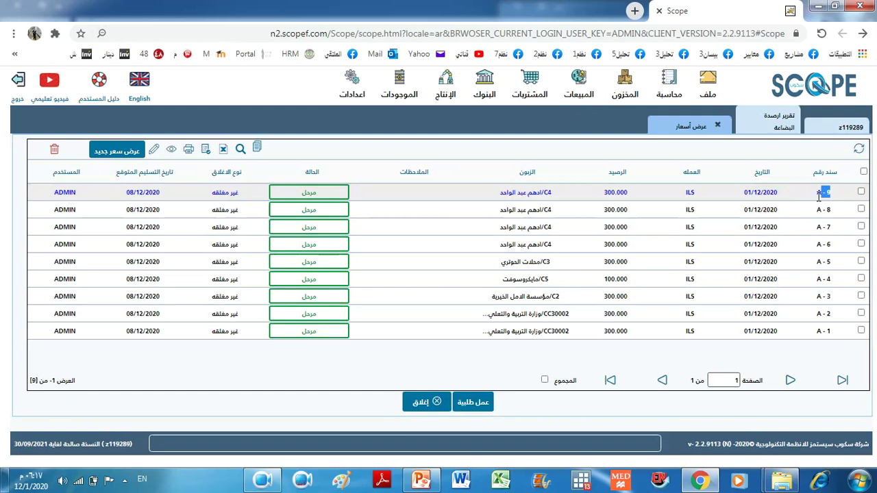
{"action": "left_click_drag", "start_coordinate": [552, 192], "coordinate": [489, 202]}
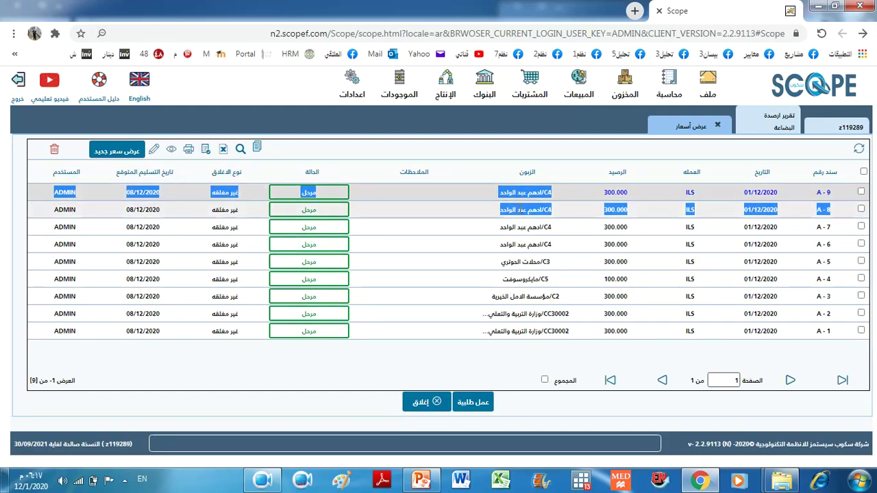
{"action": "double_click", "coordinate": [616, 193]}
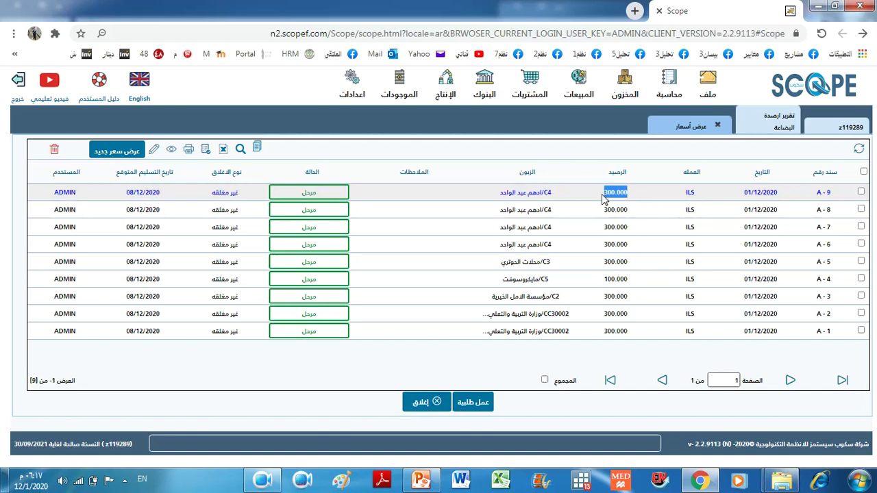
{"action": "left_click_drag", "start_coordinate": [241, 195], "coordinate": [209, 194]}
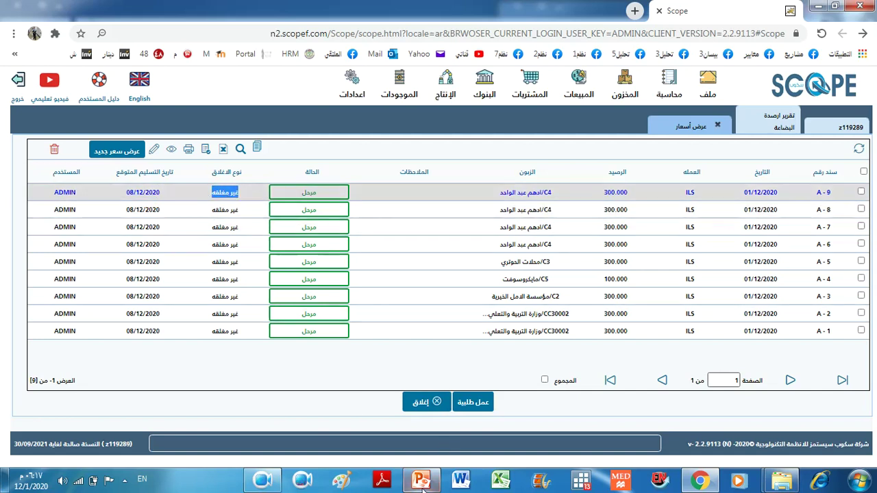
Step: Switch to PowerPoint and highlight the exercise item about the stock balances report (تقرير ارصدة البضاعة)
{"action": "mouse_move", "coordinate": [421, 491]}
{"action": "left_click", "coordinate": [421, 480]}
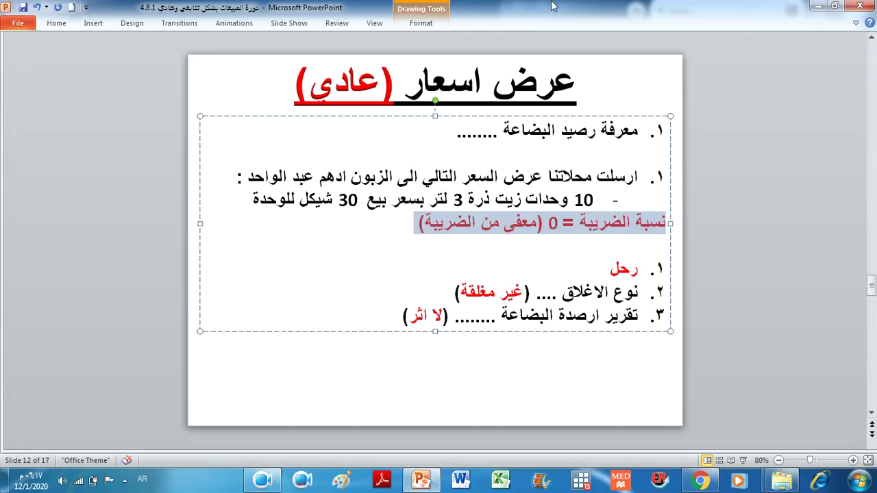
{"action": "left_click_drag", "start_coordinate": [638, 315], "coordinate": [450, 319]}
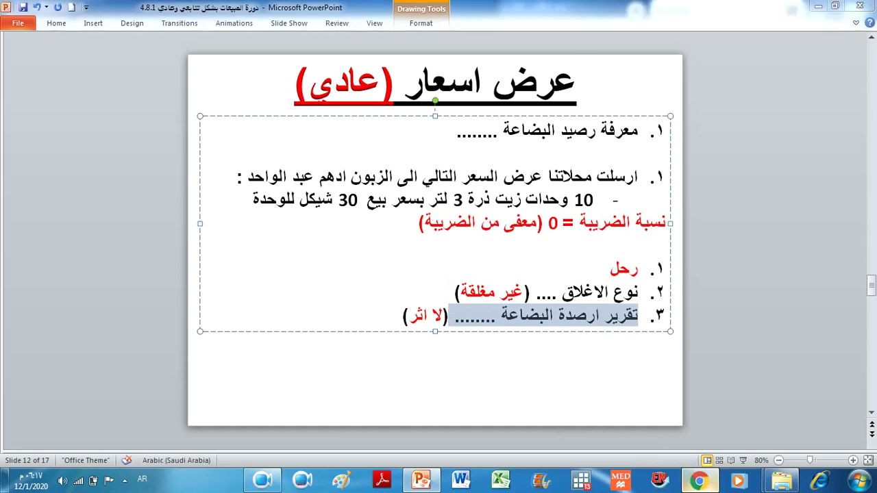
Step: Switch to Scope and highlight the balance (الرصيد) of زيت ذرة 3 لتر in the already open stock balances report (تقرير ارصدة البضاعة)
{"action": "left_click", "coordinate": [700, 479]}
{"action": "left_click", "coordinate": [779, 128]}
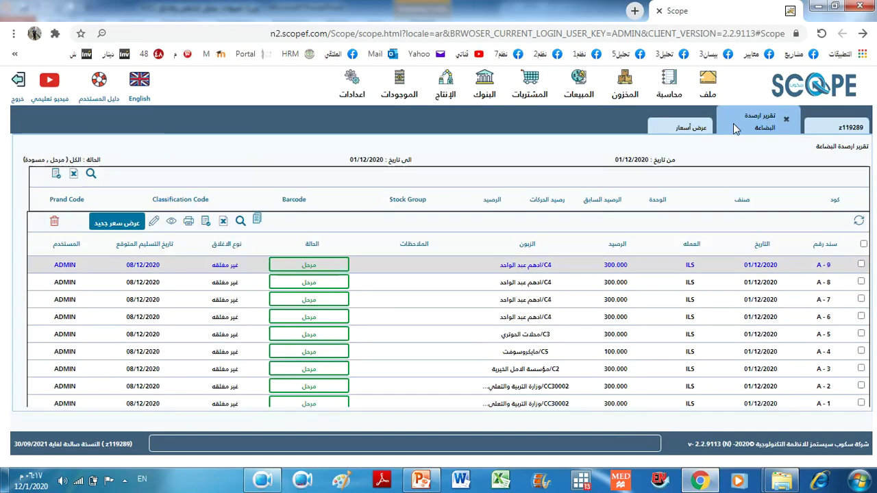
{"action": "left_click_drag", "start_coordinate": [511, 221], "coordinate": [471, 224]}
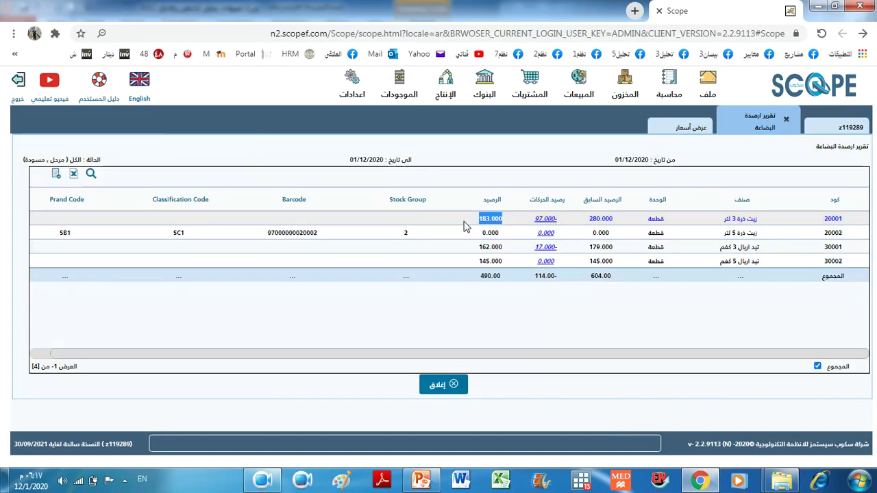
Step: Run a new stock balances report (تقرير ارصدة البضاعة) with the default filters and highlight the balance of زيت ذرة 3 لتر for comparison
{"action": "left_click", "coordinate": [632, 100]}
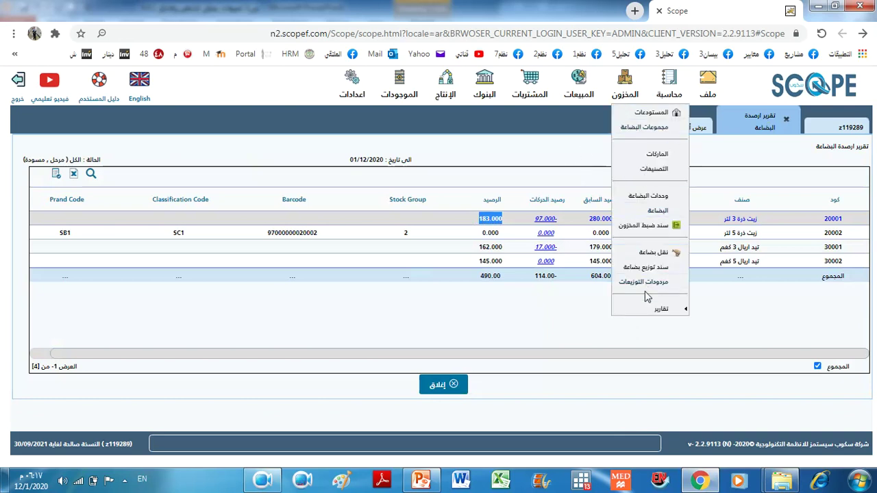
{"action": "mouse_move", "coordinate": [648, 310]}
{"action": "left_click", "coordinate": [543, 329]}
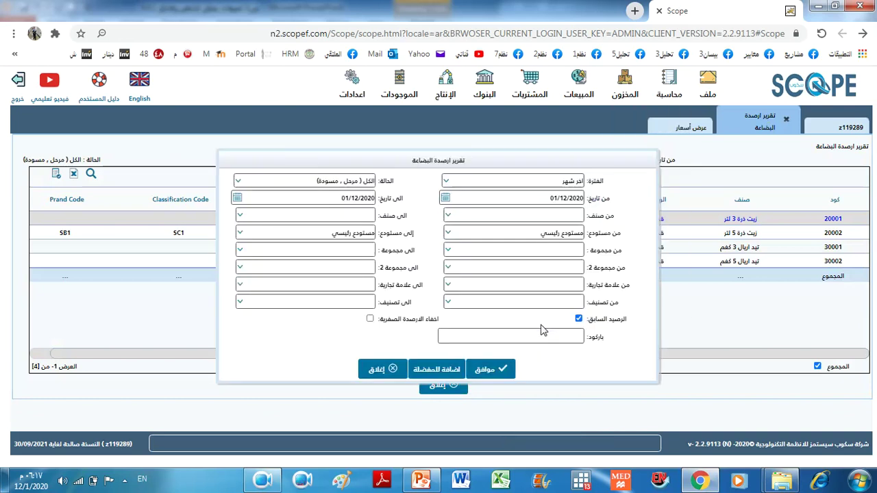
{"action": "left_click", "coordinate": [503, 371]}
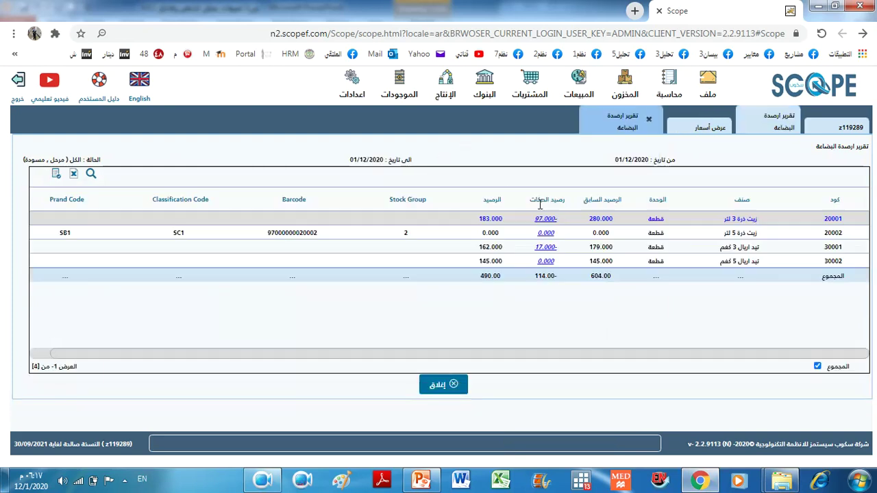
{"action": "left_click_drag", "start_coordinate": [511, 220], "coordinate": [475, 227]}
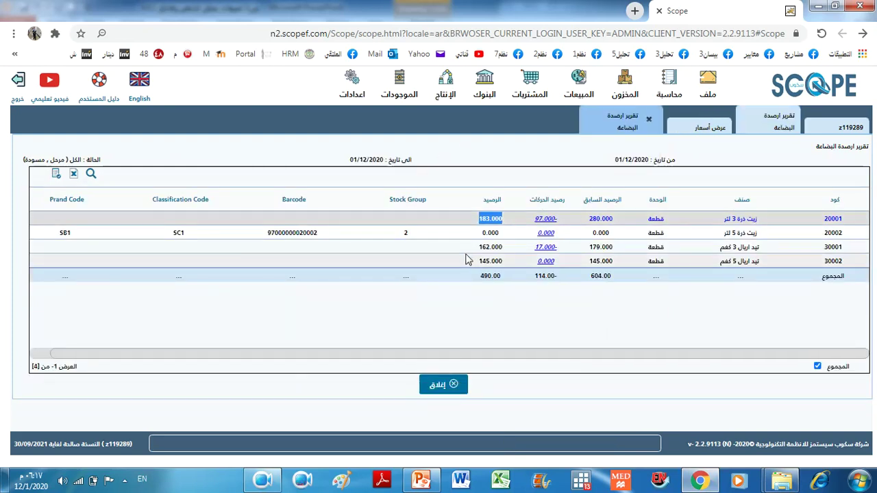
Step: Switch to PowerPoint, go to the next slide and highlight طلبية مبيعات in its title
{"action": "left_click", "coordinate": [421, 482]}
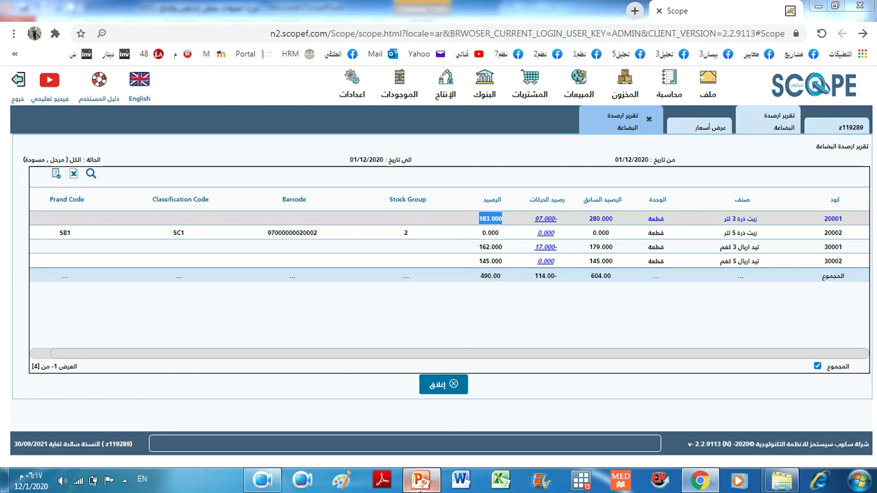
{"action": "left_click", "coordinate": [483, 385]}
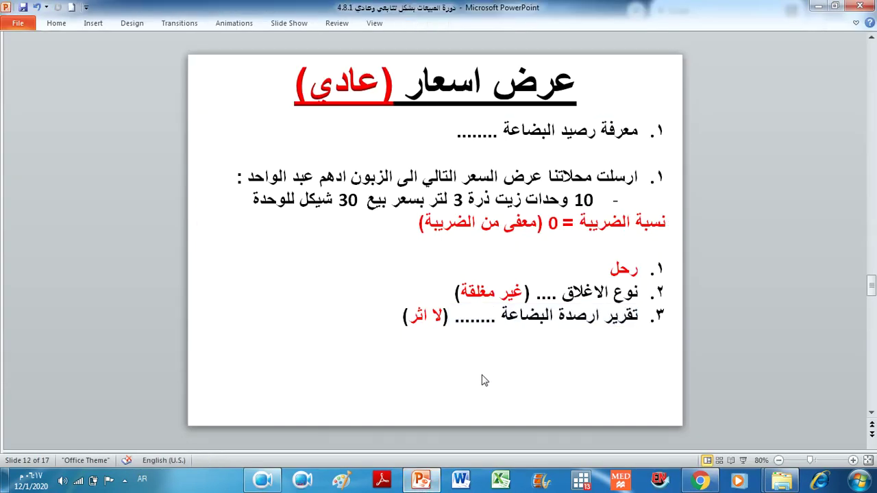
{"action": "left_click", "coordinate": [872, 413]}
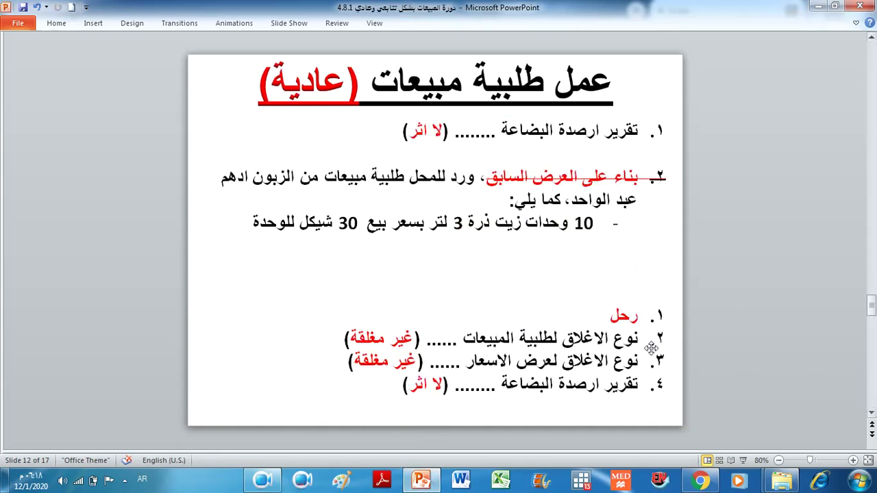
{"action": "left_click", "coordinate": [477, 93]}
{"action": "left_click_drag", "start_coordinate": [546, 80], "coordinate": [427, 82]}
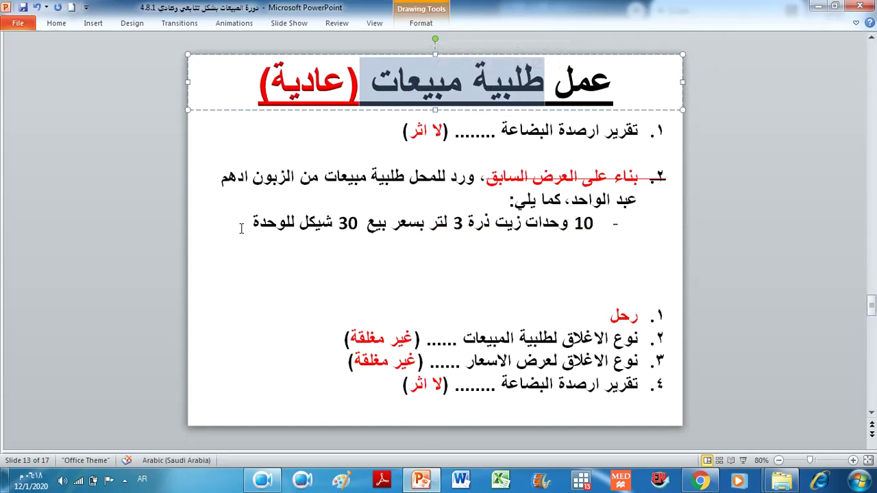
Step: Highlight the order line for زيت ذرة 3 لتر, the struck-out phrase بناء على العرض السابق and the word (عادية) on the slide
{"action": "left_click_drag", "start_coordinate": [264, 226], "coordinate": [588, 220]}
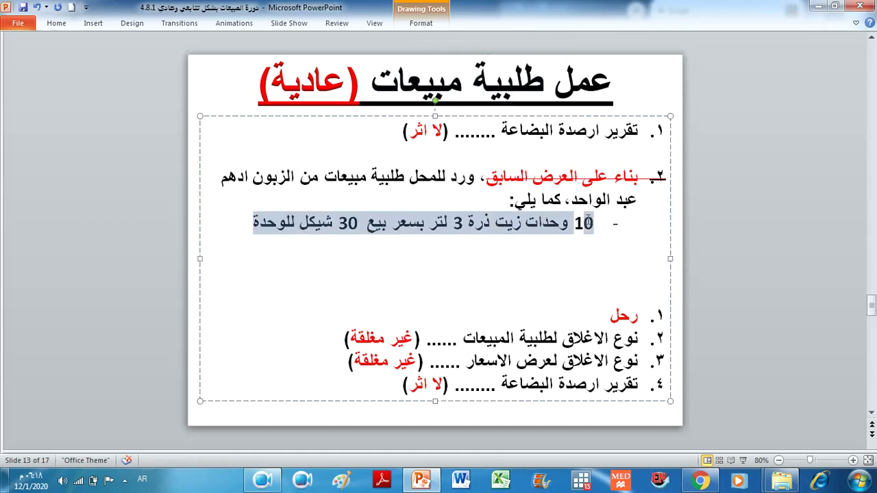
{"action": "left_click", "coordinate": [477, 226]}
{"action": "left_click_drag", "start_coordinate": [428, 225], "coordinate": [606, 223]}
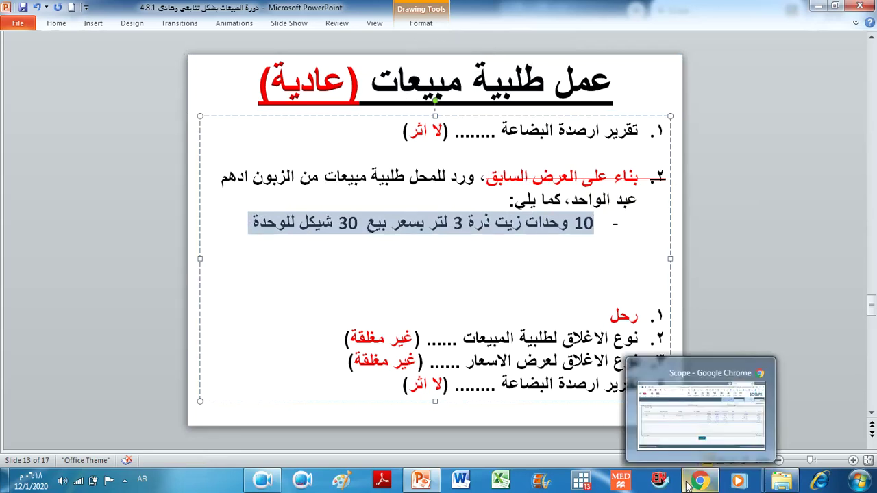
{"action": "left_click_drag", "start_coordinate": [639, 176], "coordinate": [485, 176]}
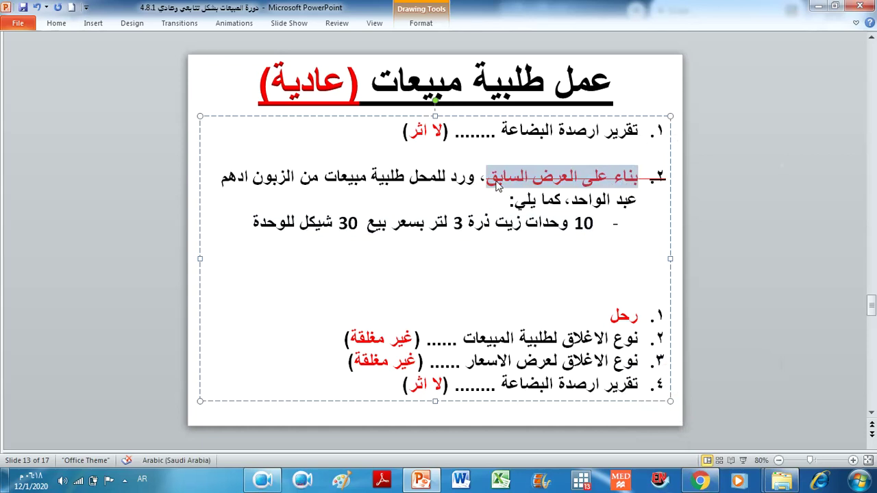
{"action": "left_click_drag", "start_coordinate": [361, 82], "coordinate": [251, 80]}
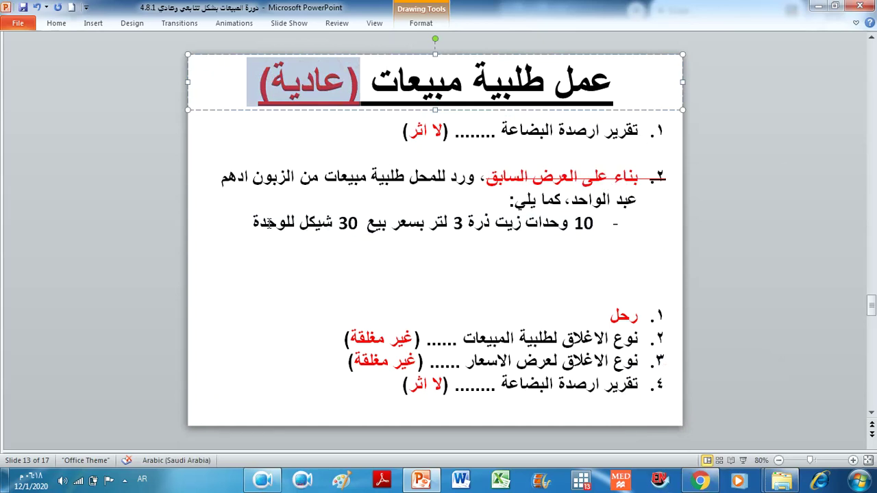
{"action": "left_click", "coordinate": [261, 223]}
{"action": "left_click", "coordinate": [530, 225], "text": "shift"}
{"action": "left_click_drag", "start_coordinate": [565, 223], "coordinate": [579, 225]}
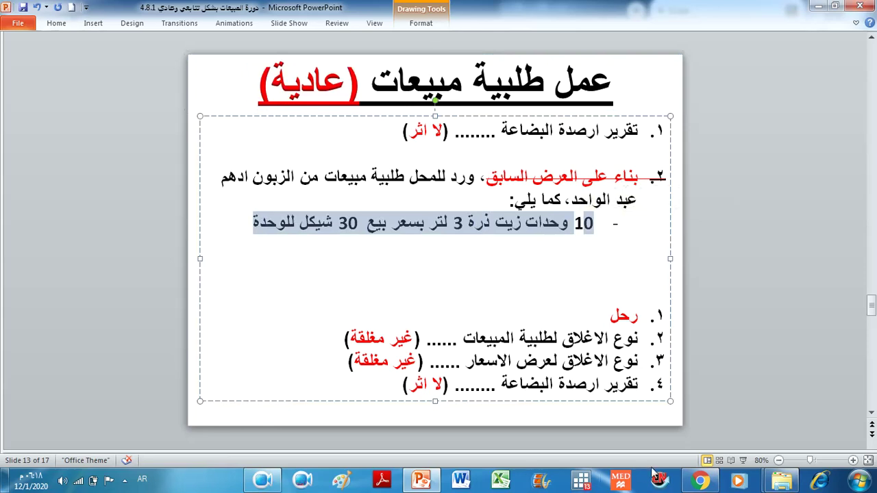
Step: Switch to Scope, open the sales orders list (طلبية مبيعات) and start a new sales order
{"action": "mouse_move", "coordinate": [695, 482]}
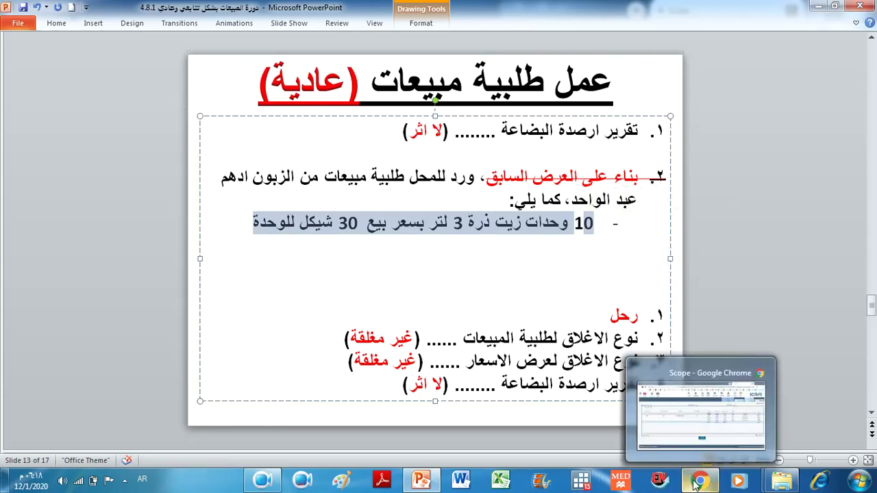
{"action": "left_click", "coordinate": [695, 482]}
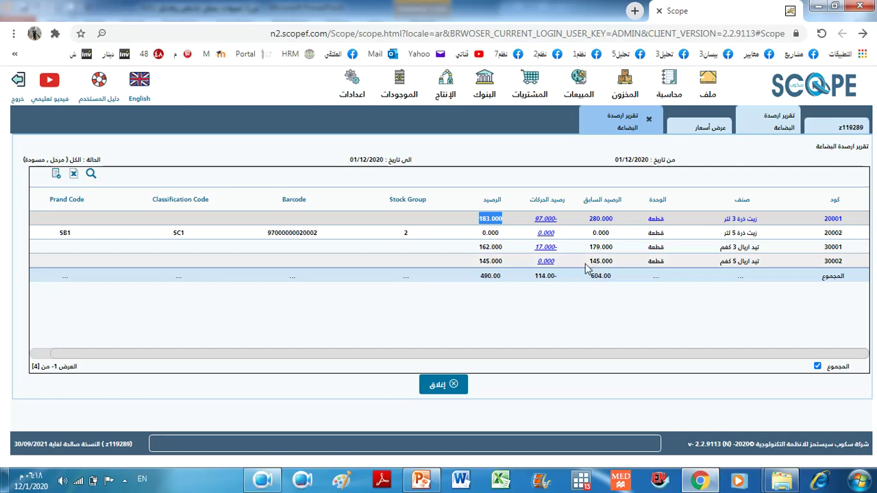
{"action": "left_click", "coordinate": [469, 318]}
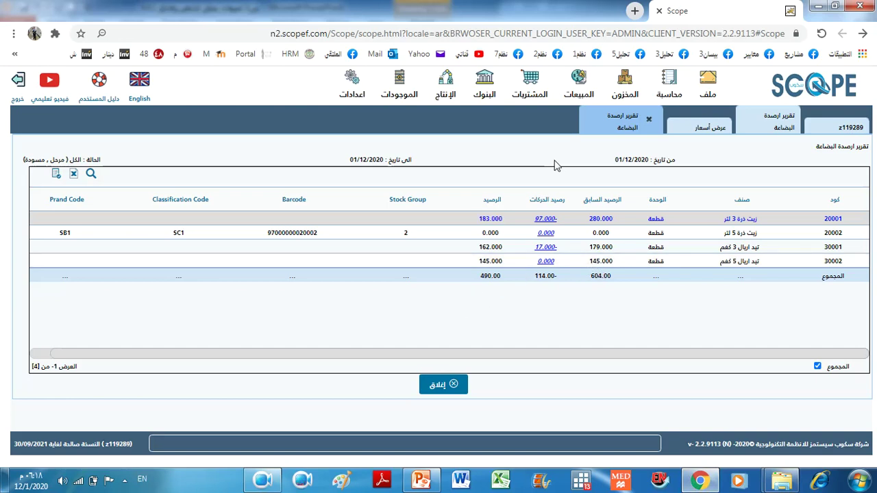
{"action": "left_click", "coordinate": [706, 128]}
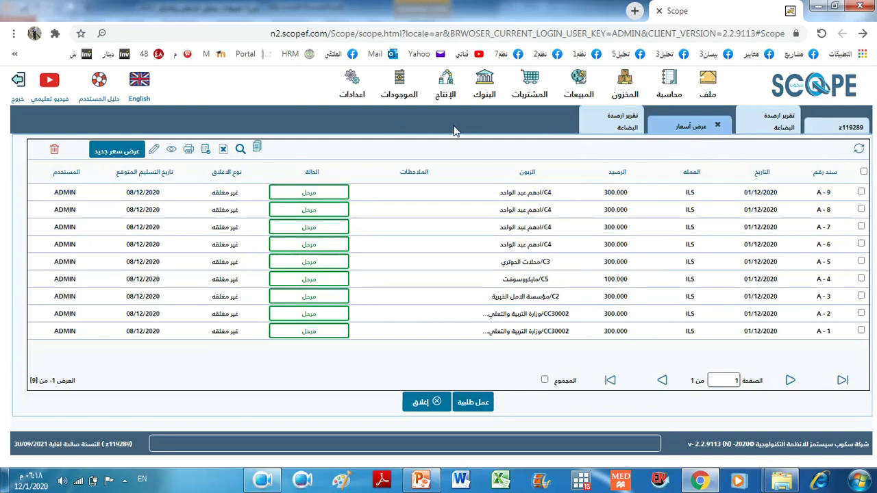
{"action": "left_click", "coordinate": [585, 96]}
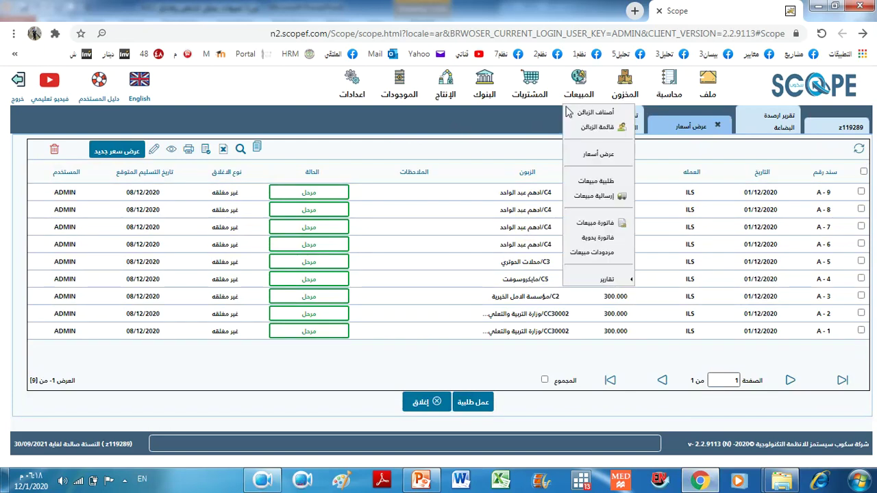
{"action": "left_click", "coordinate": [587, 182]}
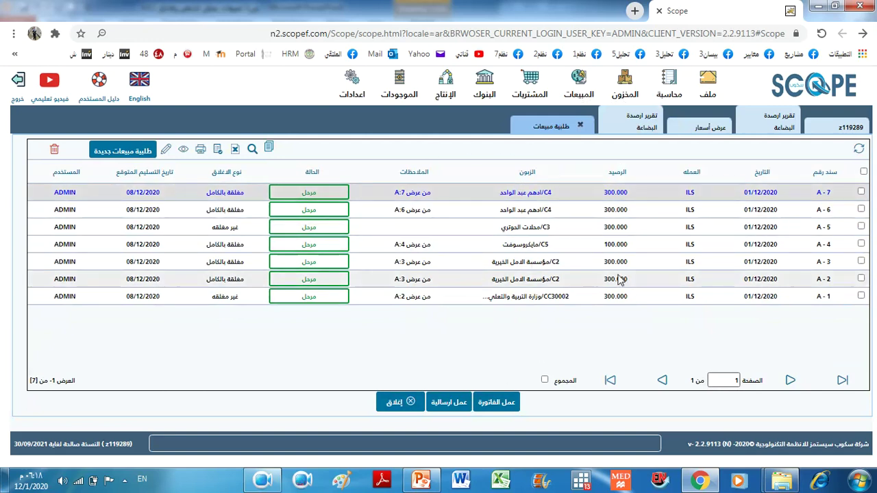
{"action": "left_click", "coordinate": [120, 152]}
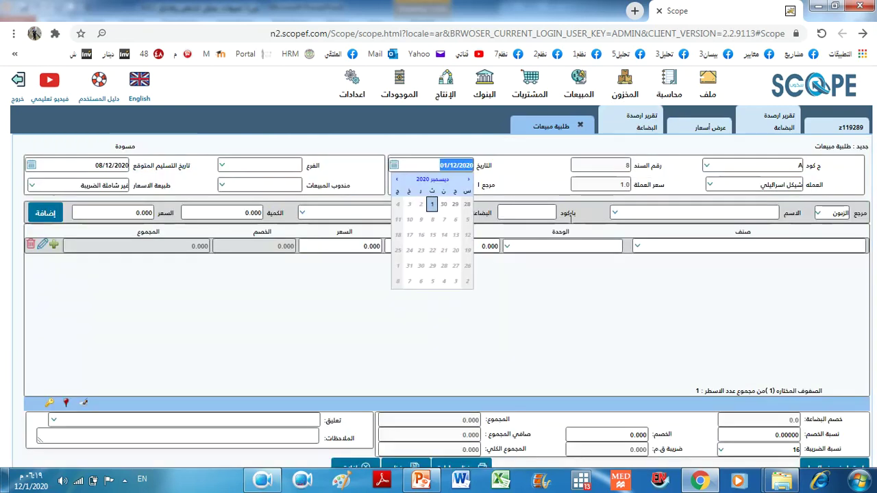
Step: Keep the default date and select the exercise's customer as the sales order's name (الاسم)
{"action": "left_click", "coordinate": [545, 303]}
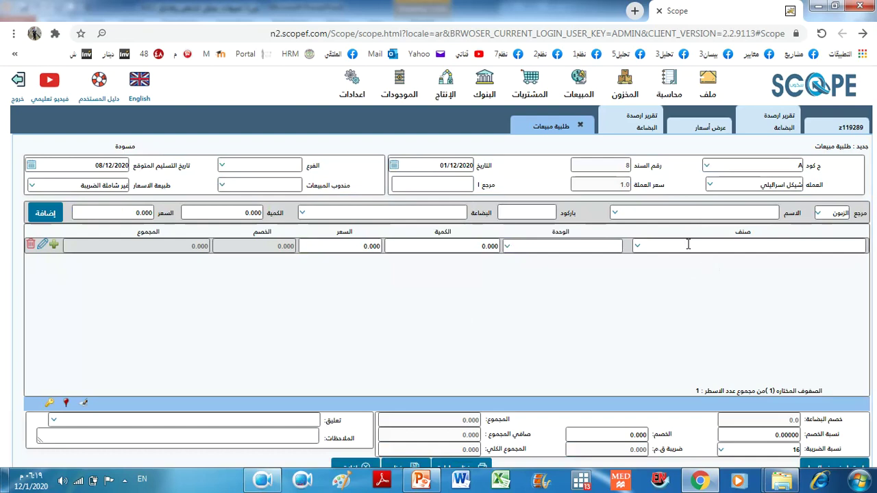
{"action": "left_click", "coordinate": [650, 209]}
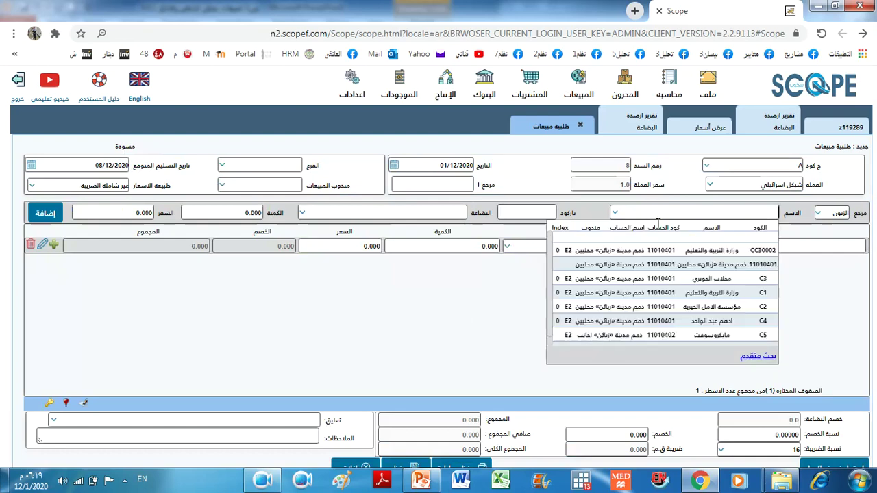
{"action": "left_click", "coordinate": [708, 320]}
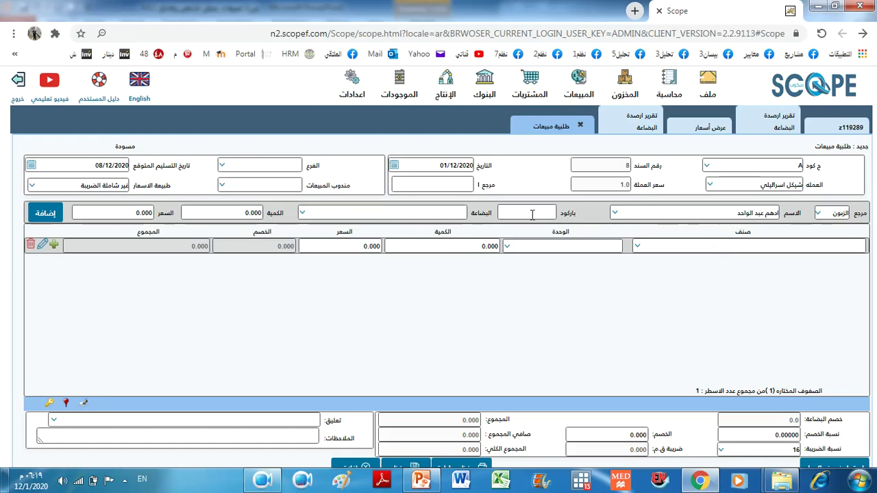
Step: Add 10 units of زيت ذرة 3 لتر to the sales order and set its tax rate (نسبة الضريبة) to 0
{"action": "left_click", "coordinate": [441, 214]}
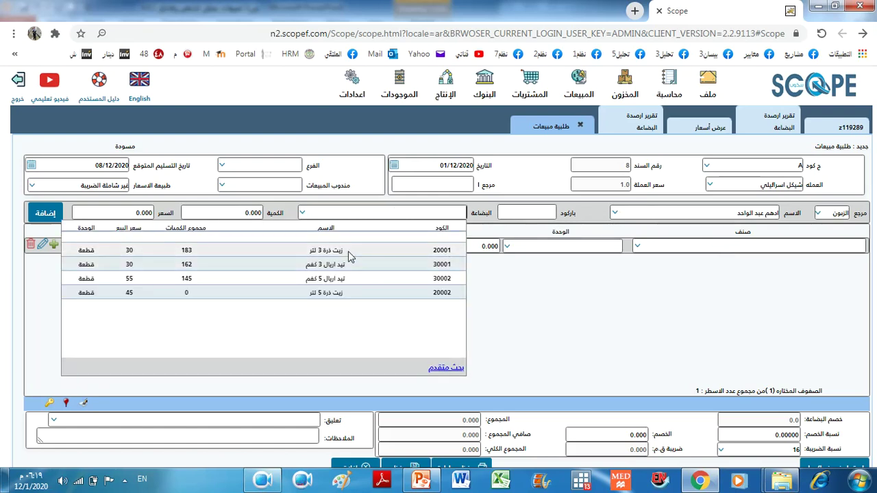
{"action": "left_click", "coordinate": [348, 251]}
{"action": "type", "text": "10"}
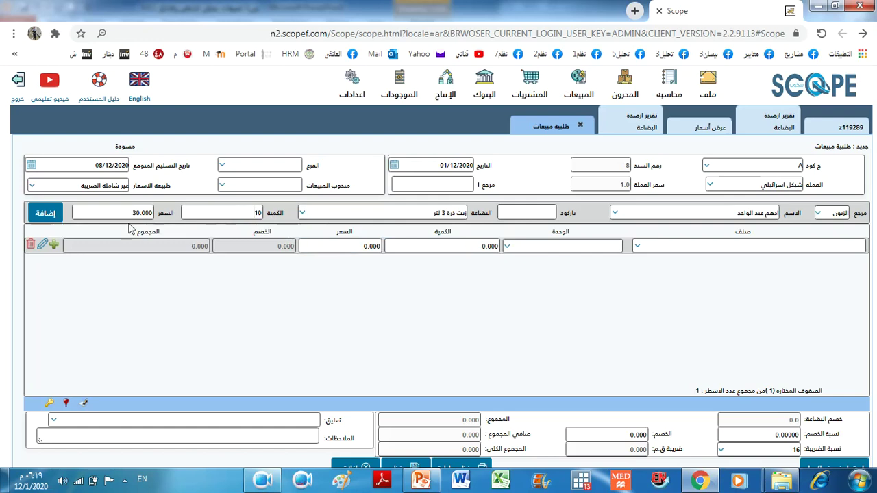
{"action": "left_click", "coordinate": [45, 213]}
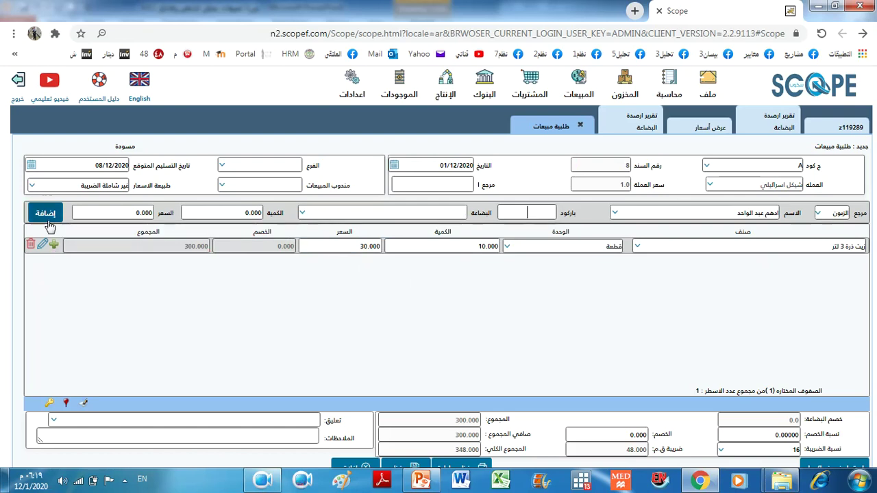
{"action": "left_click", "coordinate": [776, 450]}
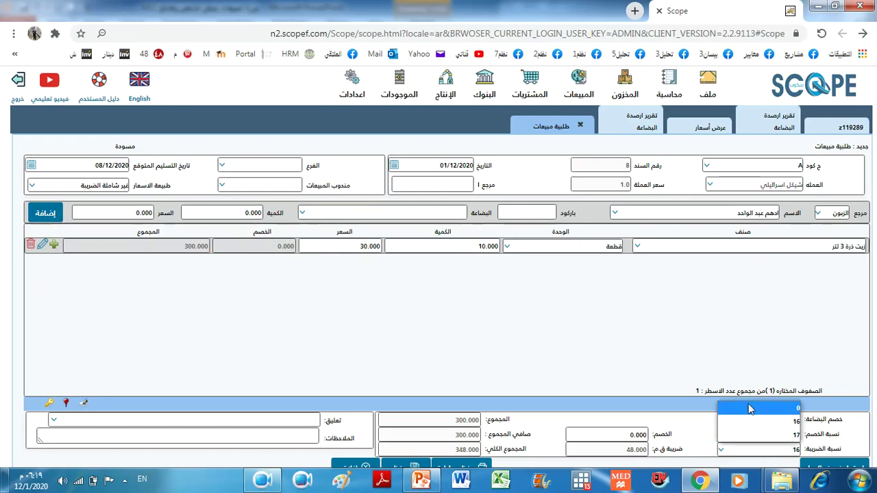
{"action": "left_click", "coordinate": [765, 410]}
Step: Switch to PowerPoint and delete the extra empty lines above the رحل item on the sales order slide
{"action": "left_click", "coordinate": [420, 479]}
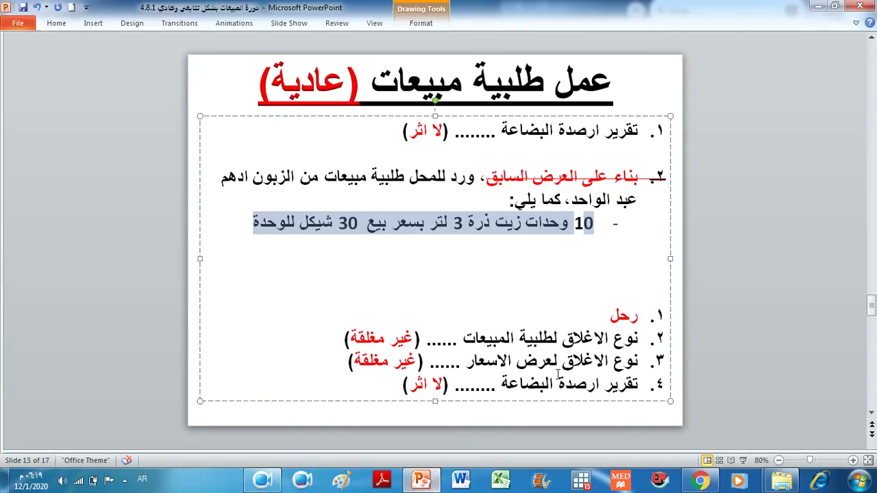
{"action": "left_click", "coordinate": [637, 269]}
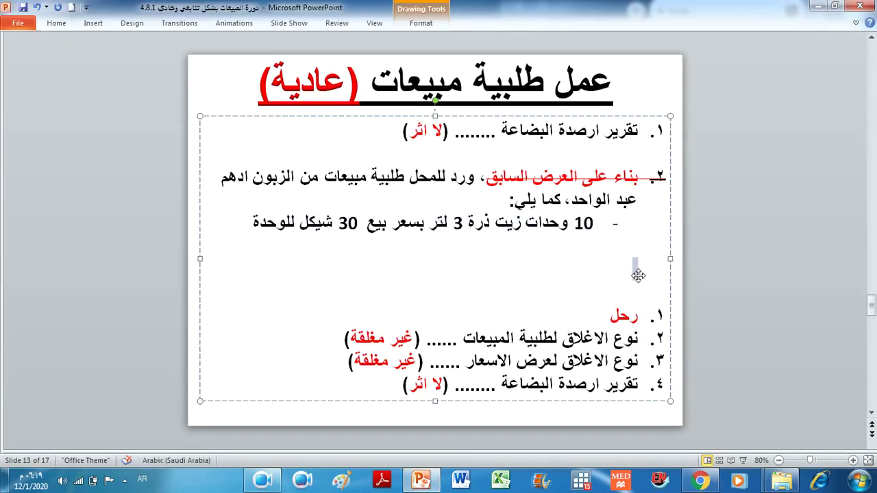
{"action": "key", "text": "Delete"}
{"action": "key", "text": "Delete"}
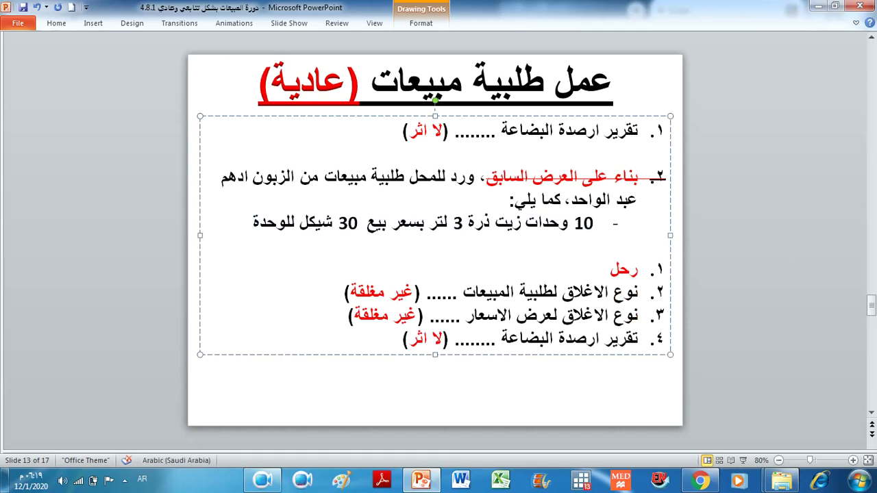
Step: Switch to Scope, save and post the sales order for زيت ذرة 3 لتر, and close the blank new order form
{"action": "left_click", "coordinate": [420, 480]}
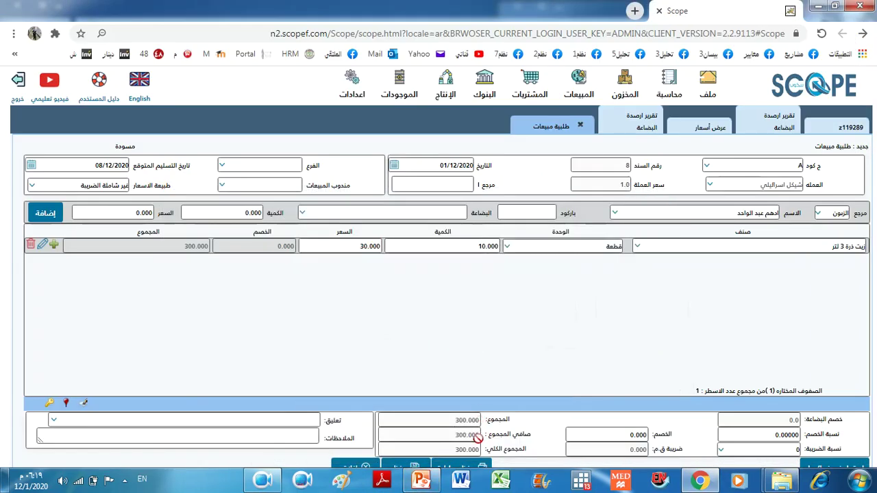
{"action": "key", "text": "ctrl+minus"}
{"action": "key", "text": "ctrl+minus"}
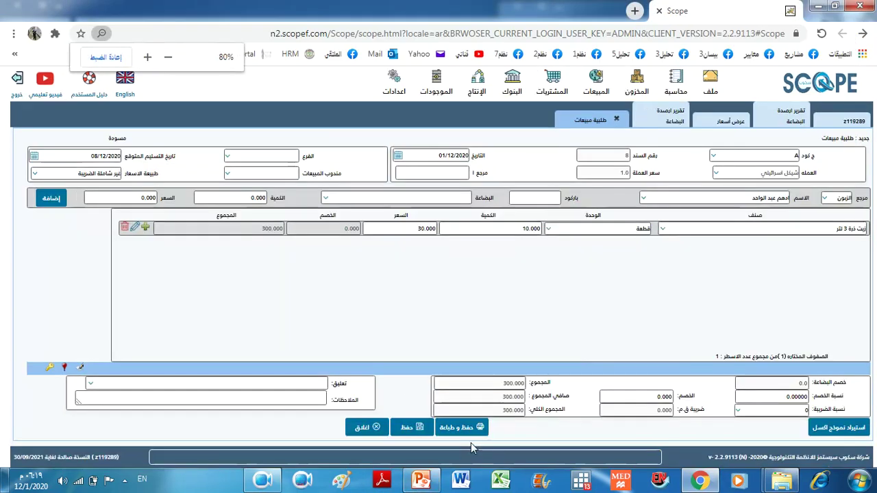
{"action": "left_click", "coordinate": [473, 427]}
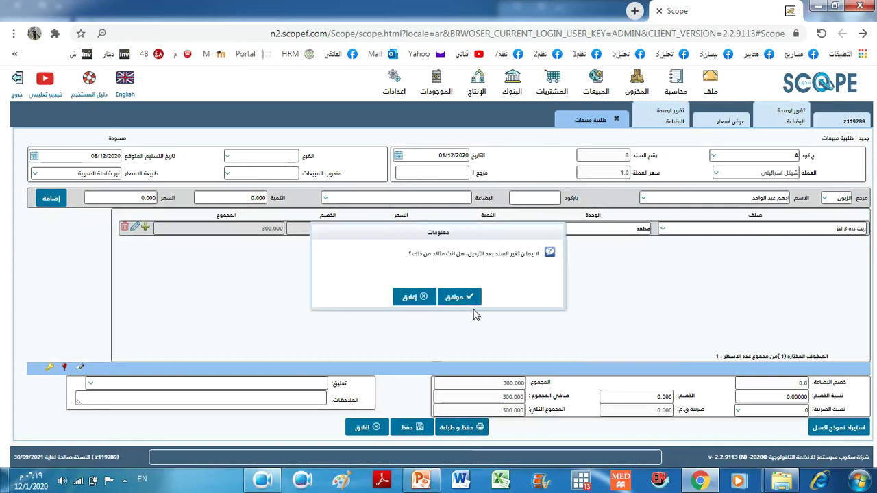
{"action": "left_click", "coordinate": [466, 299]}
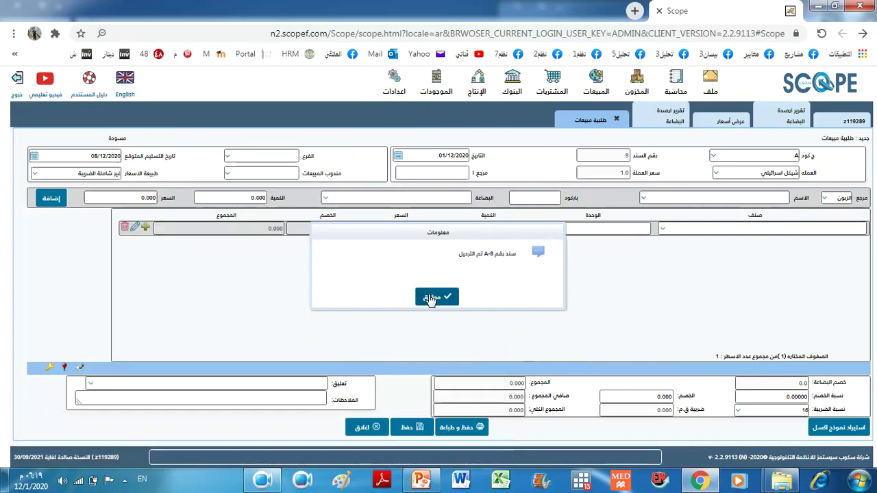
{"action": "left_click", "coordinate": [431, 300]}
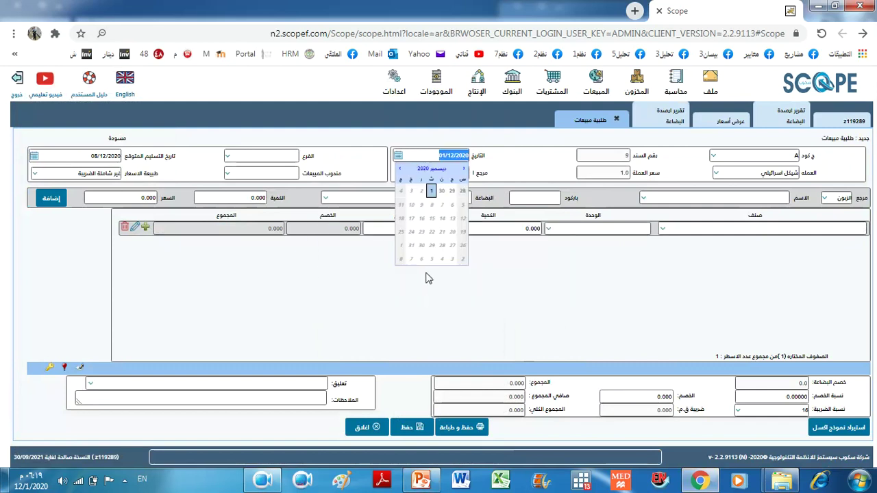
{"action": "left_click", "coordinate": [362, 429]}
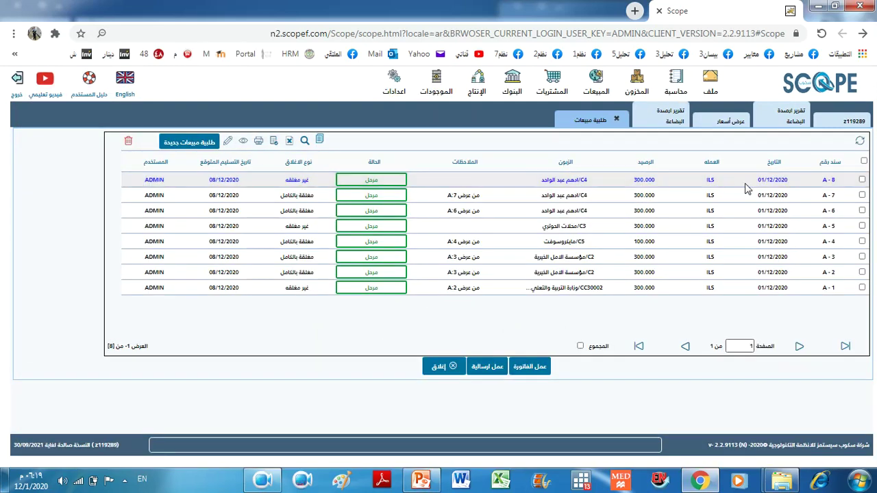
Step: Check the newly posted order's voucher number, customer, balance and closing type (نوع الاغلاق) in the sales orders list
{"action": "left_click_drag", "start_coordinate": [820, 180], "coordinate": [841, 181]}
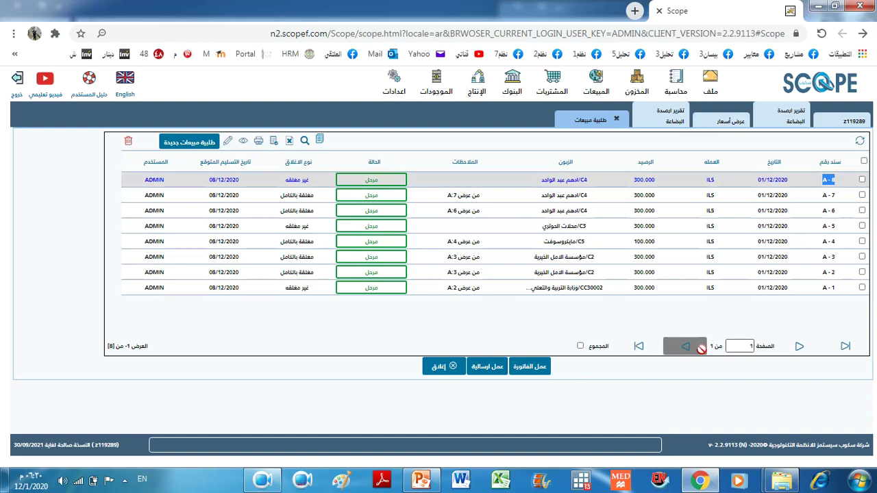
{"action": "key", "text": "ctrl+plus"}
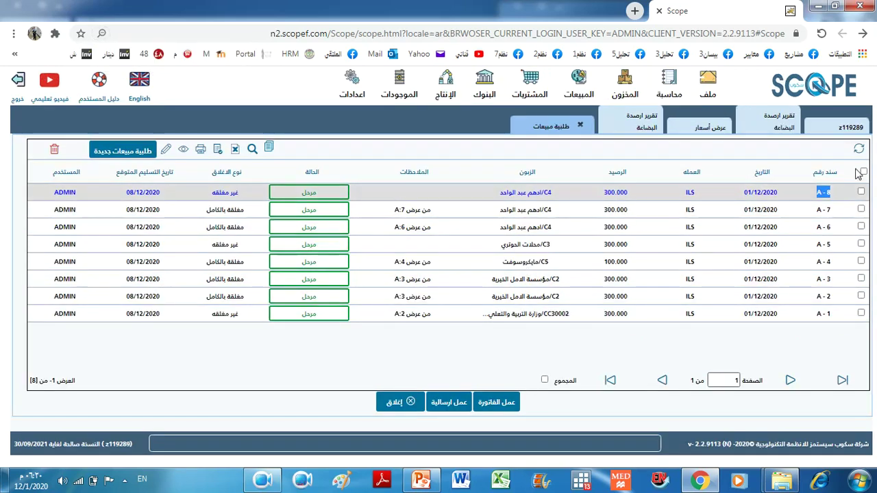
{"action": "left_click_drag", "start_coordinate": [536, 132], "coordinate": [568, 146]}
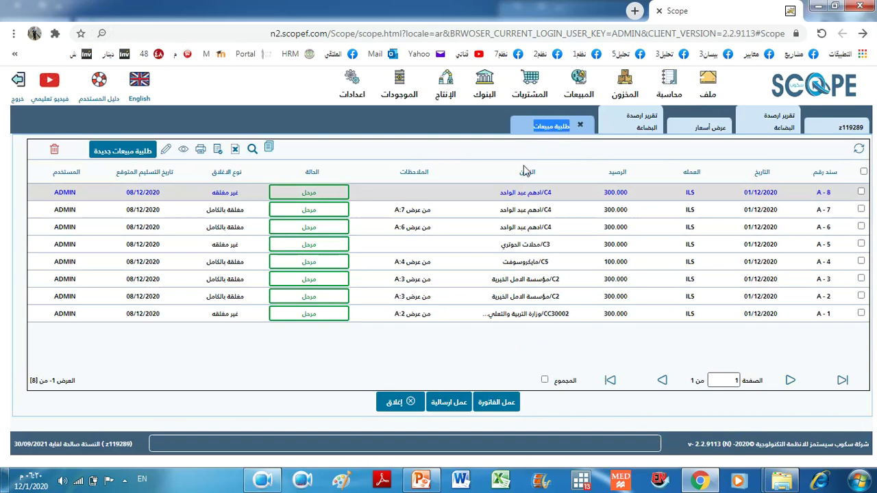
{"action": "left_click_drag", "start_coordinate": [502, 197], "coordinate": [542, 198]}
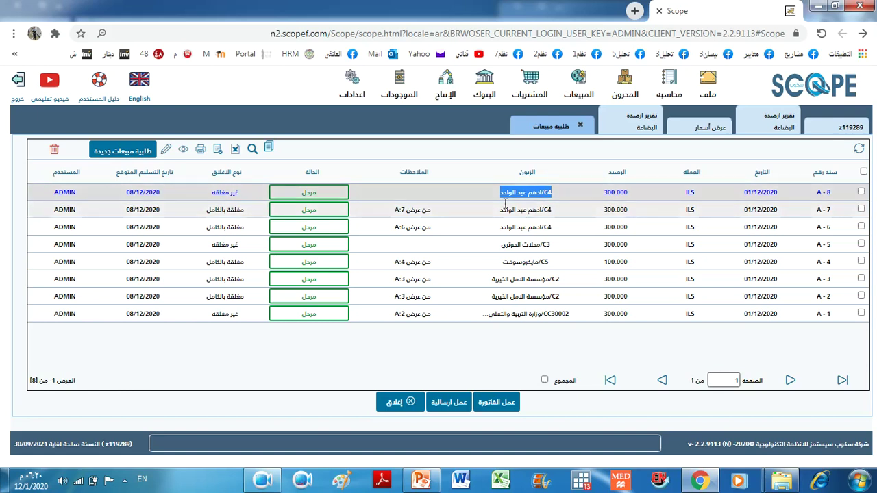
{"action": "left_click_drag", "start_coordinate": [595, 195], "coordinate": [634, 199]}
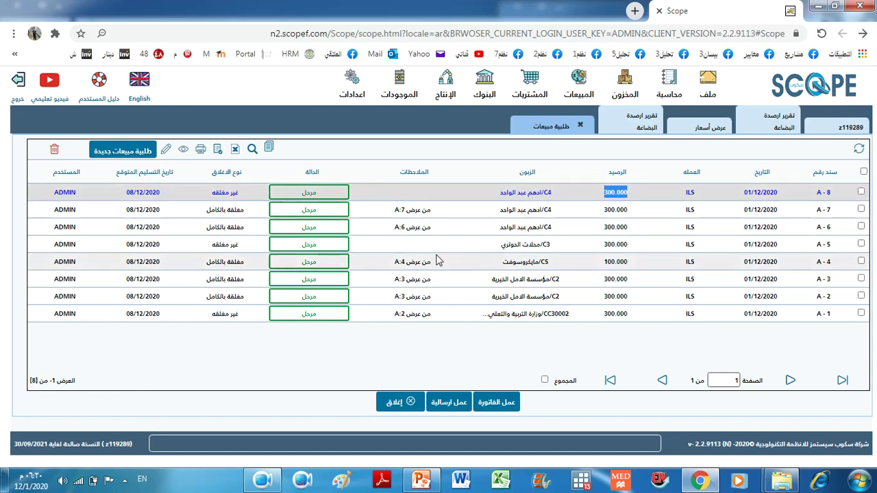
{"action": "left_click_drag", "start_coordinate": [240, 192], "coordinate": [209, 194]}
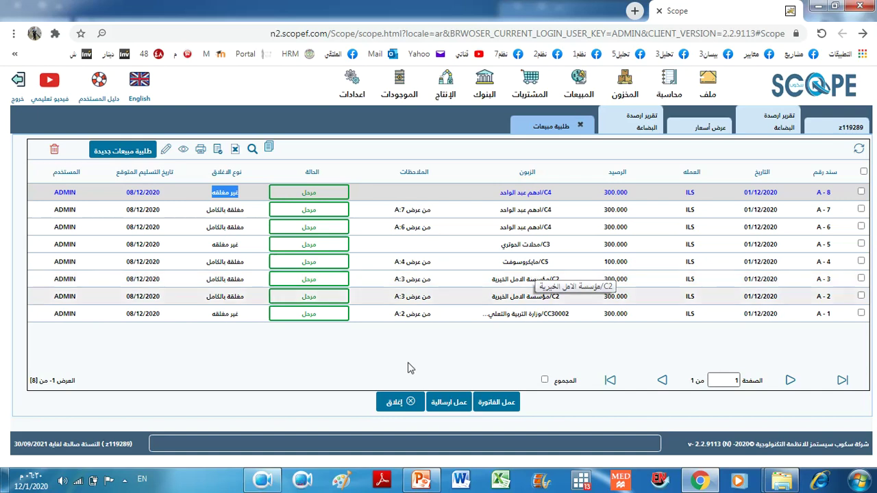
Step: Switch to PowerPoint and review the sales order slide's closing type items and its تقرير ارصدة البضاعة item
{"action": "left_click", "coordinate": [440, 435]}
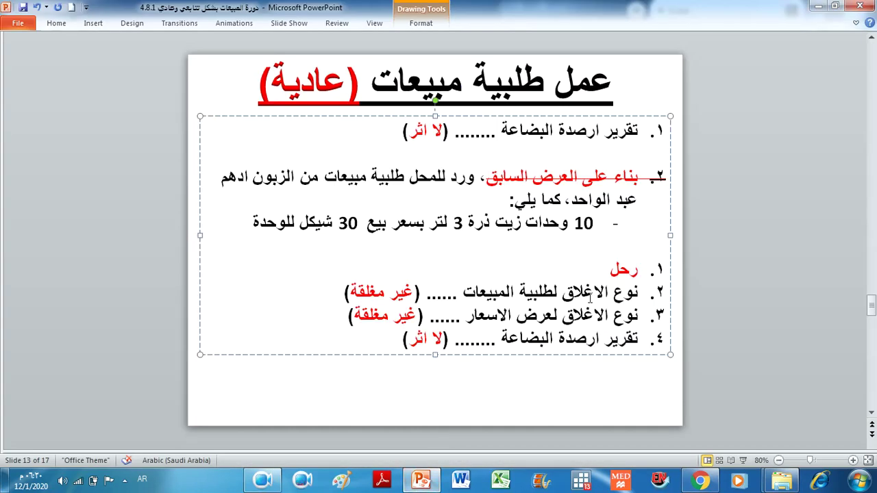
{"action": "double_click", "coordinate": [557, 291]}
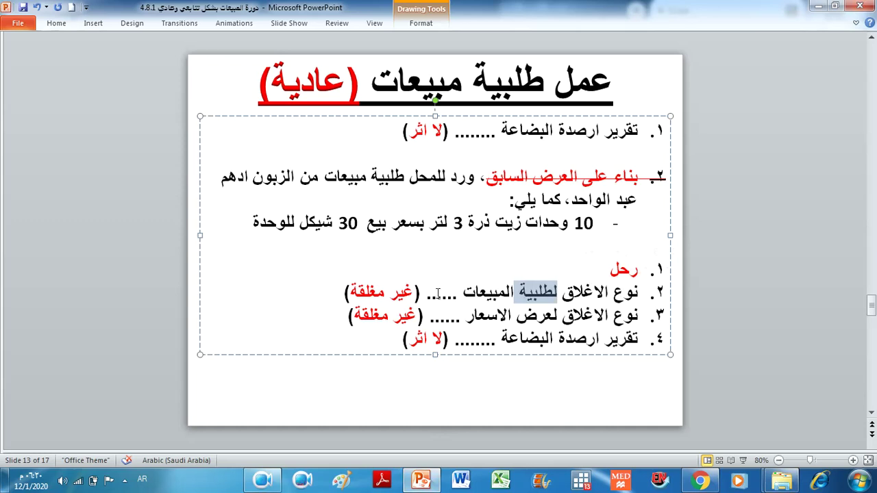
{"action": "left_click_drag", "start_coordinate": [345, 292], "coordinate": [427, 295]}
{"action": "triple_click", "coordinate": [561, 319]}
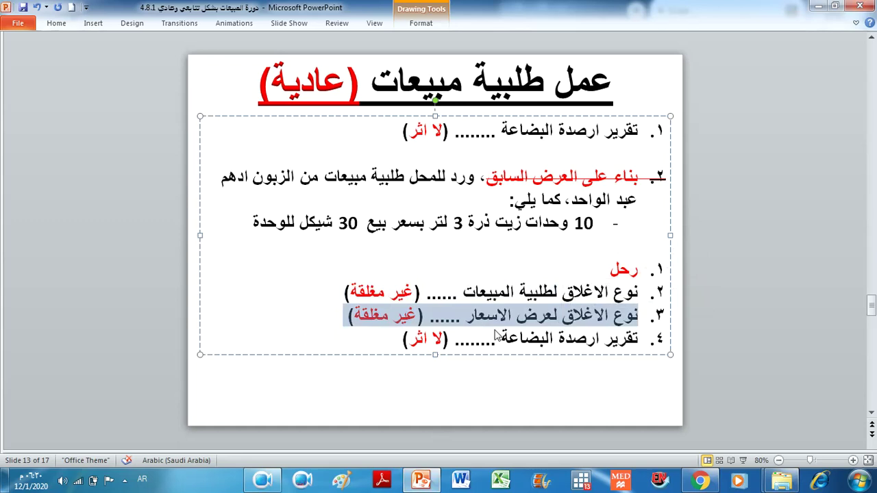
{"action": "double_click", "coordinate": [541, 340]}
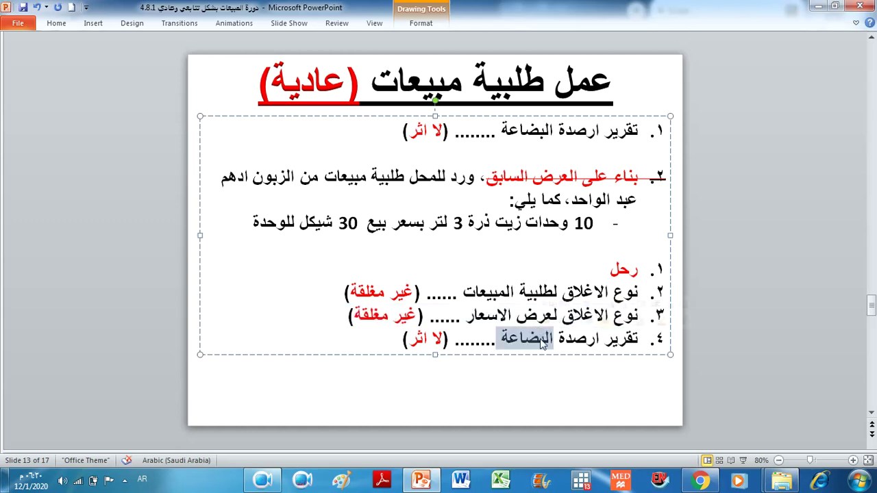
{"action": "triple_click", "coordinate": [542, 339]}
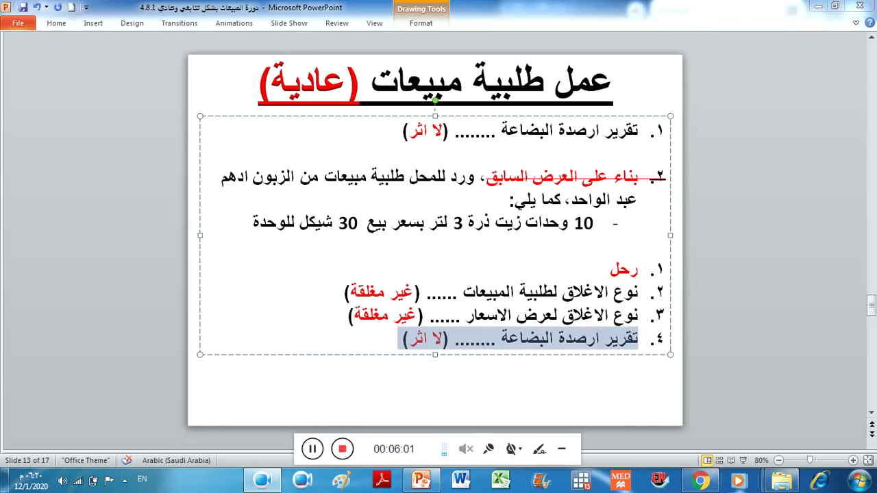
Step: Switch to Scope and check the balance of زيت ذرة 3 لتر in the stock balances report opened before the order
{"action": "left_click", "coordinate": [699, 481]}
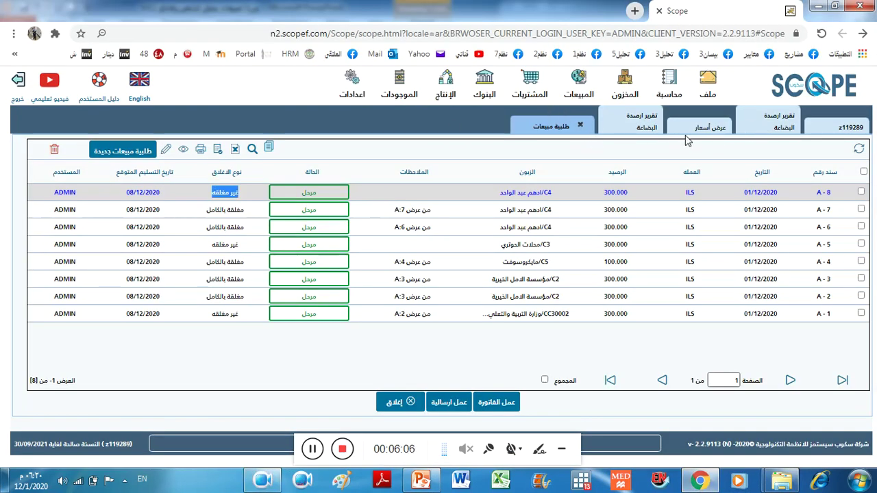
{"action": "left_click", "coordinate": [634, 127]}
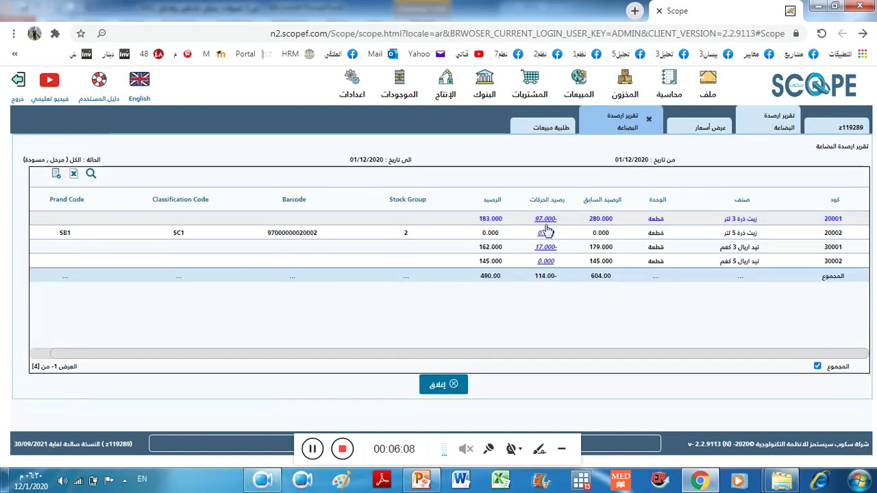
{"action": "left_click_drag", "start_coordinate": [480, 219], "coordinate": [513, 221]}
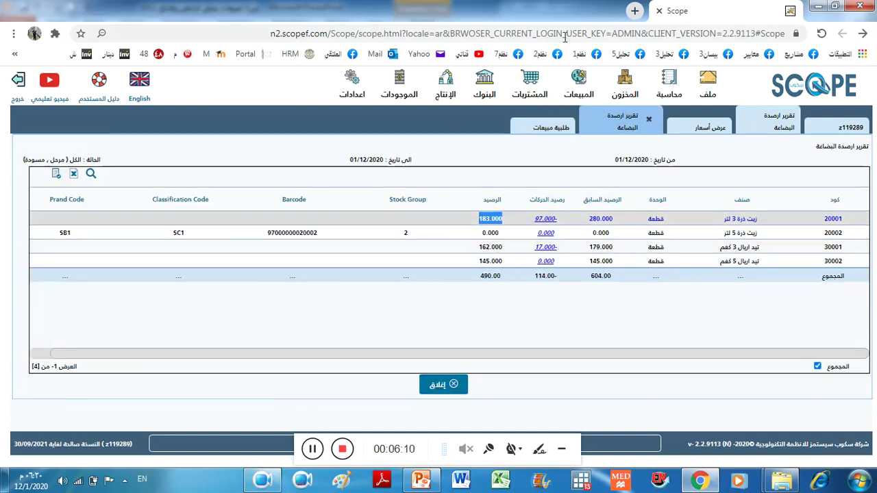
Step: Run a fresh تقرير ارصدة البضاعة with the default criteria and check the balance of زيت ذرة 3 لتر
{"action": "left_click", "coordinate": [625, 92]}
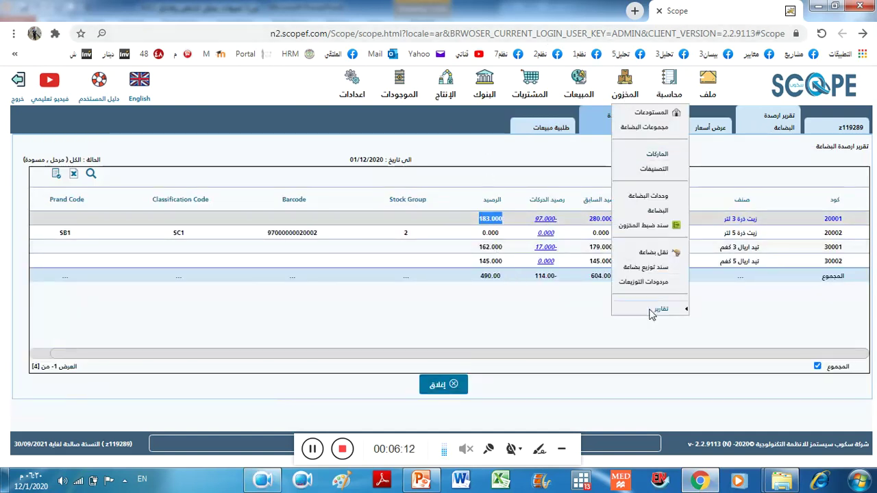
{"action": "mouse_move", "coordinate": [657, 311]}
{"action": "left_click", "coordinate": [566, 327]}
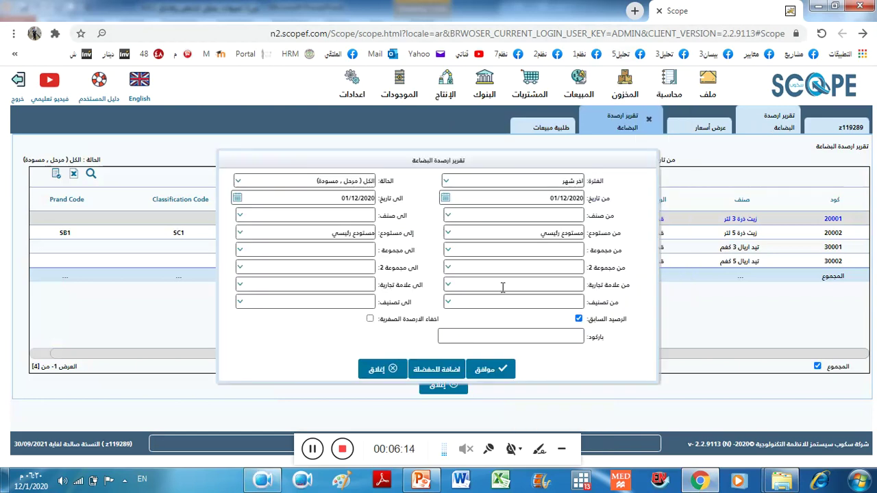
{"action": "left_click", "coordinate": [501, 371]}
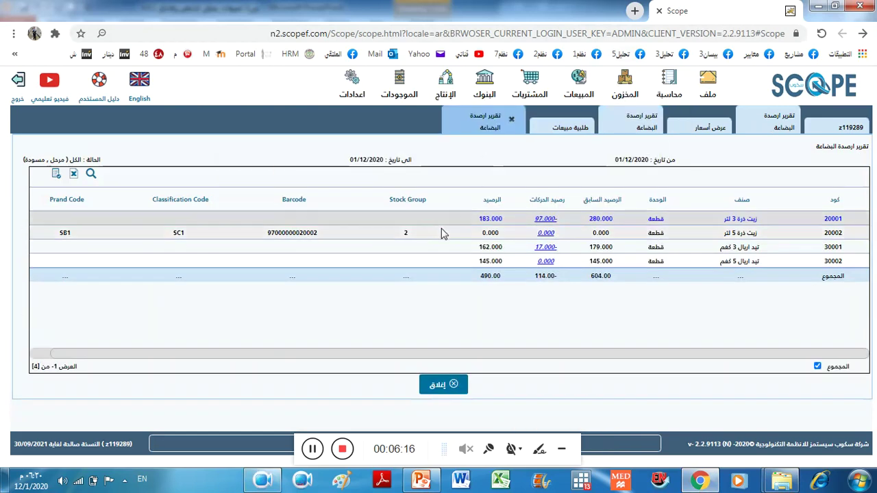
{"action": "double_click", "coordinate": [491, 219]}
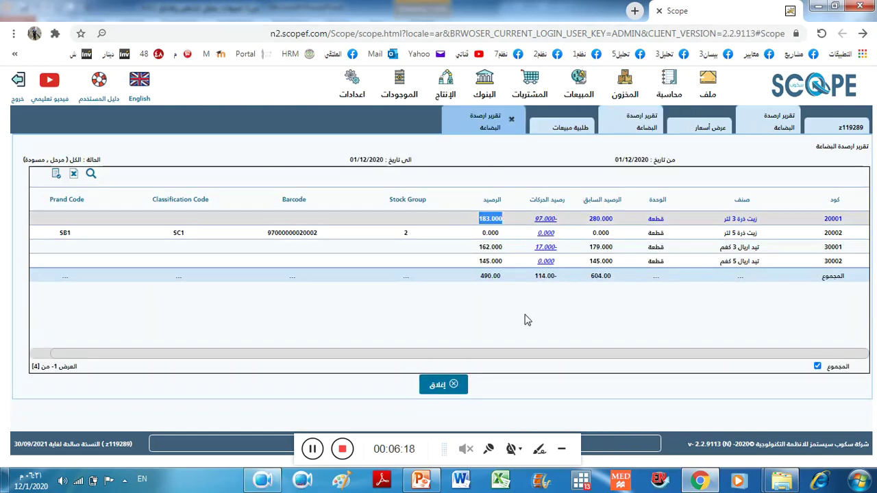
Step: Switch to PowerPoint and go to slide 14, the عمل ارسالية مبيعات (عادية) exercise
{"action": "left_click", "coordinate": [421, 479]}
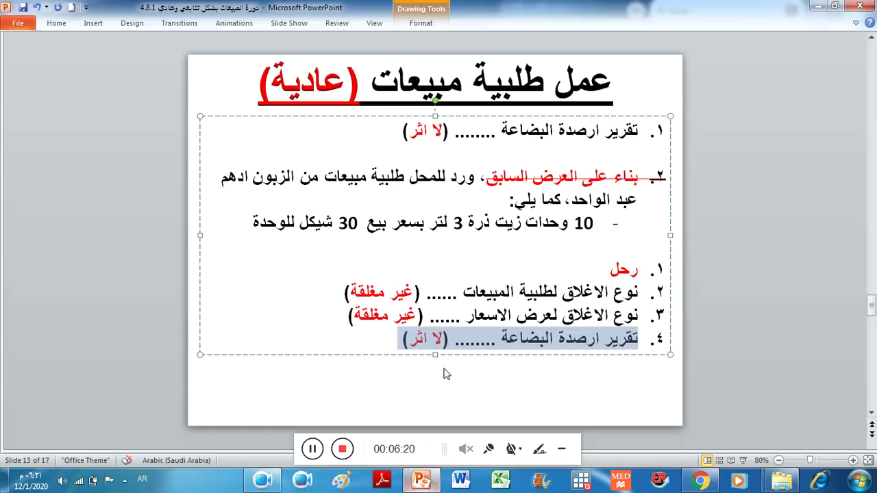
{"action": "left_click", "coordinate": [873, 371]}
{"action": "left_click", "coordinate": [874, 371]}
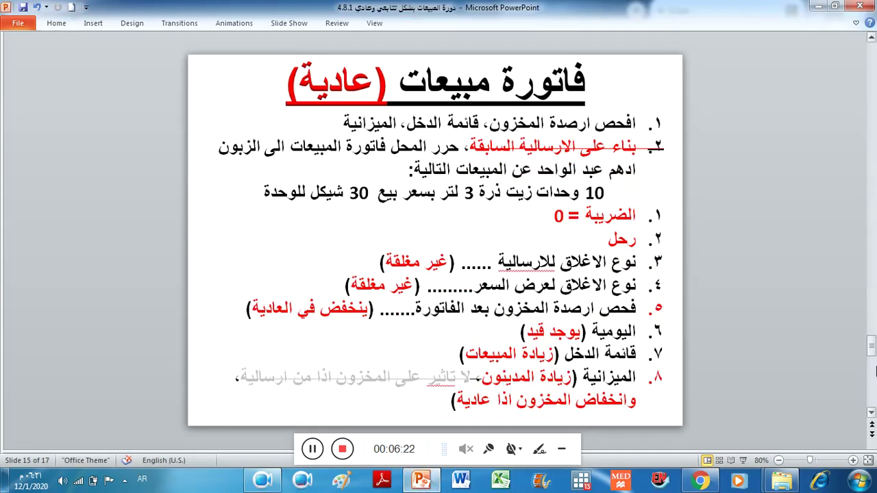
{"action": "left_click", "coordinate": [874, 129]}
{"action": "left_click", "coordinate": [874, 121]}
{"action": "left_click", "coordinate": [874, 340]}
Step: Review the delivery note slide's title, its عادية type and the customer named in the exercise
{"action": "left_click", "coordinate": [534, 78]}
{"action": "left_click_drag", "start_coordinate": [546, 79], "coordinate": [354, 81]}
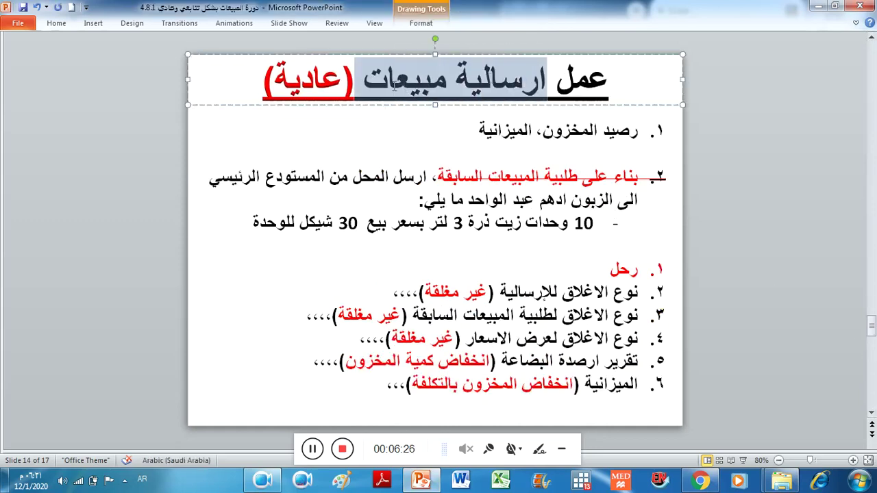
{"action": "left_click_drag", "start_coordinate": [279, 76], "coordinate": [342, 79]}
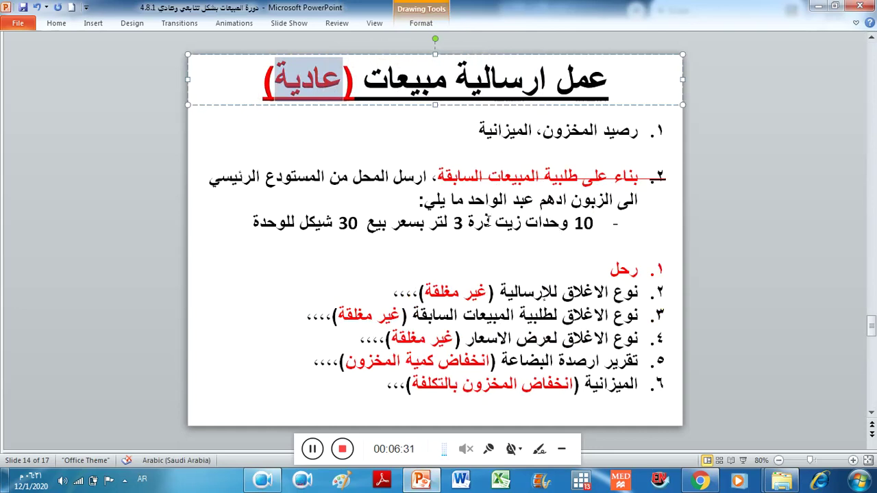
{"action": "left_click_drag", "start_coordinate": [519, 199], "coordinate": [563, 199]}
{"action": "left_click_drag", "start_coordinate": [471, 200], "coordinate": [466, 200]}
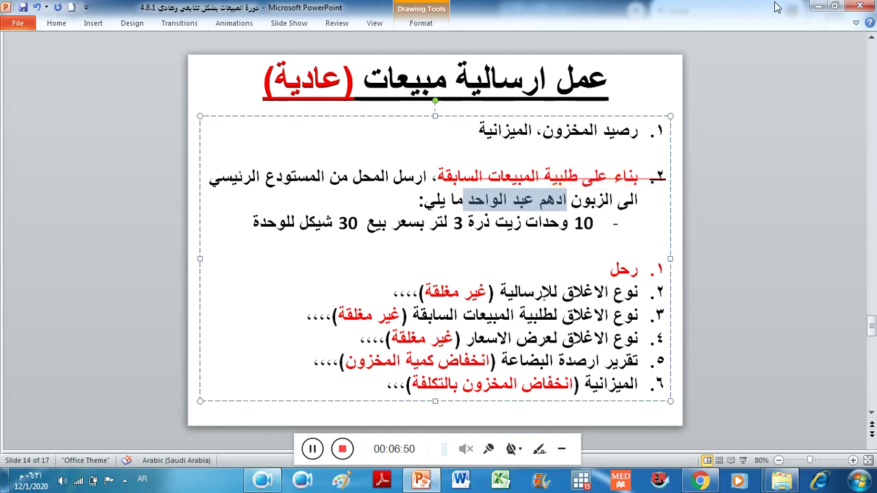
Step: Return to Scope, close the latest stock balances report and the sales orders list, and reload the page
{"action": "left_click", "coordinate": [820, 6]}
{"action": "left_click", "coordinate": [552, 307]}
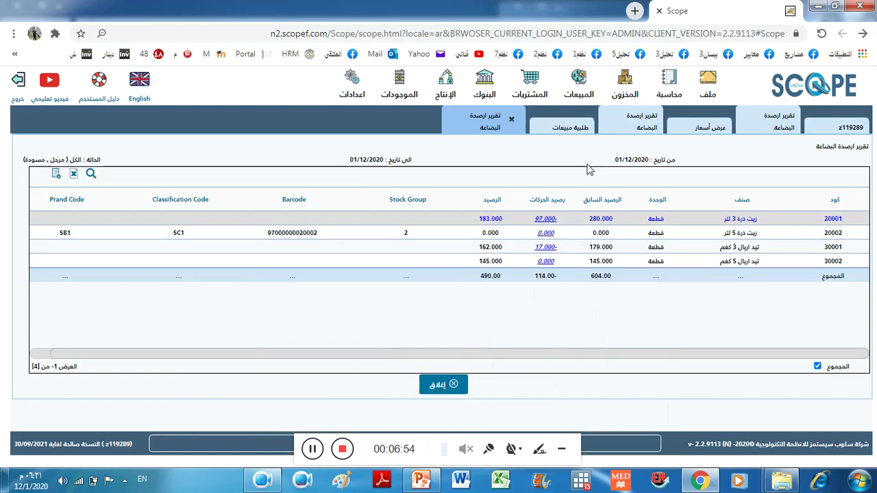
{"action": "left_click", "coordinate": [439, 388]}
{"action": "left_click", "coordinate": [403, 405]}
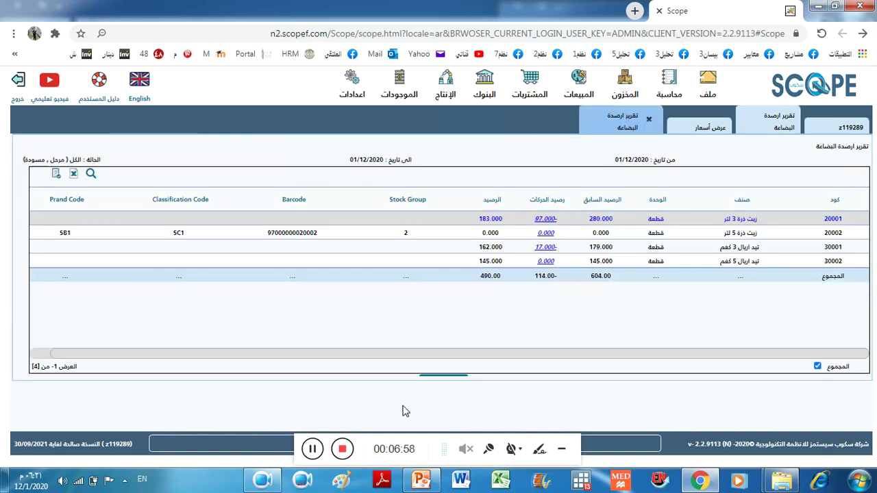
{"action": "left_click", "coordinate": [573, 40]}
{"action": "key", "text": "Return"}
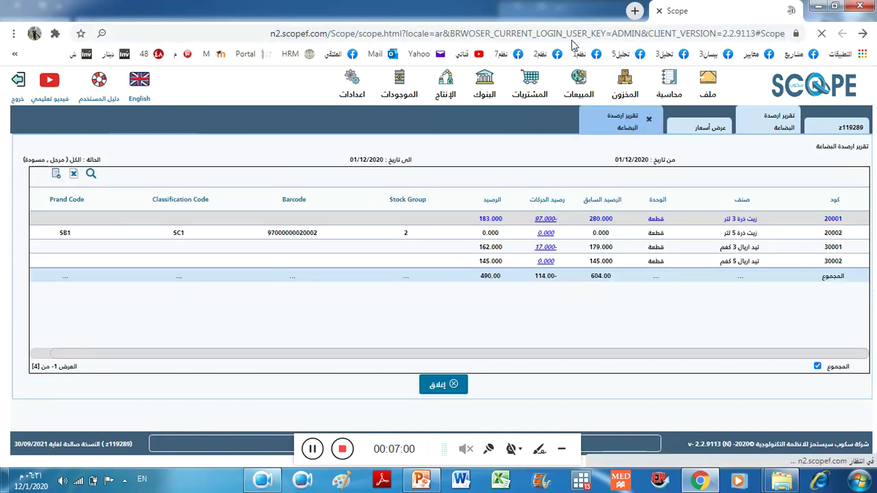
Step: Switch to PowerPoint and review the delivery note slide's first item, رصيد المخزون، الميزانية
{"action": "left_click", "coordinate": [421, 481]}
{"action": "double_click", "coordinate": [563, 132]}
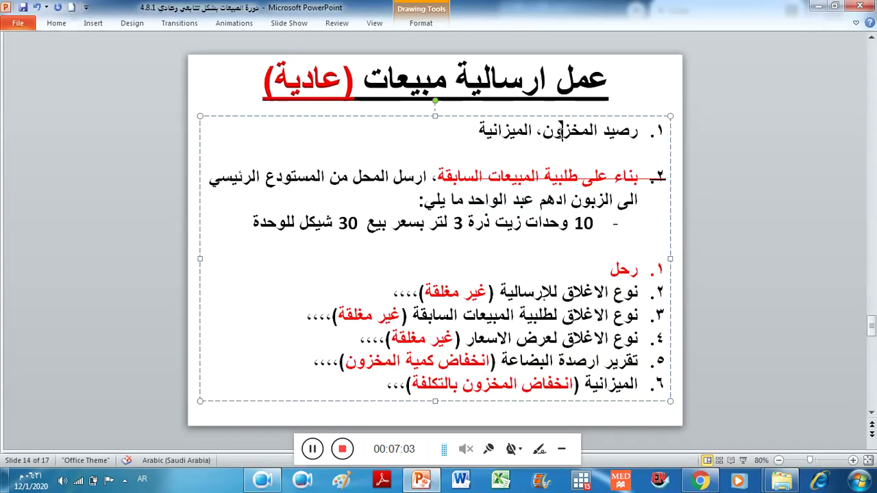
{"action": "left_click", "coordinate": [563, 132]}
{"action": "double_click", "coordinate": [564, 131]}
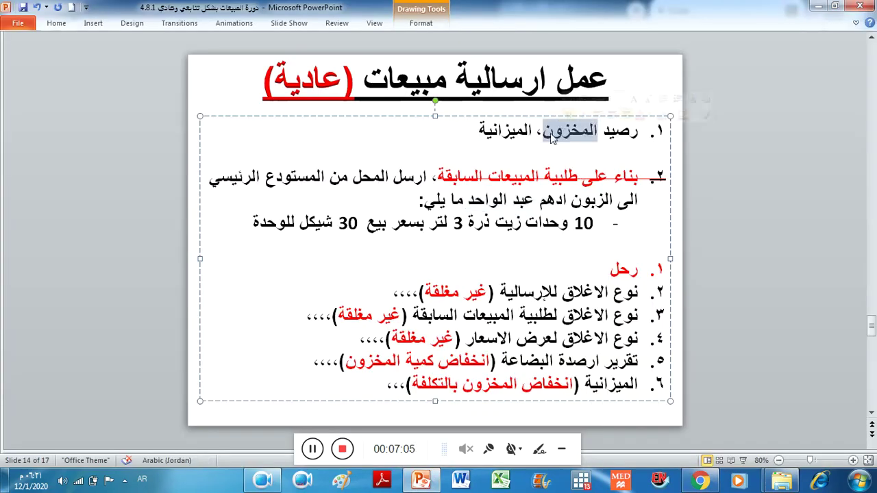
{"action": "left_click", "coordinate": [548, 132]}
{"action": "left_click_drag", "start_coordinate": [477, 131], "coordinate": [603, 132]}
{"action": "left_click", "coordinate": [477, 89]}
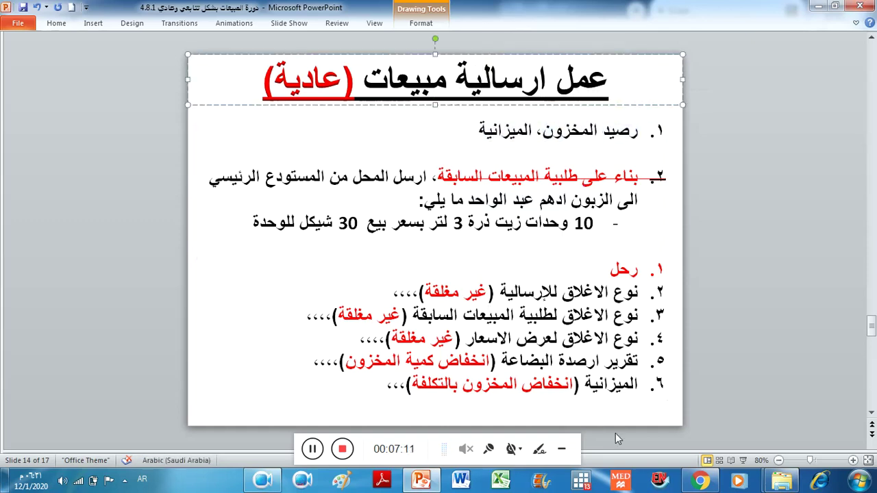
Step: Switch to Scope, run the stock balances report (تقرير أرصدة البضاعة) and check the balance of زيت ذرة 3 لتر
{"action": "left_click", "coordinate": [700, 481]}
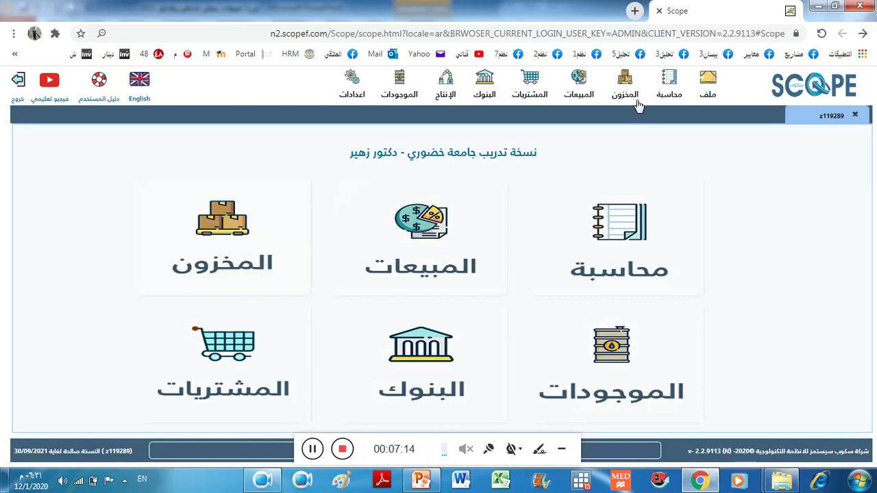
{"action": "left_click", "coordinate": [626, 95]}
{"action": "mouse_move", "coordinate": [641, 314]}
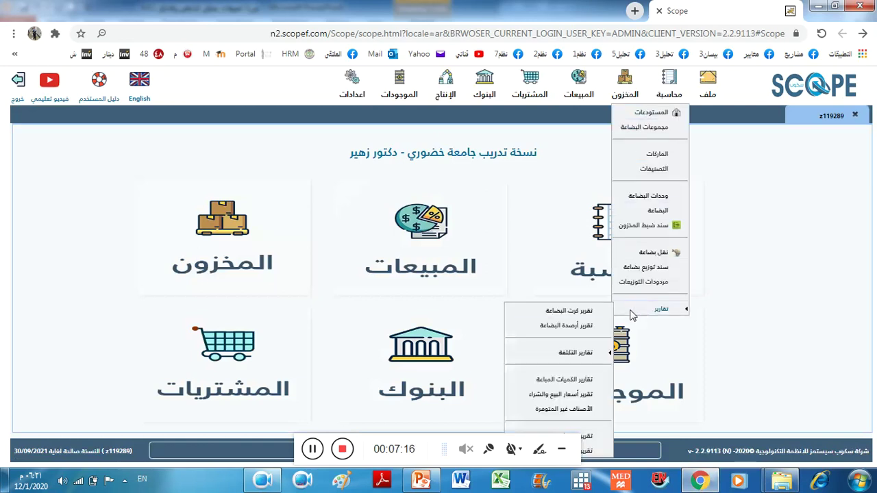
{"action": "left_click", "coordinate": [576, 326]}
{"action": "left_click", "coordinate": [506, 363]}
{"action": "left_click_drag", "start_coordinate": [507, 226], "coordinate": [480, 229]}
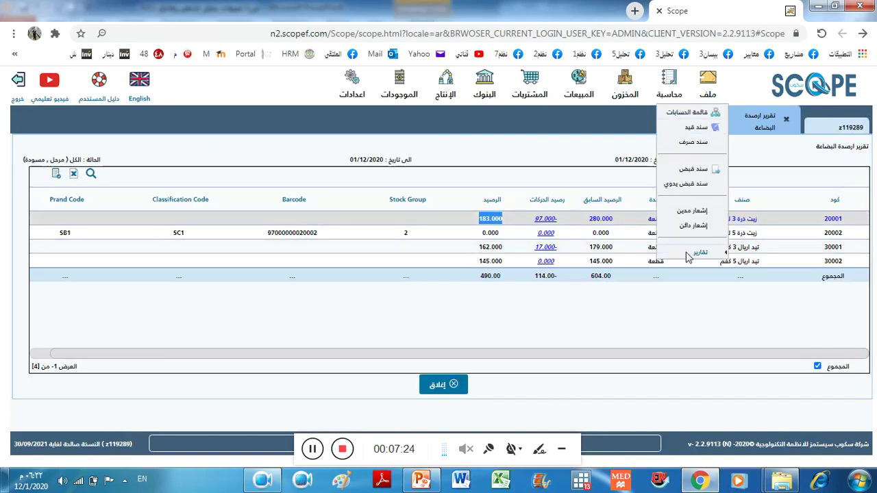
Step: Run the trial balance report (تقرير ميزان المراجعة) for the period آخر سنة
{"action": "mouse_move", "coordinate": [685, 253]}
{"action": "left_click", "coordinate": [614, 383]}
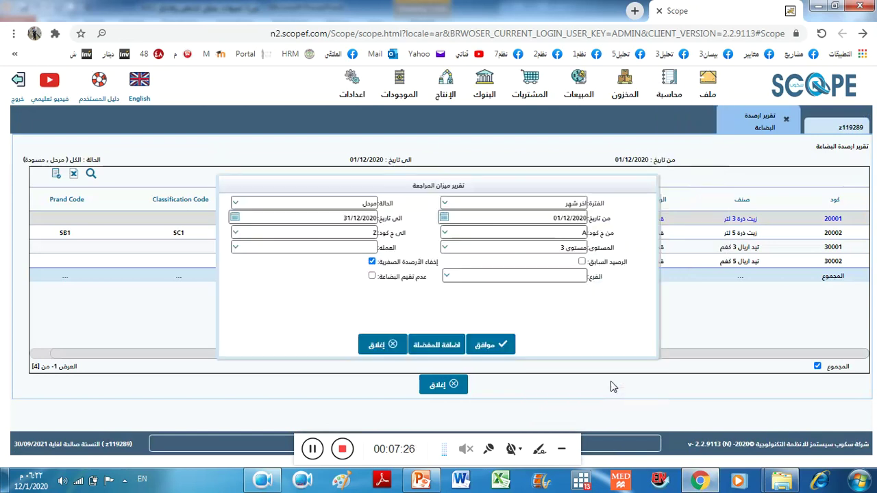
{"action": "left_click", "coordinate": [572, 205]}
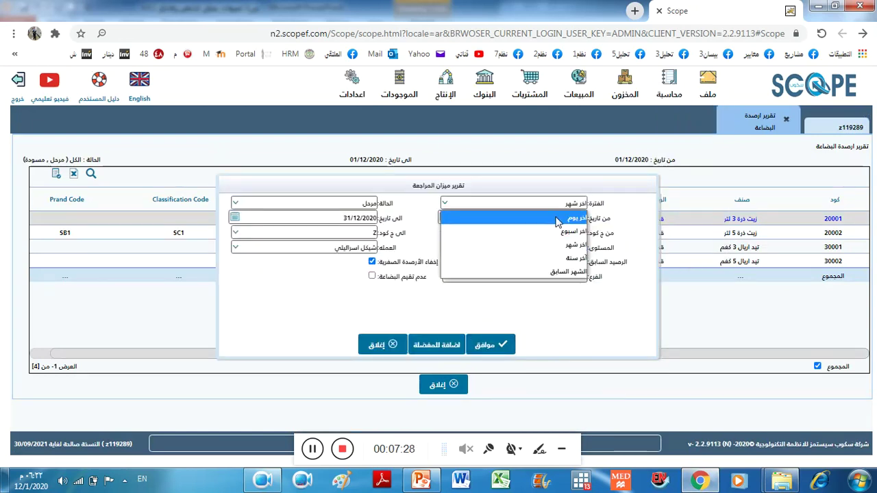
{"action": "left_click", "coordinate": [541, 258]}
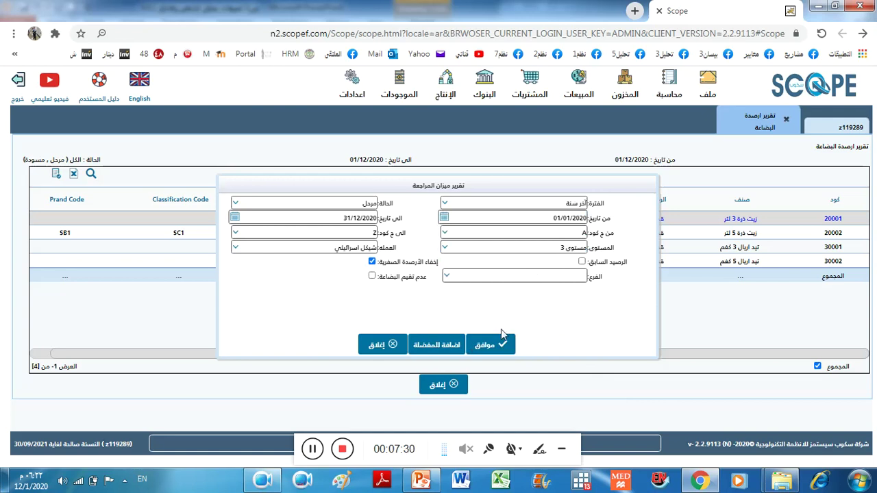
{"action": "left_click", "coordinate": [492, 346]}
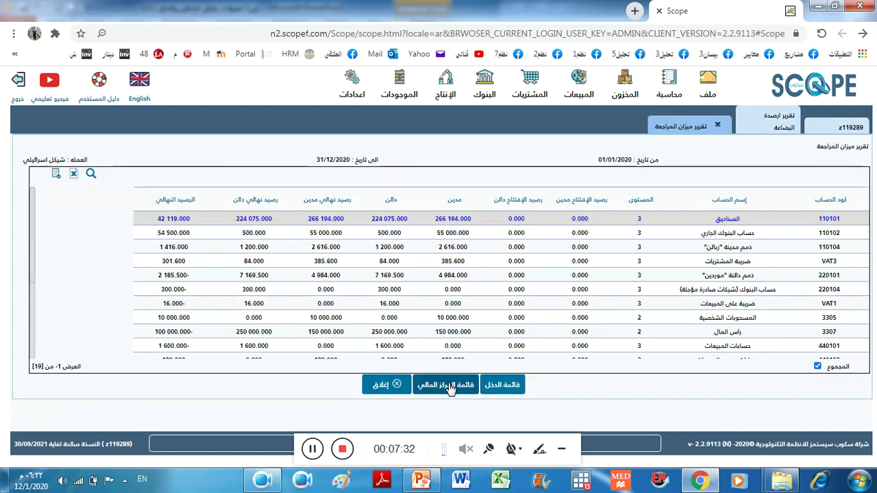
Step: Open the vertical statement of financial position from the trial balance and examine the بضاعة اخر المدة amount
{"action": "left_click", "coordinate": [450, 386]}
{"action": "left_click", "coordinate": [453, 298]}
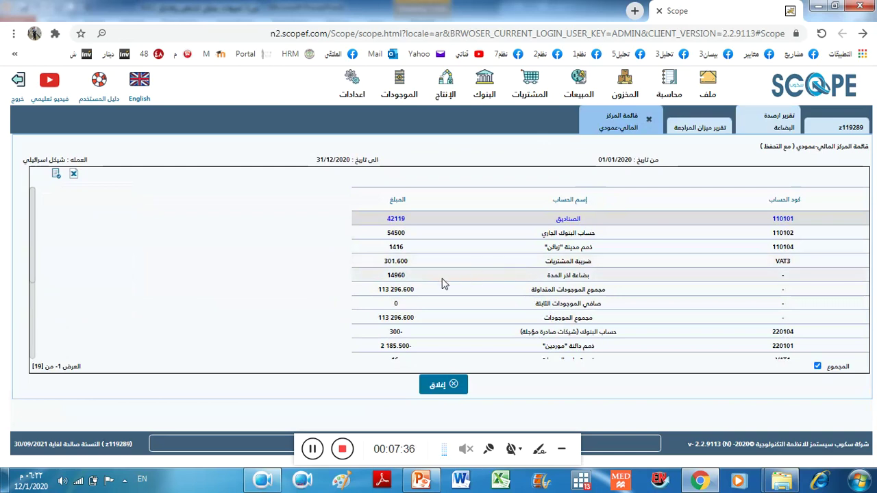
{"action": "double_click", "coordinate": [396, 275]}
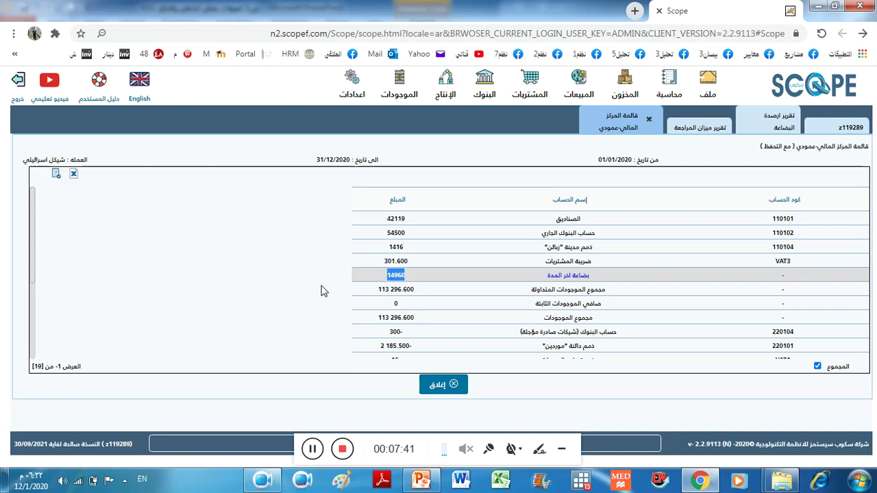
{"action": "key", "text": "ctrl+plus"}
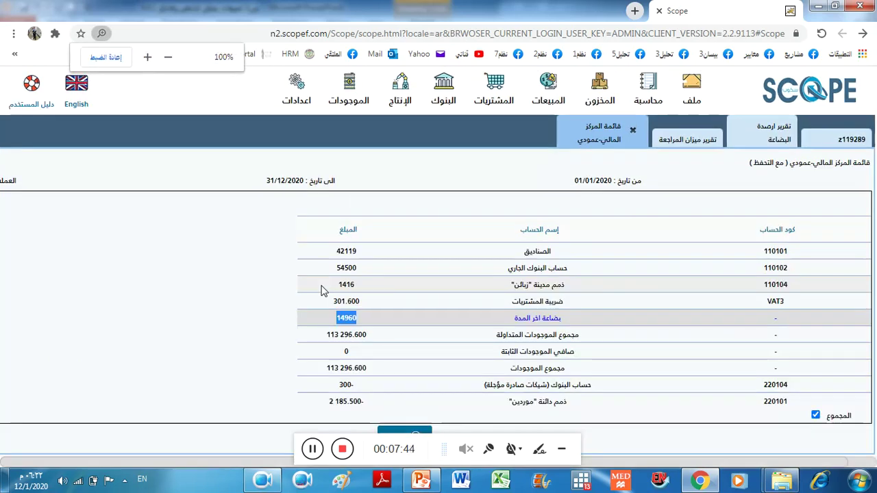
{"action": "key", "text": "ctrl+plus"}
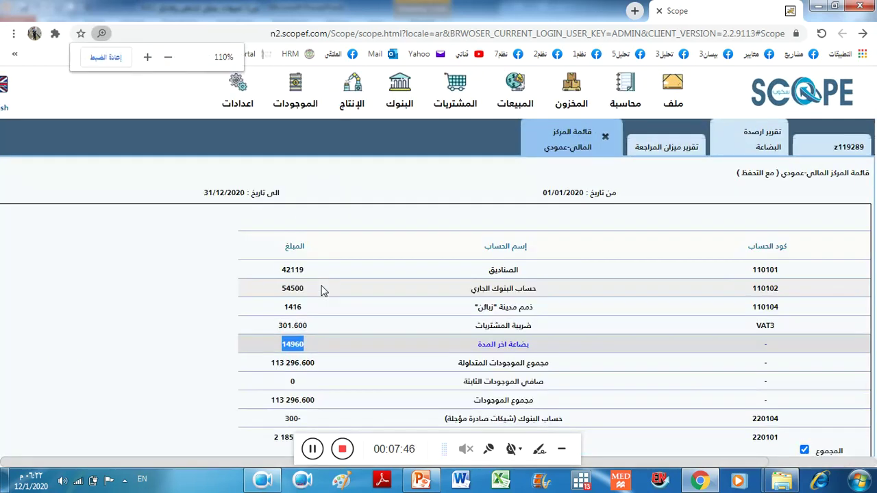
{"action": "key", "text": "ctrl+minus"}
{"action": "key", "text": "ctrl+minus"}
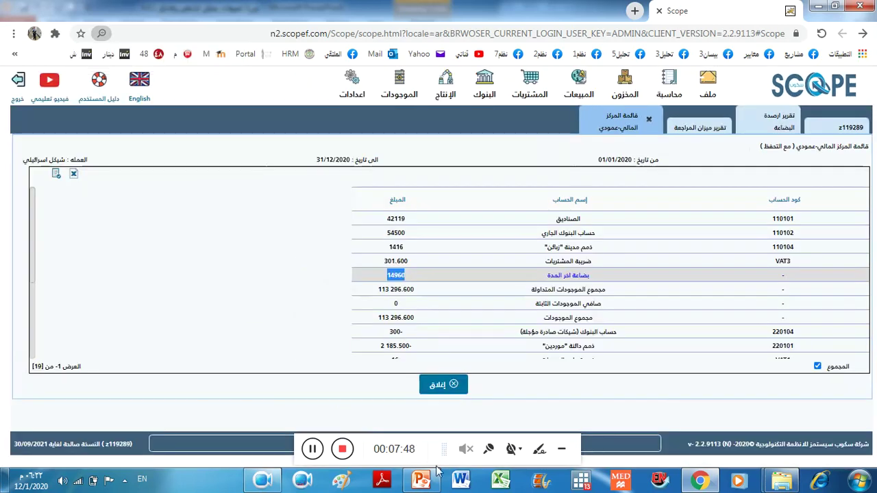
Step: Switch to PowerPoint and review the delivery note task: its basis, warehouse, customer, item, quantity and price
{"action": "left_click", "coordinate": [435, 476]}
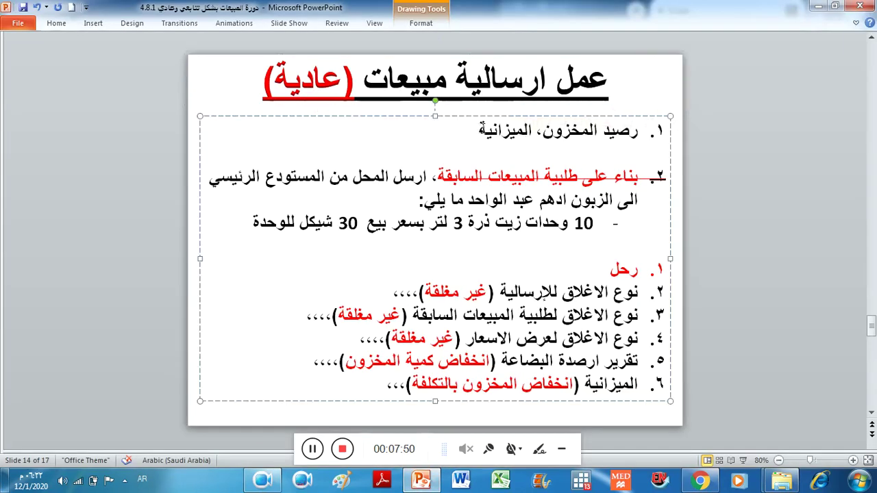
{"action": "left_click_drag", "start_coordinate": [477, 130], "coordinate": [645, 134]}
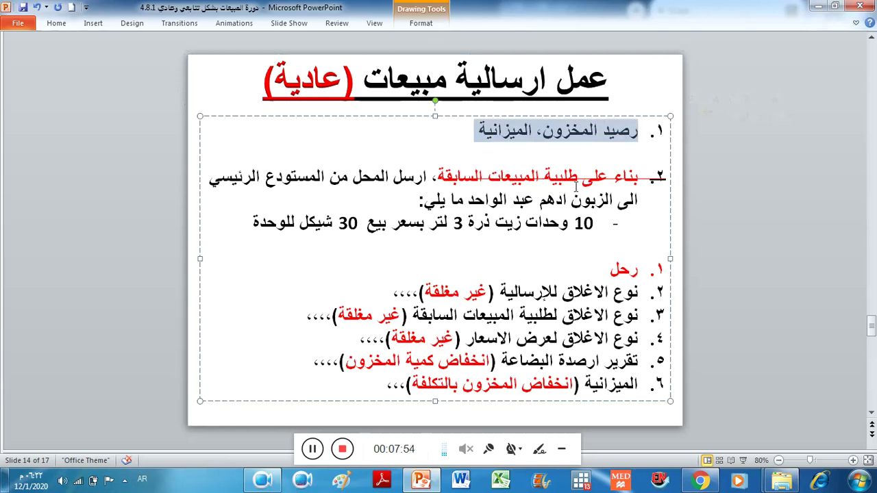
{"action": "left_click_drag", "start_coordinate": [439, 176], "coordinate": [637, 177]}
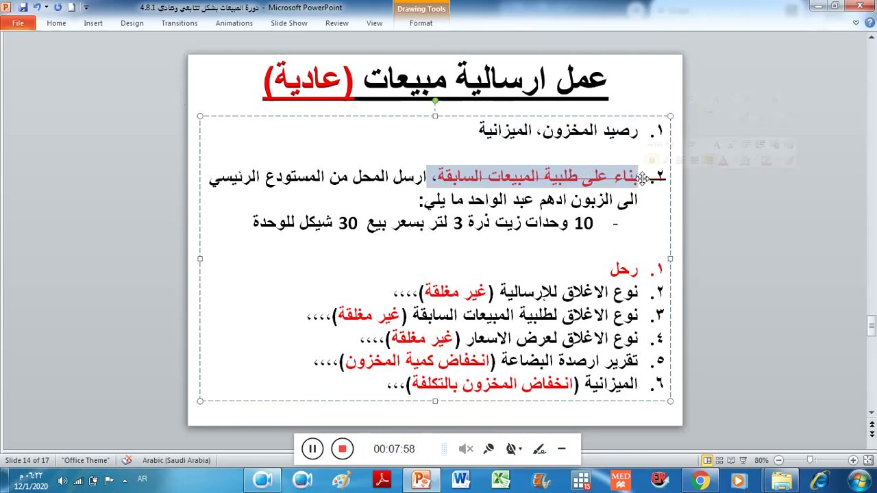
{"action": "left_click", "coordinate": [502, 179]}
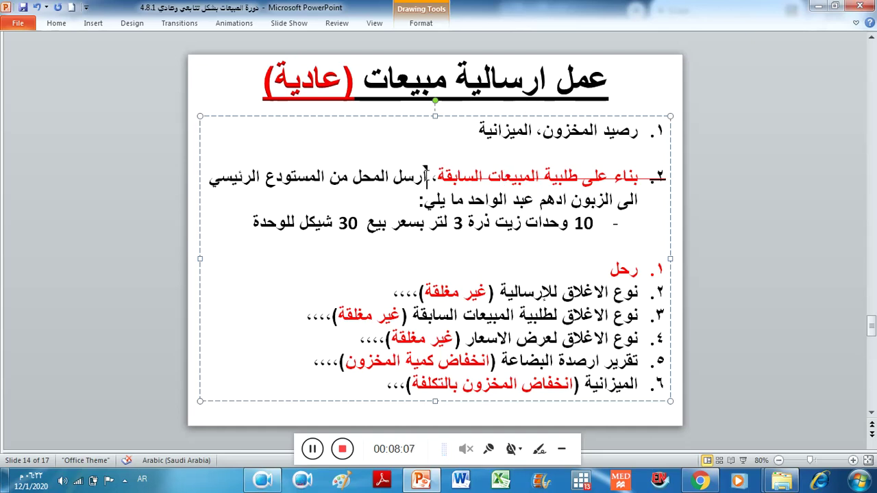
{"action": "left_click_drag", "start_coordinate": [425, 177], "coordinate": [429, 201]}
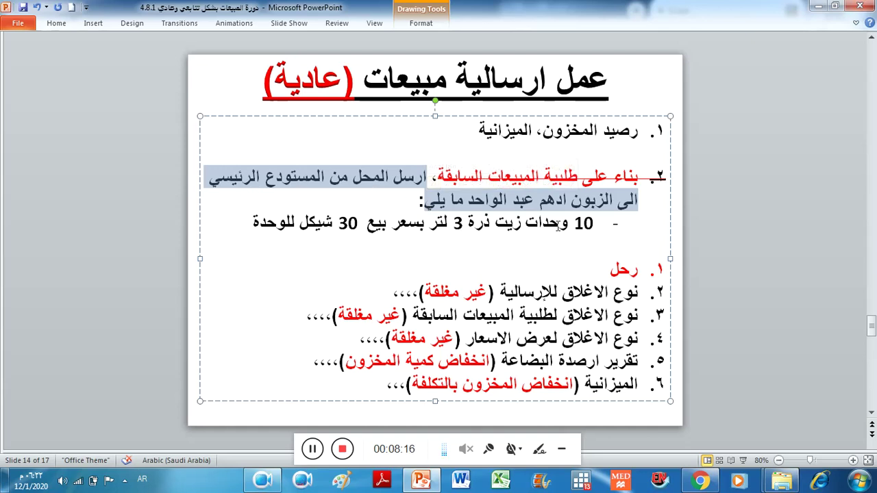
{"action": "left_click", "coordinate": [546, 228]}
{"action": "left_click_drag", "start_coordinate": [251, 223], "coordinate": [599, 231]}
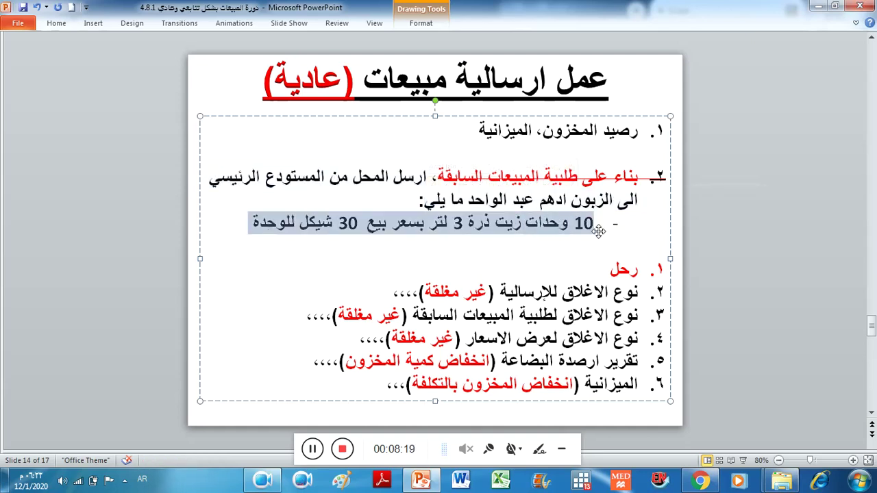
Step: Return to Scope, open the sales delivery notes list and start a new delivery note with the default date
{"action": "left_click", "coordinate": [700, 480]}
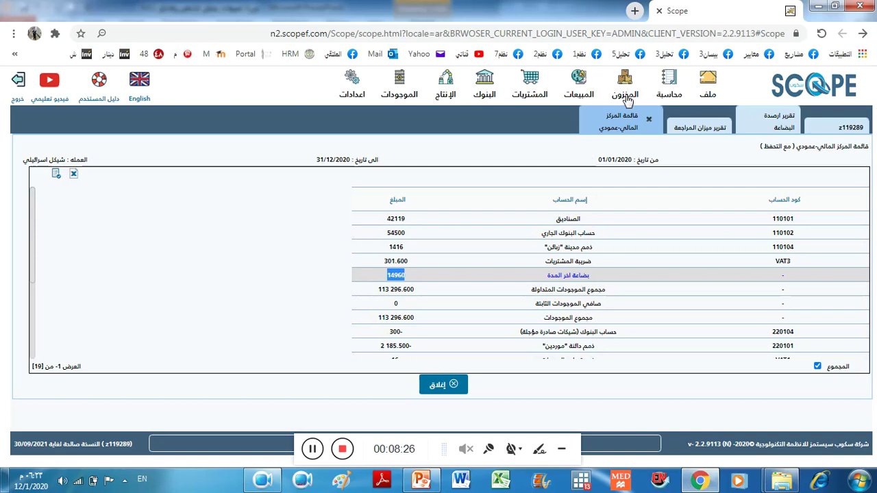
{"action": "left_click", "coordinate": [581, 96]}
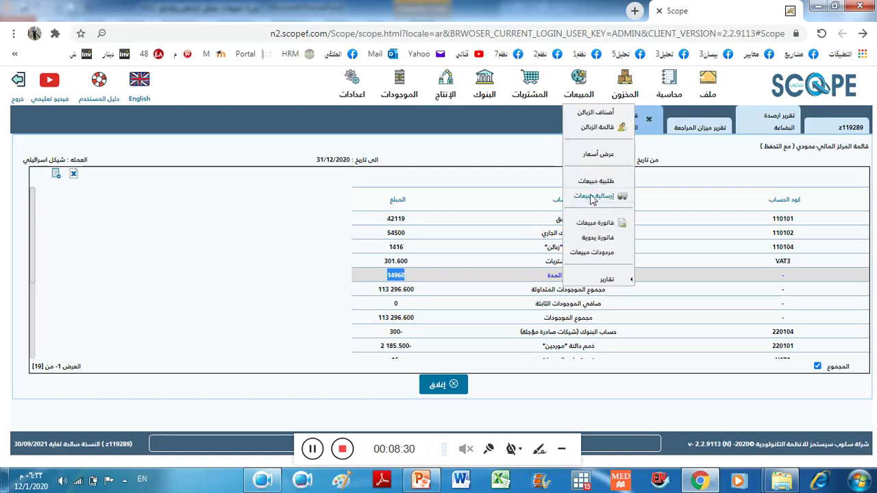
{"action": "left_click", "coordinate": [593, 198]}
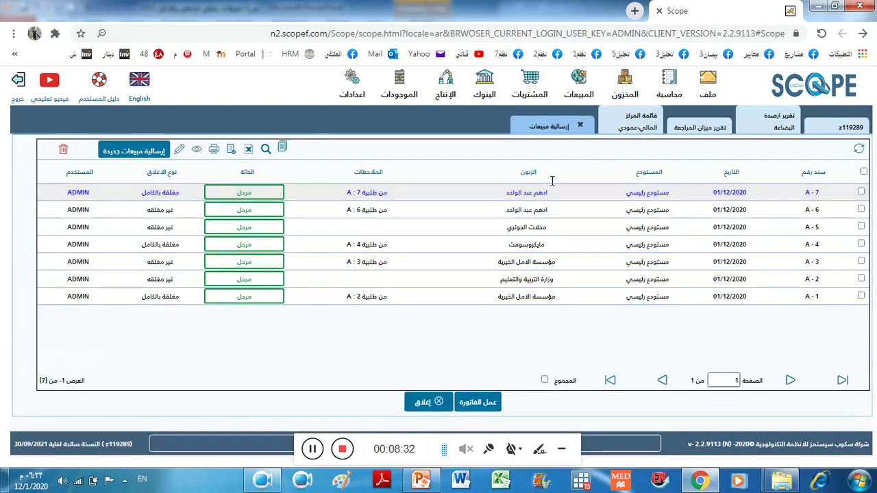
{"action": "left_click_drag", "start_coordinate": [810, 195], "coordinate": [823, 194]}
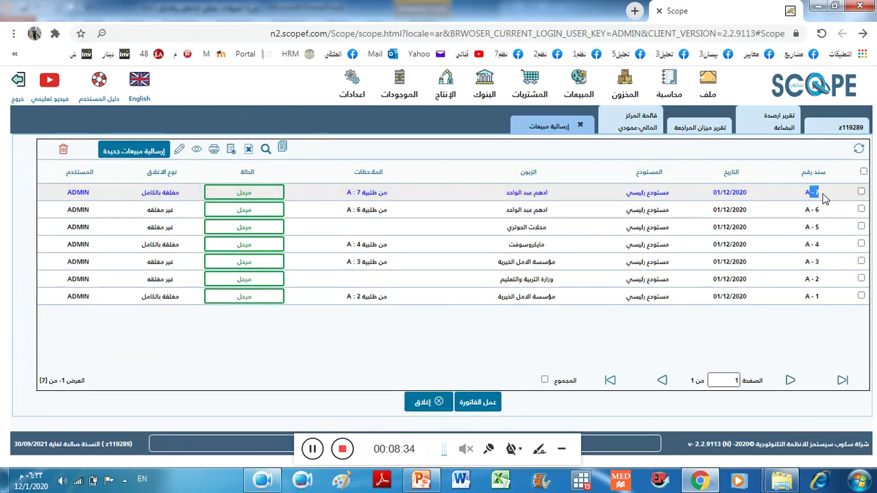
{"action": "left_click", "coordinate": [134, 150]}
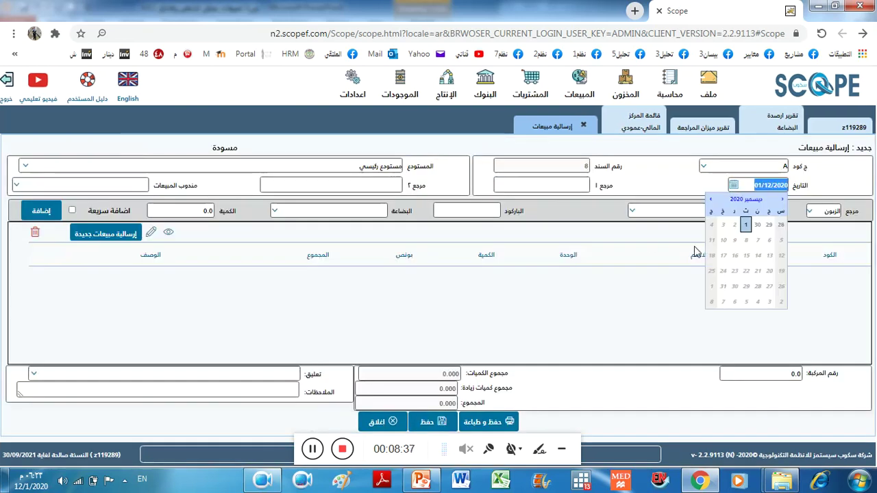
{"action": "left_click", "coordinate": [609, 309]}
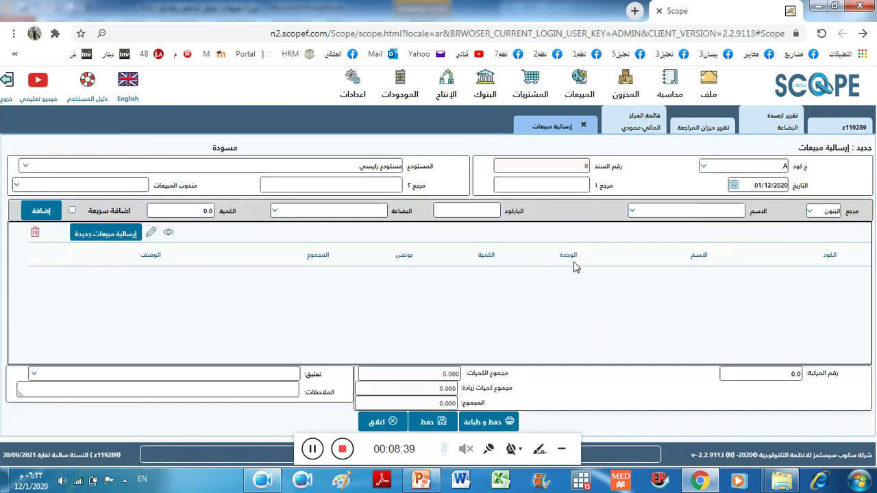
Step: Select the exercise's customer on the delivery note and add زيت ذرة 3 لتر with a quantity of 10
{"action": "left_click", "coordinate": [703, 211]}
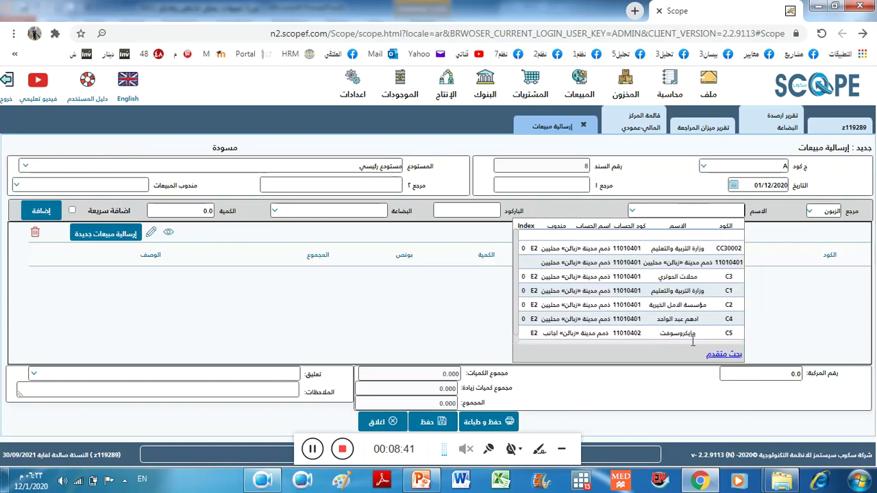
{"action": "left_click", "coordinate": [677, 320]}
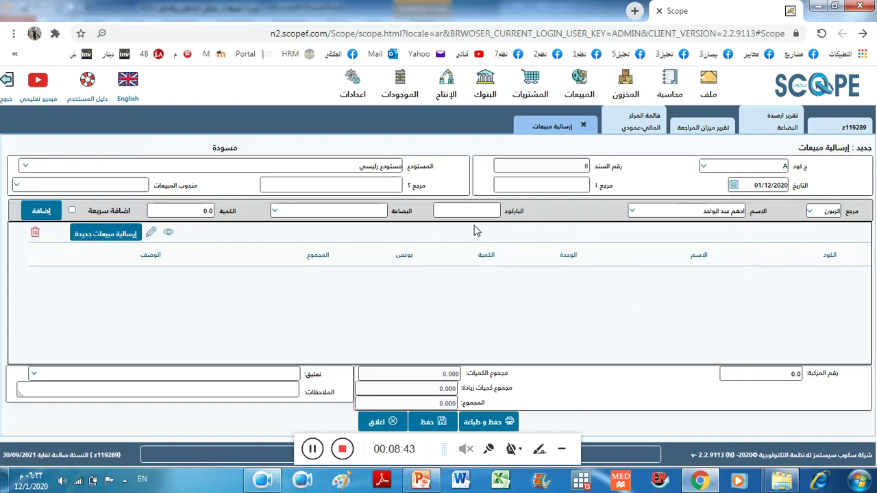
{"action": "left_click", "coordinate": [352, 210]}
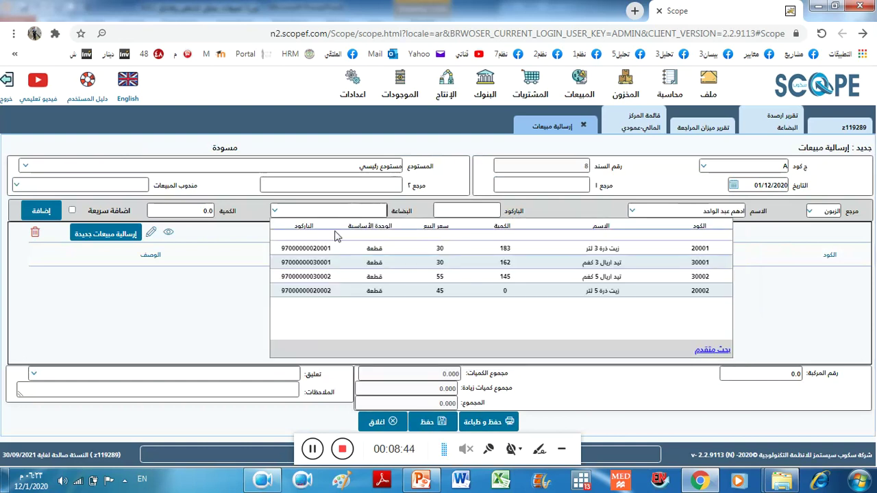
{"action": "left_click", "coordinate": [565, 250]}
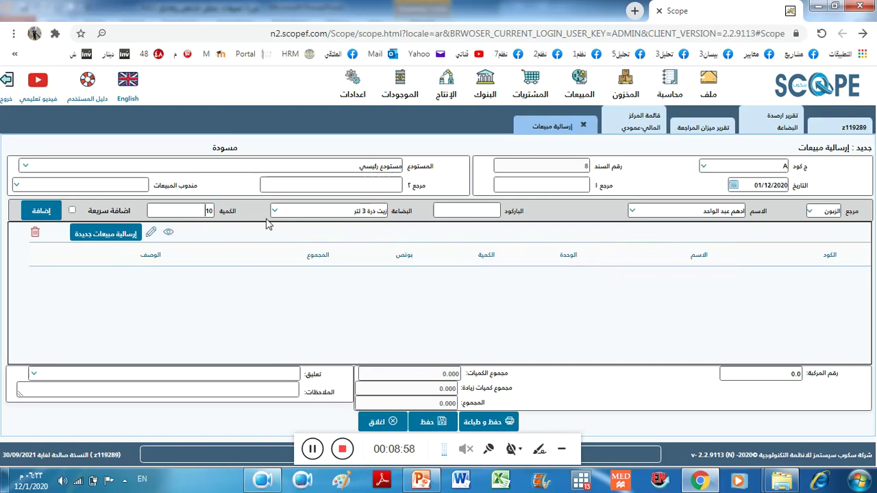
{"action": "left_click", "coordinate": [42, 212]}
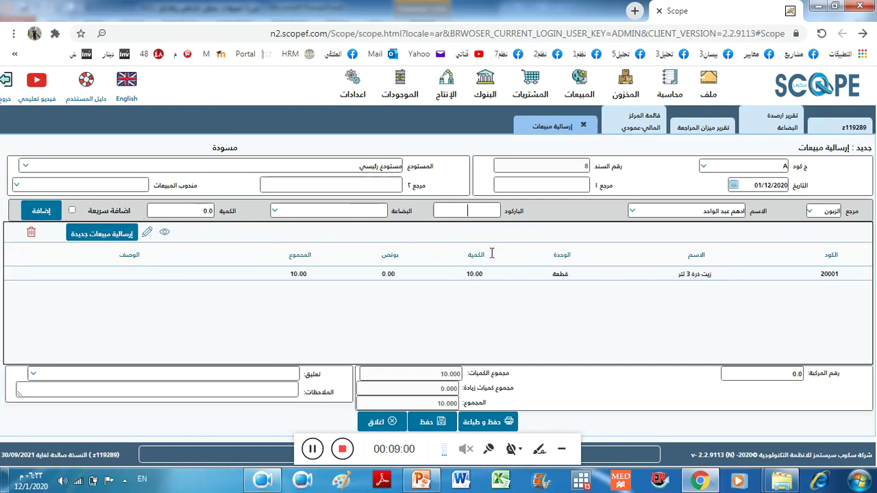
Step: Check the item line against the PowerPoint exercise, save the delivery note with the print option and post it
{"action": "left_click_drag", "start_coordinate": [716, 277], "coordinate": [590, 283]}
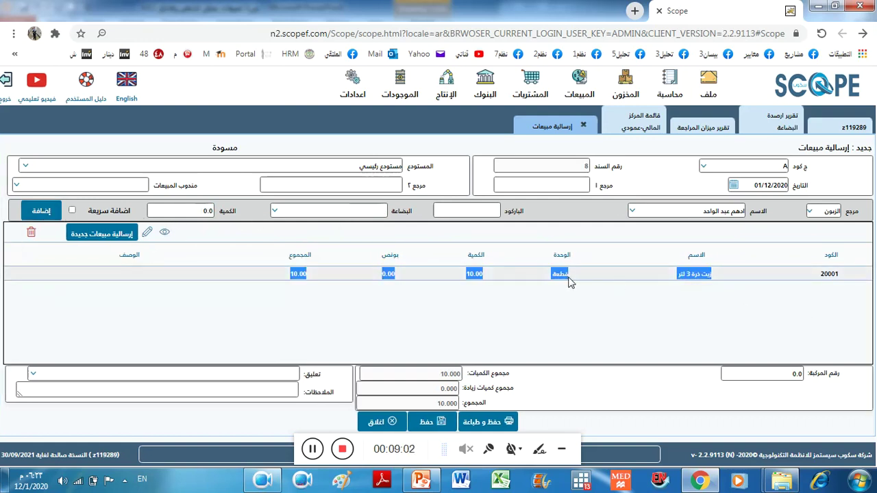
{"action": "left_click", "coordinate": [482, 277]}
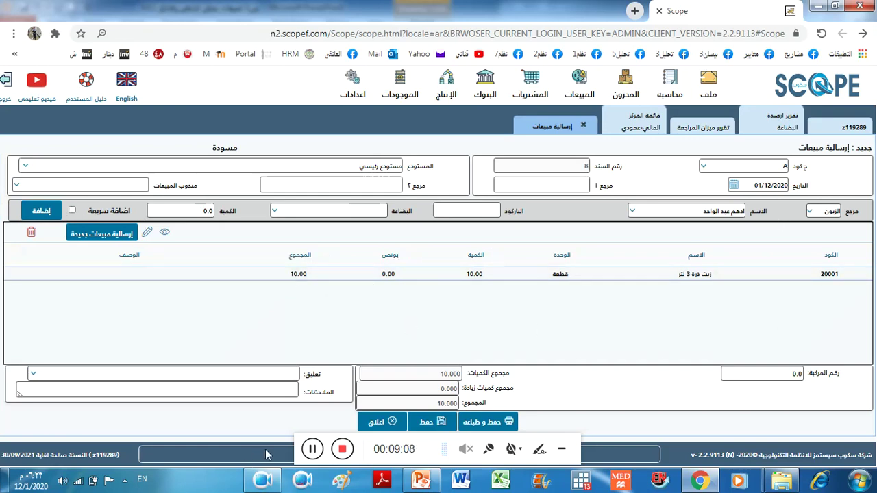
{"action": "left_click", "coordinate": [420, 480]}
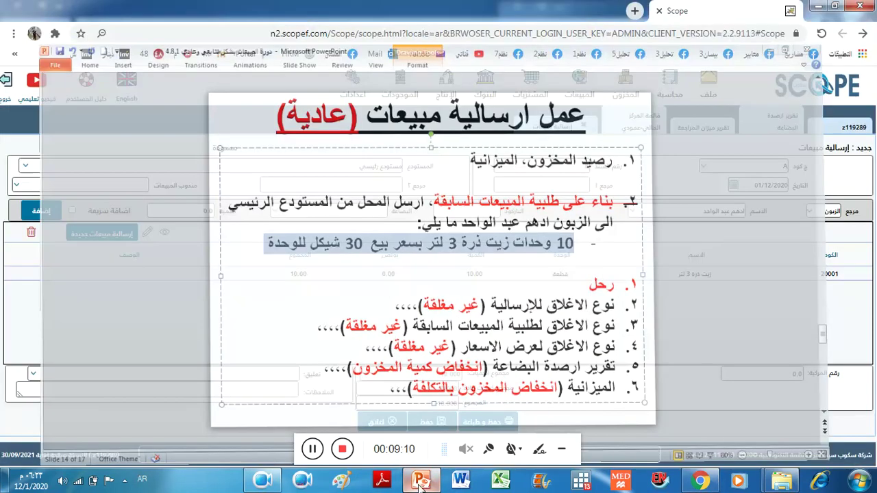
{"action": "left_click", "coordinate": [421, 480]}
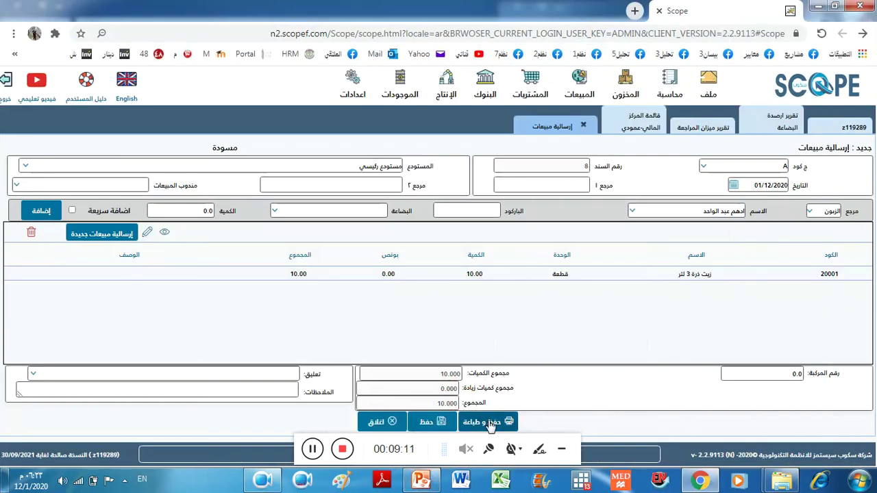
{"action": "left_click", "coordinate": [488, 423]}
{"action": "left_click", "coordinate": [454, 303]}
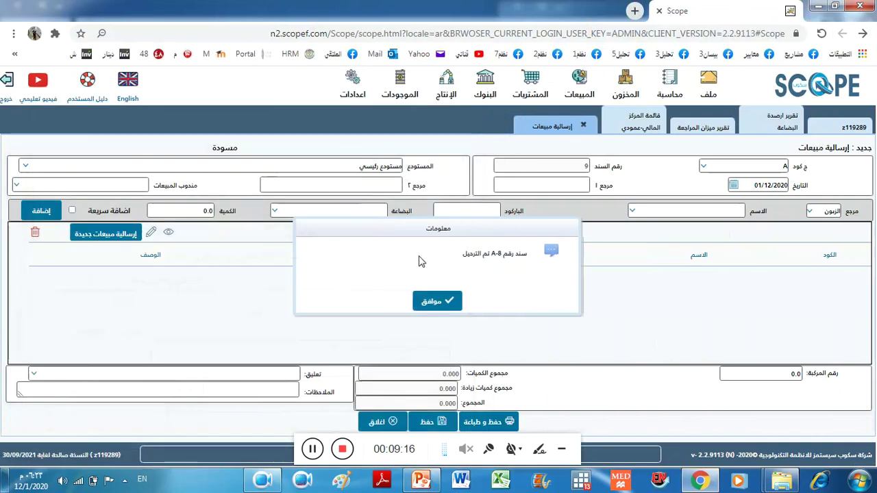
{"action": "left_click", "coordinate": [445, 301]}
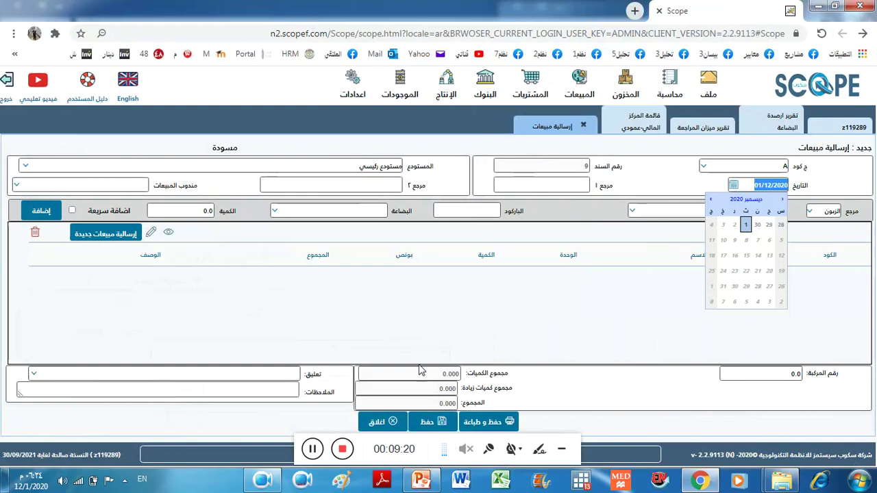
Step: Close the blank delivery note form and check the newly posted note's warehouse and closing type in the delivery notes list
{"action": "left_click", "coordinate": [376, 422]}
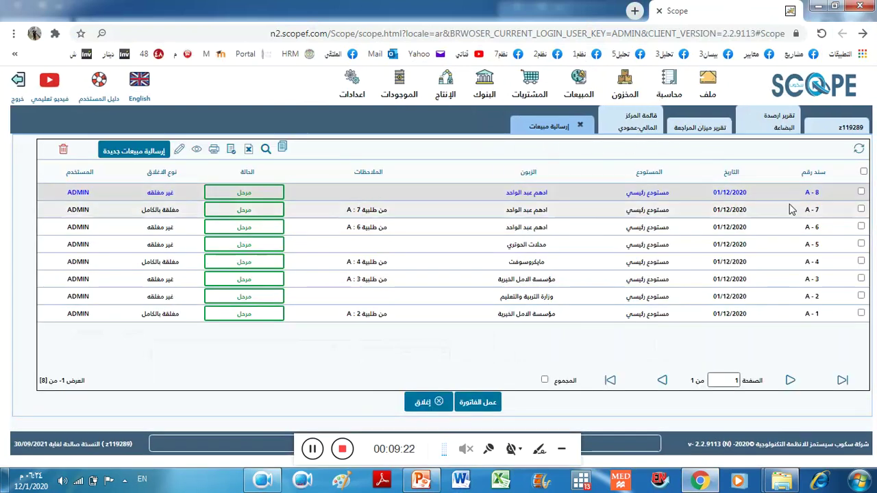
{"action": "left_click_drag", "start_coordinate": [805, 193], "coordinate": [678, 200]}
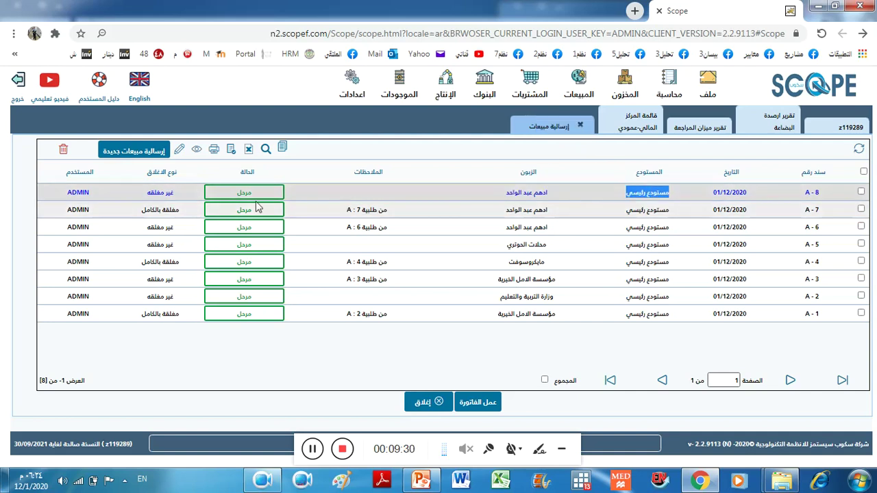
{"action": "left_click_drag", "start_coordinate": [181, 195], "coordinate": [147, 194]}
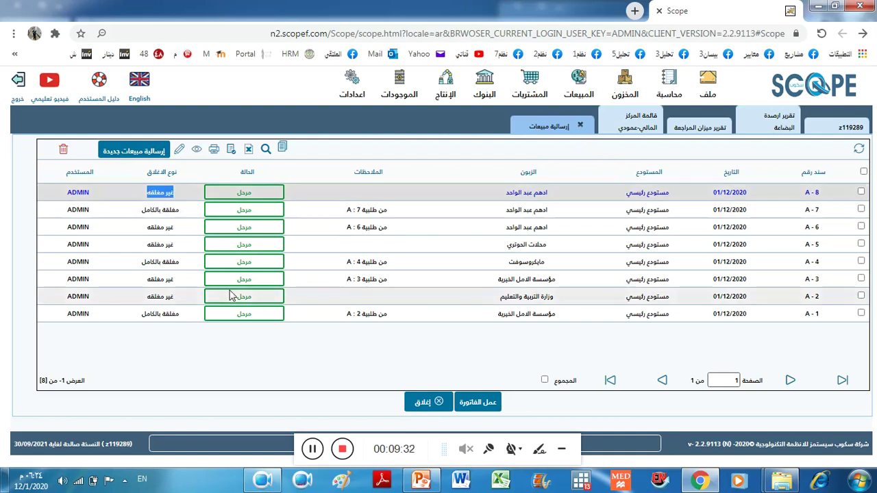
Step: Switch to PowerPoint and review the exercise's closing type checks for the delivery note, the previous sales order and the price quotation
{"action": "left_click", "coordinate": [422, 483]}
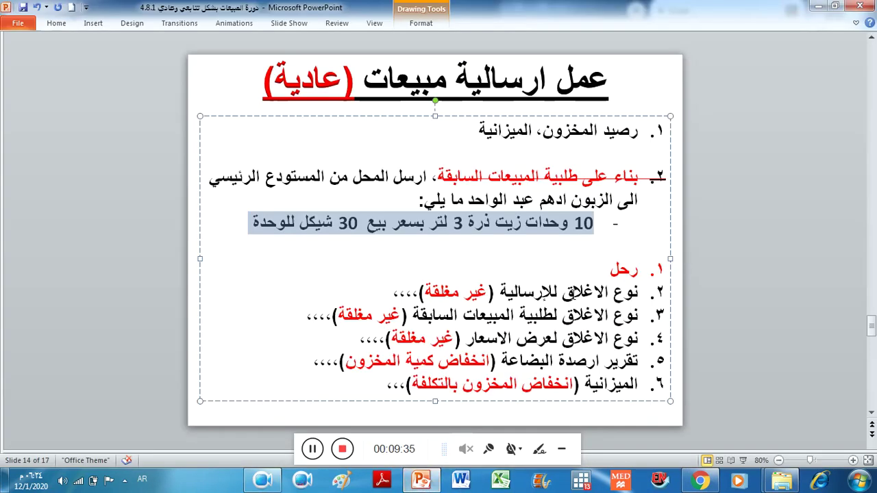
{"action": "double_click", "coordinate": [574, 295]}
{"action": "triple_click", "coordinate": [576, 300]}
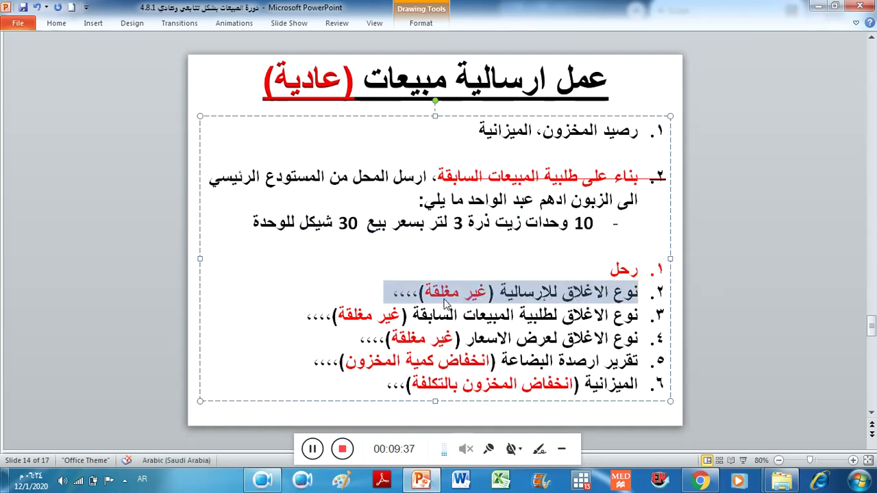
{"action": "left_click", "coordinate": [589, 317]}
{"action": "left_click_drag", "start_coordinate": [583, 316], "coordinate": [327, 318]}
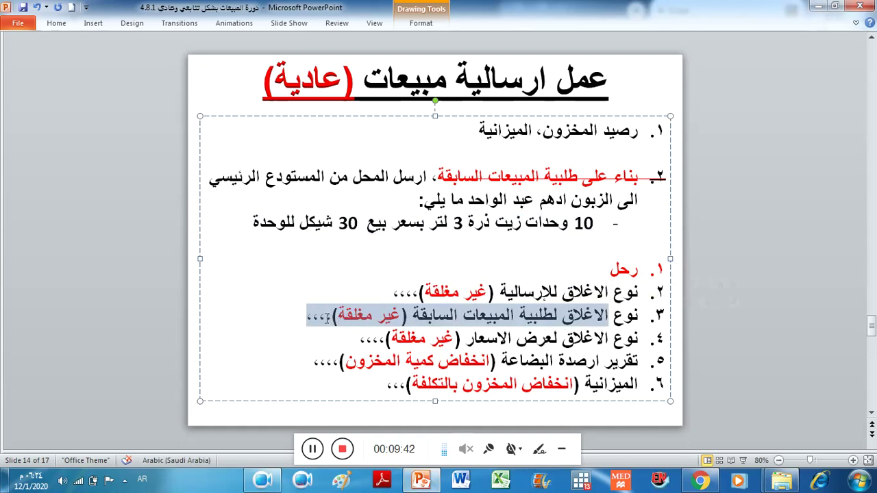
{"action": "left_click", "coordinate": [700, 480]}
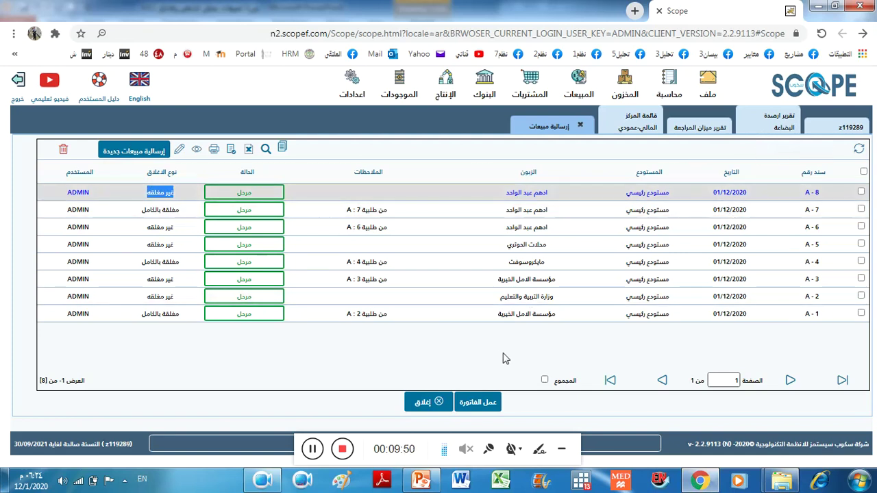
{"action": "left_click", "coordinate": [697, 481]}
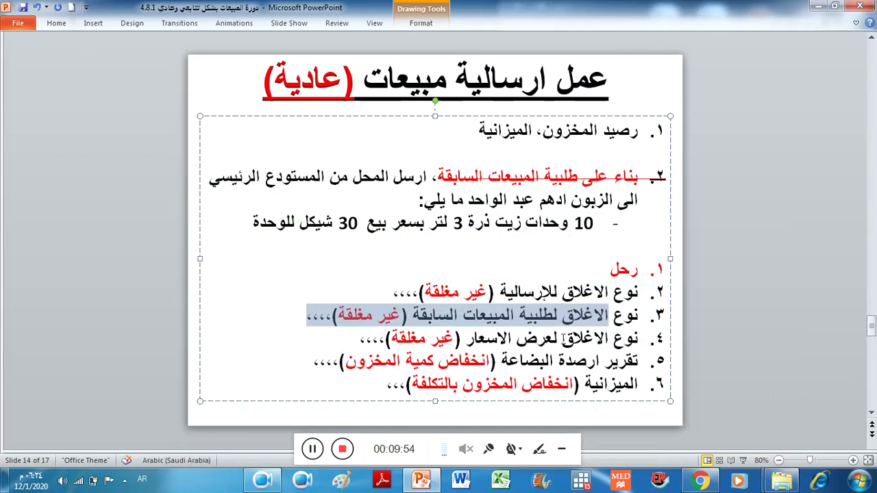
{"action": "triple_click", "coordinate": [564, 339]}
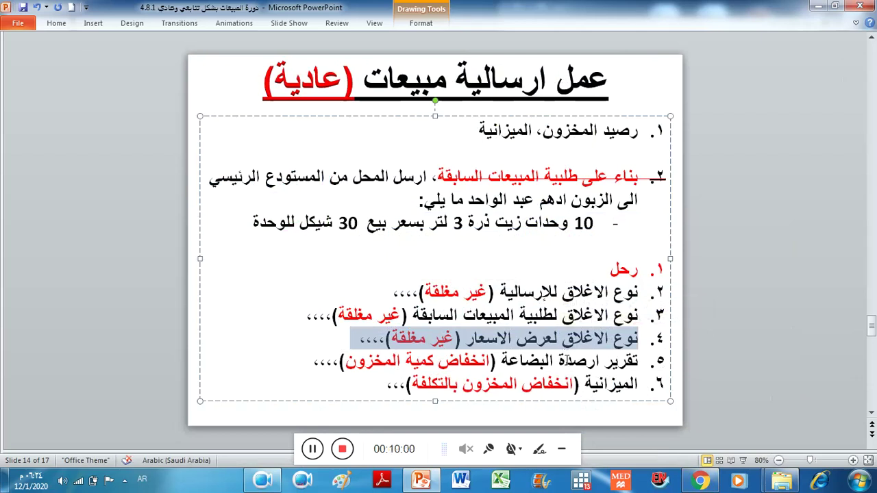
Step: Review the stock balances check against the exercise's opening stock and balance sheet item and its expected drop in stock quantity
{"action": "double_click", "coordinate": [570, 364]}
{"action": "left_click", "coordinate": [524, 360]}
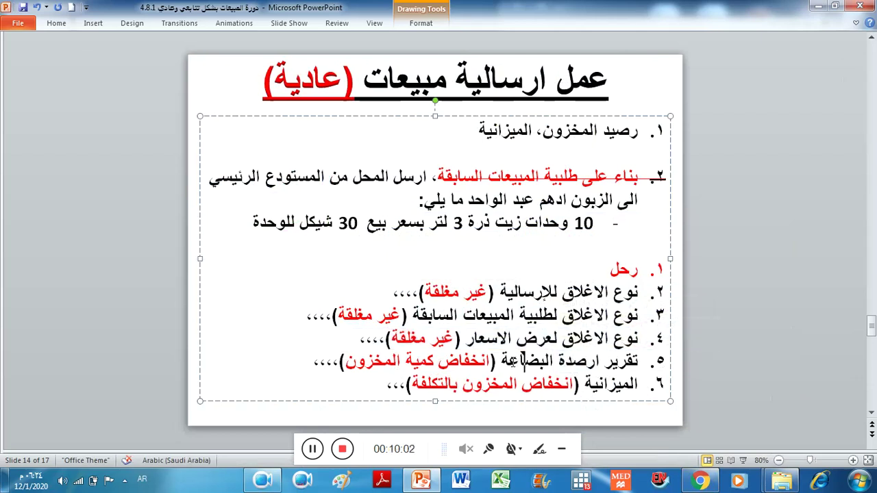
{"action": "left_click_drag", "start_coordinate": [480, 129], "coordinate": [641, 130]}
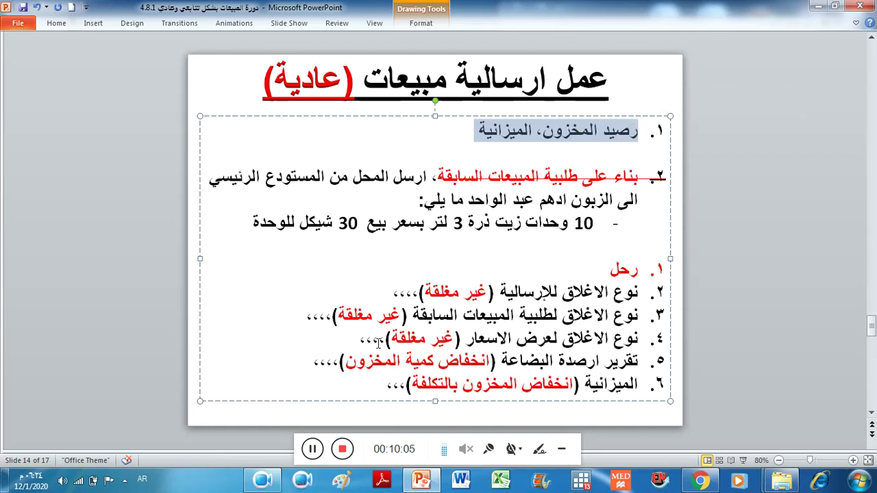
{"action": "left_click_drag", "start_coordinate": [349, 362], "coordinate": [491, 362]}
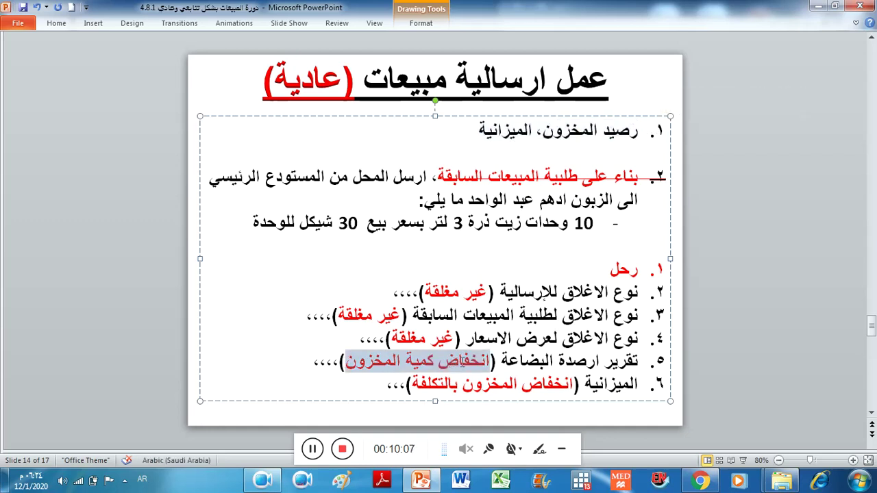
{"action": "left_click", "coordinate": [573, 222]}
{"action": "key", "text": "alt+shift"}
Step: Return to Scope, run the stock balances report with the default filters and check the balance of زيت ذرة 3 لتر
{"action": "left_click", "coordinate": [699, 480]}
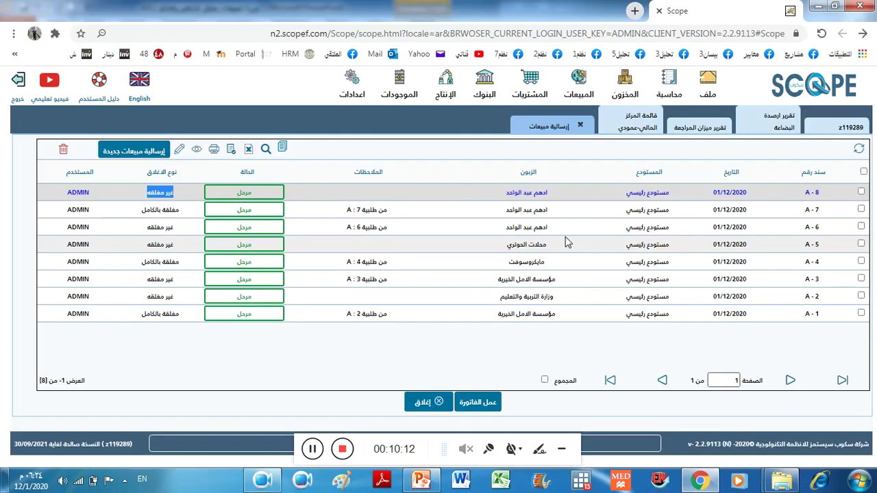
{"action": "left_click", "coordinate": [631, 96]}
{"action": "mouse_move", "coordinate": [644, 312]}
{"action": "left_click", "coordinate": [582, 326]}
{"action": "left_click", "coordinate": [488, 369]}
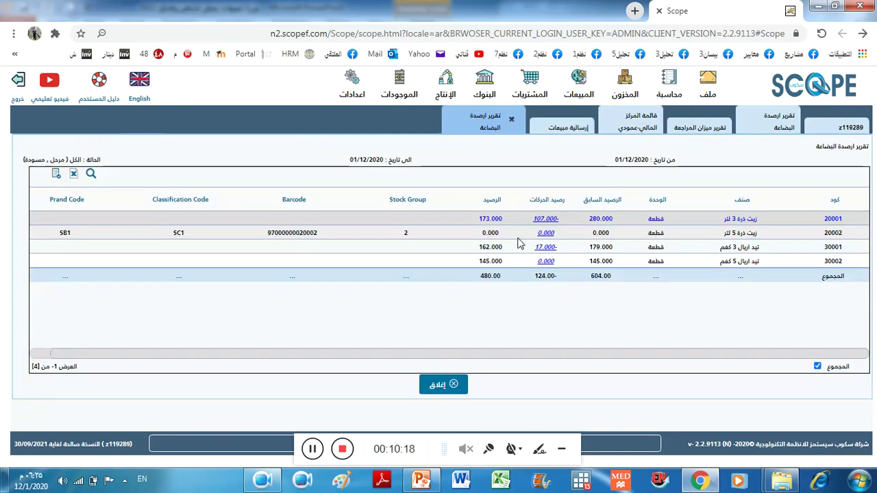
{"action": "left_click_drag", "start_coordinate": [479, 224], "coordinate": [505, 224]}
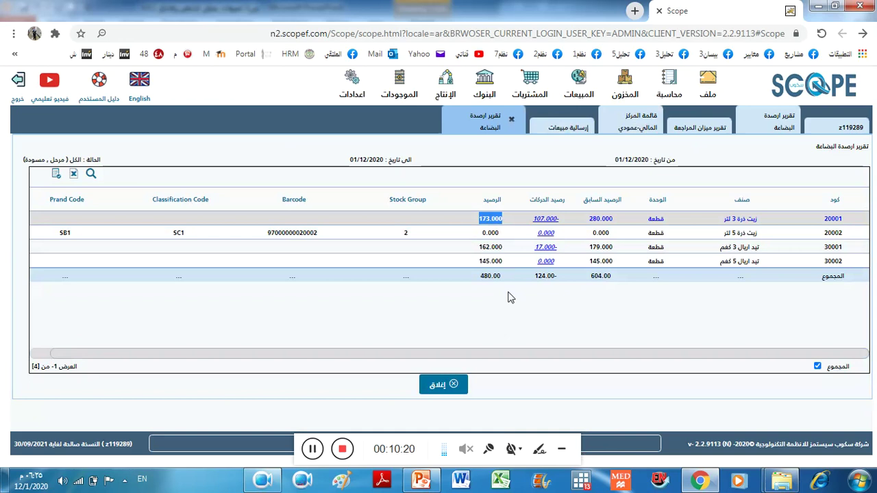
Step: Compare the balance of زيت ذرة 3 لتر in the earlier stock balances report with the new report
{"action": "left_click", "coordinate": [785, 129]}
{"action": "left_click_drag", "start_coordinate": [480, 220], "coordinate": [504, 232]}
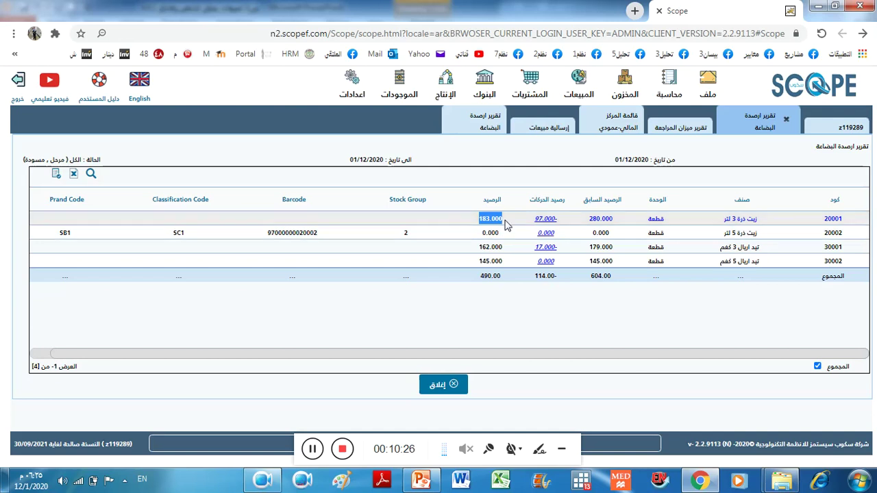
{"action": "left_click", "coordinate": [470, 126]}
{"action": "left_click_drag", "start_coordinate": [477, 219], "coordinate": [505, 219]}
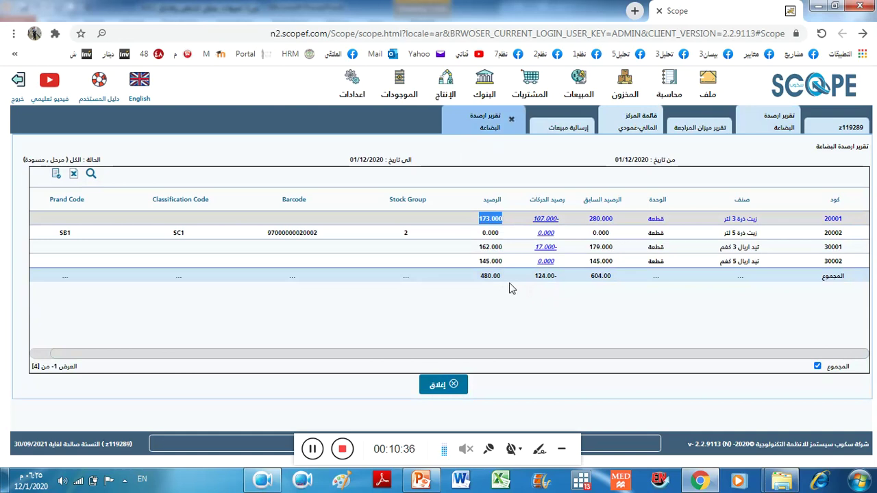
Step: Examine the ending inventory amount in the earlier financial position statement and the item's selling price in the PowerPoint exercise
{"action": "left_click", "coordinate": [630, 130]}
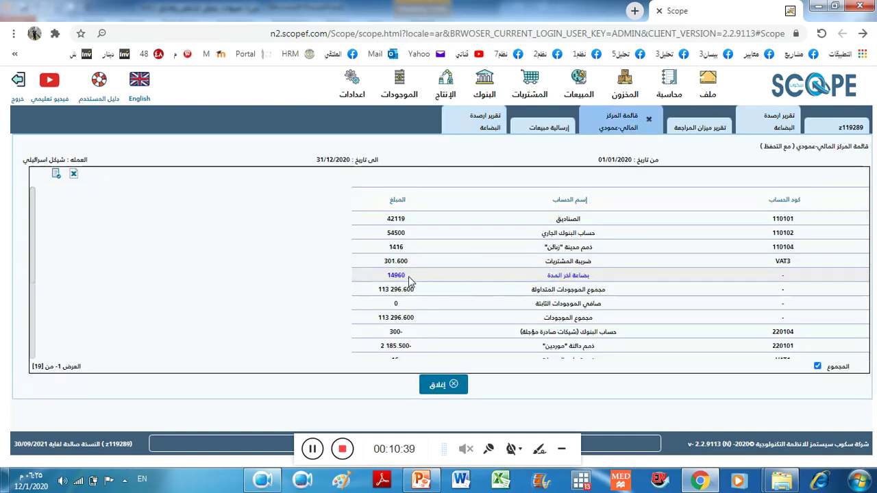
{"action": "left_click_drag", "start_coordinate": [408, 276], "coordinate": [385, 276]}
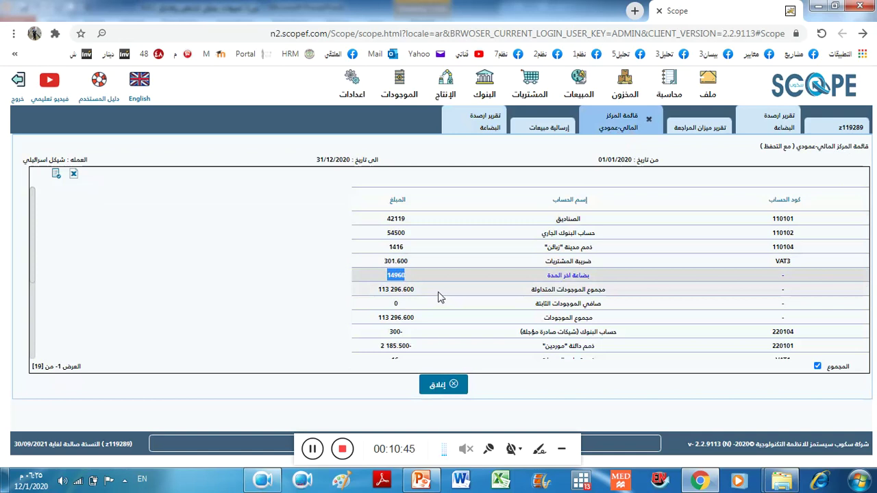
{"action": "left_click", "coordinate": [421, 480]}
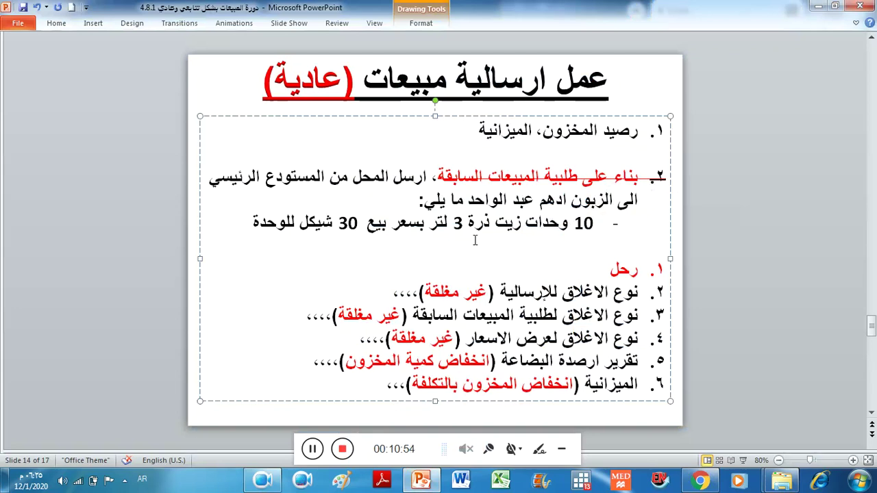
{"action": "double_click", "coordinate": [347, 224]}
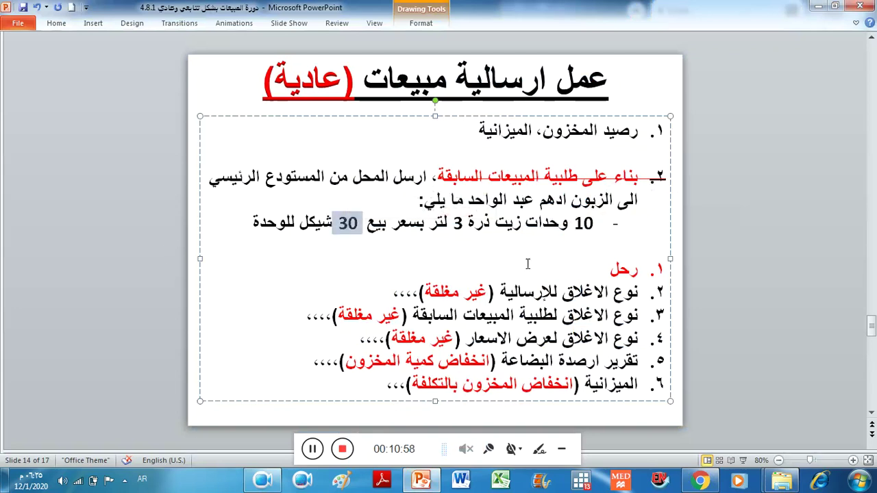
Step: In Scope, run the selling and purchase prices report with the default filters, check the purchase price of زيت ذرة 3 لتر and close the report
{"action": "left_click", "coordinate": [701, 480]}
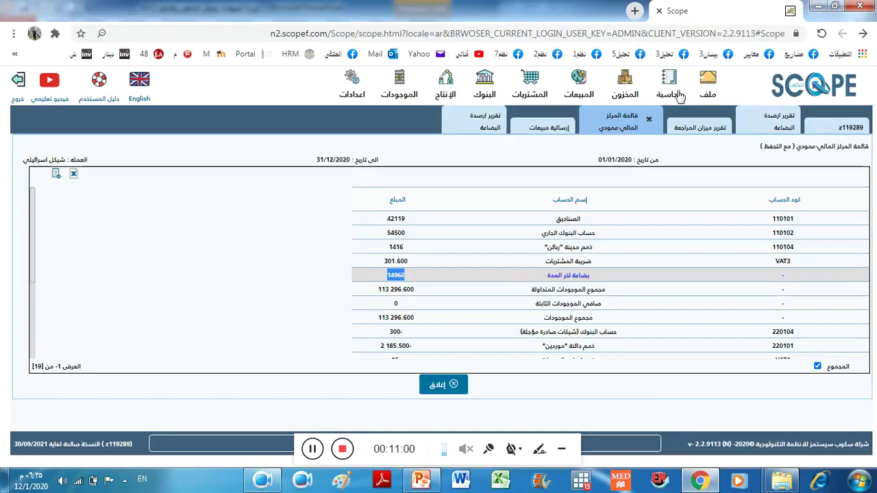
{"action": "left_click", "coordinate": [634, 103]}
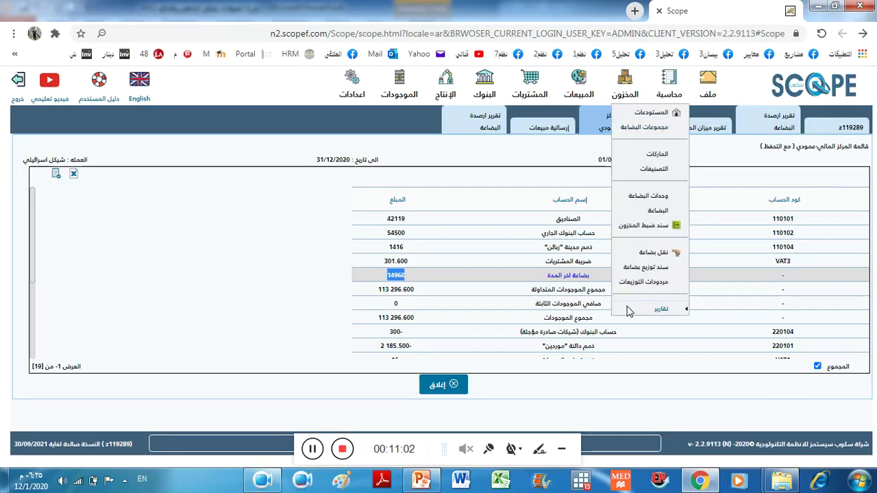
{"action": "mouse_move", "coordinate": [625, 312]}
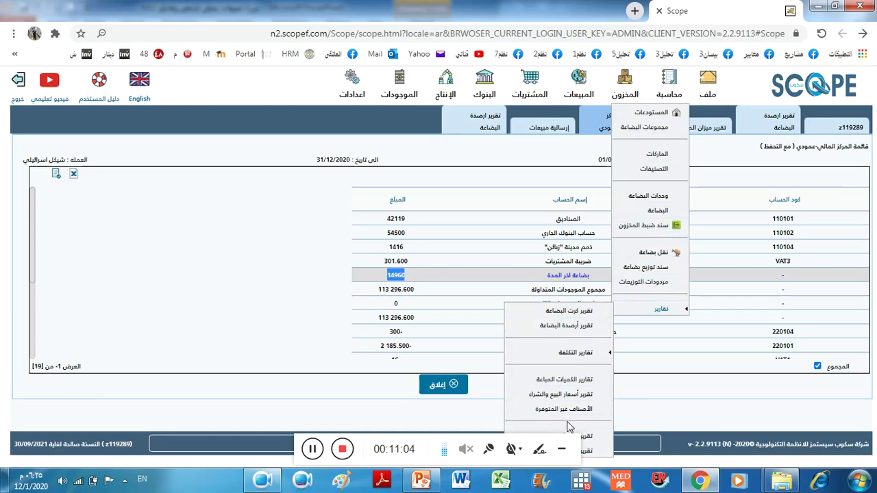
{"action": "left_click", "coordinate": [557, 398]}
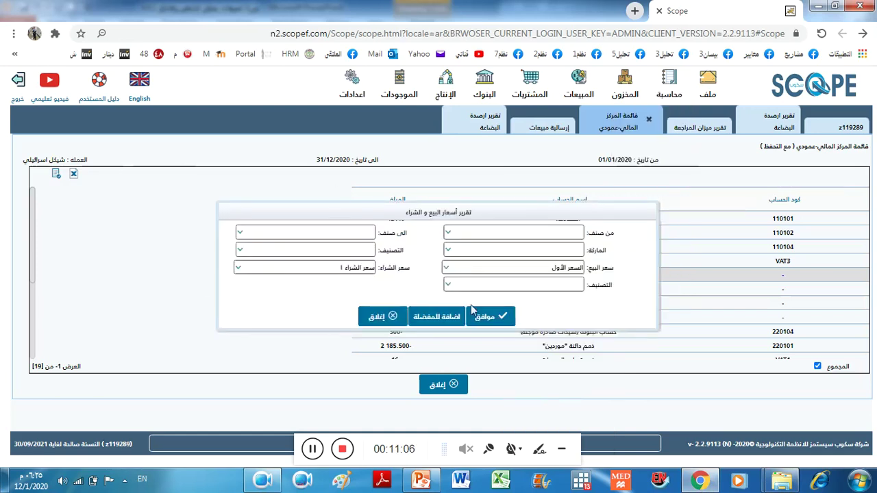
{"action": "left_click", "coordinate": [488, 317]}
{"action": "left_click_drag", "start_coordinate": [607, 219], "coordinate": [587, 222]}
{"action": "double_click", "coordinate": [304, 219]}
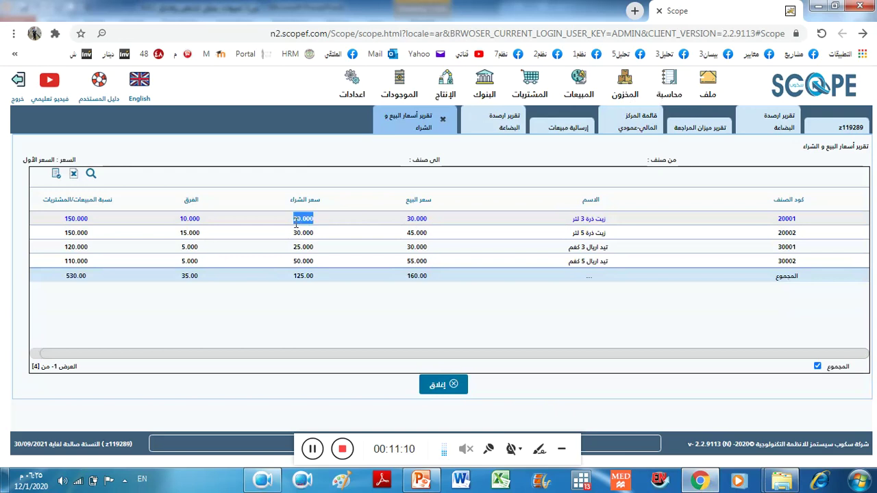
{"action": "left_click", "coordinate": [444, 386]}
Step: Switch to PowerPoint and add the line "التكلفة = 20 شيكل للوحدة" below the exercise's item line
{"action": "left_click", "coordinate": [421, 479]}
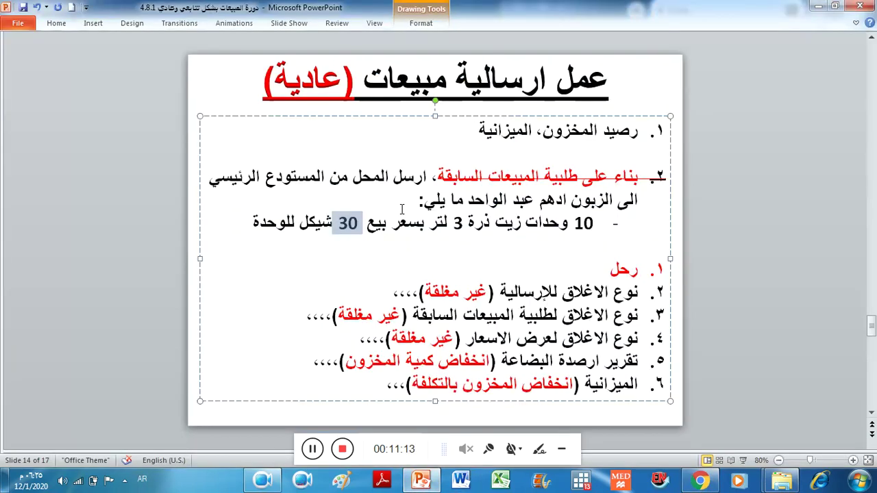
{"action": "left_click", "coordinate": [356, 229]}
{"action": "left_click", "coordinate": [418, 226]}
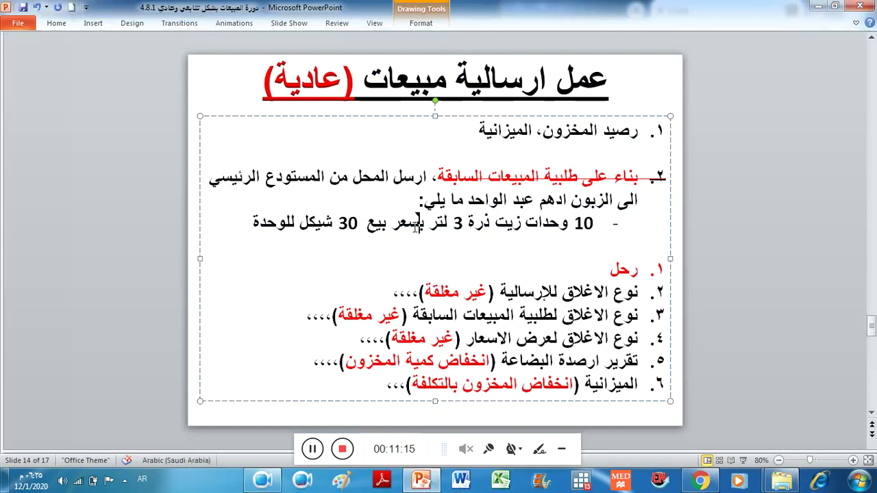
{"action": "key", "text": "Return"}
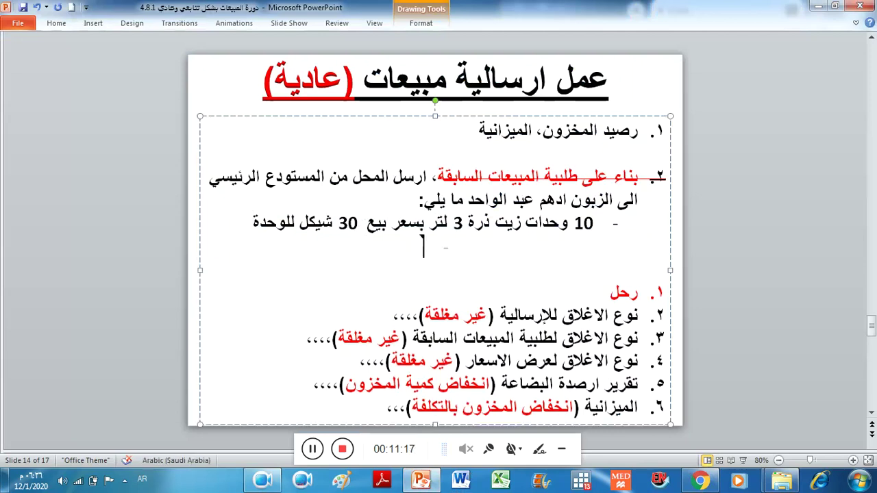
{"action": "type", "text": "التكلفة"}
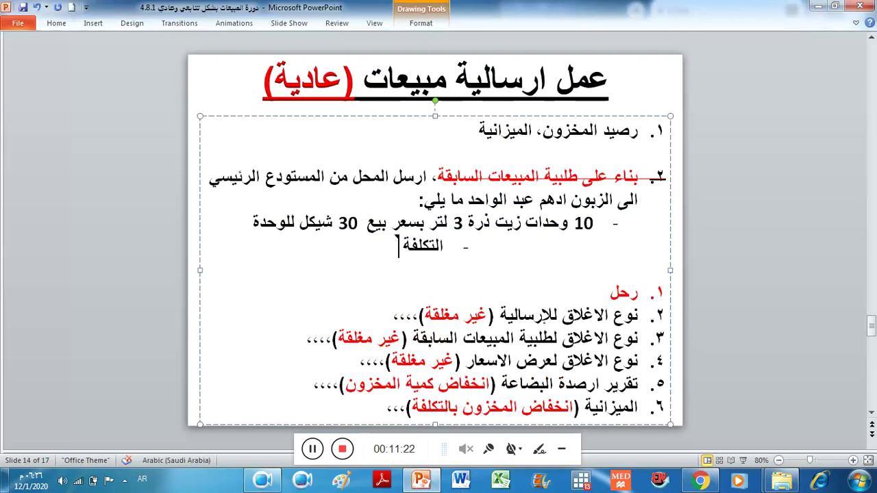
{"action": "type", "text": " =٢"}
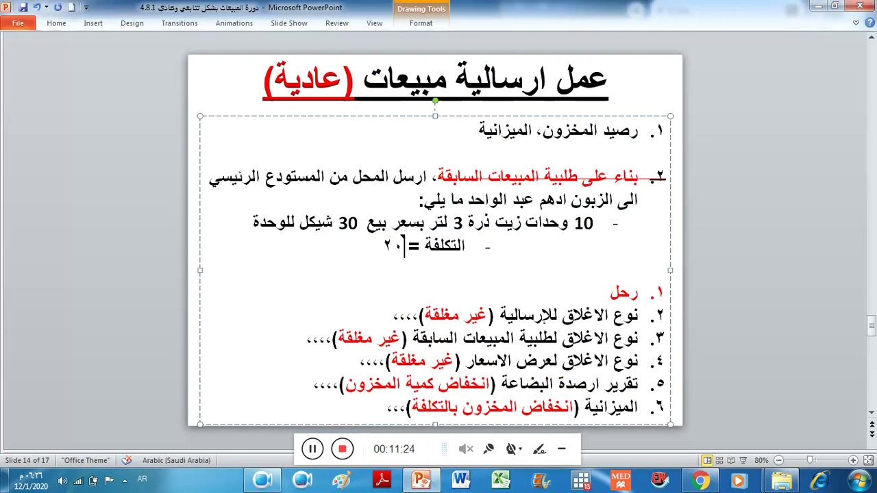
{"action": "key", "text": "BackSpace"}
{"action": "type", "text": "20 شيكل للوحدة"}
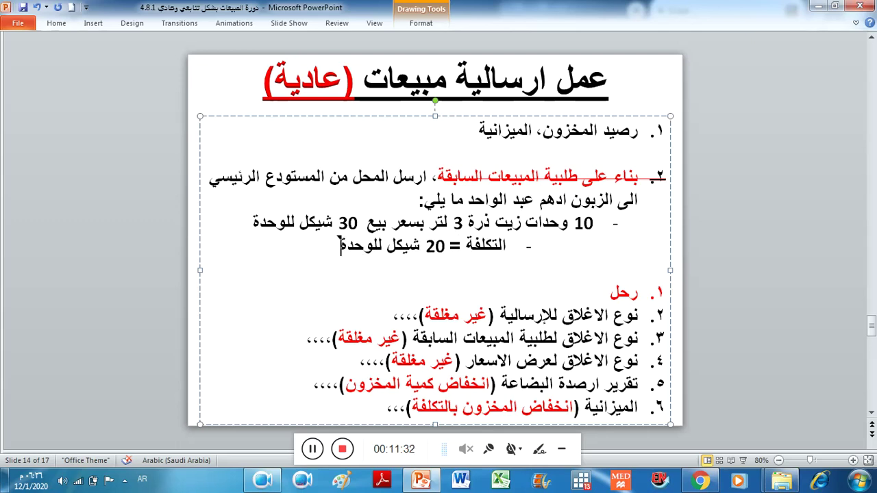
Step: Review the item's quantity and unit cost on the slide and return to the stock balances report in Scope
{"action": "left_click_drag", "start_coordinate": [574, 224], "coordinate": [594, 224]}
{"action": "key", "text": "alt+shift"}
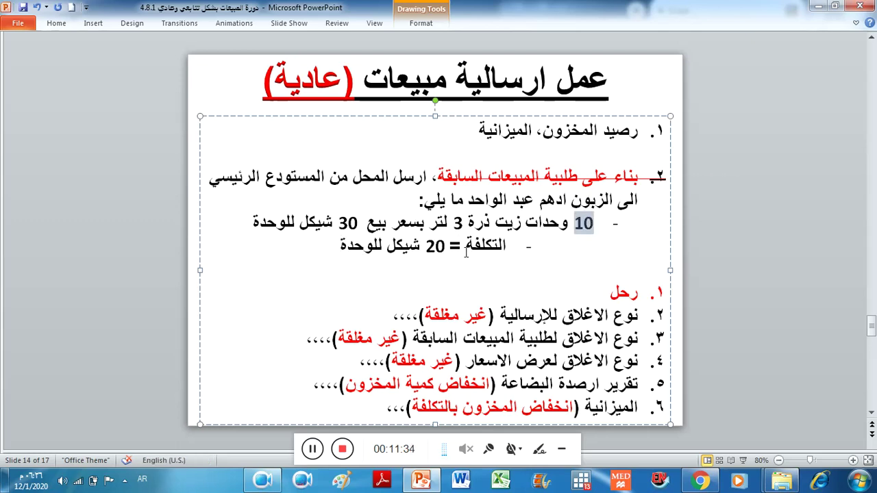
{"action": "left_click", "coordinate": [444, 247]}
{"action": "key", "text": "alt+shift"}
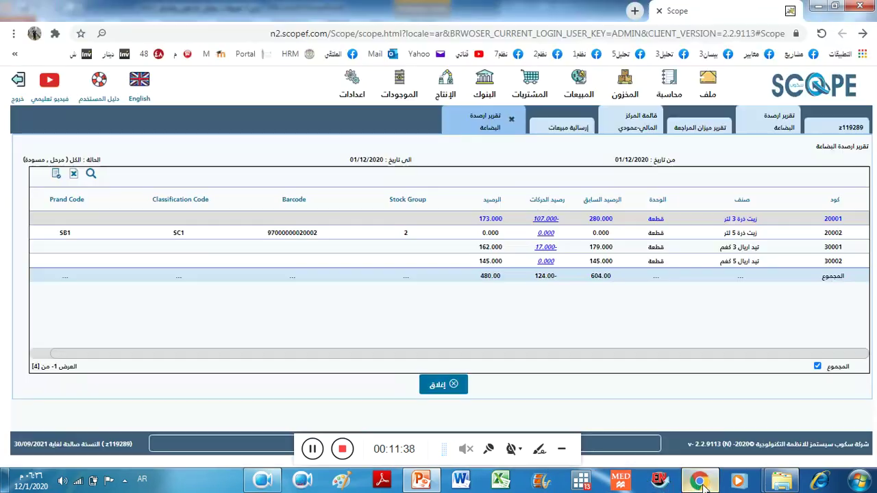
{"action": "left_click", "coordinate": [700, 481]}
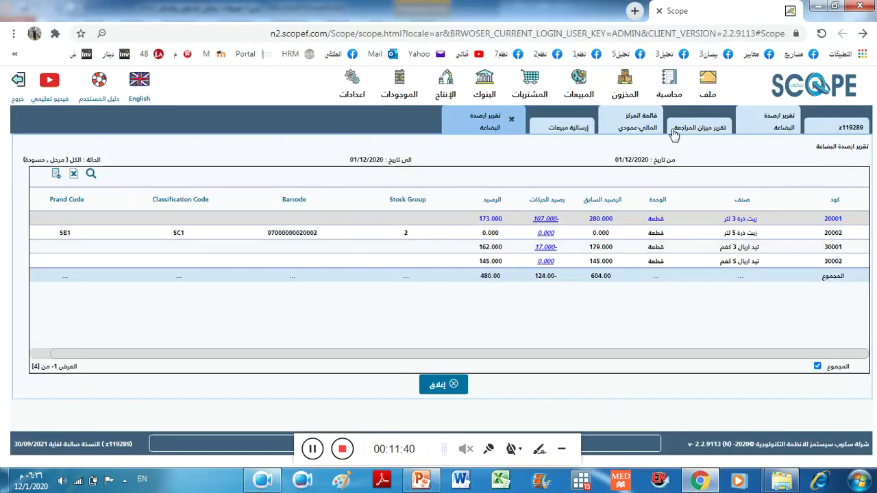
Step: Examine the ending inventory (بضاعة اخر المدة) in the earlier financial position statement together with the quantity and unit cost on the PowerPoint slide
{"action": "left_click", "coordinate": [625, 125]}
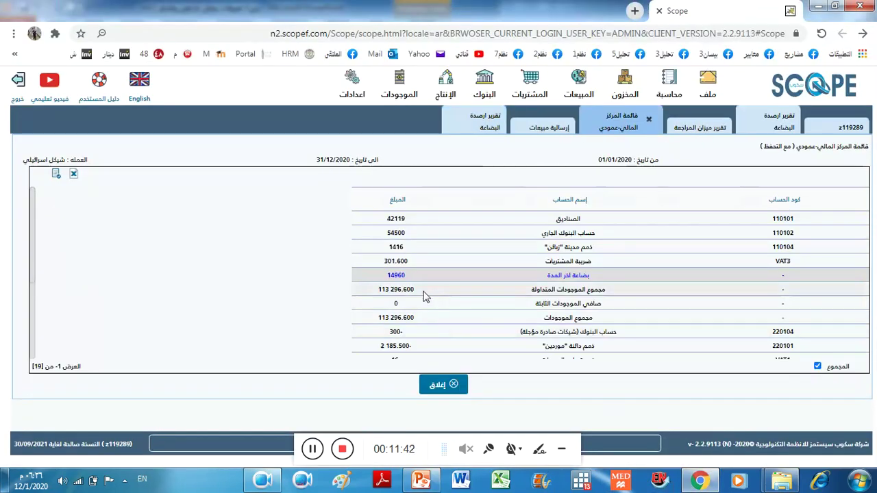
{"action": "left_click_drag", "start_coordinate": [406, 275], "coordinate": [388, 275]}
{"action": "left_click", "coordinate": [421, 480]}
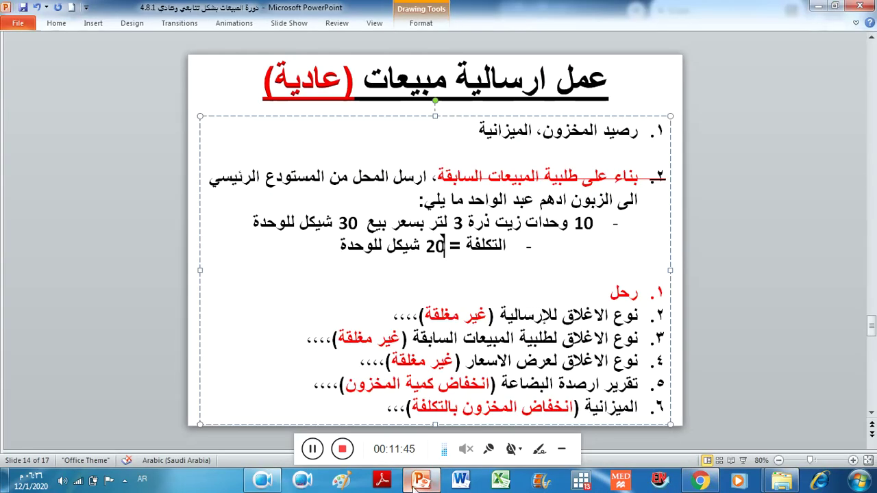
{"action": "left_click", "coordinate": [421, 480]}
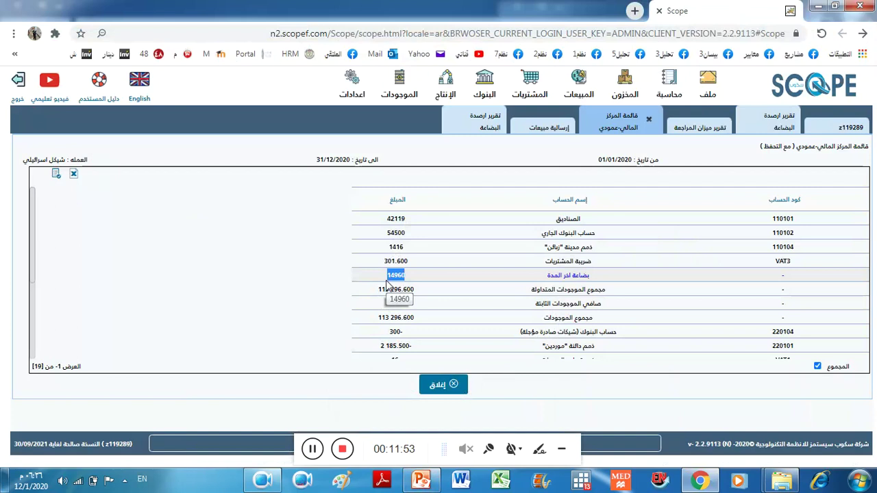
{"action": "key", "text": "ctrl+plus"}
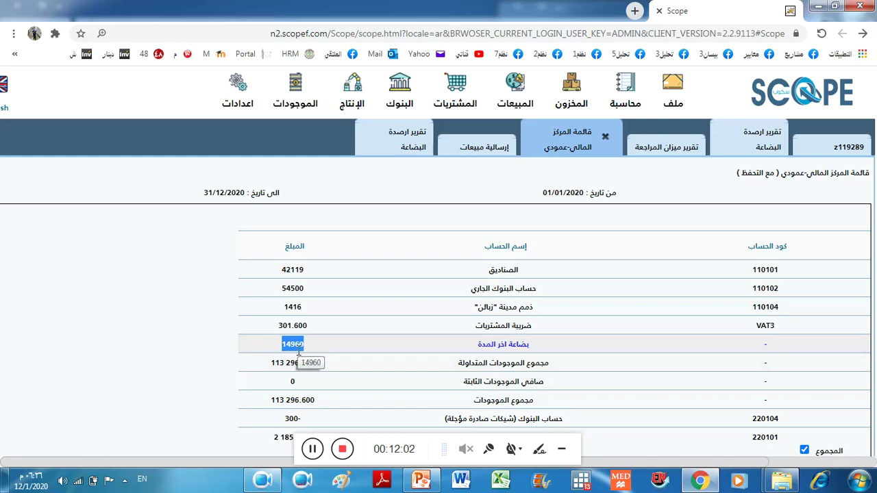
{"action": "key", "text": "ctrl+minus"}
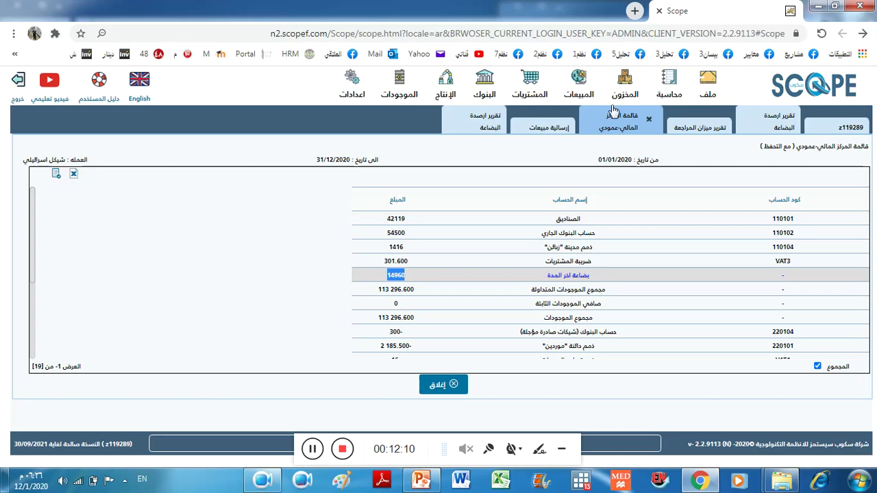
{"action": "left_click", "coordinate": [421, 480]}
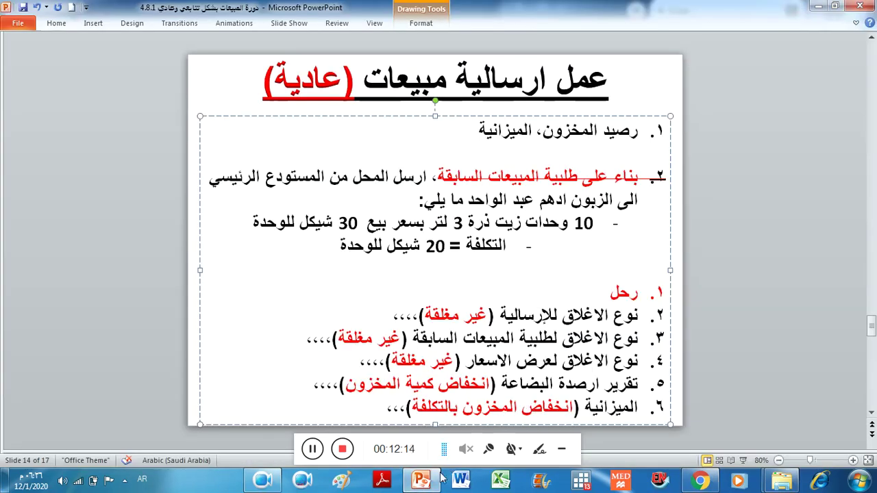
{"action": "left_click", "coordinate": [420, 480]}
Step: Run the trial balance report for the last year (آخر سنة) and generate the vertical financial position statement from it
{"action": "left_click", "coordinate": [671, 96]}
{"action": "mouse_move", "coordinate": [687, 255]}
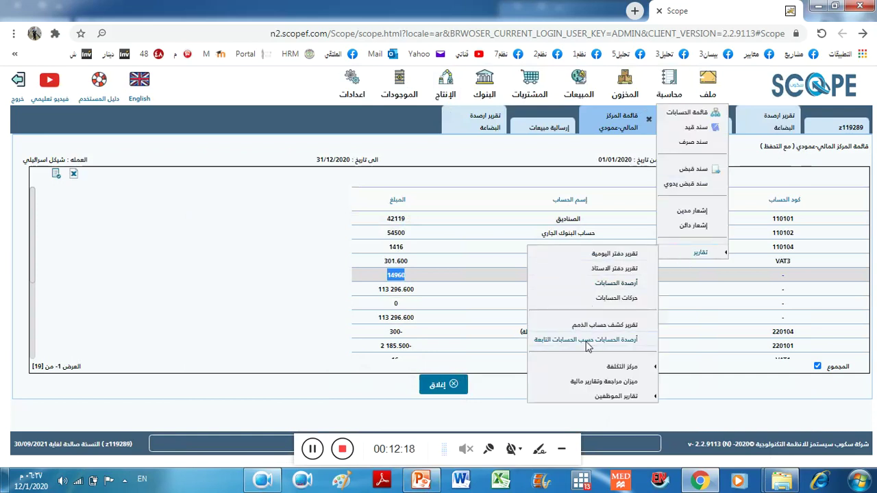
{"action": "left_click", "coordinate": [587, 385]}
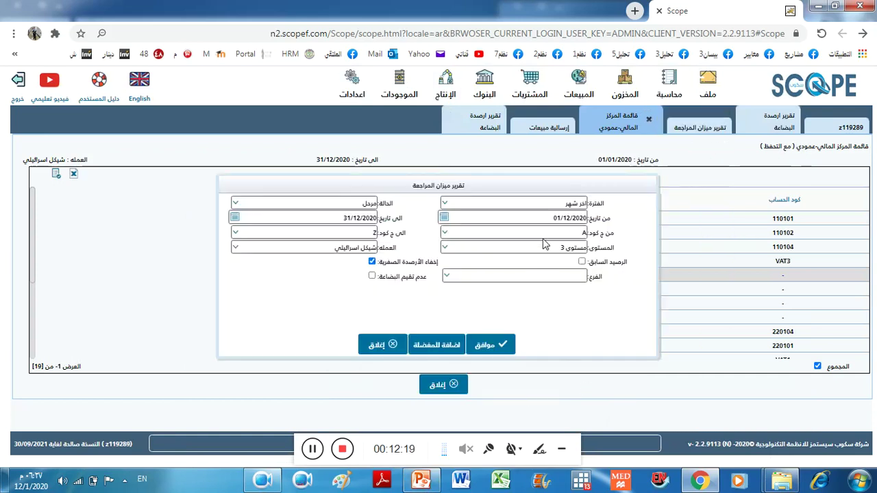
{"action": "left_click", "coordinate": [547, 200]}
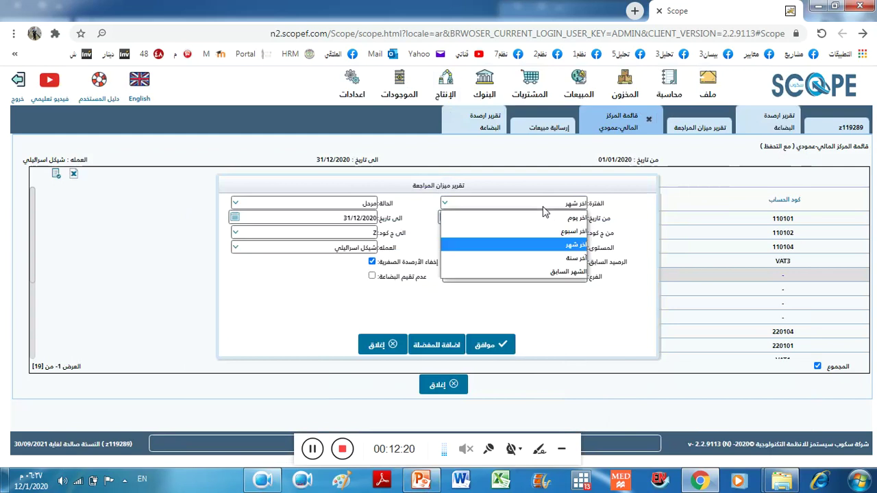
{"action": "left_click", "coordinate": [534, 259]}
{"action": "left_click", "coordinate": [514, 340]}
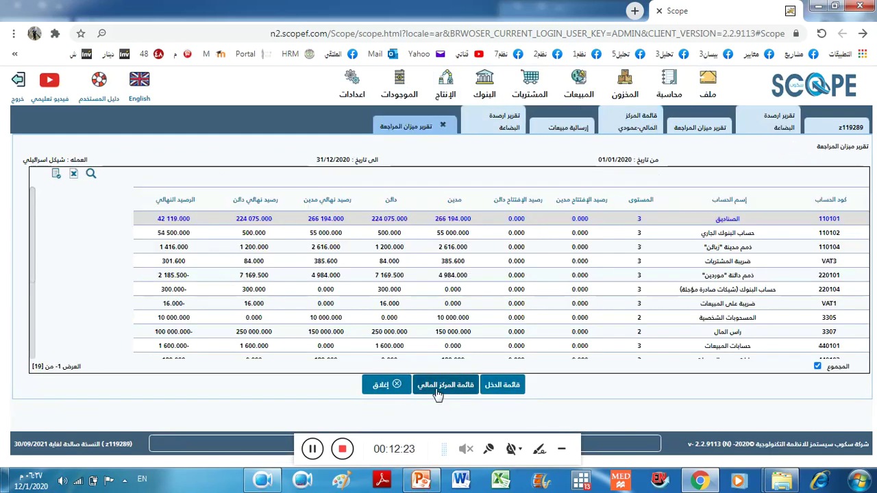
{"action": "left_click", "coordinate": [439, 385]}
{"action": "left_click", "coordinate": [438, 296]}
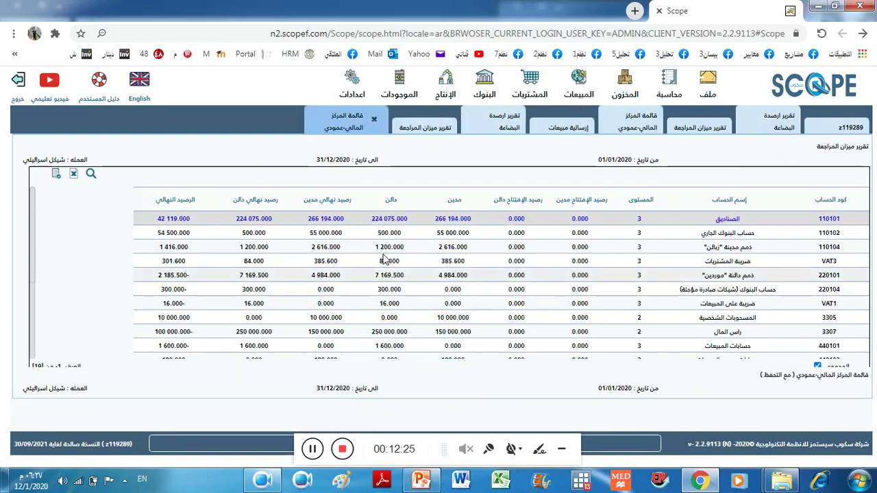
Step: Compare the ending inventory amount in the new financial position statement with the one in the earlier statement
{"action": "left_click_drag", "start_coordinate": [385, 275], "coordinate": [407, 276]}
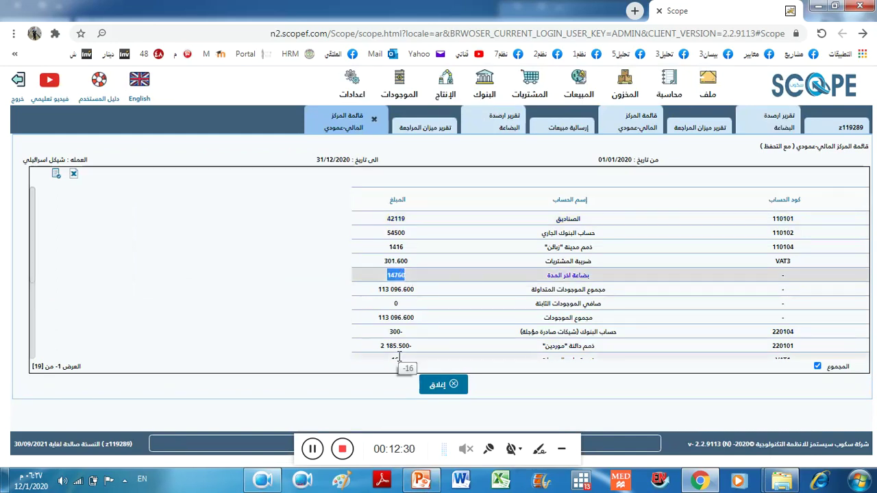
{"action": "key", "text": "ctrl+plus"}
{"action": "key", "text": "ctrl+plus"}
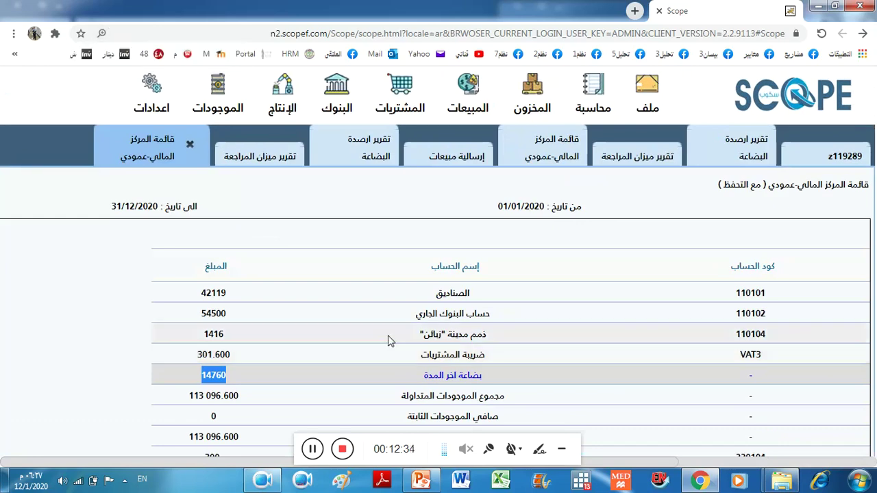
{"action": "left_click", "coordinate": [530, 163]}
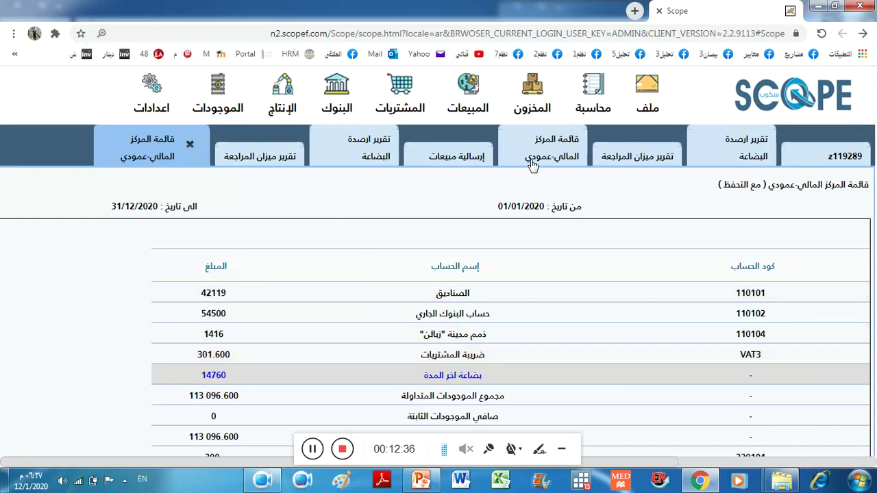
{"action": "left_click_drag", "start_coordinate": [199, 376], "coordinate": [228, 378]}
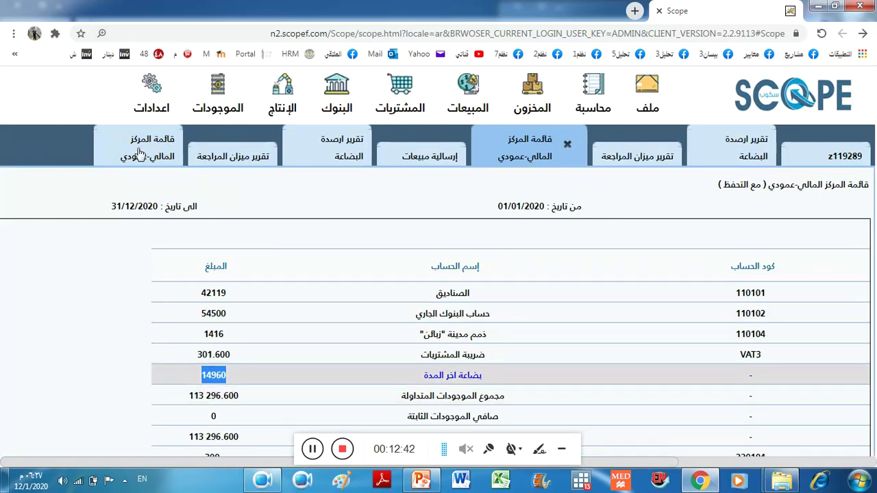
{"action": "key", "text": "ctrl+minus"}
{"action": "key", "text": "ctrl+minus"}
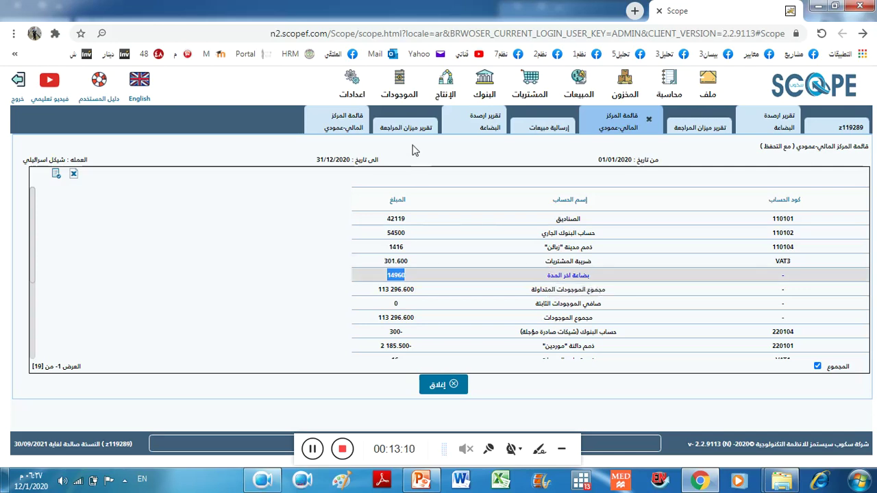
Step: Switch to PowerPoint and review the balance sheet line and the title of the regular delivery note exercise
{"action": "left_click", "coordinate": [420, 484]}
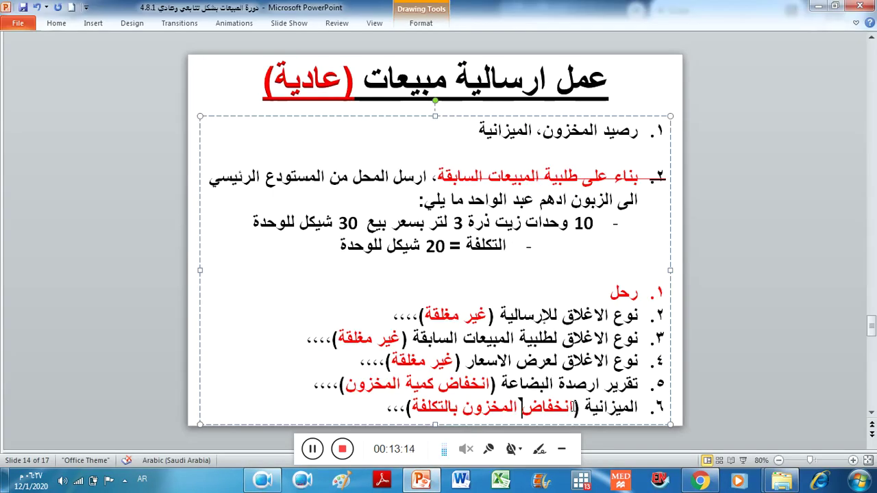
{"action": "left_click", "coordinate": [575, 406], "text": "shift"}
{"action": "triple_click", "coordinate": [484, 71]}
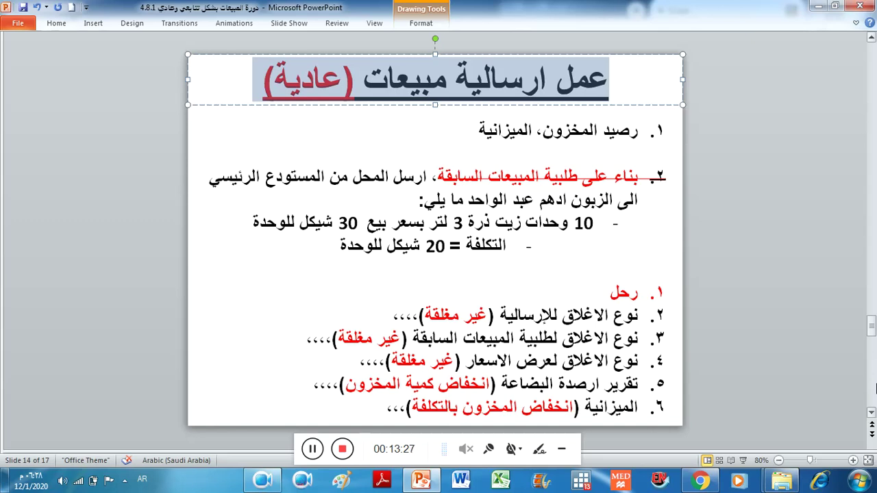
Step: Go to the slide "فاتورة مبيعات (عادية)" and read its item line, delivery note condition and the reports to check first
{"action": "scroll", "coordinate": [876, 388], "scroll_direction": "down", "scroll_amount": 2}
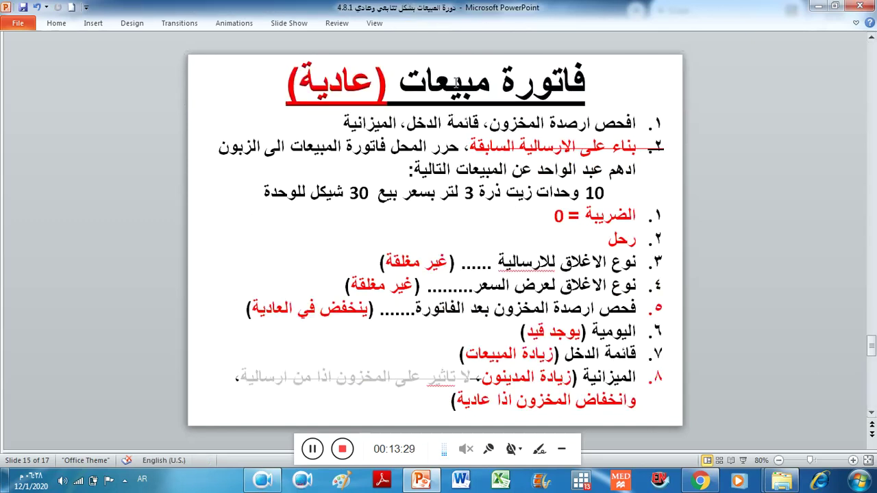
{"action": "left_click_drag", "start_coordinate": [466, 83], "coordinate": [543, 83]}
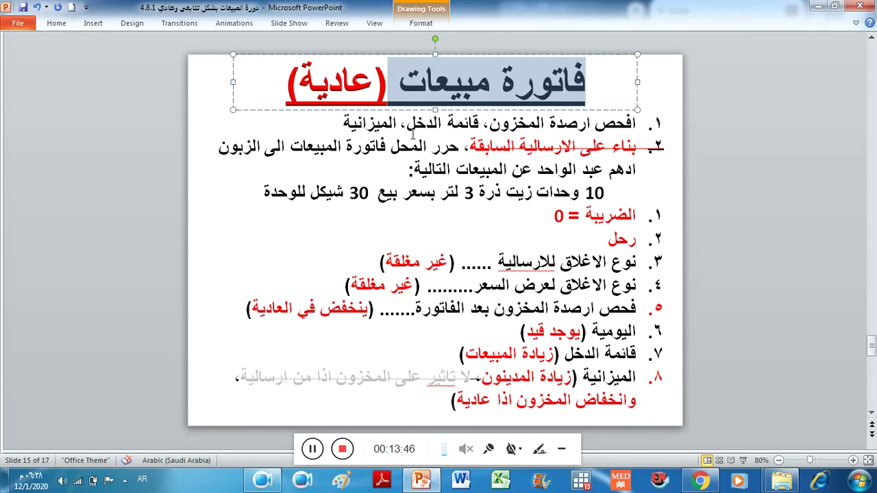
{"action": "triple_click", "coordinate": [452, 192]}
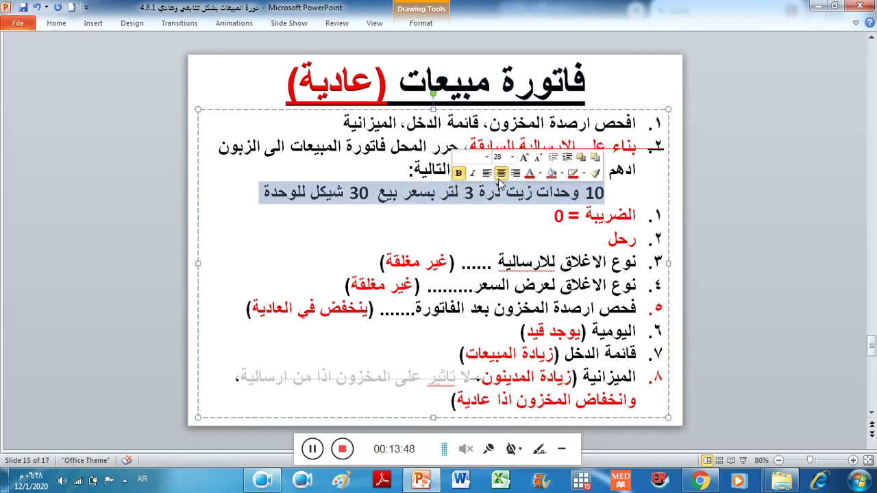
{"action": "left_click", "coordinate": [459, 145]}
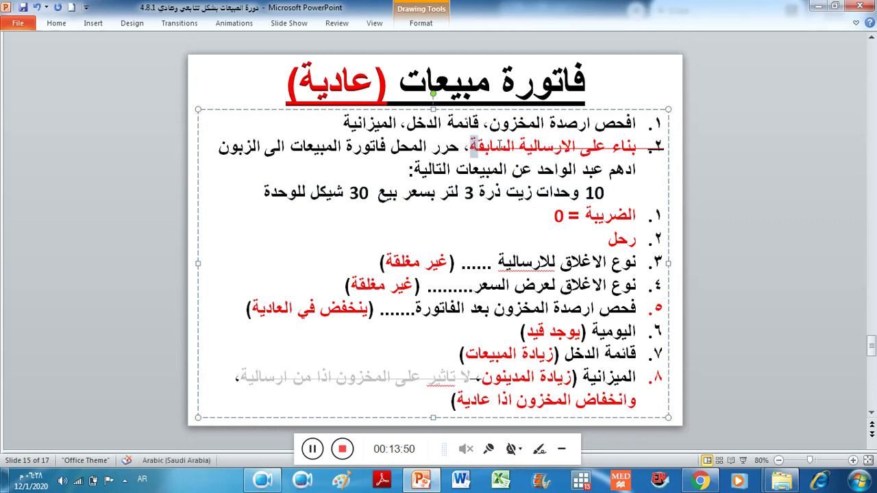
{"action": "left_click_drag", "start_coordinate": [472, 147], "coordinate": [626, 147]}
{"action": "left_click", "coordinate": [477, 152]}
{"action": "left_click_drag", "start_coordinate": [477, 145], "coordinate": [561, 150]}
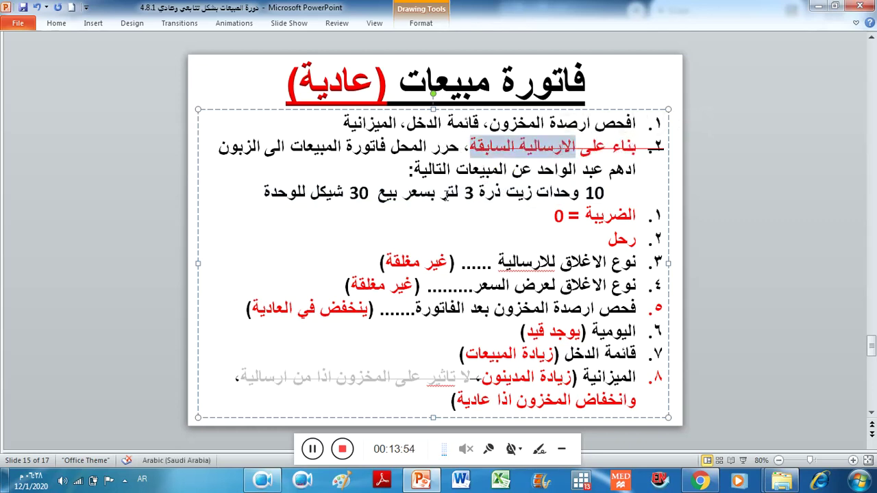
{"action": "left_click", "coordinate": [429, 152]}
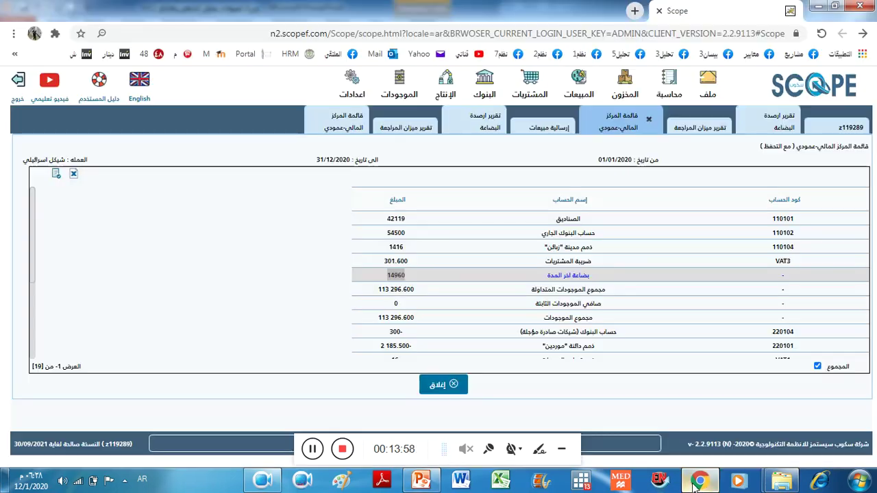
{"action": "left_click", "coordinate": [698, 478]}
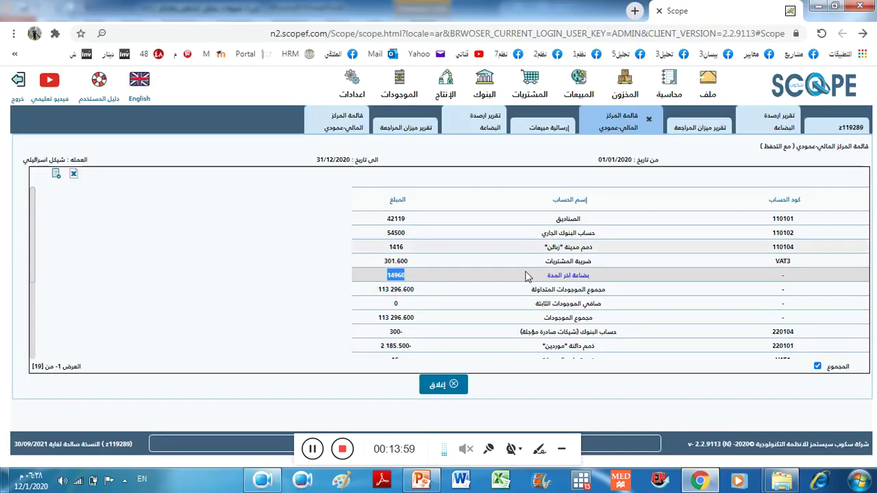
{"action": "left_click", "coordinate": [697, 478]}
{"action": "left_click_drag", "start_coordinate": [345, 122], "coordinate": [499, 123]}
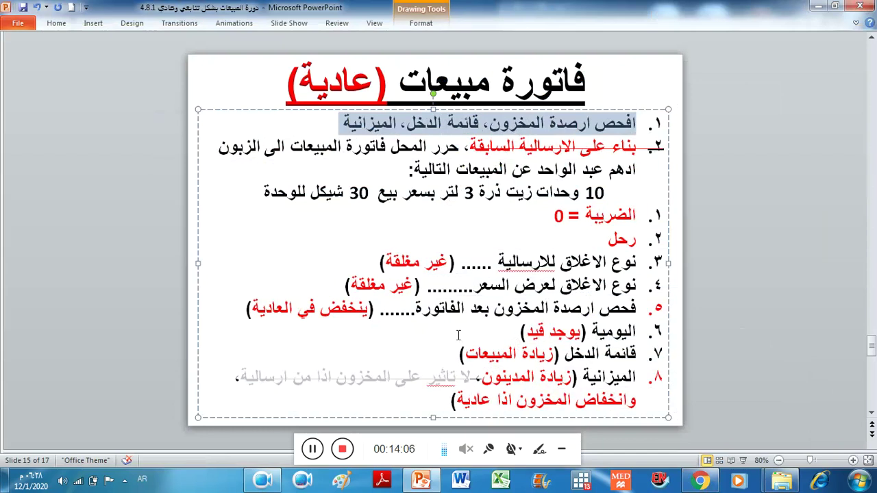
Step: Switch to Scope and reload the application to clear all the open report tabs
{"action": "left_click", "coordinate": [700, 480]}
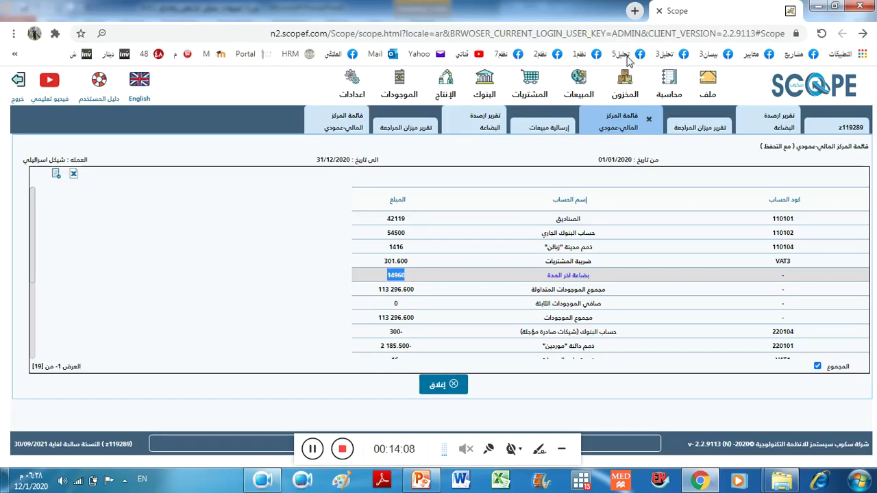
{"action": "left_click", "coordinate": [615, 35]}
{"action": "key", "text": "Return"}
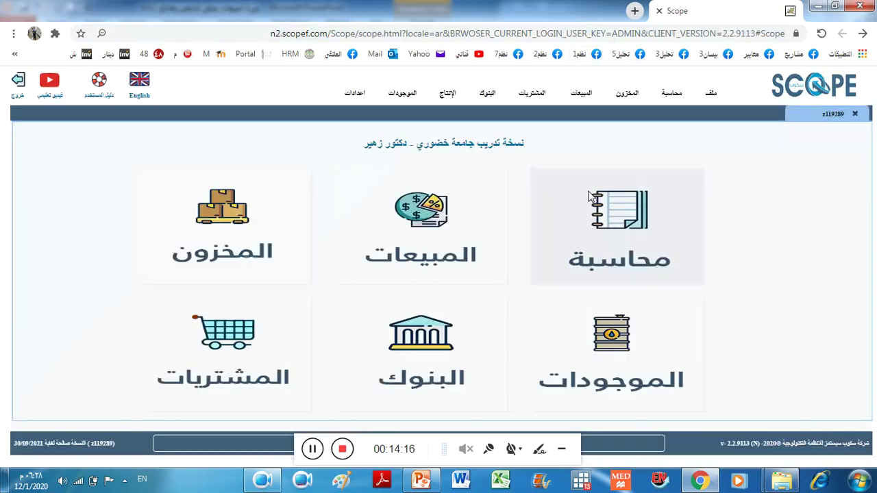
Step: Run the stock balances report (تقرير أرصدة البضاعة) with the default filters and check the balance of زيت ذرة 3 لتر
{"action": "left_click", "coordinate": [626, 94]}
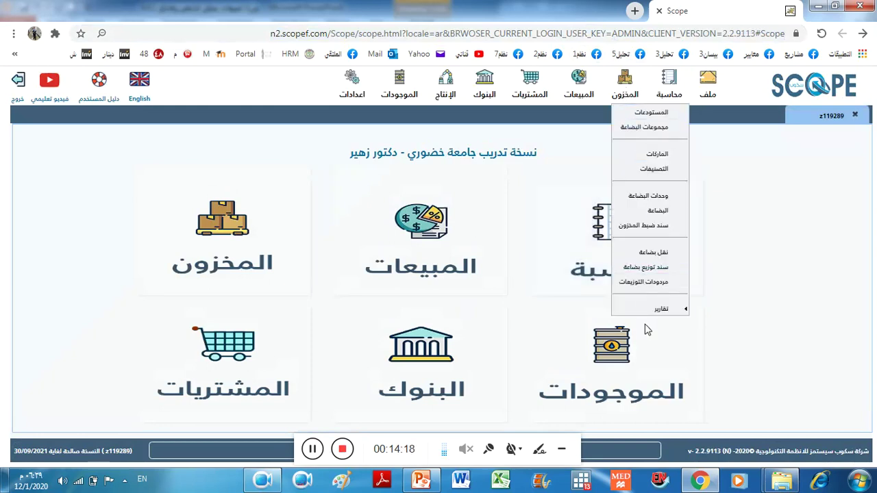
{"action": "mouse_move", "coordinate": [638, 310]}
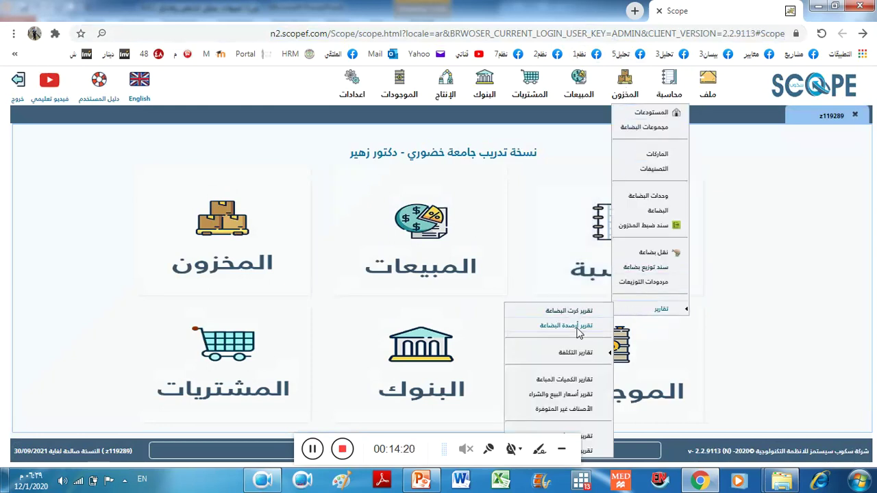
{"action": "left_click", "coordinate": [568, 326]}
{"action": "left_click", "coordinate": [502, 369]}
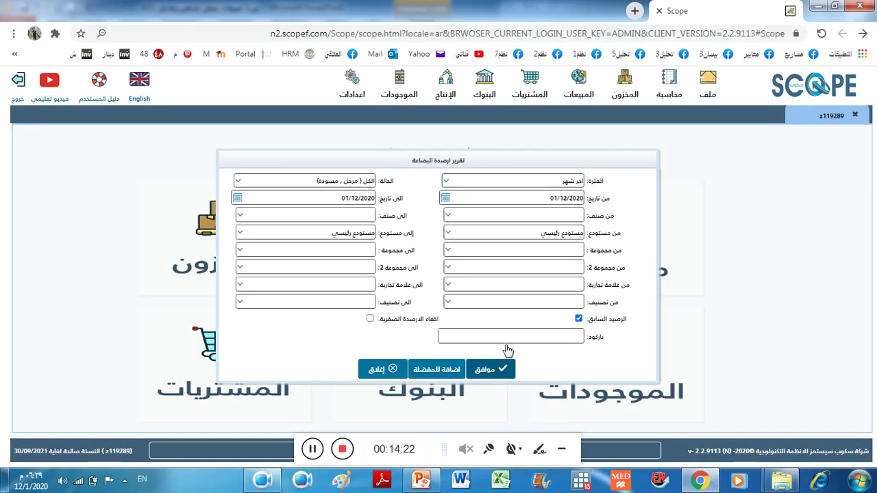
{"action": "left_click_drag", "start_coordinate": [477, 218], "coordinate": [532, 229]}
Step: Run the trial balance report (تقرير ميزان المراجعة) with the period set to the last year (آخر سنة)
{"action": "left_click", "coordinate": [664, 100]}
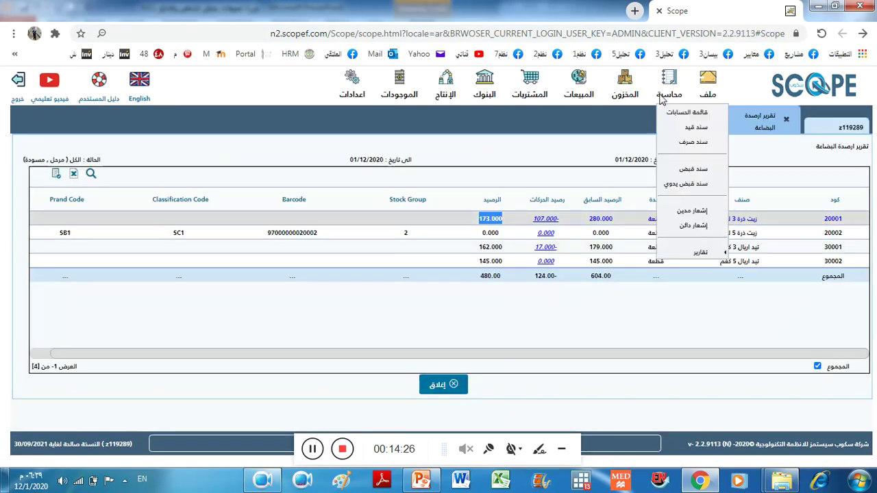
{"action": "mouse_move", "coordinate": [685, 253]}
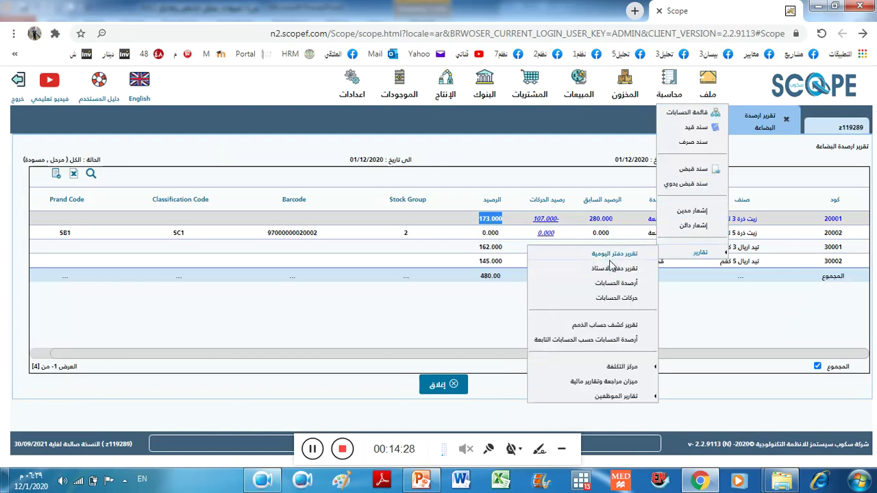
{"action": "left_click", "coordinate": [603, 383]}
{"action": "left_click", "coordinate": [554, 208]}
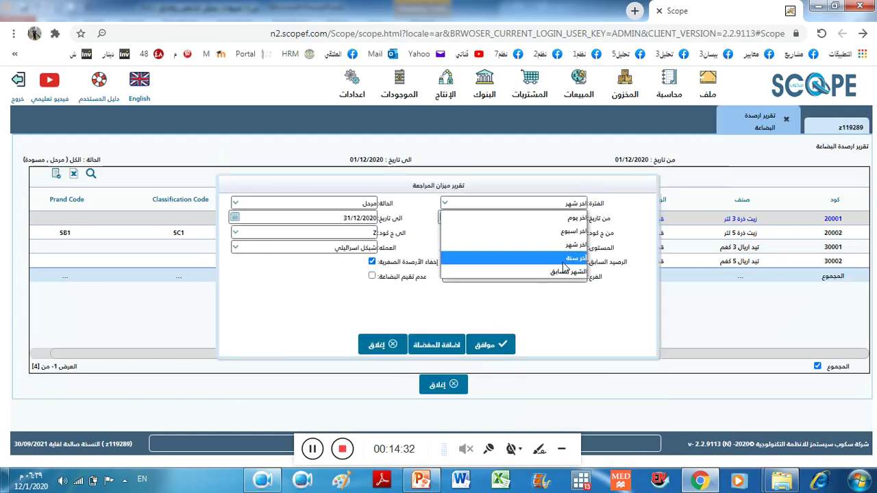
{"action": "left_click", "coordinate": [514, 269]}
{"action": "left_click", "coordinate": [487, 346]}
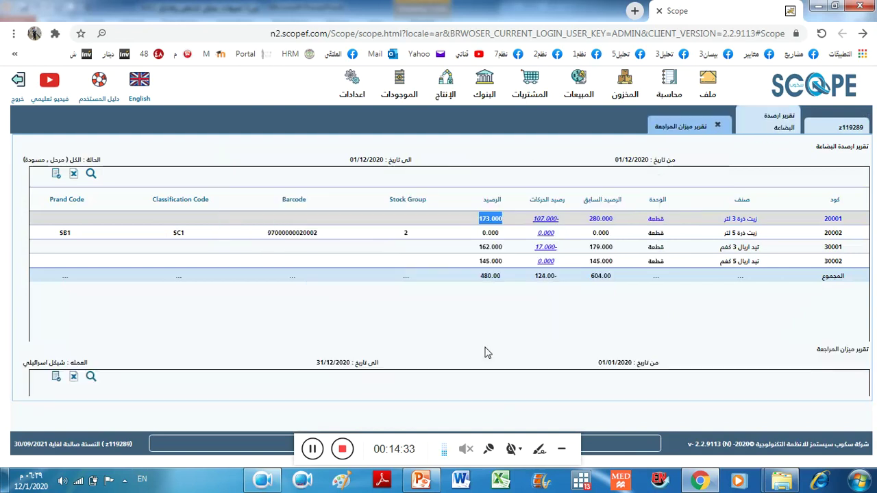
Step: Generate the income statement (قائمة الدخل) in the متعدد format and the balance sheet (قائمة المركز المالي) in the عمودي format from the trial balance
{"action": "left_click", "coordinate": [507, 386]}
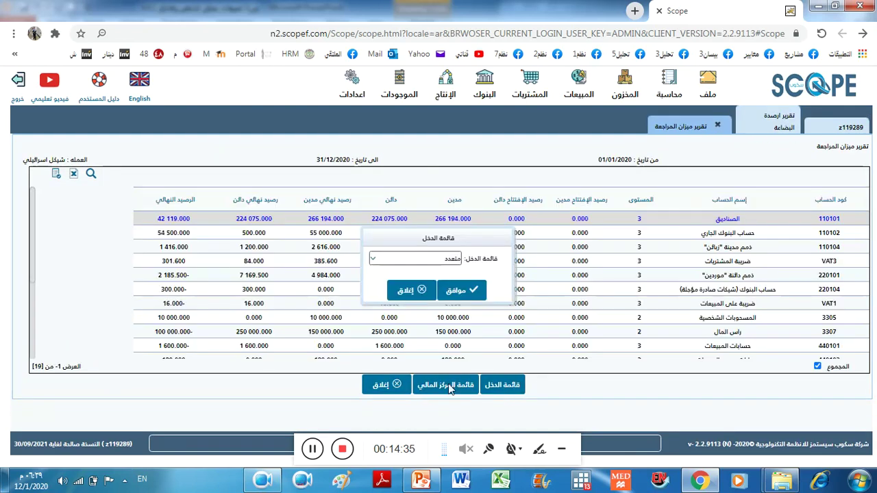
{"action": "left_click", "coordinate": [453, 291]}
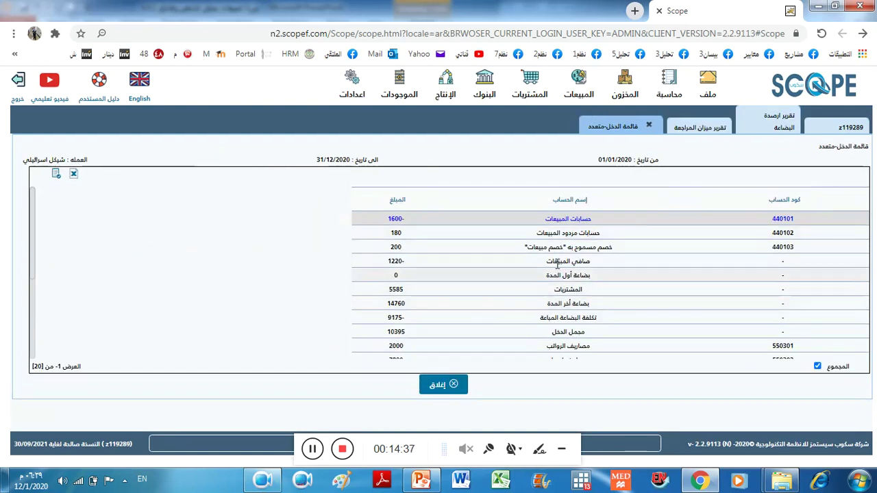
{"action": "left_click", "coordinate": [701, 128]}
{"action": "left_click", "coordinate": [459, 388]}
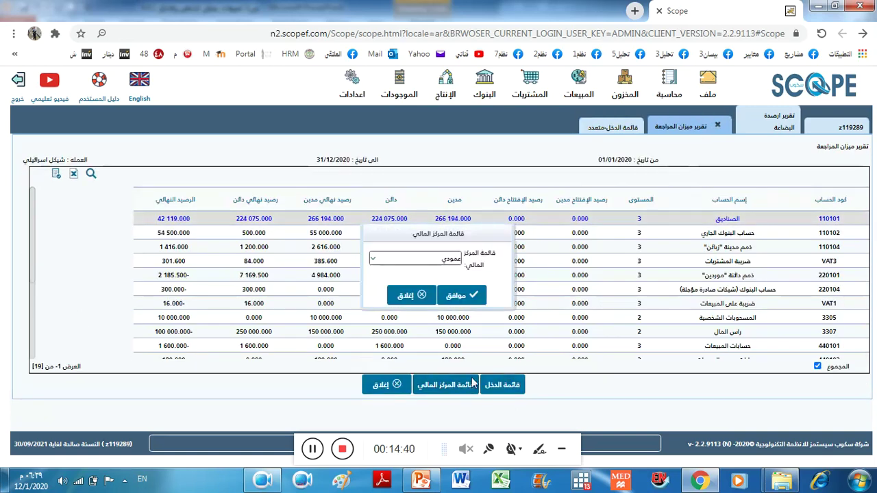
{"action": "left_click", "coordinate": [466, 297]}
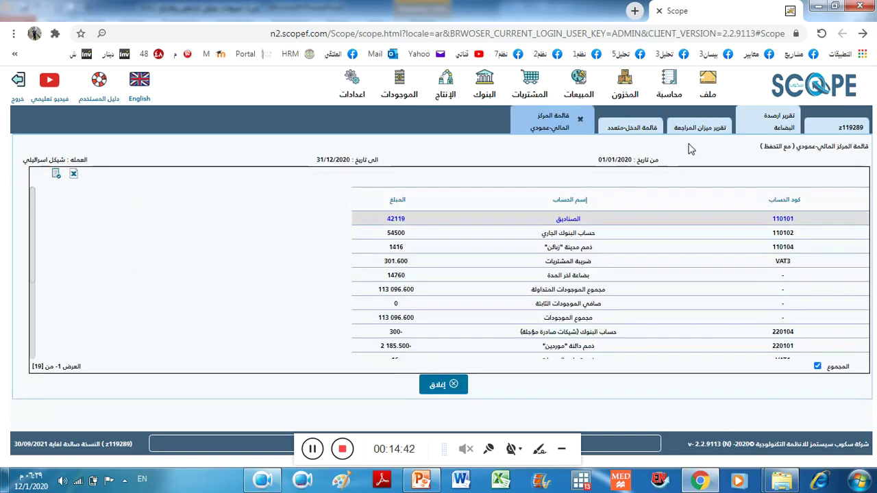
Step: Close the trial balance report and look through the stock balances, income statement and balance sheet reports
{"action": "left_click", "coordinate": [700, 128]}
{"action": "left_click", "coordinate": [719, 120]}
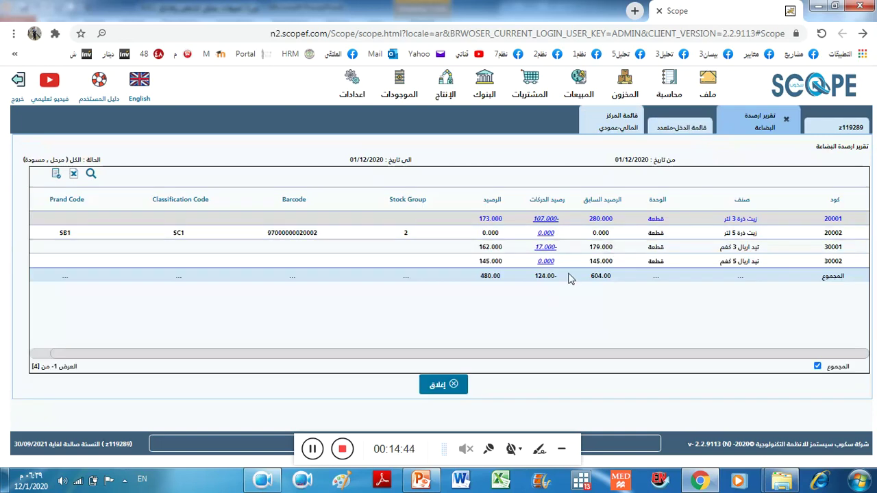
{"action": "left_click", "coordinate": [679, 129]}
{"action": "left_click", "coordinate": [612, 132]}
{"action": "left_click", "coordinate": [760, 130]}
Step: Reread the regular sales invoice slide in PowerPoint and create a new sales invoice (فاتورة مبيعات) in Scope for the customer it names
{"action": "left_click", "coordinate": [421, 480]}
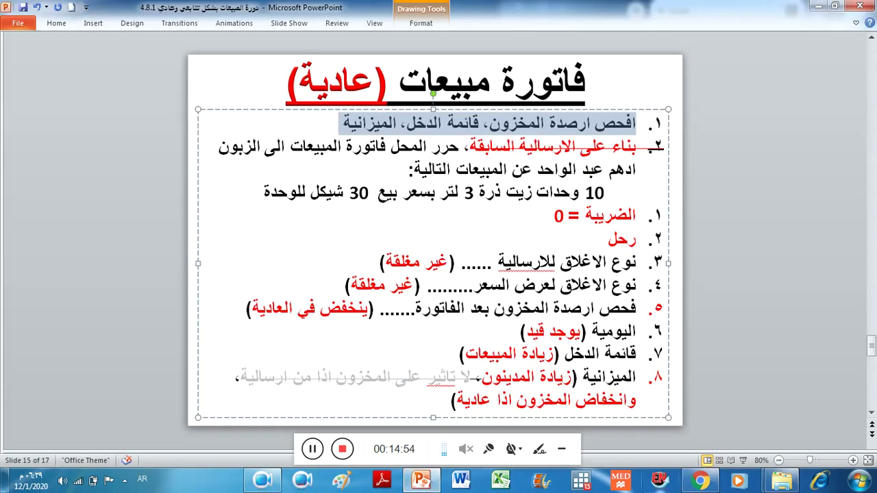
{"action": "left_click", "coordinate": [701, 480]}
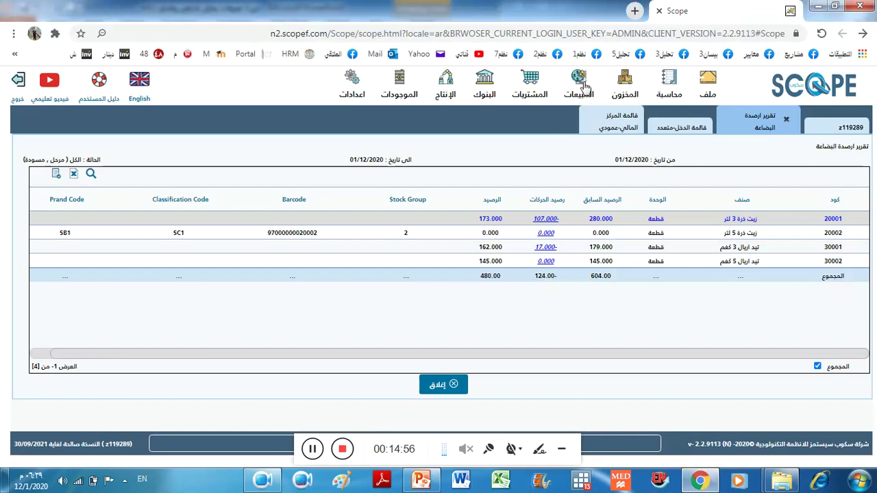
{"action": "left_click", "coordinate": [585, 85]}
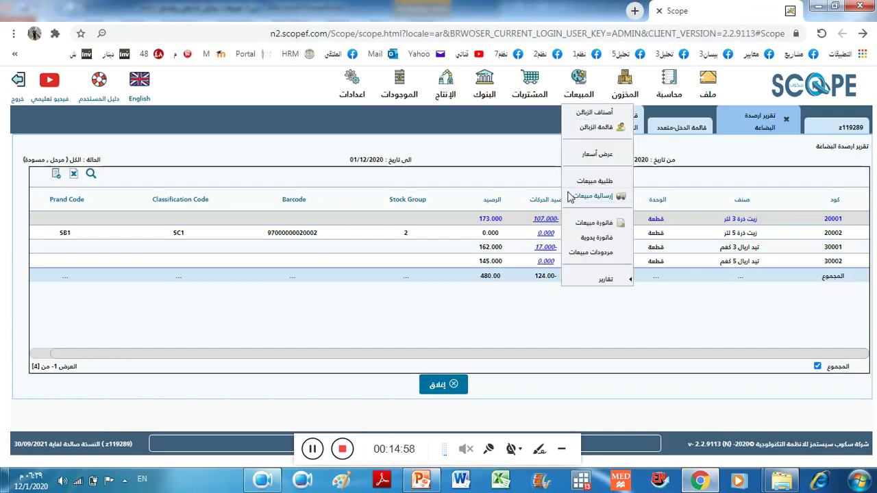
{"action": "left_click", "coordinate": [591, 223]}
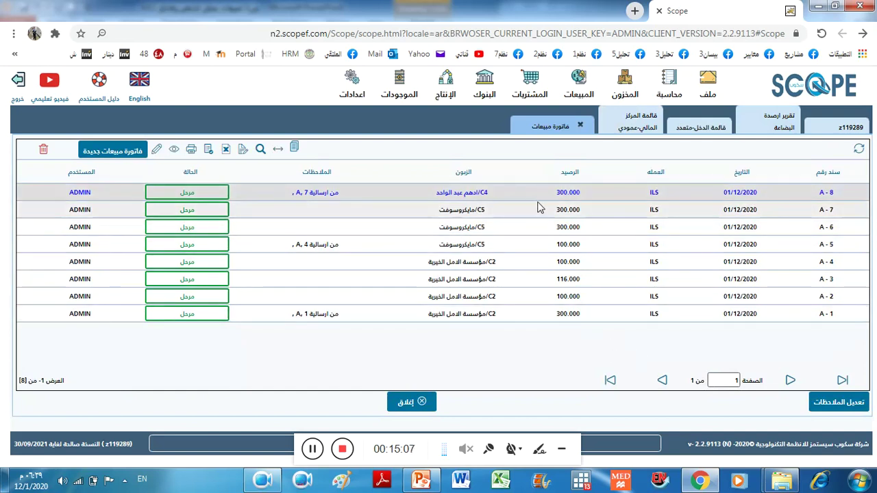
{"action": "left_click", "coordinate": [117, 156]}
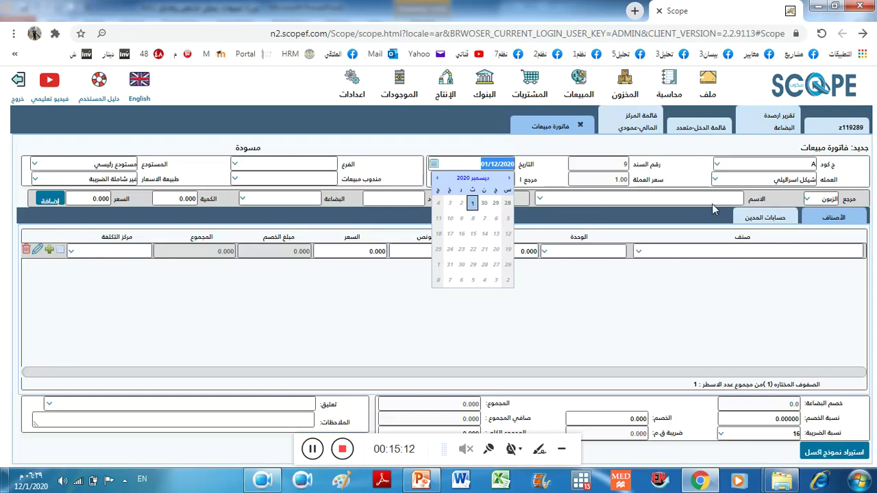
{"action": "left_click", "coordinate": [697, 195]}
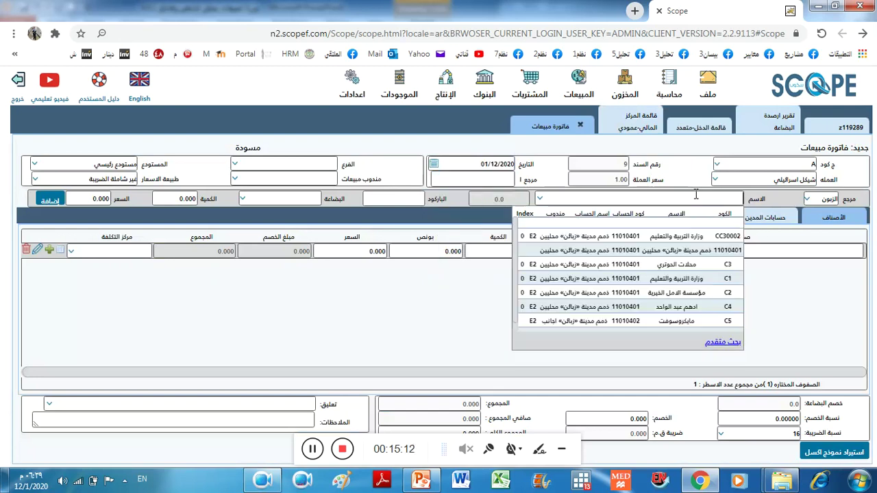
{"action": "left_click", "coordinate": [662, 307]}
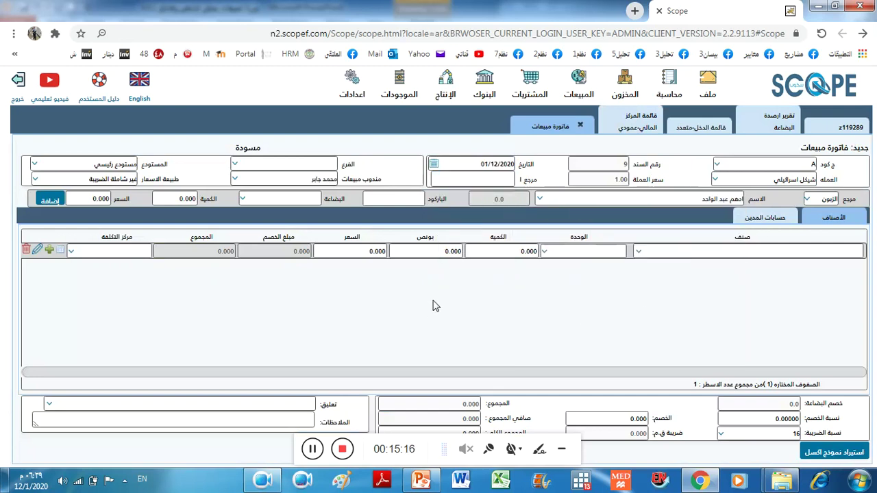
Step: Add 10 units of زيت ذرة 3 لتر at a price of 30 to the invoice's item lines
{"action": "left_click", "coordinate": [281, 199]}
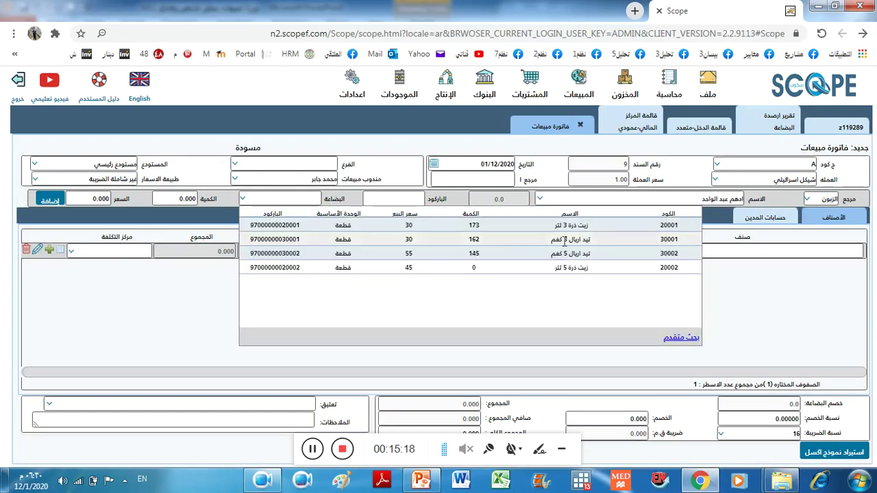
{"action": "left_click", "coordinate": [525, 225]}
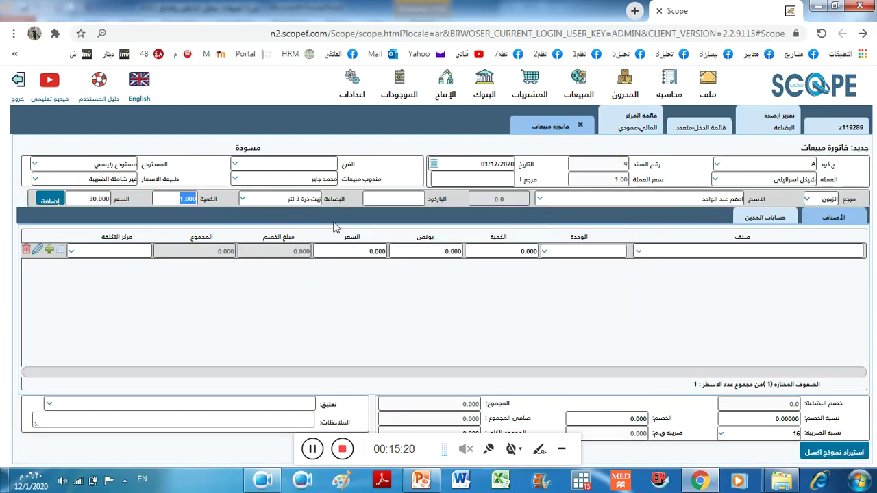
{"action": "type", "text": "10"}
{"action": "left_click", "coordinate": [173, 286]}
{"action": "left_click", "coordinate": [51, 200]}
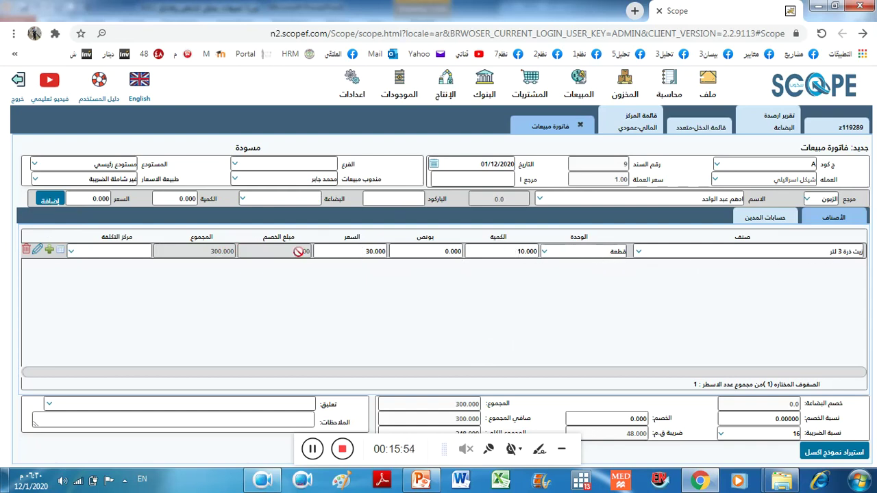
Step: Open the choices for the invoice's tax rate (نسبة الضريبة)
{"action": "left_click", "coordinate": [768, 434]}
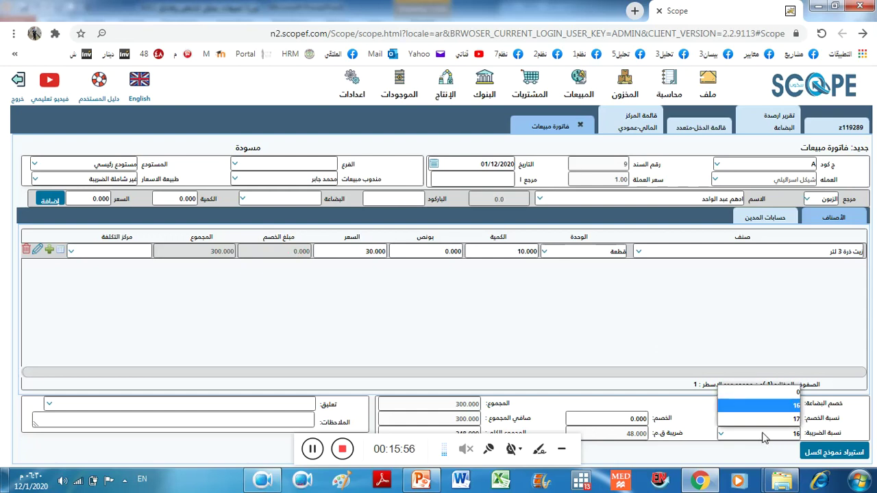
Step: Set the sales invoice's tax rate to 0 and check it against the exercise slide in PowerPoint
{"action": "left_click", "coordinate": [752, 398]}
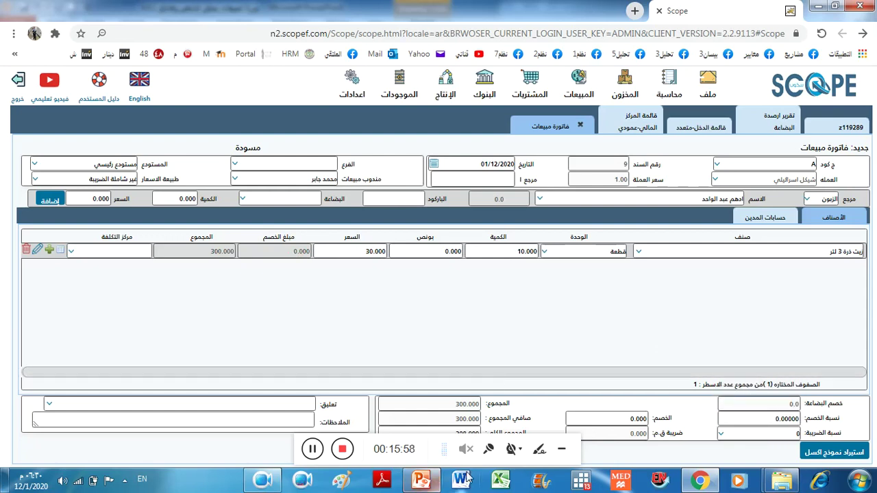
{"action": "left_click", "coordinate": [421, 481]}
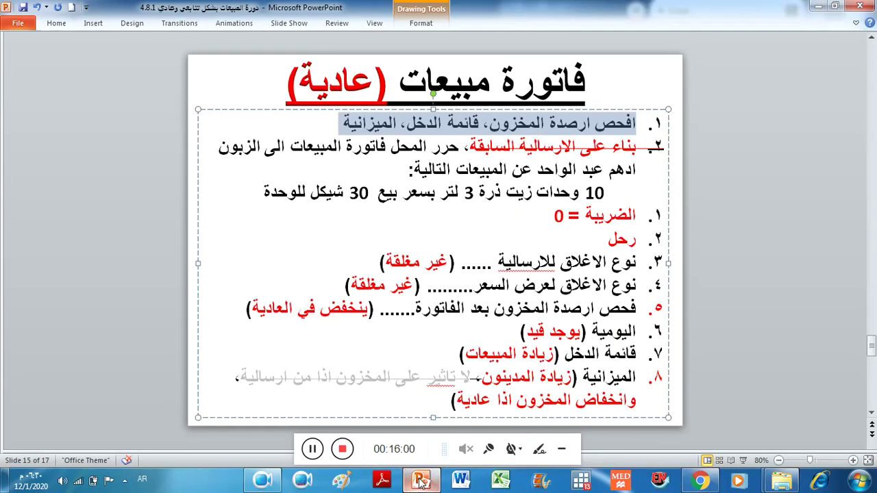
{"action": "left_click", "coordinate": [421, 480]}
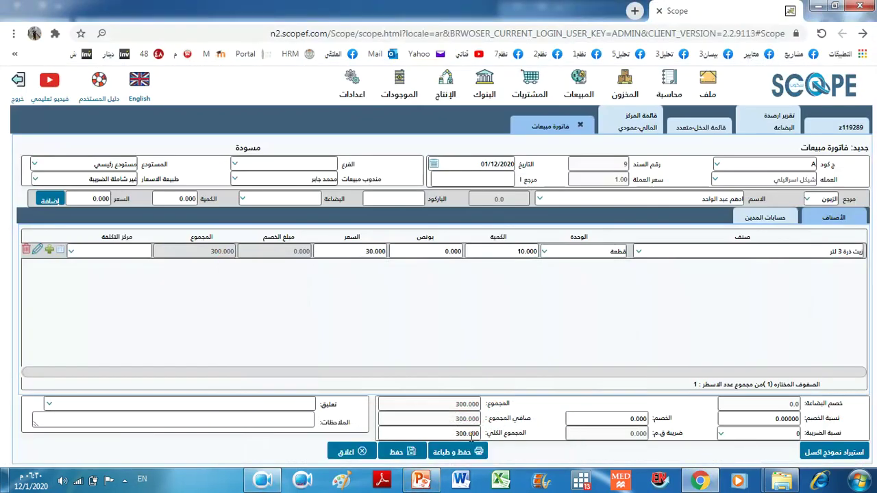
Step: Save, post and print the sales invoice, closing the printout and the new blank invoice form
{"action": "left_click", "coordinate": [446, 453]}
{"action": "left_click", "coordinate": [475, 305]}
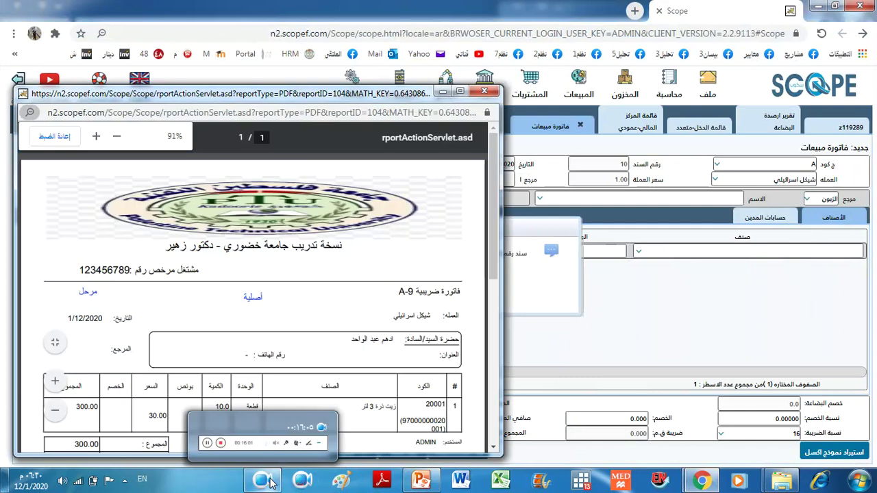
{"action": "left_click", "coordinate": [484, 91]}
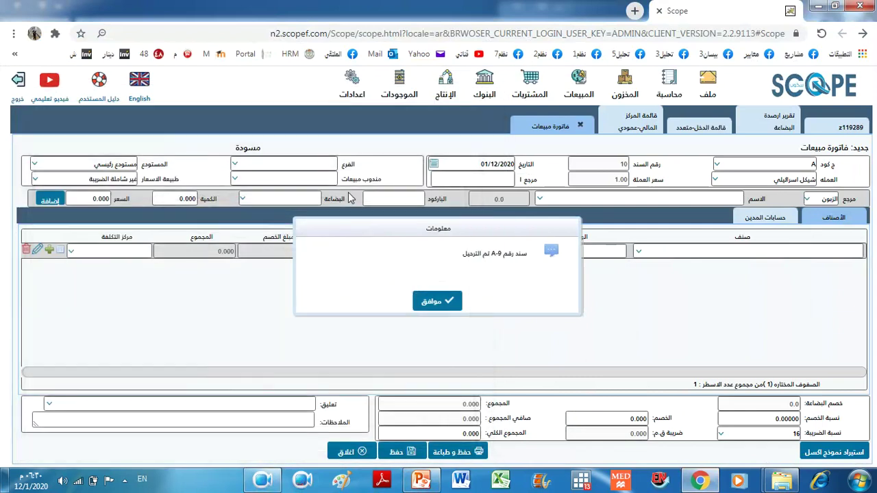
{"action": "left_click", "coordinate": [432, 298]}
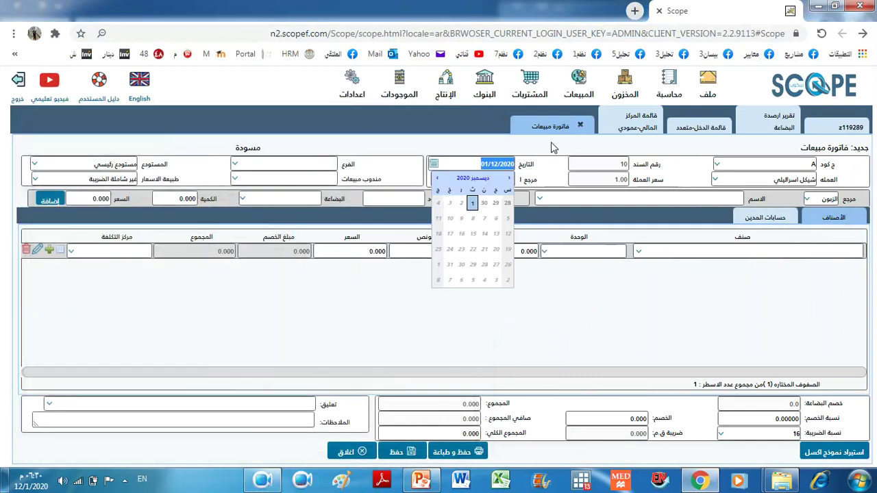
{"action": "left_click", "coordinate": [343, 452]}
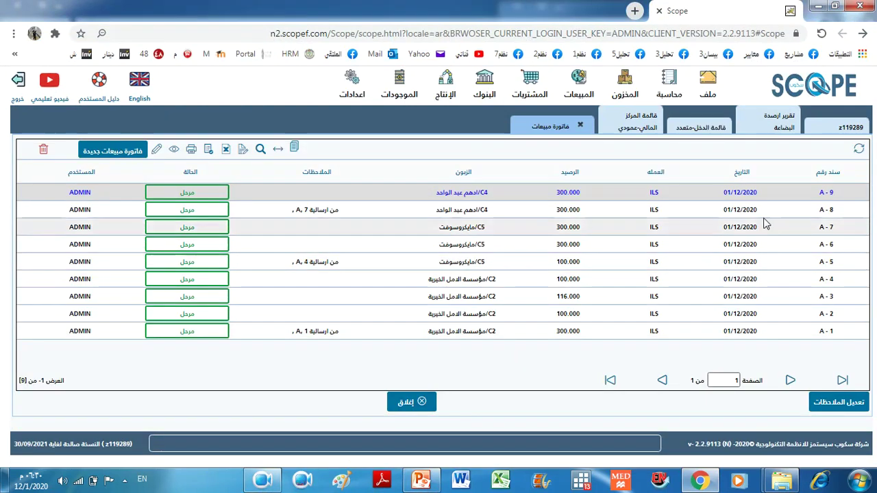
Step: Compare sales invoice A-9 with invoice A-8 in the invoice list
{"action": "left_click_drag", "start_coordinate": [818, 193], "coordinate": [829, 193]}
{"action": "left_click_drag", "start_coordinate": [490, 193], "coordinate": [422, 211]}
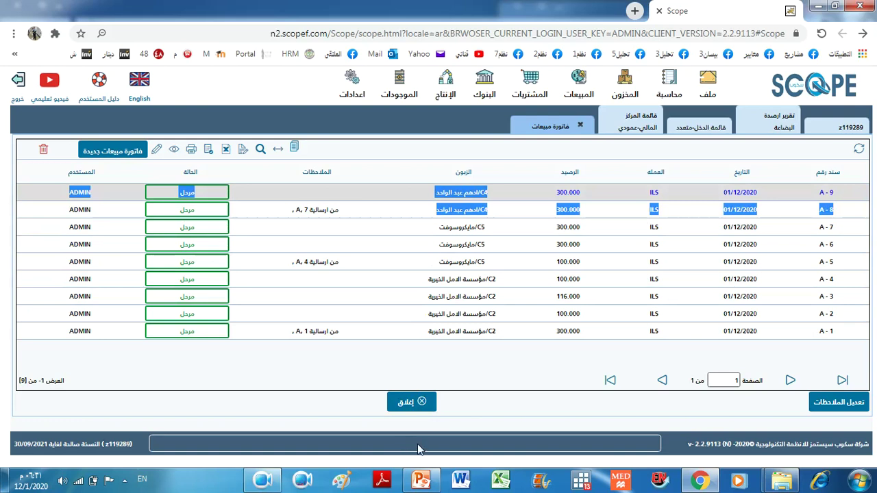
{"action": "left_click", "coordinate": [263, 481]}
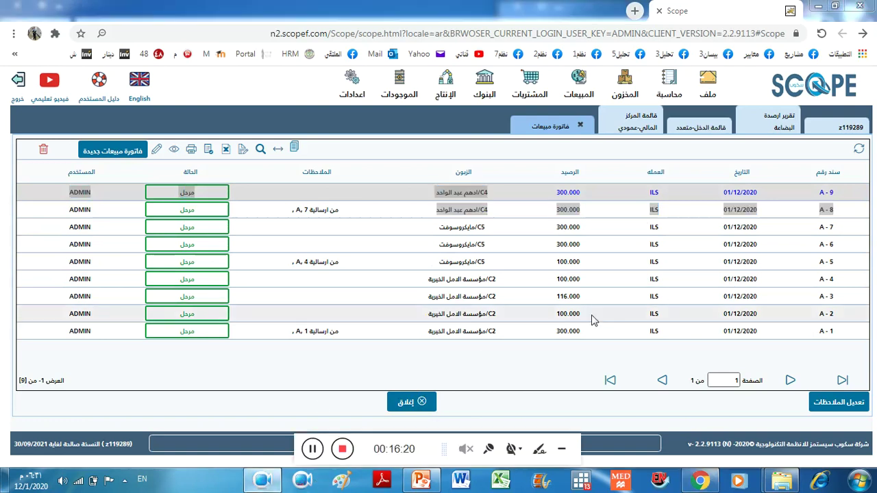
Step: Switch to PowerPoint and review exercise items 3 to 5 on delivery note closing, price quote closing and stock balances, referring to the invoice list
{"action": "left_click", "coordinate": [421, 483]}
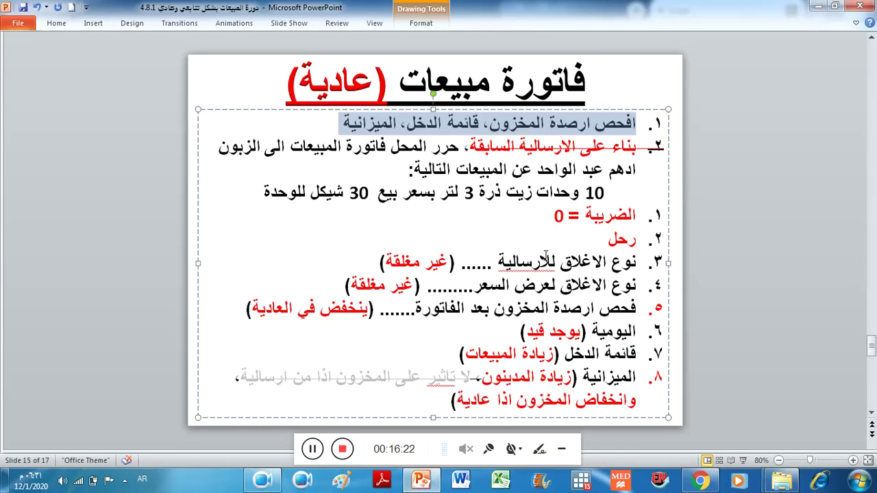
{"action": "triple_click", "coordinate": [548, 262]}
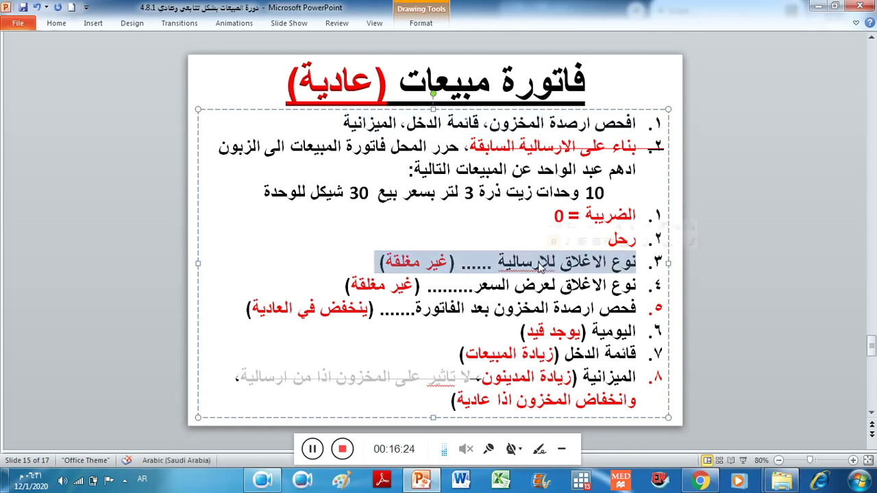
{"action": "left_click", "coordinate": [700, 482]}
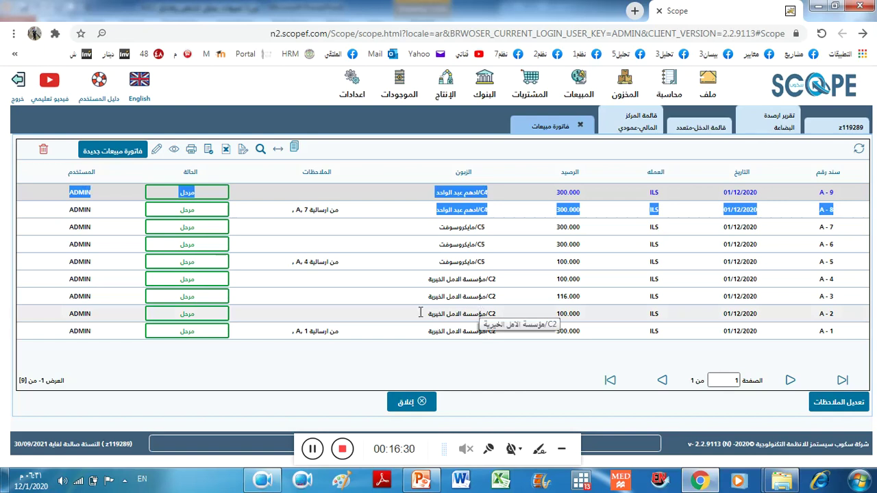
{"action": "left_click", "coordinate": [700, 482]}
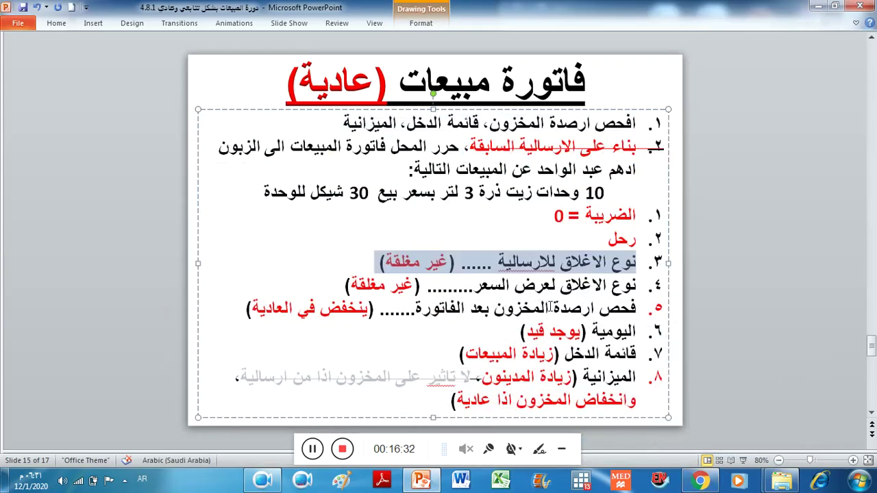
{"action": "triple_click", "coordinate": [529, 286]}
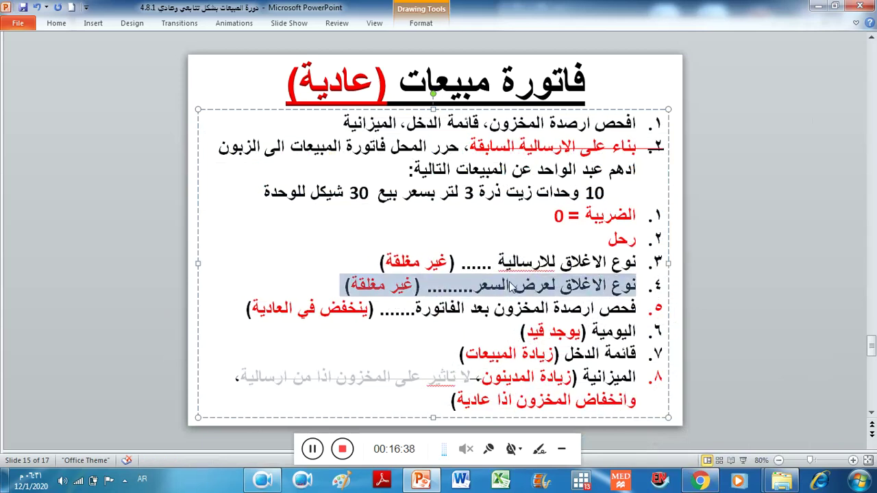
{"action": "left_click", "coordinate": [517, 309]}
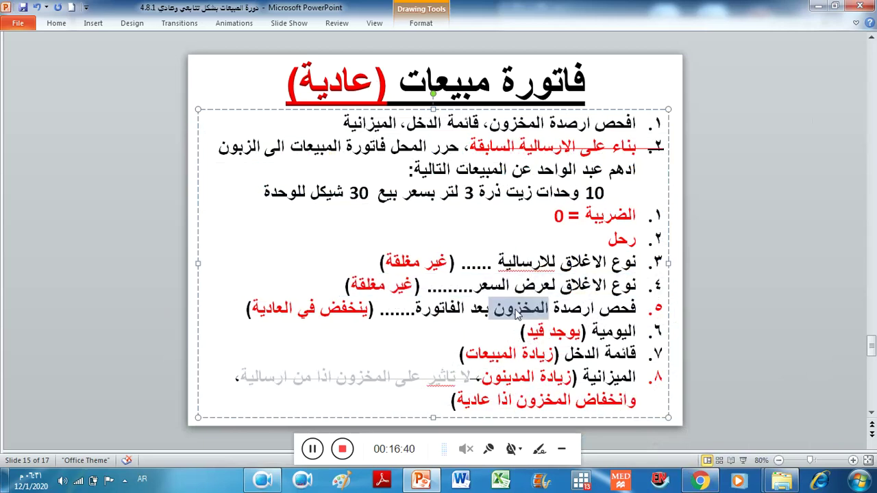
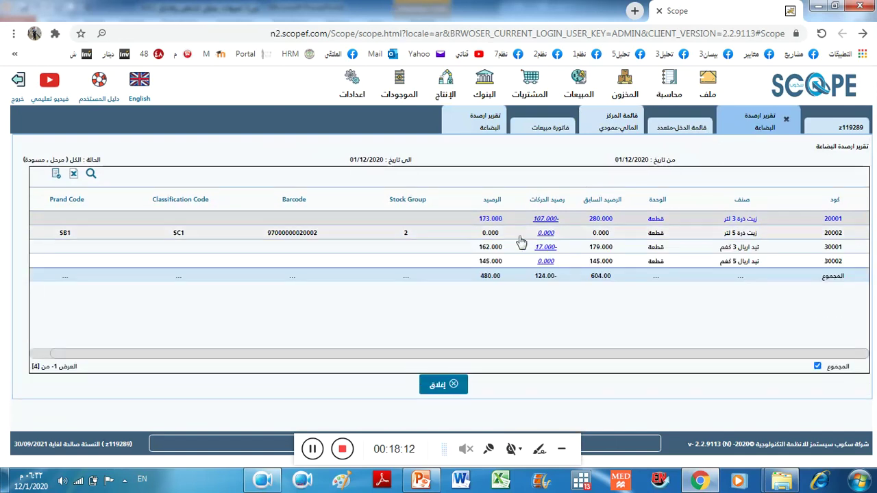
Step: Compare the balance of زيت ذرة 3 لتر between the earlier and the newer stock balance report
{"action": "left_click_drag", "start_coordinate": [505, 218], "coordinate": [478, 228]}
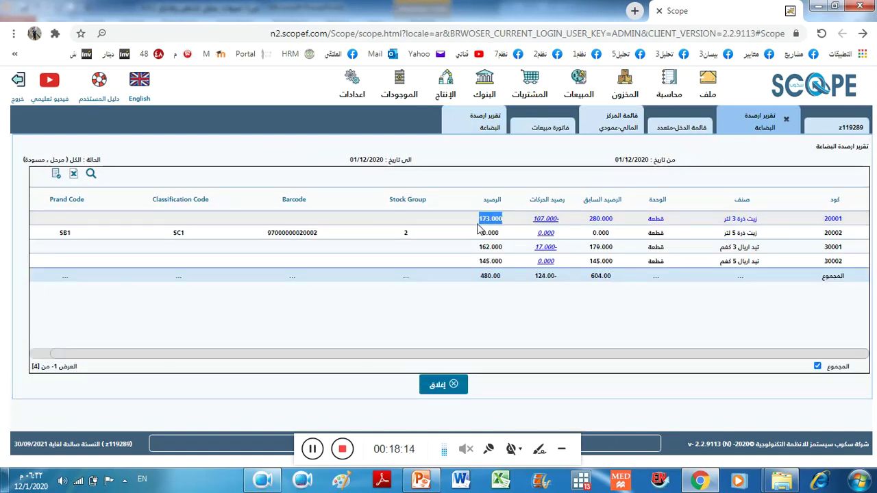
{"action": "left_click", "coordinate": [473, 131]}
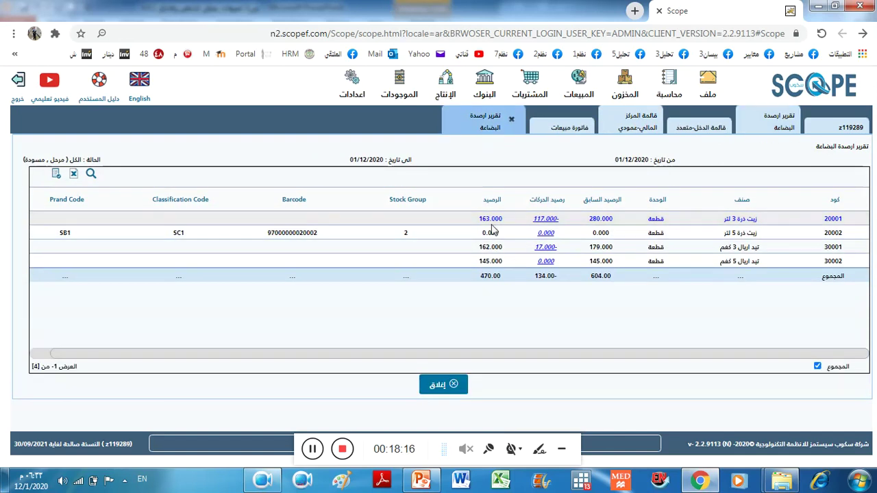
{"action": "left_click_drag", "start_coordinate": [507, 219], "coordinate": [472, 228]}
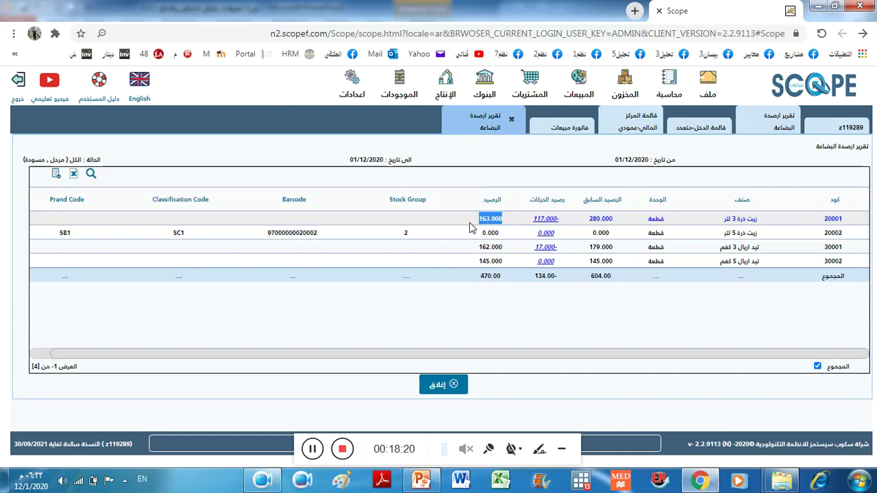
Step: Switch to PowerPoint and highlight exercise item 6 on the journal (اليومية)
{"action": "left_click", "coordinate": [699, 473]}
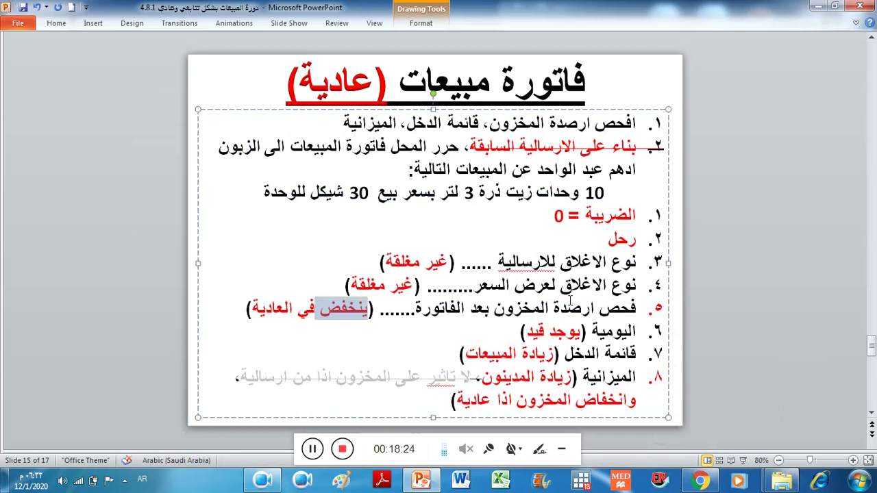
{"action": "double_click", "coordinate": [610, 331]}
{"action": "key", "text": "shift+End"}
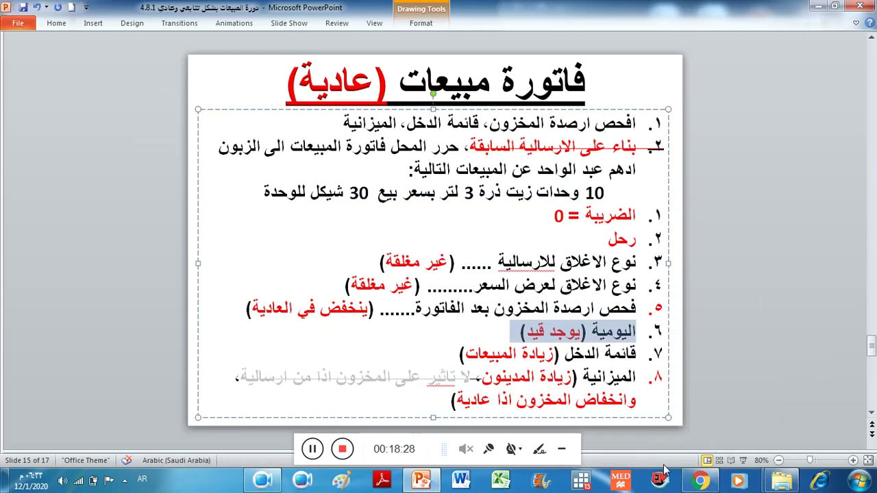
Step: Switch to Scope, run the daily journal report for 01/12/2020 with all voucher types, look through its entries and close it
{"action": "left_click", "coordinate": [699, 479]}
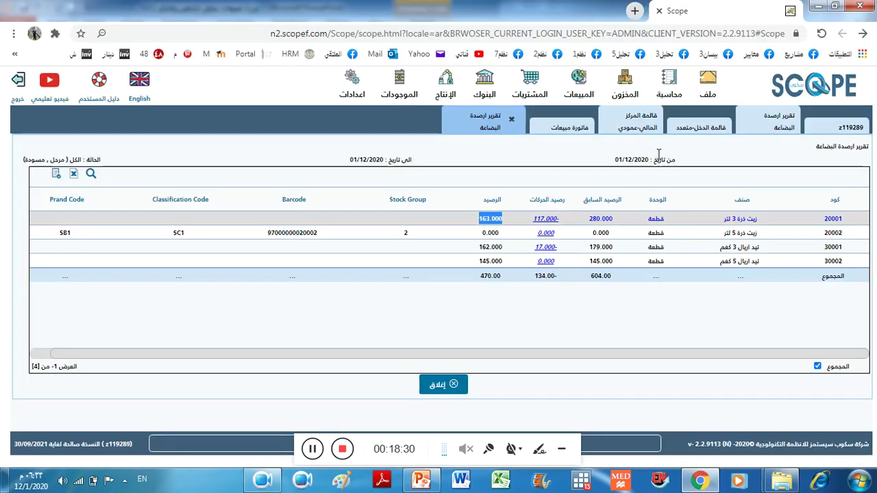
{"action": "left_click", "coordinate": [670, 86]}
{"action": "mouse_move", "coordinate": [699, 253]}
{"action": "left_click", "coordinate": [609, 254]}
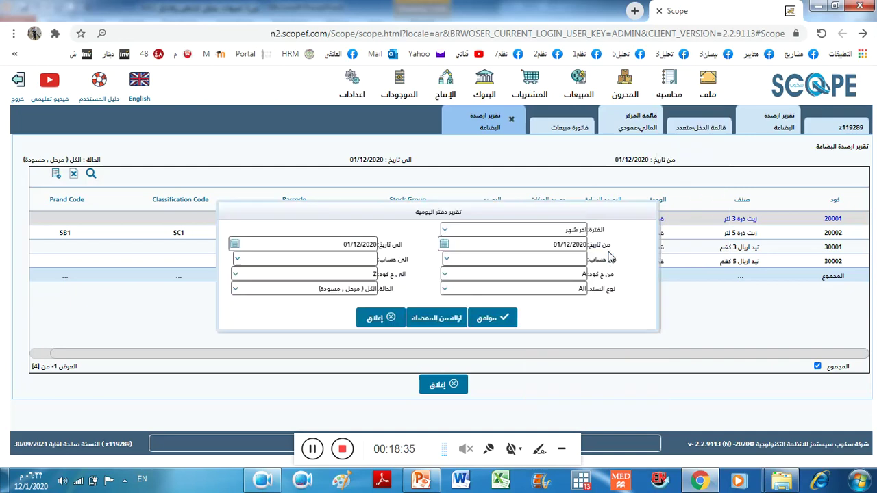
{"action": "left_click", "coordinate": [503, 319]}
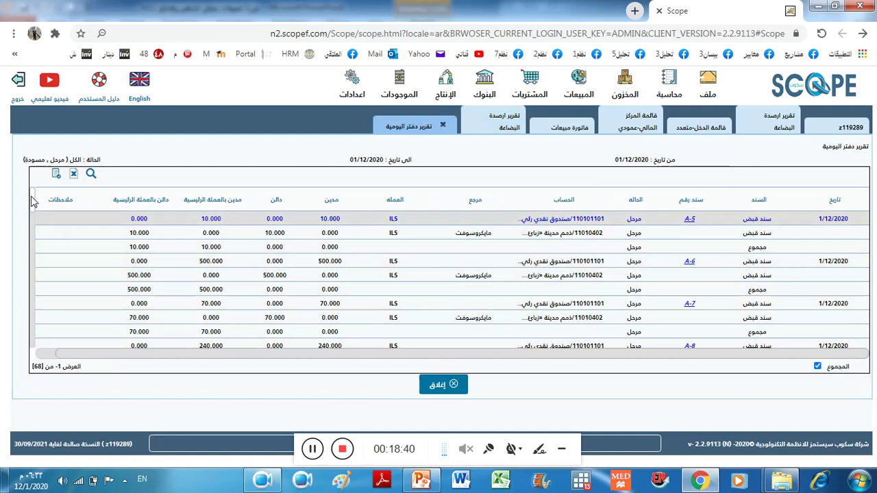
{"action": "left_click_drag", "start_coordinate": [33, 200], "coordinate": [36, 217]}
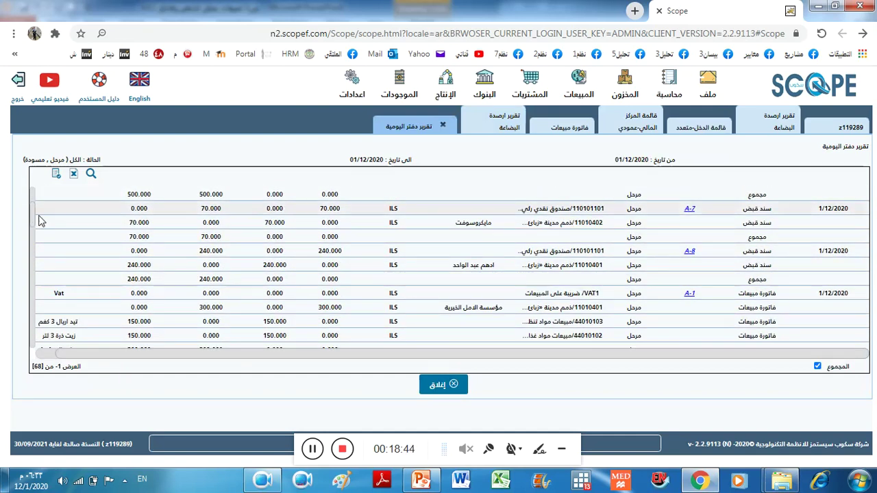
{"action": "left_click", "coordinate": [442, 396]}
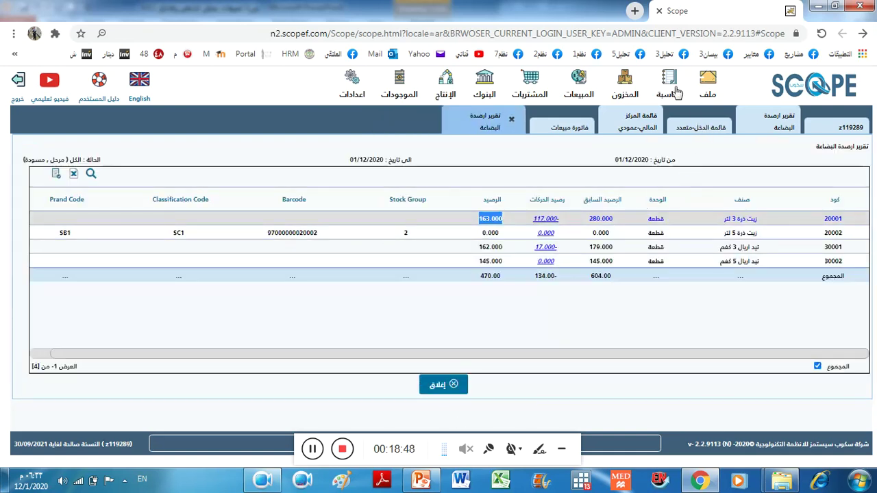
Step: Run the daily journal report filtered to voucher type فاتورة مبيعات, examine the entry for invoice A-9 and close the report
{"action": "left_click", "coordinate": [675, 90]}
{"action": "mouse_move", "coordinate": [692, 252]}
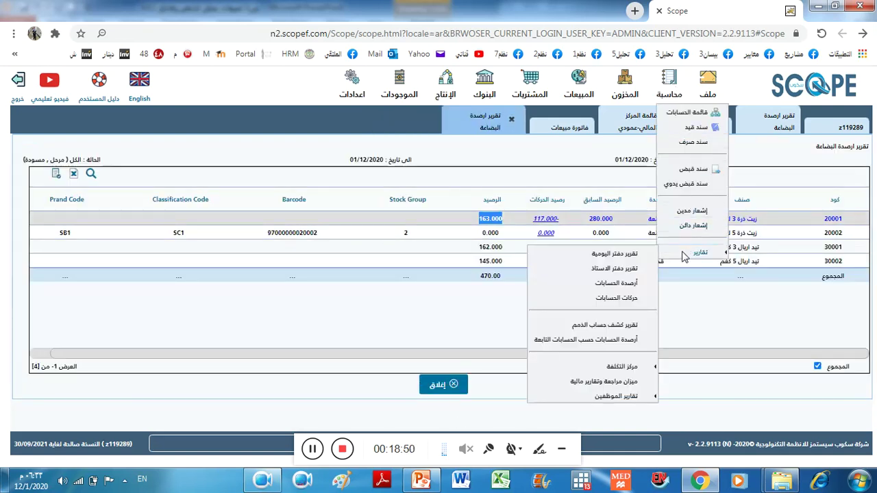
{"action": "left_click", "coordinate": [608, 256]}
{"action": "left_click", "coordinate": [567, 293]}
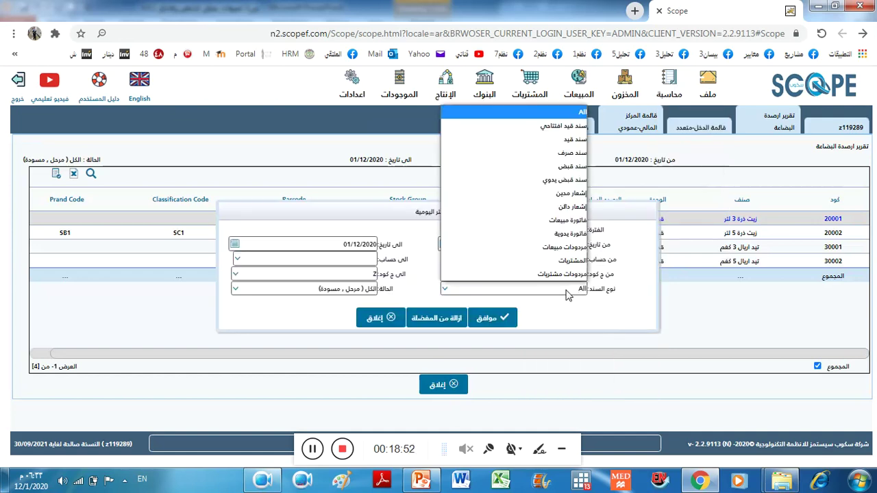
{"action": "left_click", "coordinate": [555, 220]}
{"action": "left_click", "coordinate": [504, 318]}
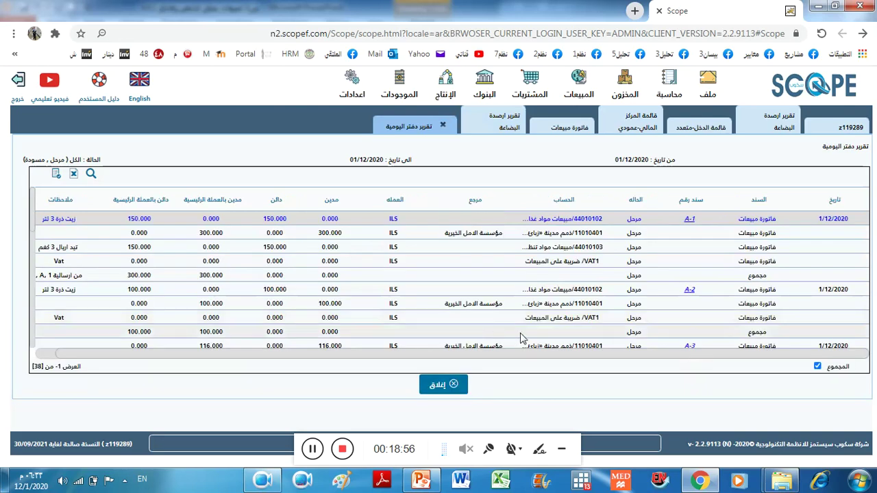
{"action": "left_click_drag", "start_coordinate": [32, 229], "coordinate": [39, 355]}
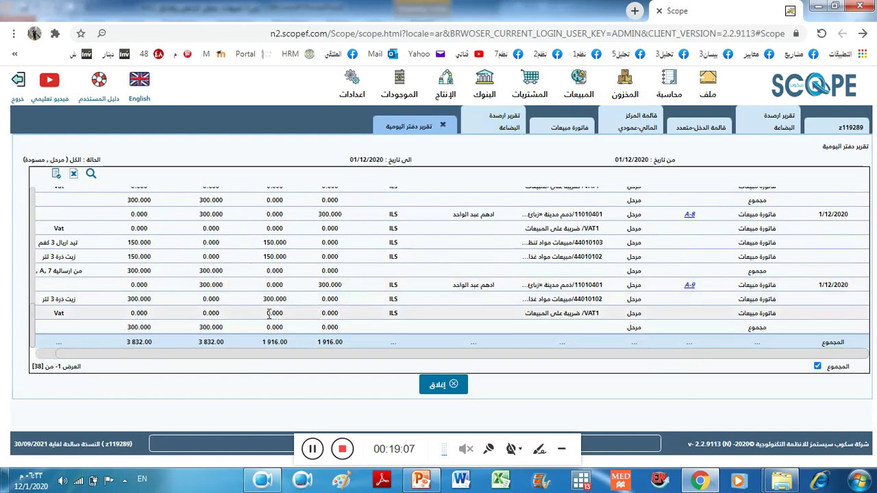
{"action": "left_click", "coordinate": [446, 384]}
Step: Switch to PowerPoint and highlight exercise item 7 on the income statement (قائمة الدخل)
{"action": "left_click", "coordinate": [418, 481]}
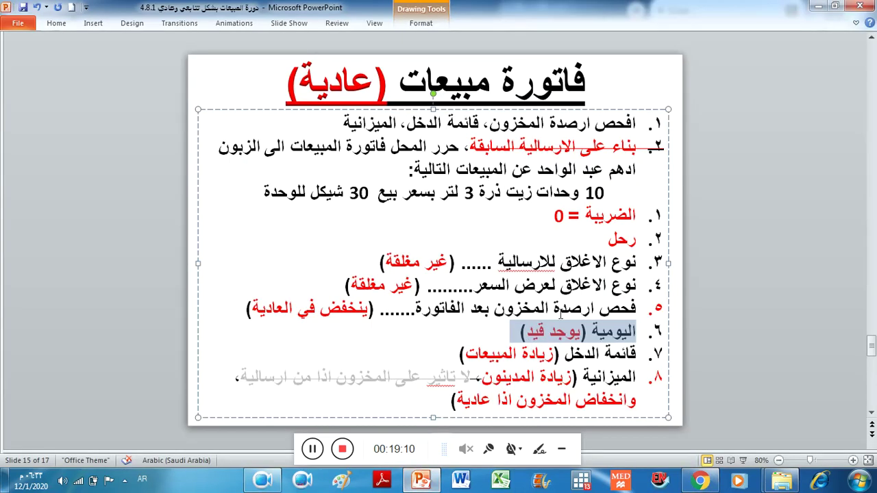
{"action": "left_click", "coordinate": [564, 350]}
{"action": "left_click_drag", "start_coordinate": [456, 351], "coordinate": [632, 353]}
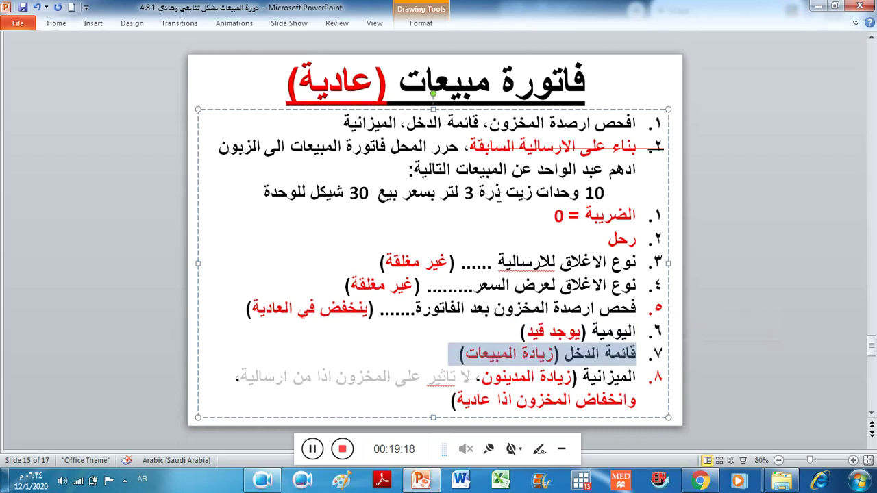
Step: Switch to Scope and examine the sales accounts (حسابات المبيعات) amount in the already open income statement
{"action": "left_click", "coordinate": [699, 480]}
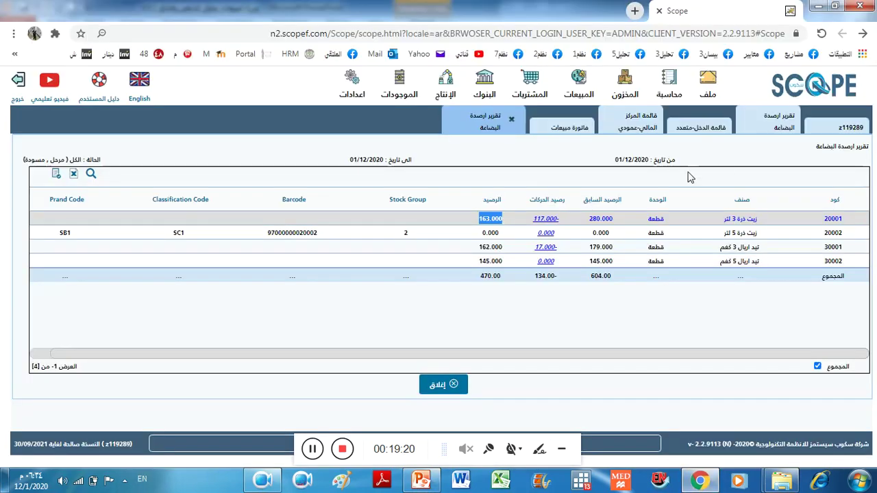
{"action": "left_click", "coordinate": [699, 128]}
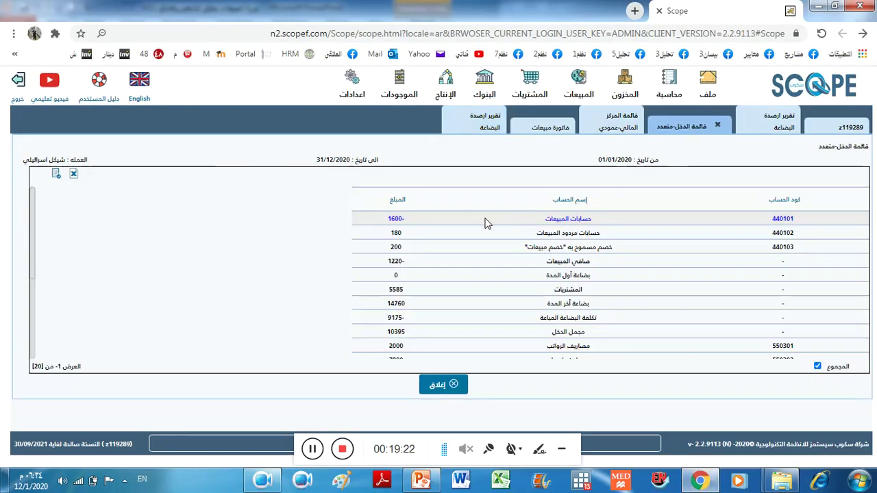
{"action": "left_click_drag", "start_coordinate": [411, 219], "coordinate": [388, 221]}
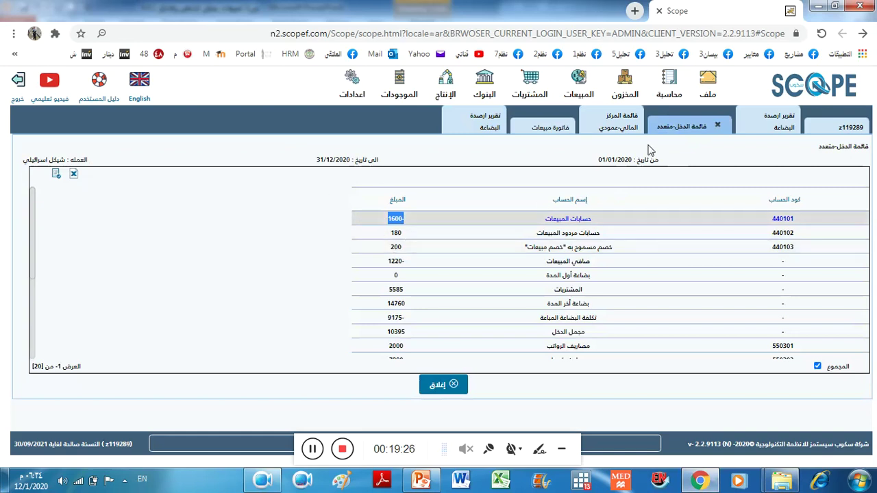
Step: Run the trial balance report (ميزان المراجعة) for period آخر سنة, 01/01/2020 to 31/12/2020, at level مستوى 3
{"action": "left_click", "coordinate": [669, 91]}
{"action": "mouse_move", "coordinate": [673, 259]}
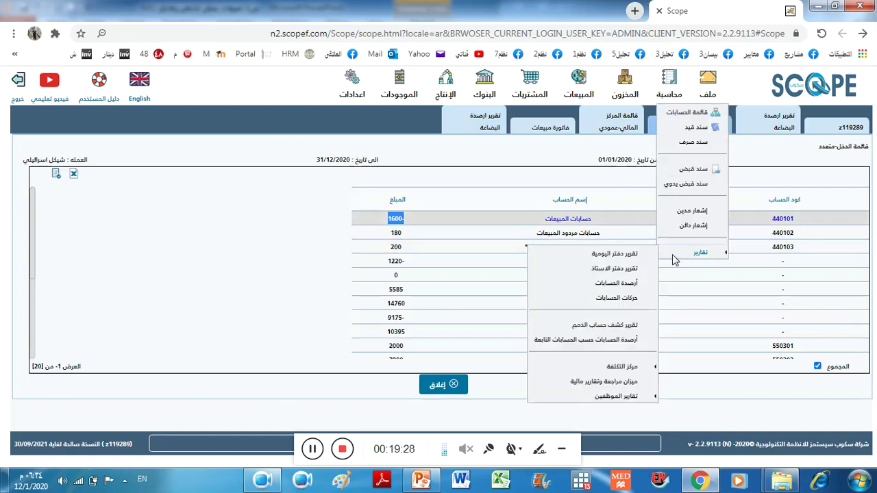
{"action": "left_click", "coordinate": [608, 386]}
{"action": "left_click", "coordinate": [552, 204]}
{"action": "left_click", "coordinate": [550, 204]}
{"action": "left_click", "coordinate": [550, 203]}
{"action": "left_click", "coordinate": [505, 255]}
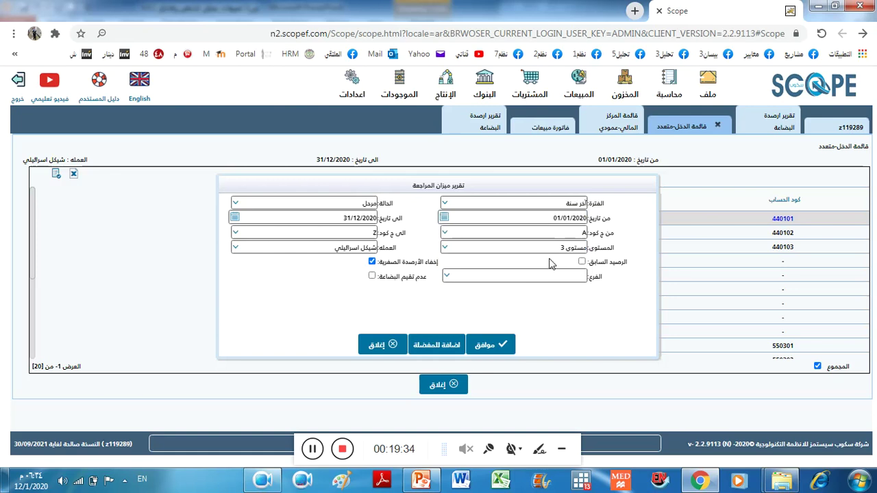
{"action": "left_click", "coordinate": [506, 343]}
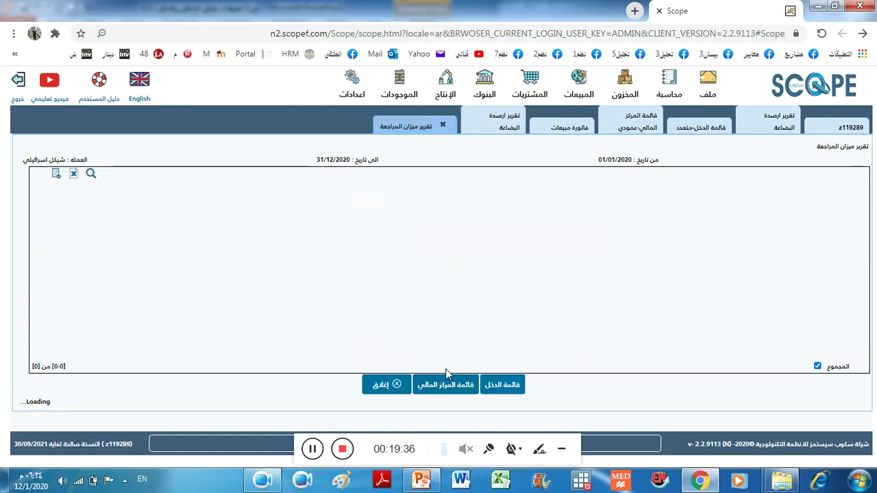
Step: Generate the متعدد income statement from the trial balance and examine the sales accounts (حسابات المبيعات) amount
{"action": "left_click", "coordinate": [496, 396]}
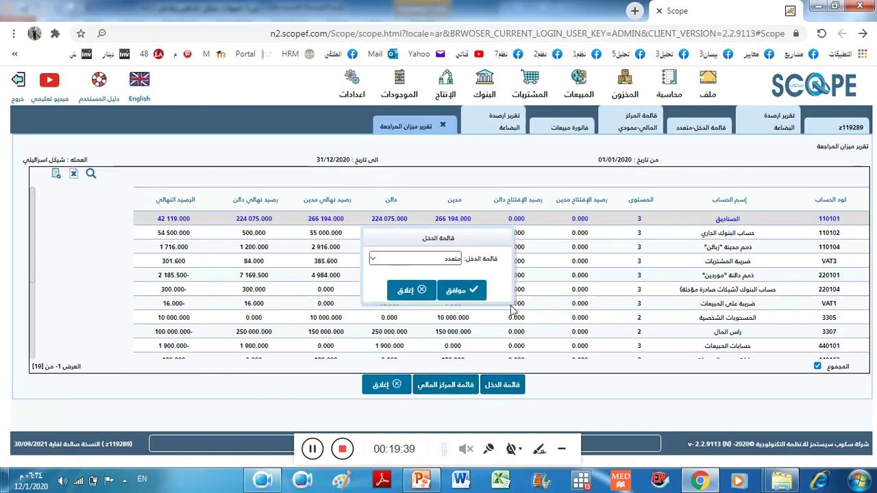
{"action": "left_click", "coordinate": [469, 296]}
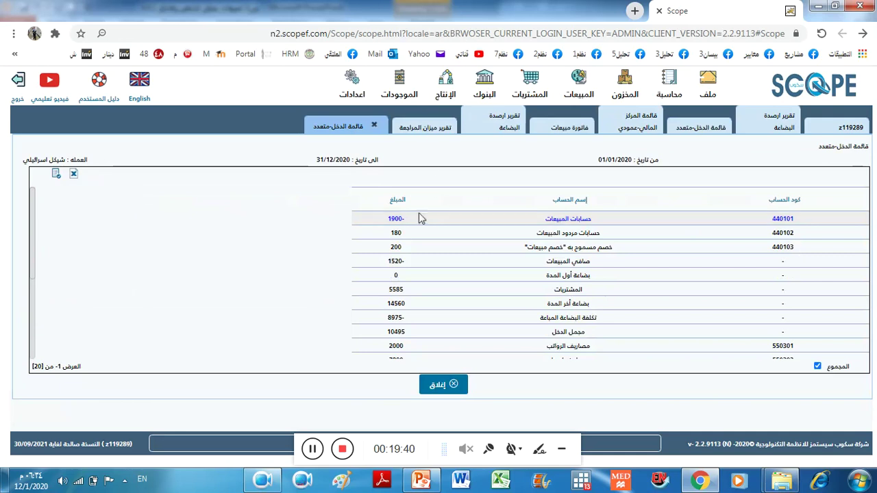
{"action": "left_click_drag", "start_coordinate": [405, 217], "coordinate": [382, 222]}
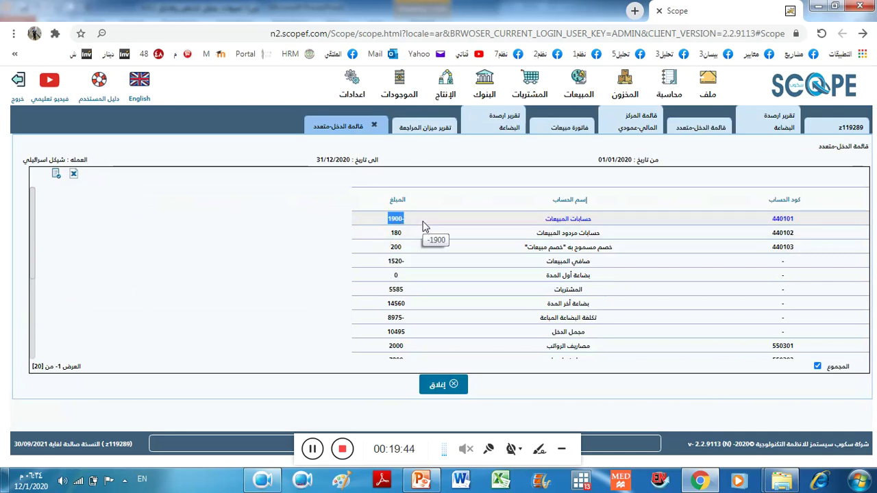
Step: Switch to PowerPoint and highlight the balance sheet effects in exercise item 8: the debtors increase, the inventory decrease and the struck-through delivery note remark
{"action": "left_click", "coordinate": [420, 480]}
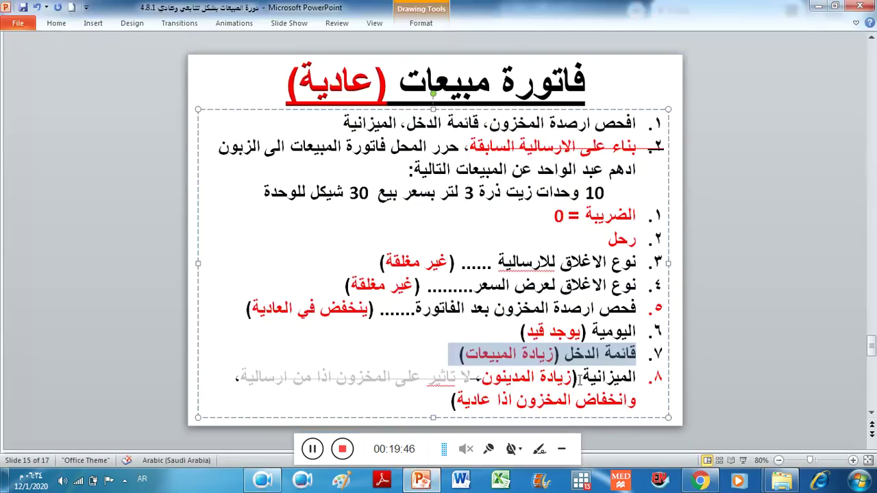
{"action": "left_click_drag", "start_coordinate": [561, 378], "coordinate": [483, 379]}
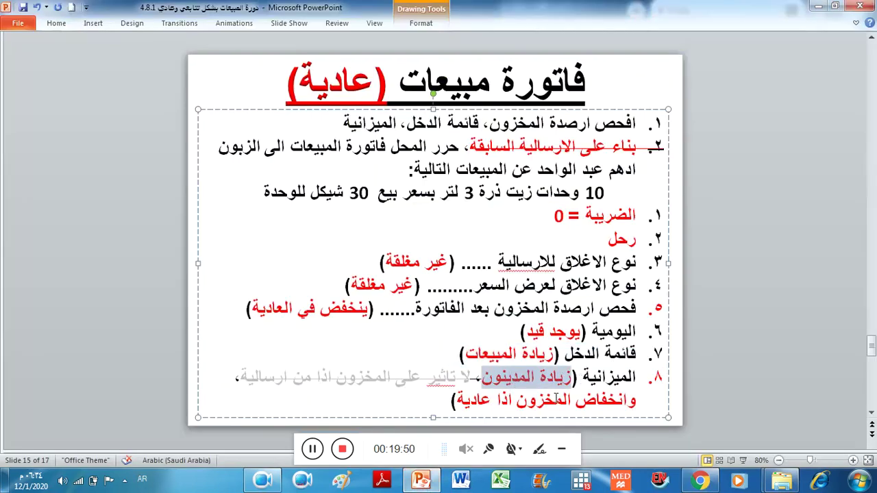
{"action": "left_click_drag", "start_coordinate": [601, 400], "coordinate": [506, 401]}
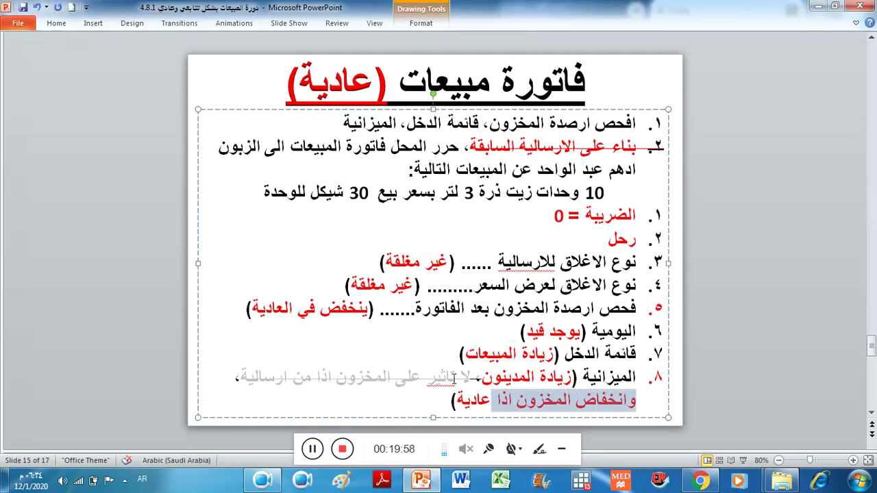
{"action": "mouse_move", "coordinate": [545, 381]}
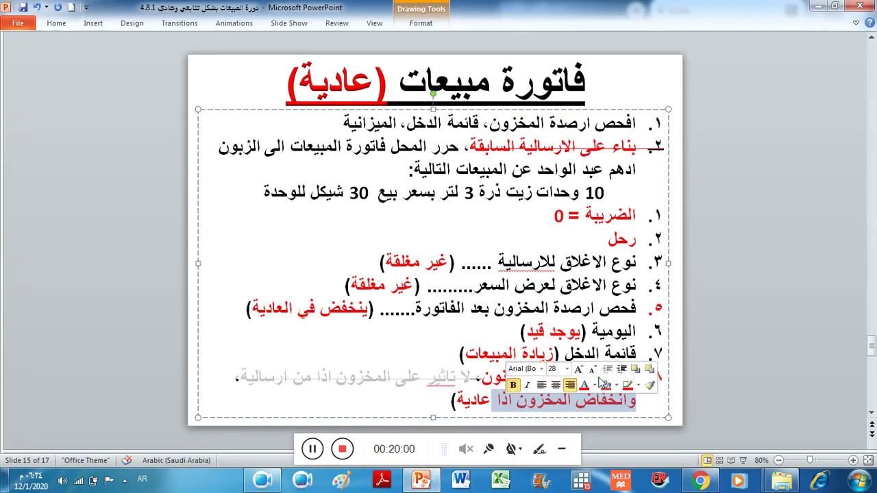
{"action": "left_click_drag", "start_coordinate": [455, 378], "coordinate": [281, 378]}
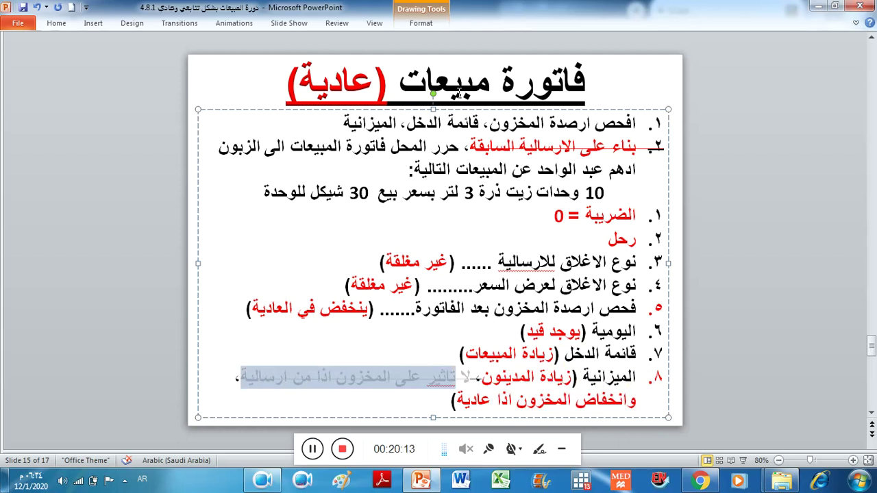
{"action": "left_click_drag", "start_coordinate": [498, 400], "coordinate": [552, 381]}
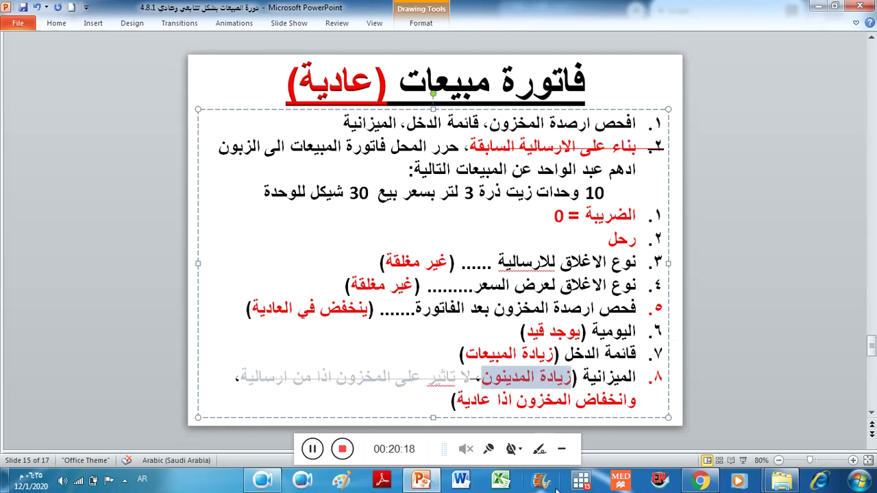
Step: Switch to Scope, generate the vertical balance sheet (قائمة المركز المالي-عمودي) from the trial balance and examine the customer receivables (ذمم مدينة "زبائن") amount
{"action": "left_click", "coordinate": [701, 481]}
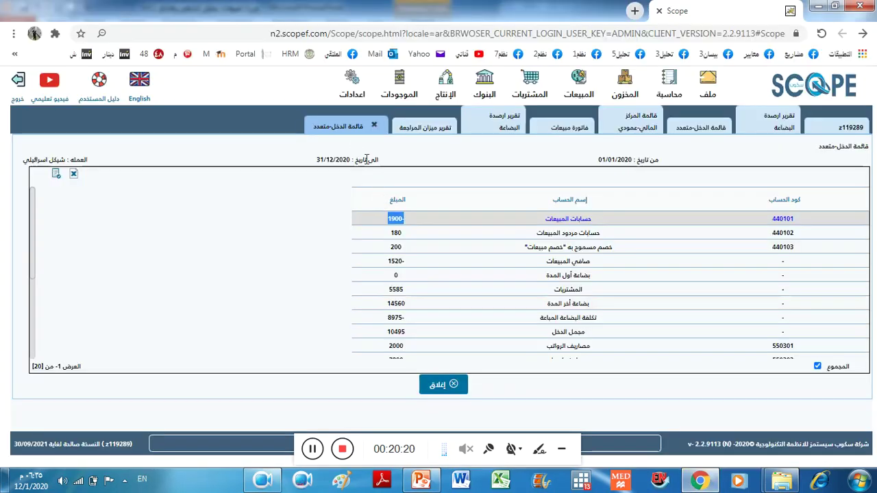
{"action": "left_click", "coordinate": [422, 127]}
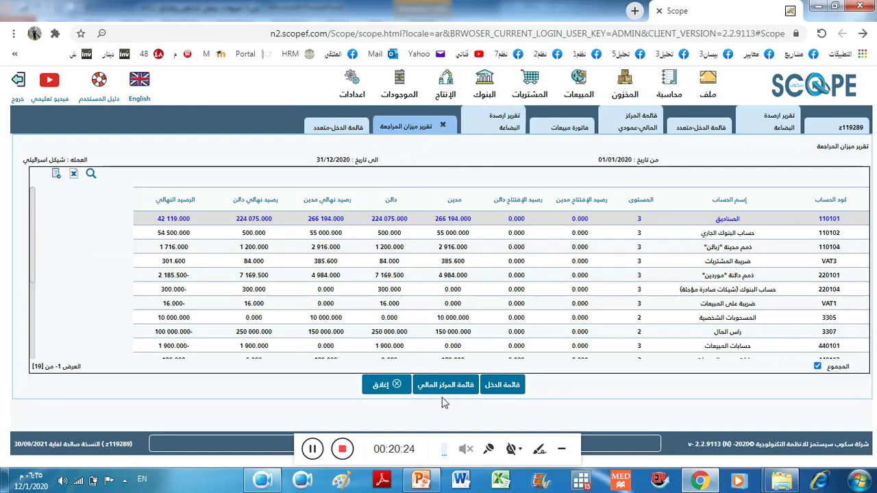
{"action": "left_click", "coordinate": [431, 388]}
{"action": "left_click", "coordinate": [458, 296]}
{"action": "left_click", "coordinate": [392, 218]}
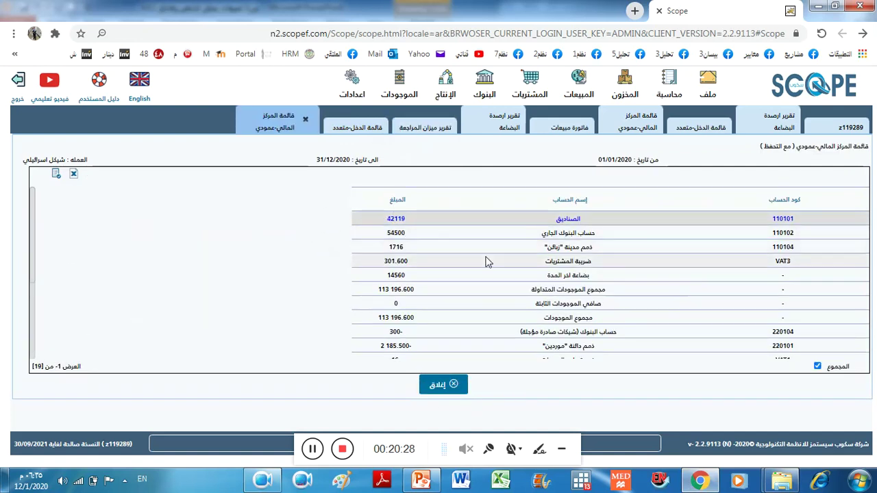
{"action": "double_click", "coordinate": [394, 248]}
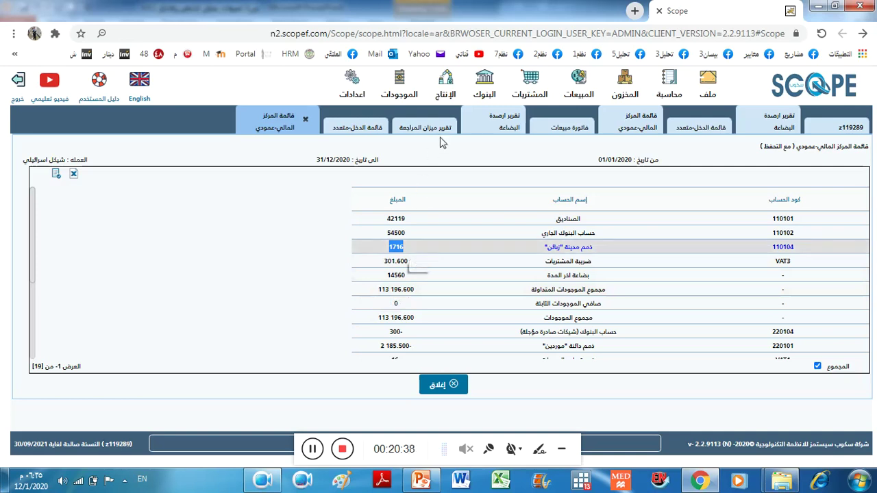
Step: Compare the customer receivables and closing inventory (بضاعة اخر المدة) between the earlier balance sheet and the new one
{"action": "left_click", "coordinate": [628, 122]}
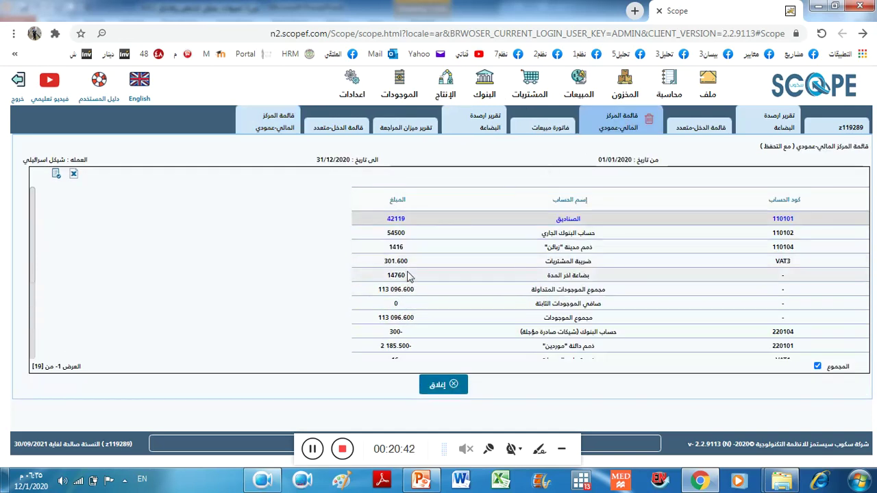
{"action": "left_click_drag", "start_coordinate": [407, 247], "coordinate": [387, 252]}
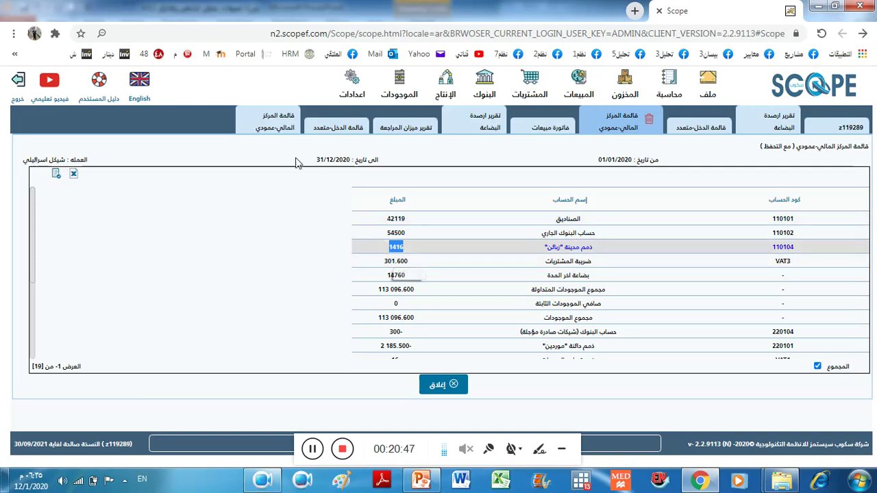
{"action": "left_click", "coordinate": [273, 125]}
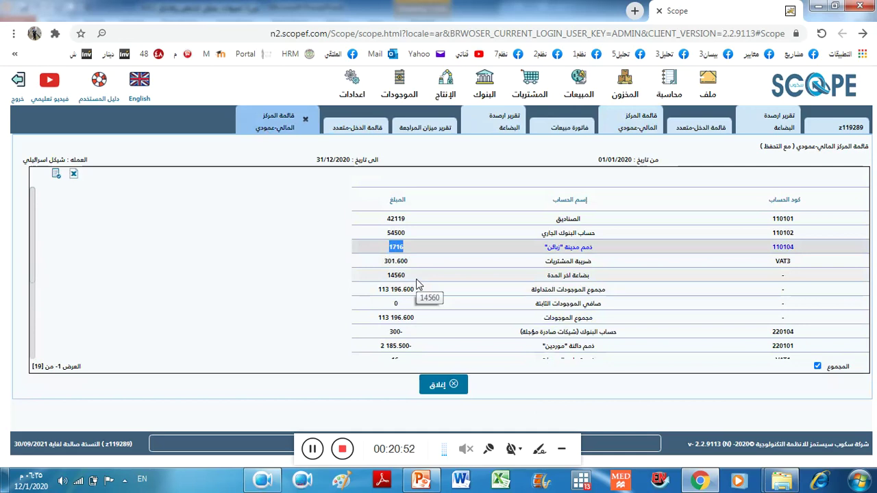
Step: Switch to PowerPoint, go to slide 16 on sales returns (مردودات مبيعات) and highlight the returned quantity, selling price and unit cost
{"action": "left_click", "coordinate": [421, 481]}
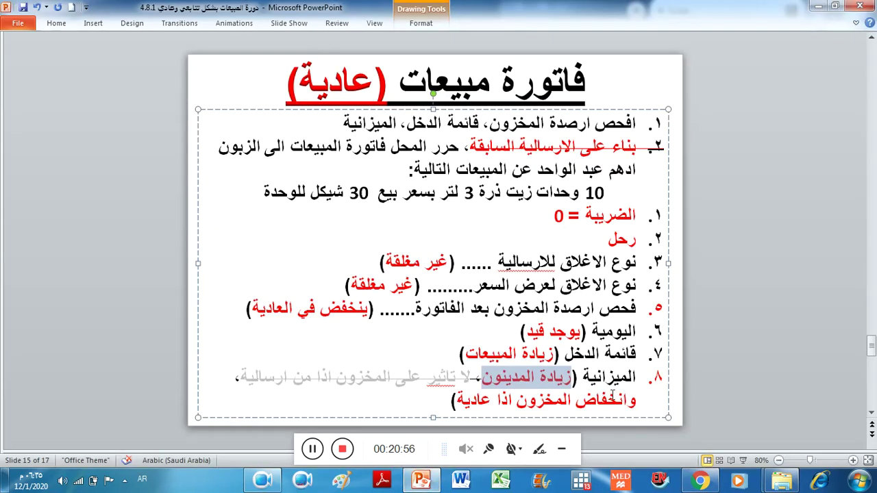
{"action": "left_click", "coordinate": [873, 394]}
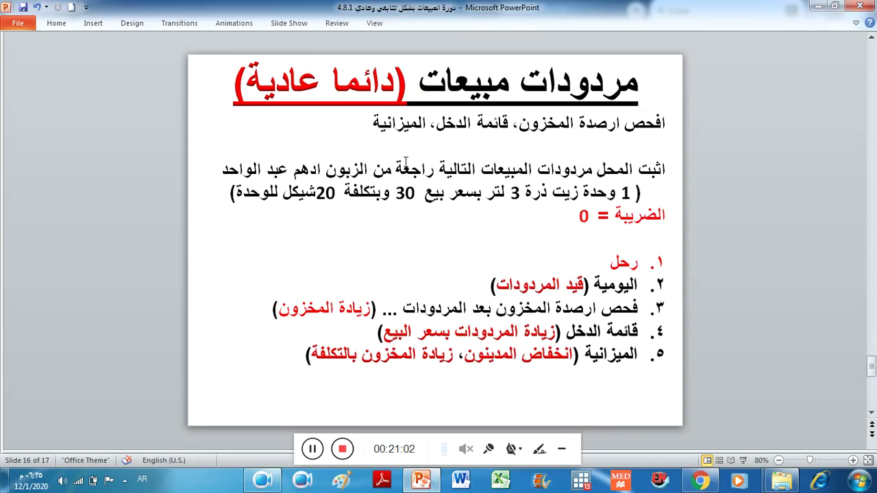
{"action": "double_click", "coordinate": [625, 194]}
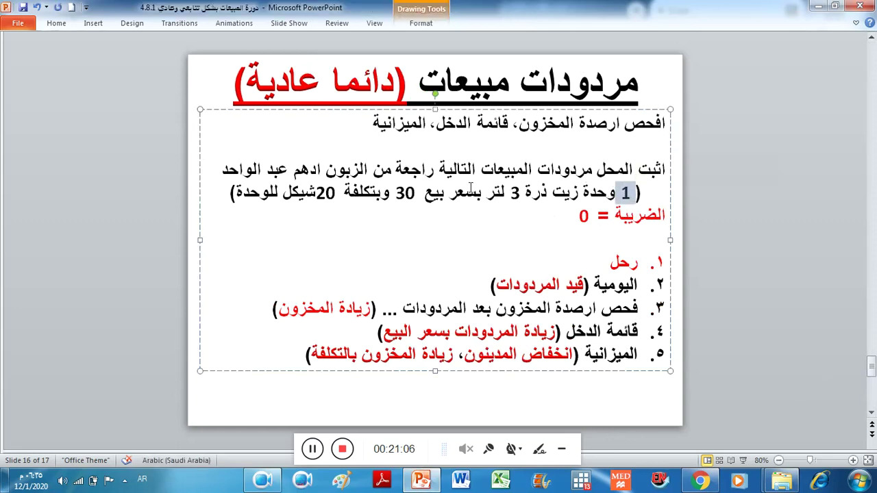
{"action": "left_click_drag", "start_coordinate": [453, 195], "coordinate": [399, 195]}
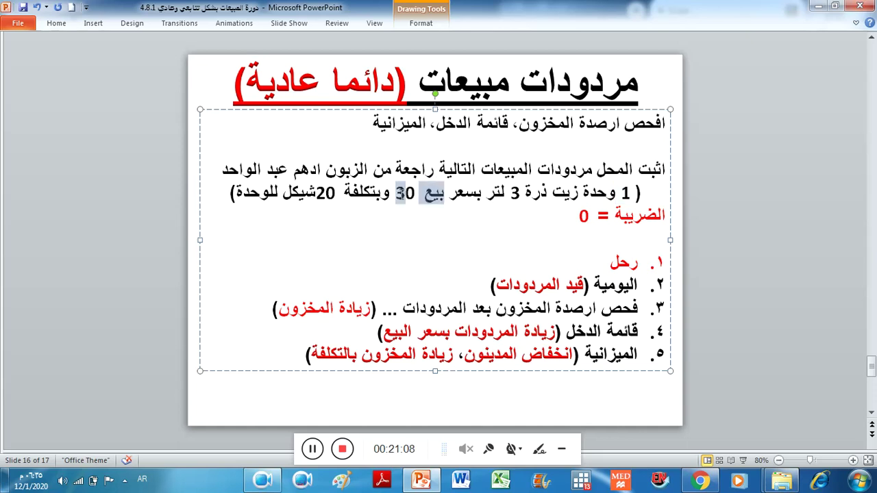
{"action": "double_click", "coordinate": [328, 194]}
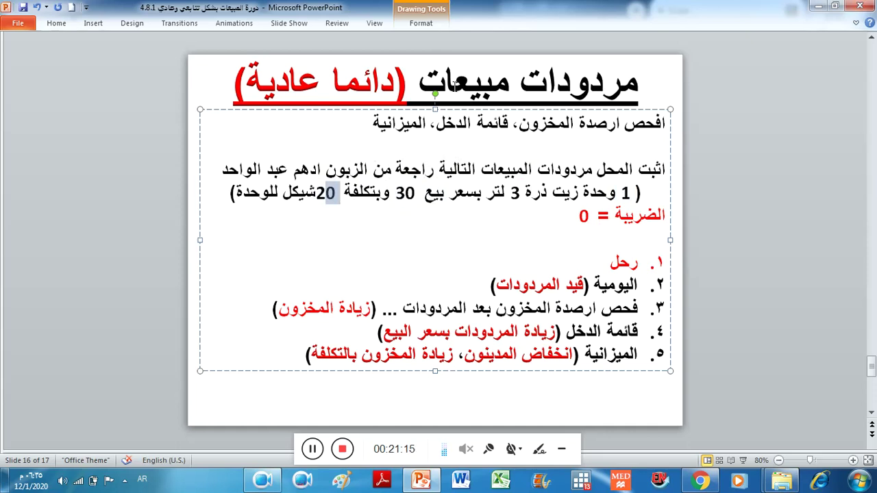
Step: Glance at Scope, then return to PowerPoint and highlight the instruction to check stock balances, income statement and balance sheet
{"action": "left_click", "coordinate": [700, 481]}
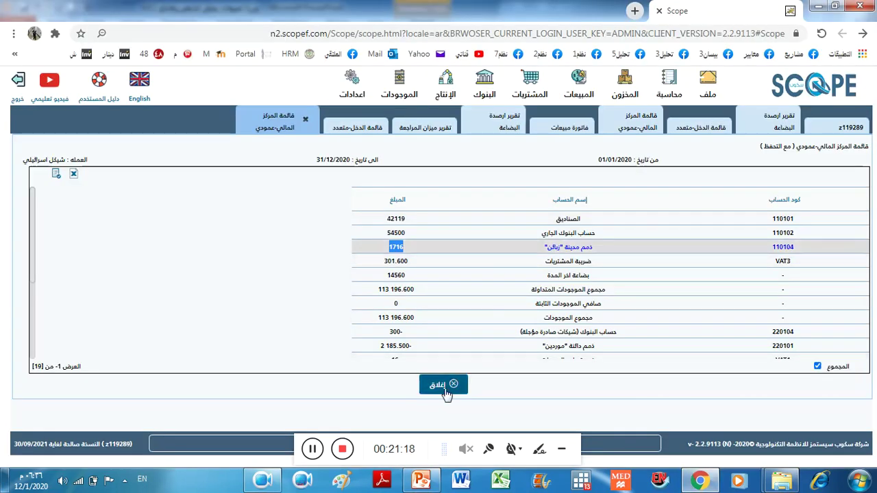
{"action": "left_click", "coordinate": [699, 481]}
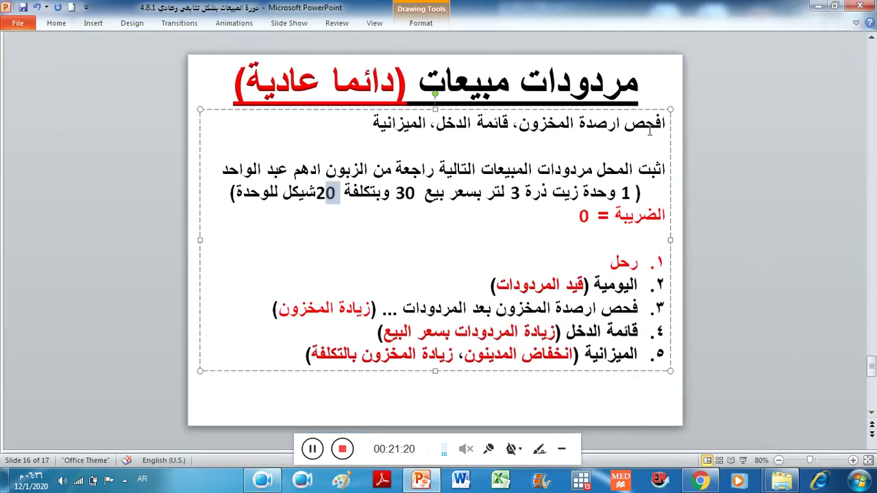
{"action": "left_click_drag", "start_coordinate": [379, 122], "coordinate": [626, 118]}
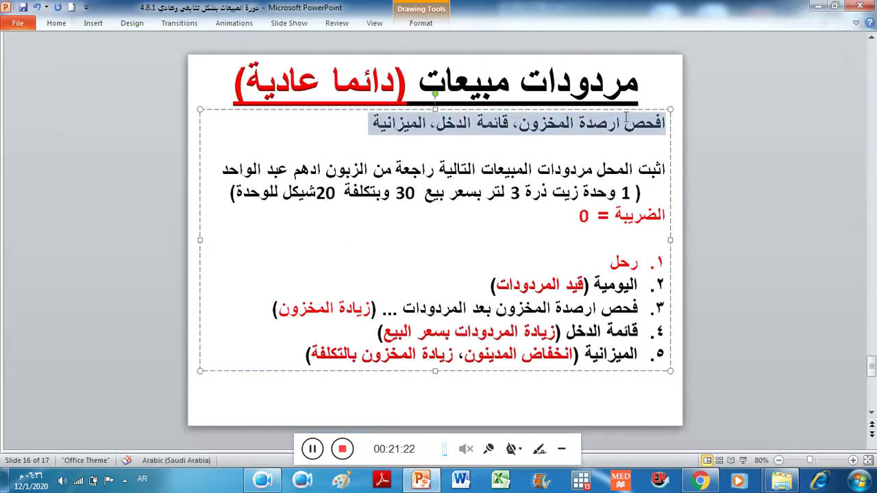
Step: Switch to Scope and close the trial balance report and the sales invoice list (فاتورة مبيعات)
{"action": "left_click", "coordinate": [699, 481]}
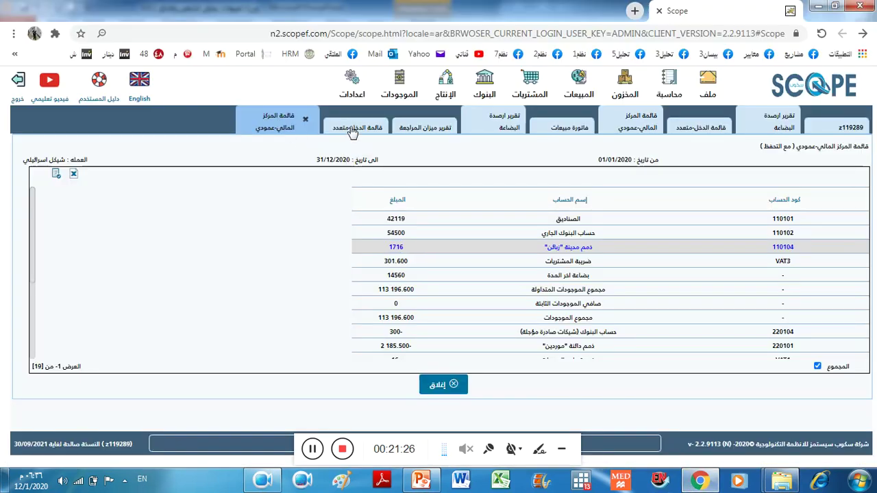
{"action": "left_click", "coordinate": [350, 128]}
{"action": "left_click", "coordinate": [422, 130]}
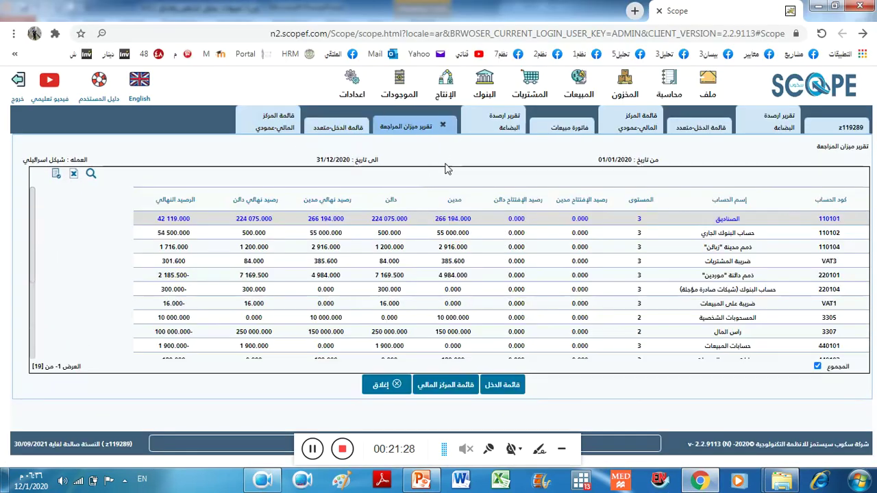
{"action": "left_click", "coordinate": [443, 129]}
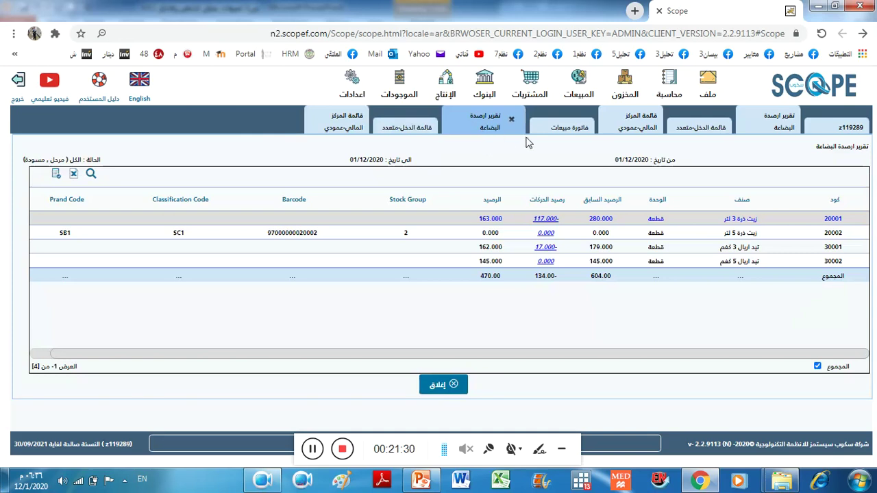
{"action": "left_click", "coordinate": [562, 131]}
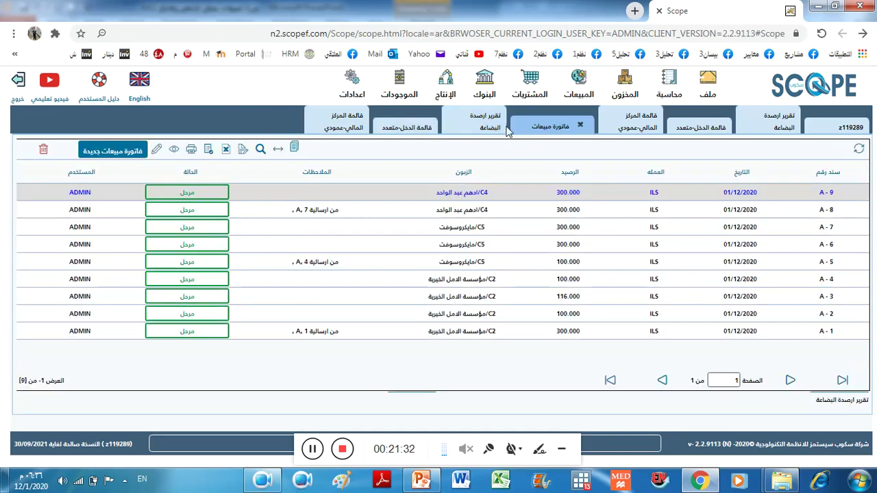
{"action": "left_click", "coordinate": [580, 127]}
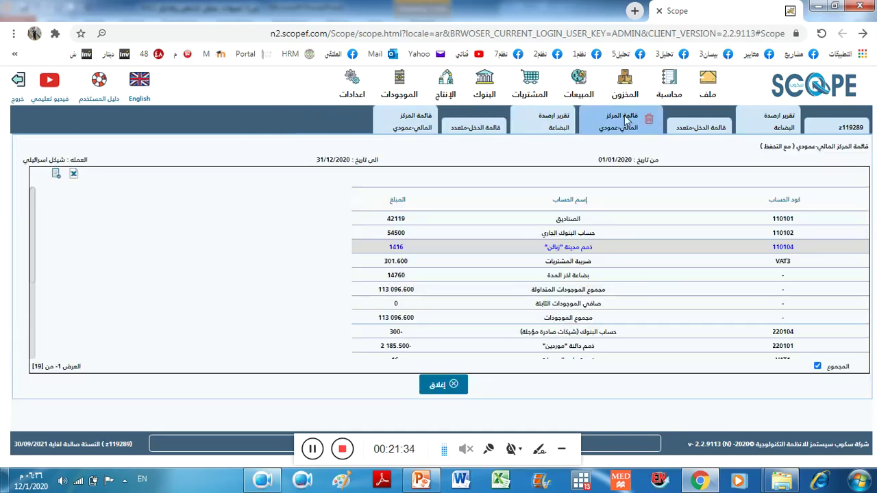
Step: Close the pre-invoice balance sheet, income statement and stock balances reports, and bring up the latest stock balances report (تقرير ارصدة البضاعة)
{"action": "left_click", "coordinate": [648, 120]}
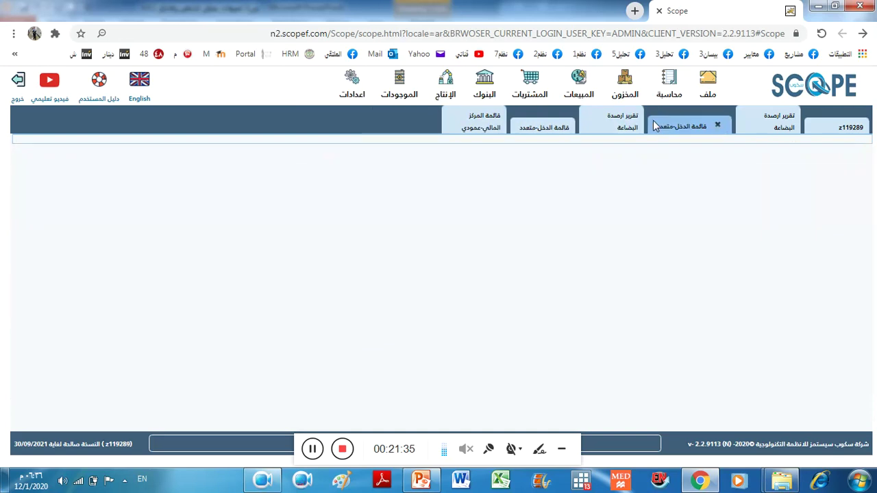
{"action": "left_click", "coordinate": [717, 125]}
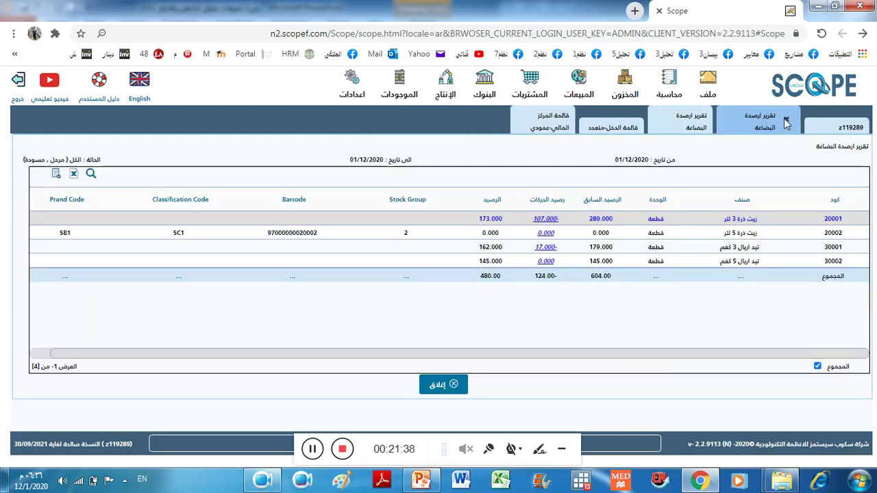
{"action": "left_click", "coordinate": [785, 121]}
{"action": "left_click", "coordinate": [754, 130]}
{"action": "left_click", "coordinate": [682, 128]}
{"action": "left_click", "coordinate": [762, 127]}
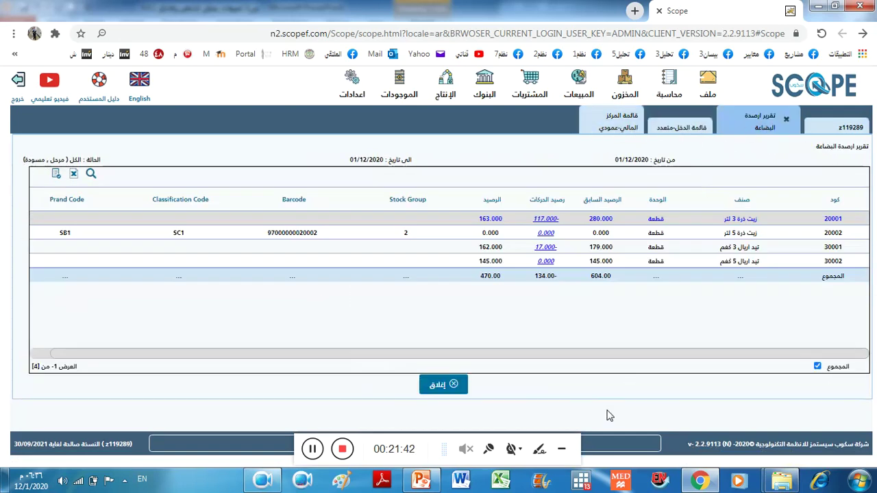
Step: Start a new sales return (مردود مبيعات جديد) dated 01/12/2020 and choose the customer named in the exercise
{"action": "left_click", "coordinate": [587, 93]}
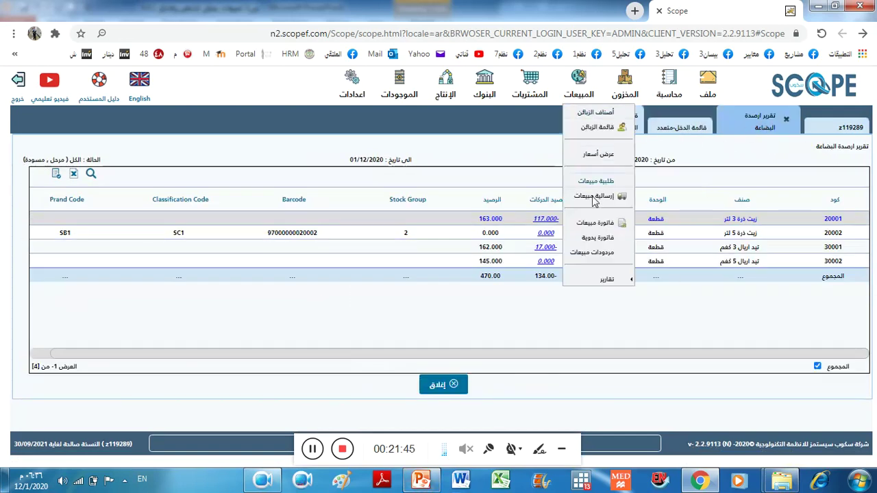
{"action": "left_click", "coordinate": [582, 255]}
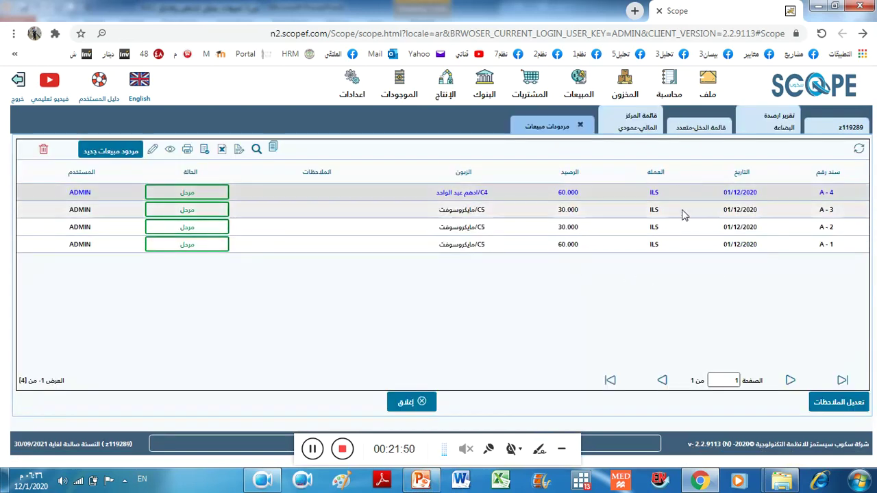
{"action": "left_click", "coordinate": [112, 151]}
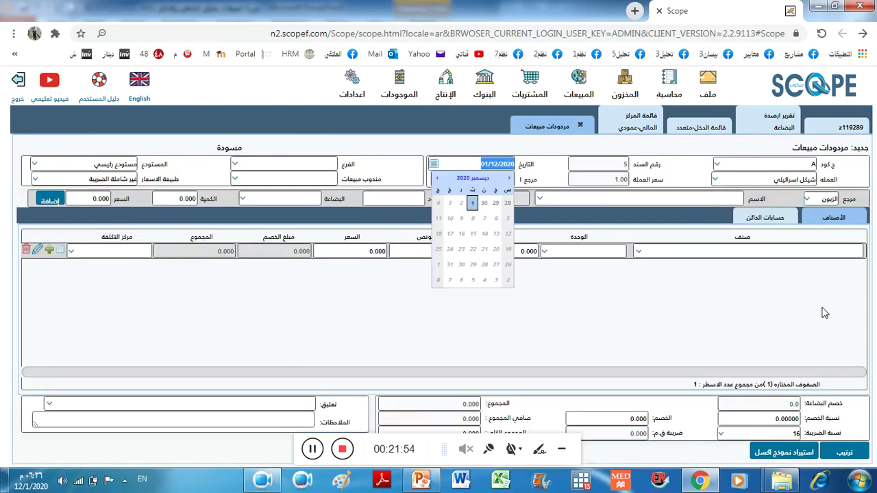
{"action": "left_click", "coordinate": [666, 199]}
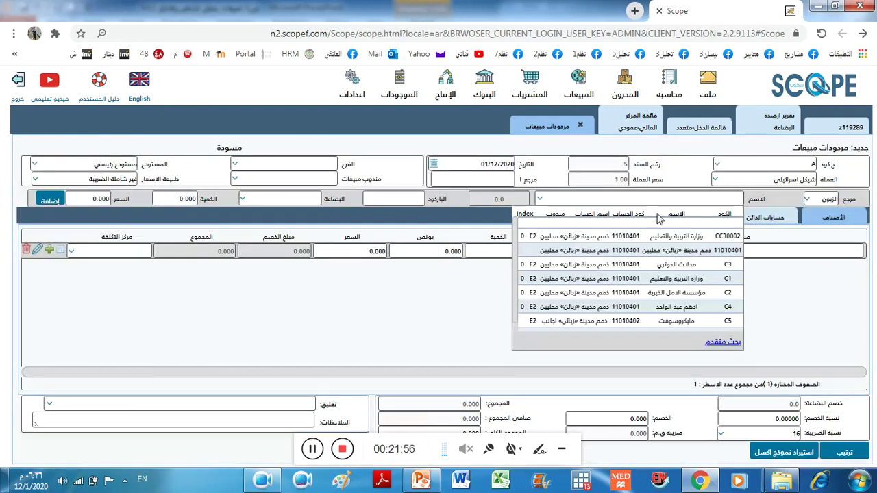
{"action": "left_click", "coordinate": [662, 308]}
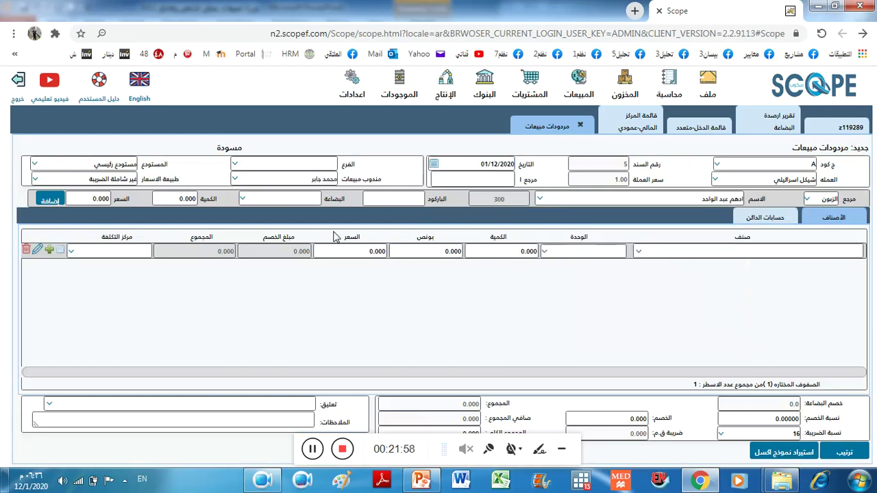
Step: Add one unit of زيت ذرة 3 لتر at a price of 30 to the sales return
{"action": "left_click", "coordinate": [305, 199]}
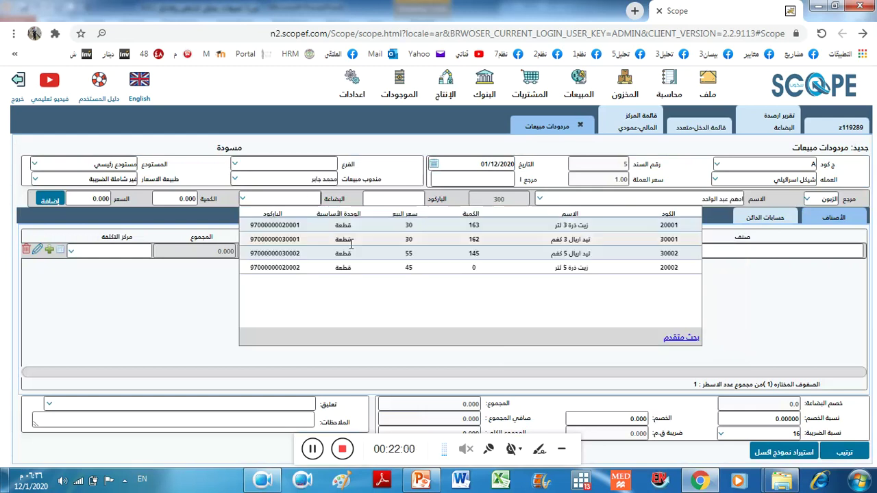
{"action": "left_click", "coordinate": [552, 230]}
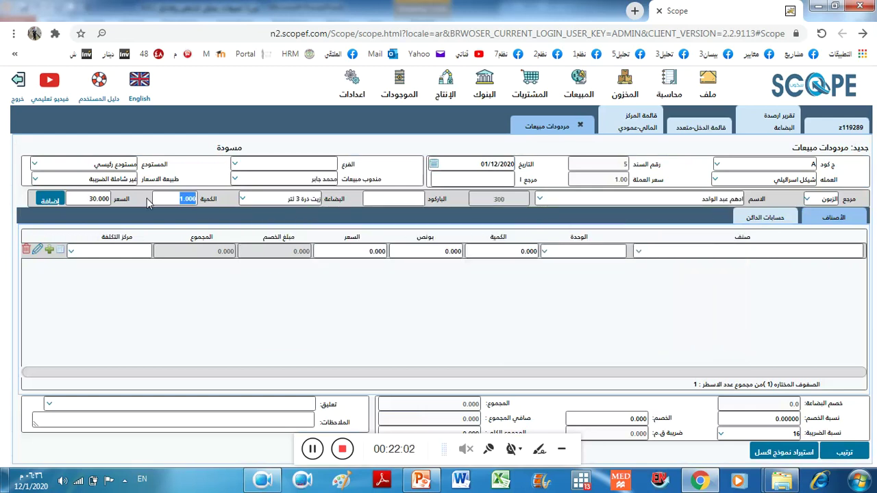
{"action": "left_click", "coordinate": [85, 199]}
{"action": "left_click", "coordinate": [48, 201]}
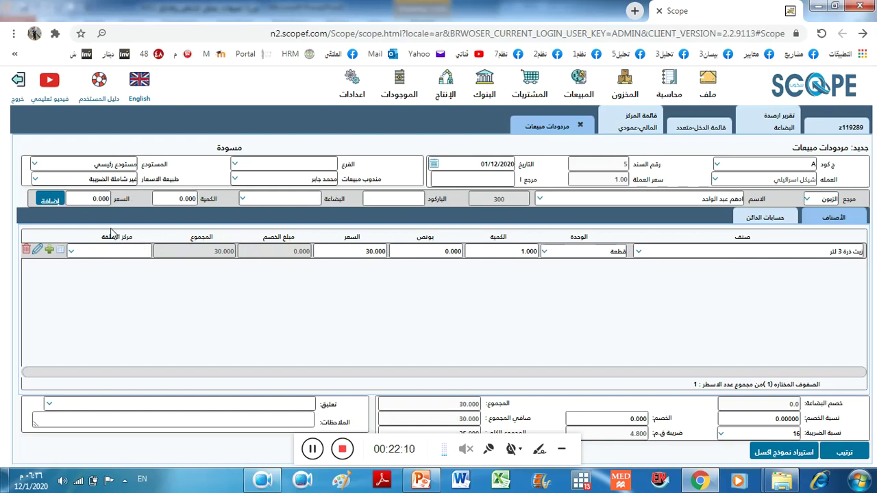
{"action": "left_click", "coordinate": [49, 251]}
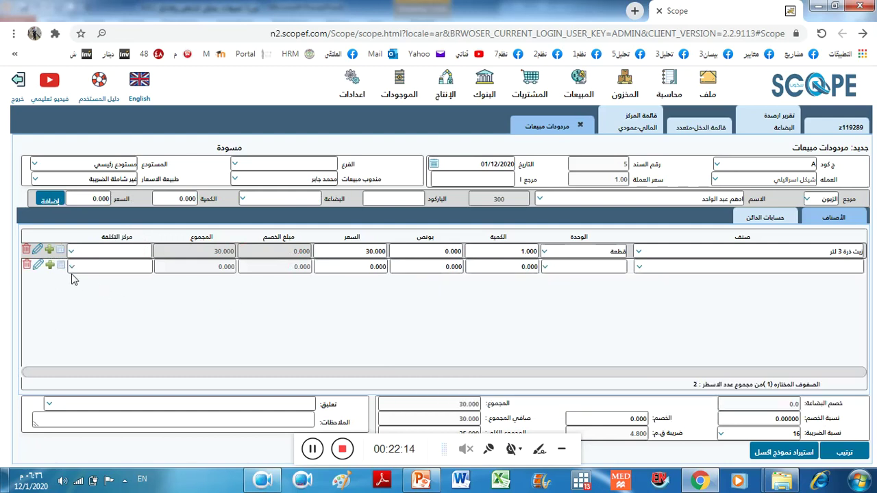
{"action": "left_click", "coordinate": [28, 266]}
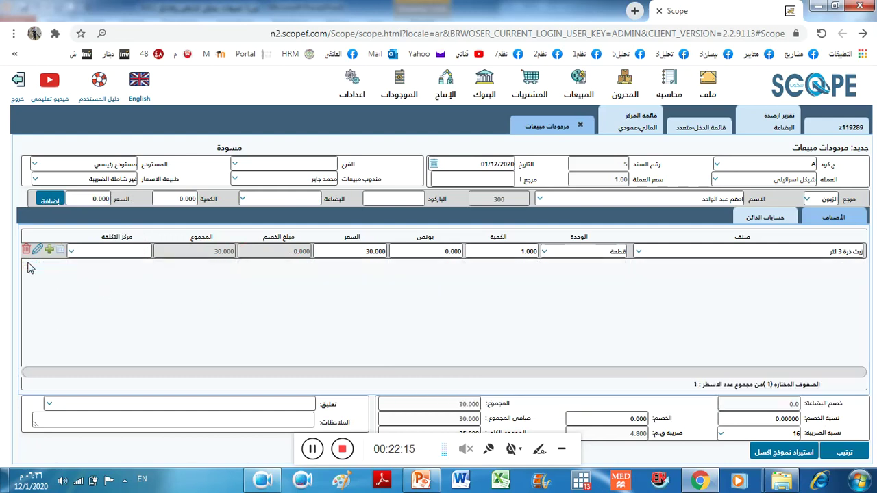
{"action": "left_click", "coordinate": [316, 200]}
{"action": "left_click", "coordinate": [98, 277]}
Step: Set the return's tax rate to 0 and check it against the exercise slide in PowerPoint
{"action": "left_click", "coordinate": [767, 435]}
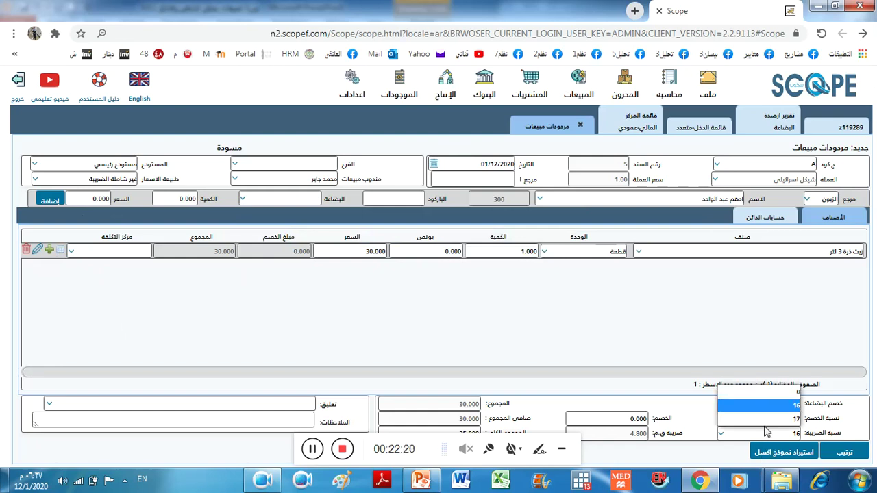
{"action": "left_click", "coordinate": [761, 393]}
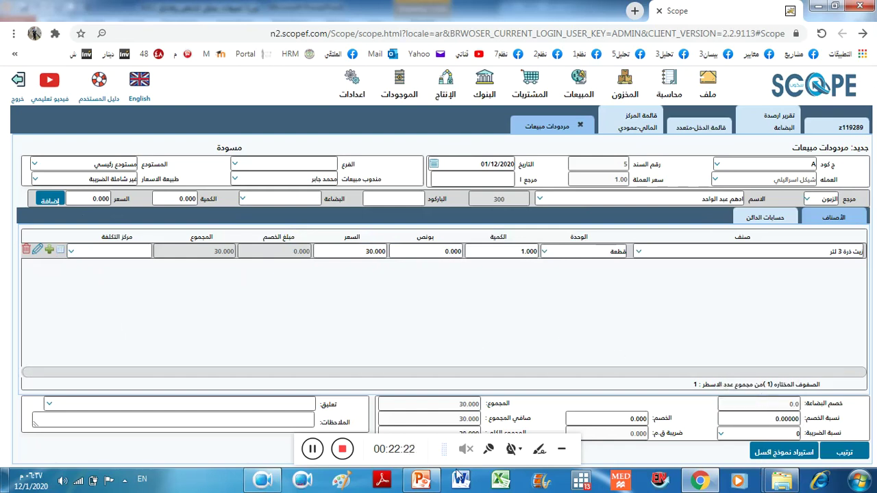
{"action": "left_click", "coordinate": [421, 479]}
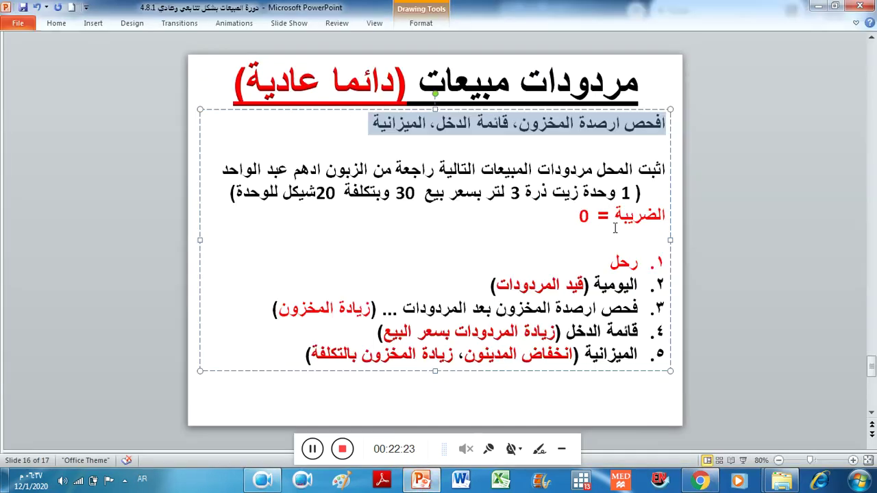
{"action": "left_click", "coordinate": [421, 480]}
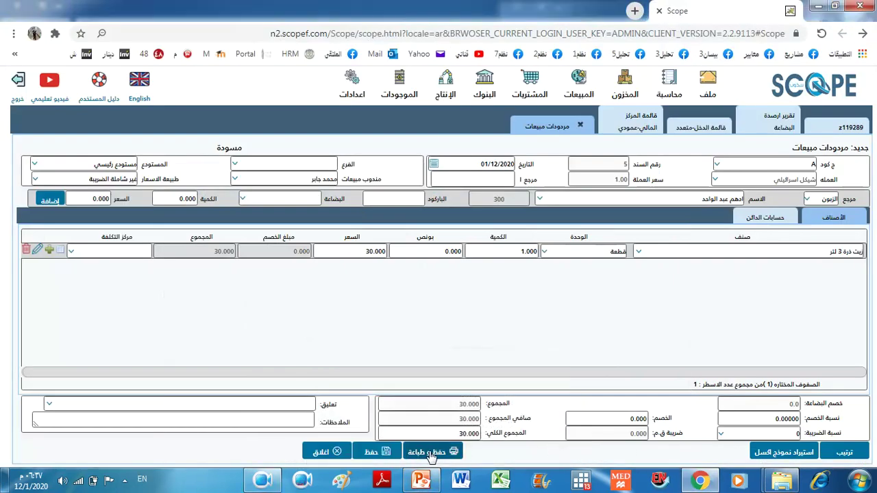
Step: Save and post the sales return, then close the blank return form
{"action": "left_click", "coordinate": [426, 453]}
{"action": "left_click", "coordinate": [463, 300]}
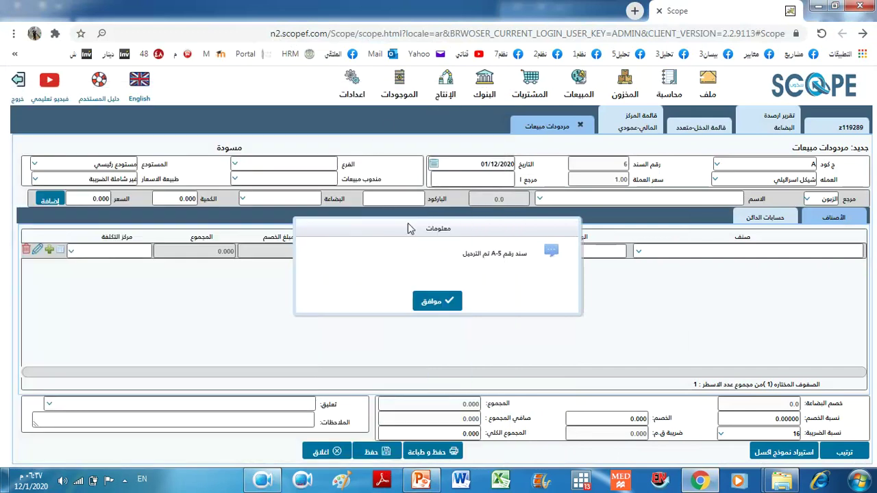
{"action": "left_click", "coordinate": [438, 302]}
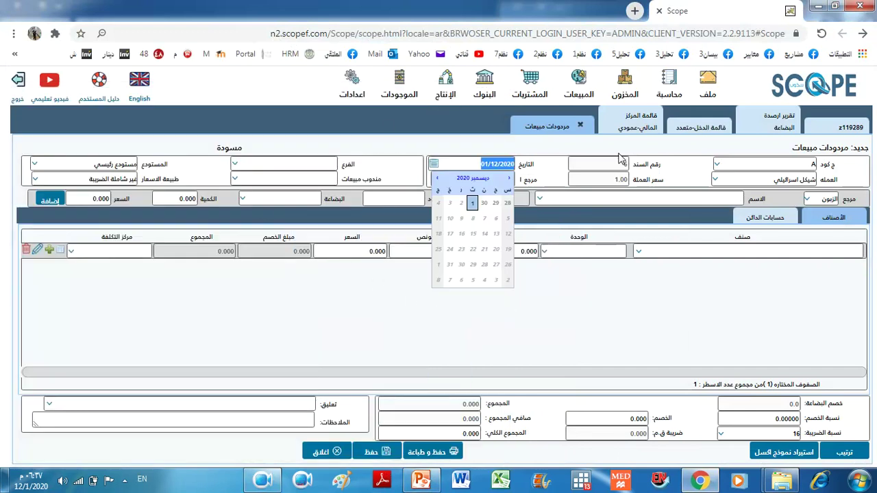
{"action": "left_click", "coordinate": [336, 452]}
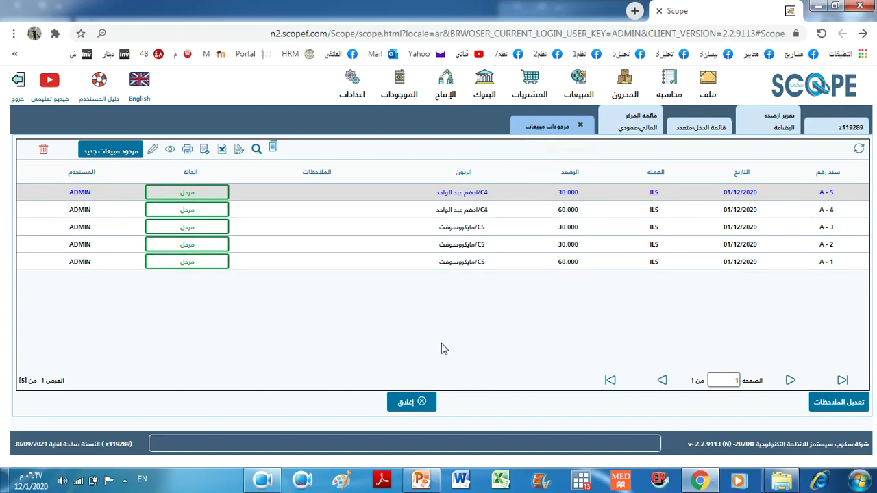
Step: Switch to PowerPoint to read the instruction about the returns journal entry, then go back to Scope
{"action": "left_click", "coordinate": [421, 479]}
{"action": "left_click", "coordinate": [580, 283]}
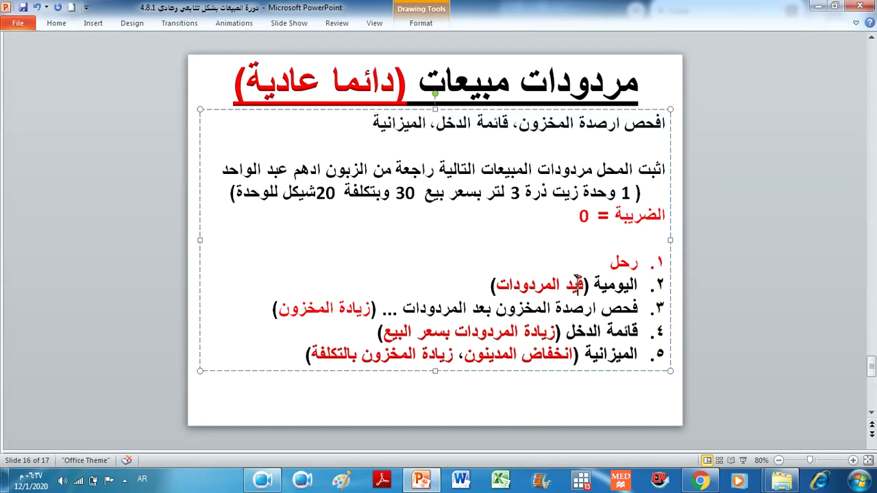
{"action": "left_click", "coordinate": [699, 480]}
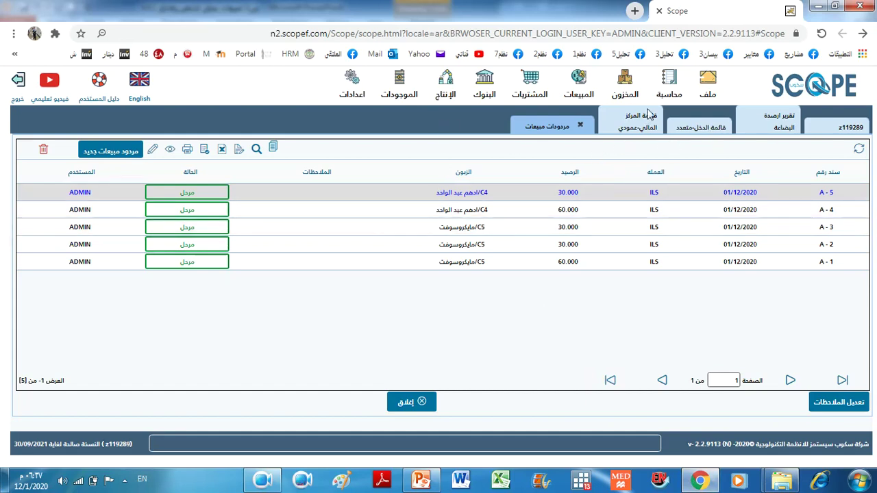
Step: Run the journal report (تقرير دفتر اليومية) for مردودات مبيعات dated 01/12/2020, examine the latest return's entry and close the report
{"action": "left_click", "coordinate": [676, 98]}
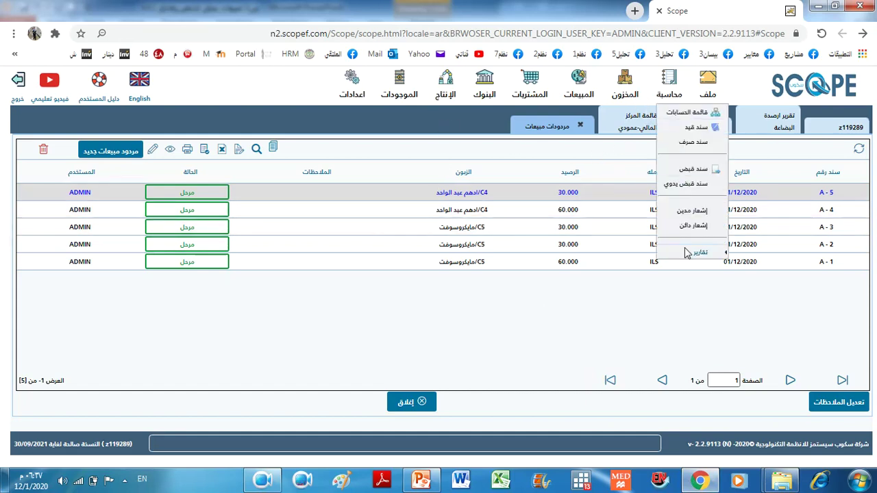
{"action": "mouse_move", "coordinate": [688, 254]}
{"action": "left_click", "coordinate": [615, 255]}
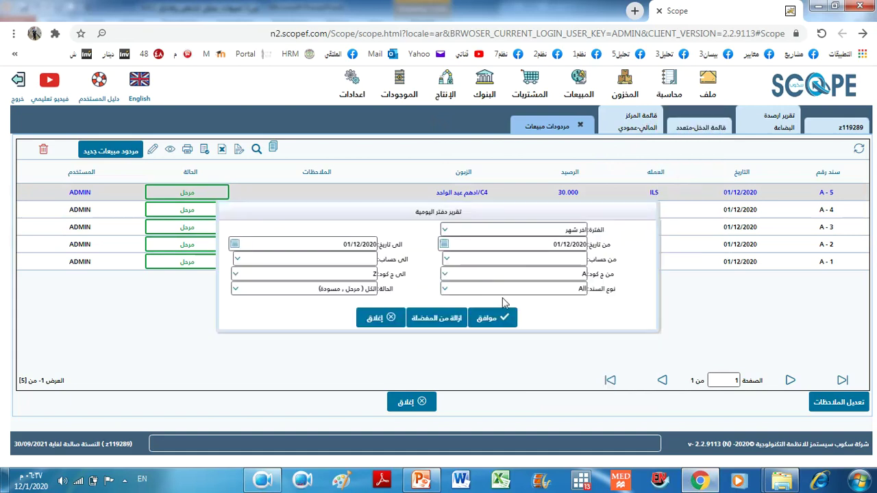
{"action": "left_click", "coordinate": [554, 232]}
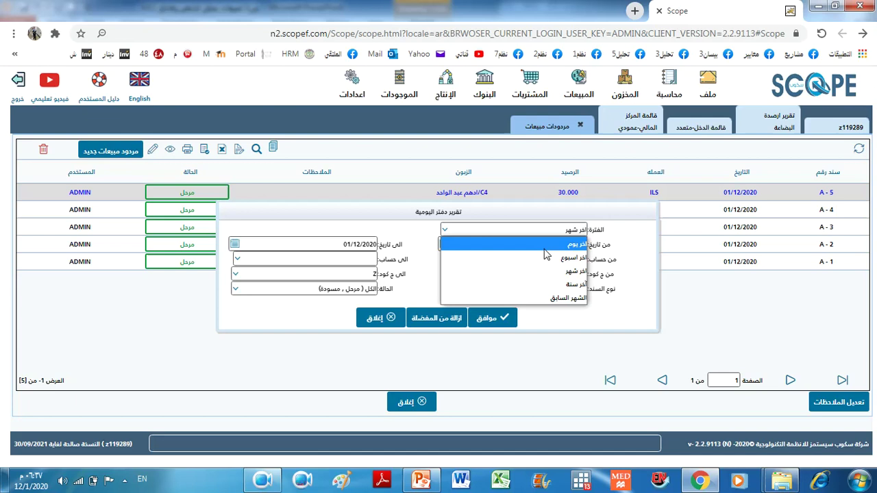
{"action": "left_click", "coordinate": [576, 304]}
{"action": "left_click", "coordinate": [567, 294]}
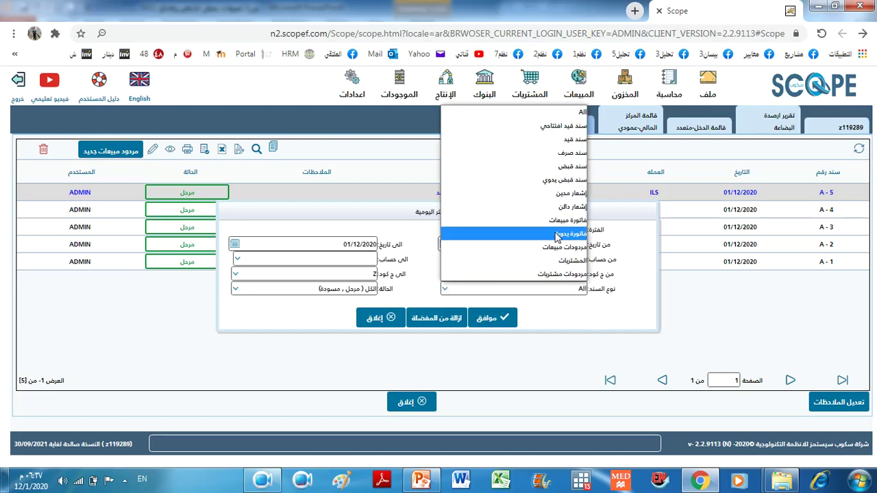
{"action": "left_click", "coordinate": [552, 248]}
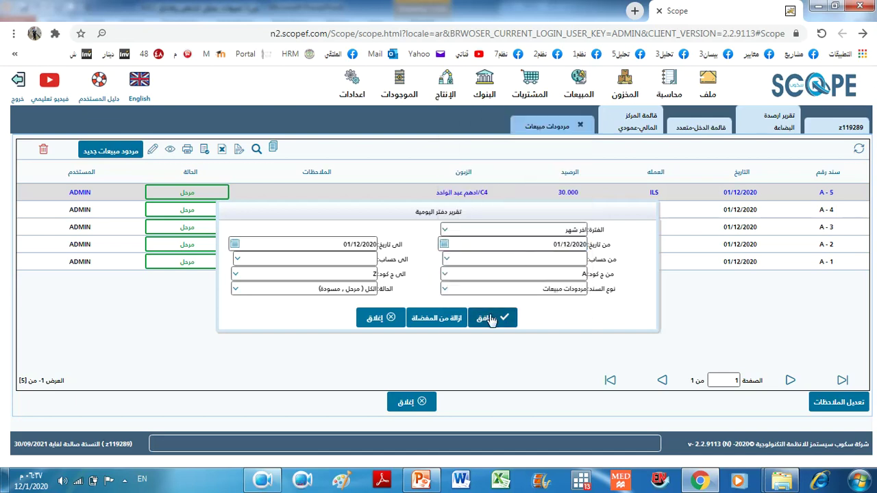
{"action": "left_click", "coordinate": [490, 318]}
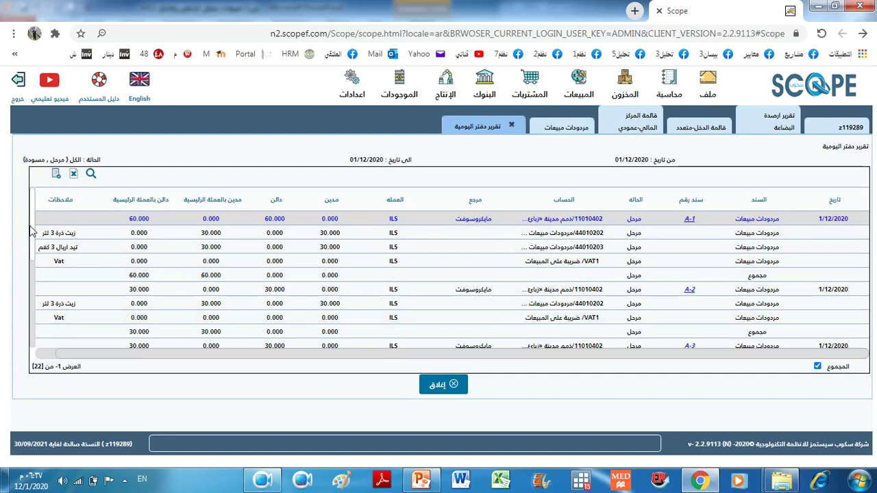
{"action": "scroll", "coordinate": [30, 232], "scroll_direction": "down", "scroll_amount": 3}
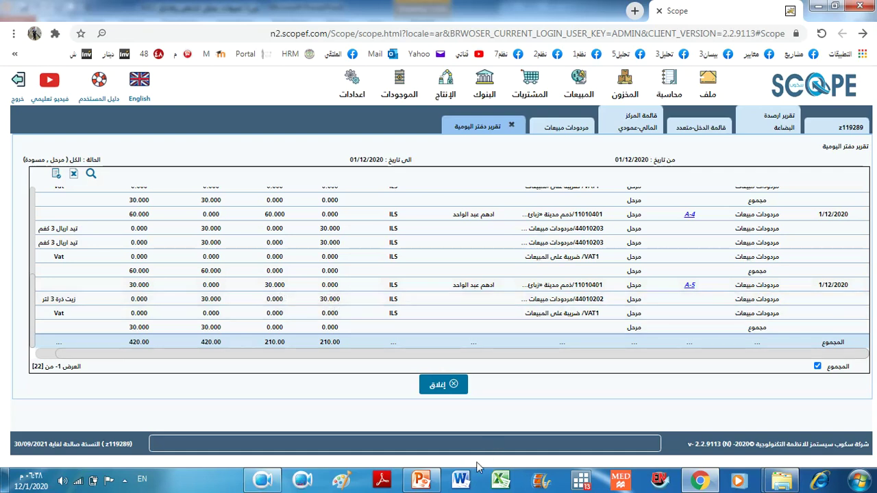
{"action": "left_click", "coordinate": [444, 385]}
Step: Check the stock instruction in PowerPoint, then highlight the balance of زيت ذرة 3 لتر in Scope's pre-return stock report
{"action": "left_click", "coordinate": [421, 482]}
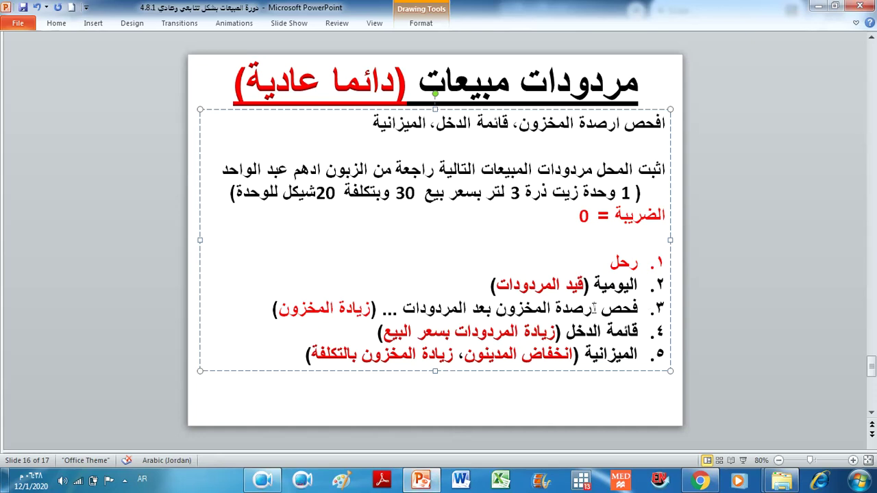
{"action": "left_click", "coordinate": [701, 481]}
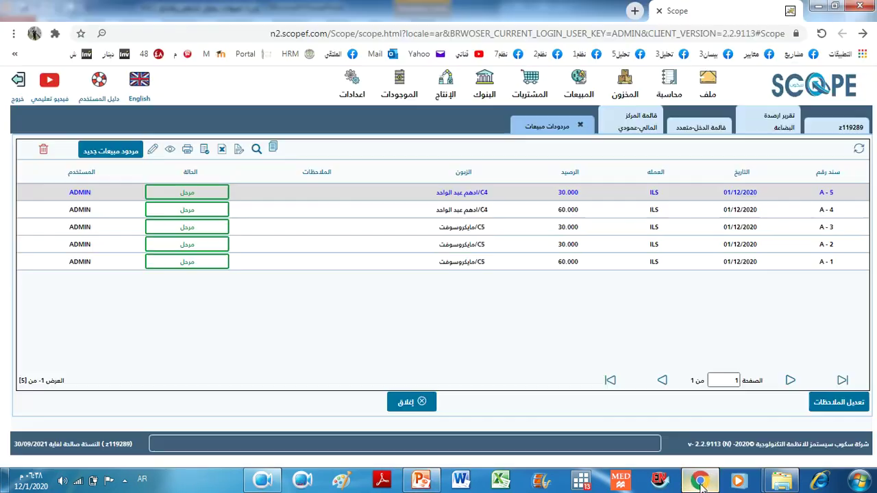
{"action": "left_click", "coordinate": [769, 130]}
{"action": "left_click_drag", "start_coordinate": [506, 220], "coordinate": [481, 226]}
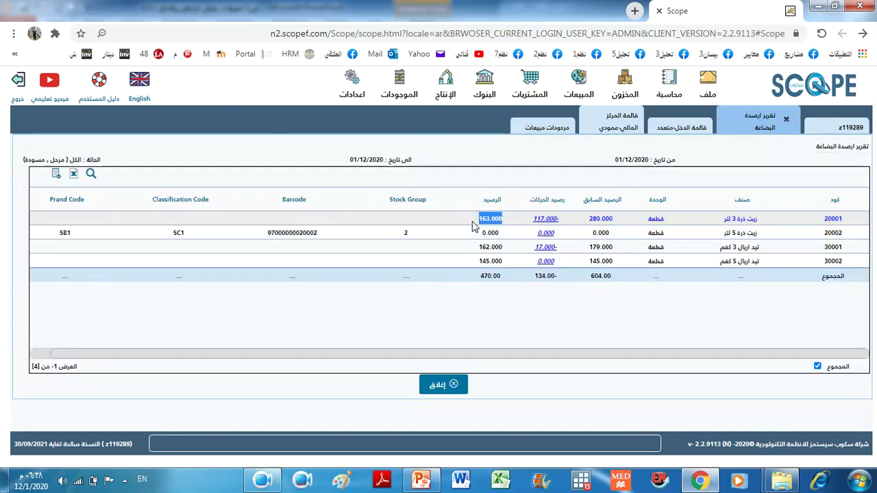
Step: Generate a new stock balances report (تقرير أرصدة البضاعة) for 01/12/2020 covering the main warehouse (مستودع رئيسي)
{"action": "left_click", "coordinate": [636, 100]}
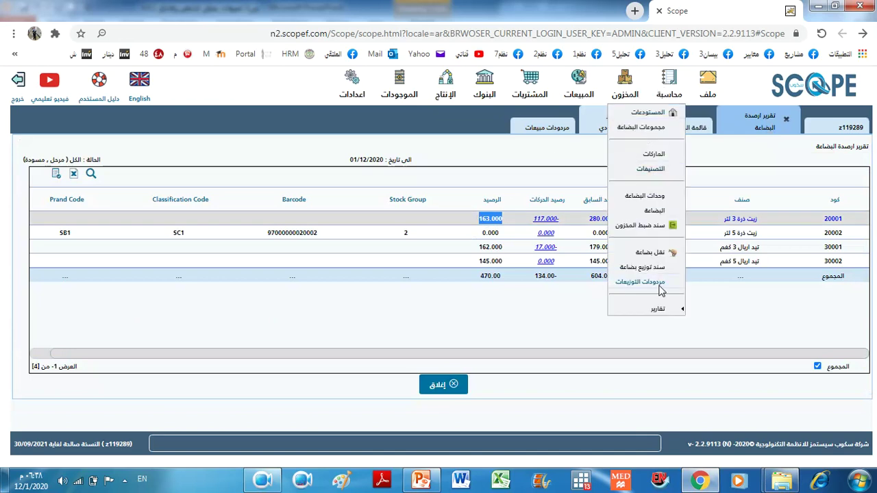
{"action": "mouse_move", "coordinate": [642, 311]}
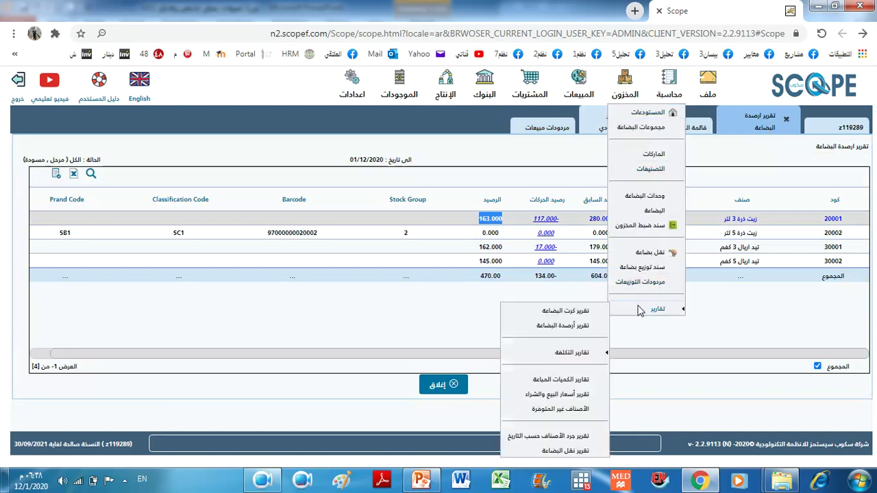
{"action": "left_click", "coordinate": [560, 327]}
{"action": "left_click", "coordinate": [489, 370]}
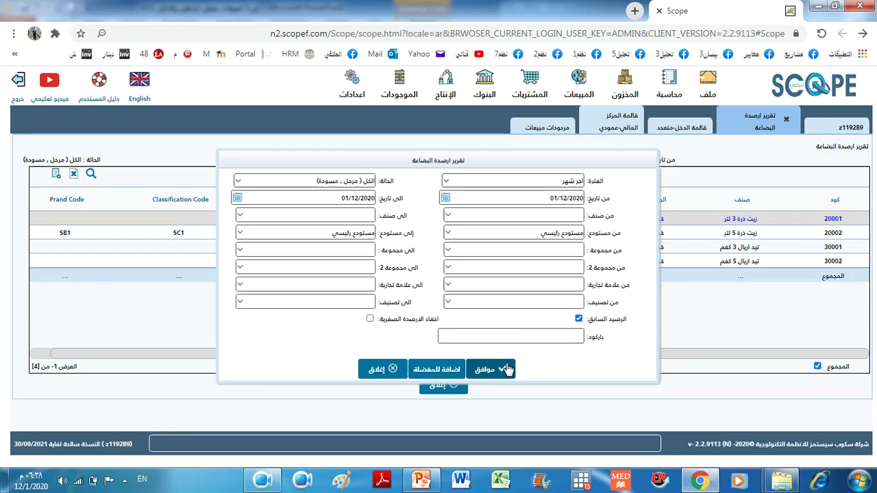
Step: Highlight the new balance of زيت ذرة 3 لتر, enlarge the page to 110% and compare it with the pre-return stock report
{"action": "left_click_drag", "start_coordinate": [482, 219], "coordinate": [503, 220]}
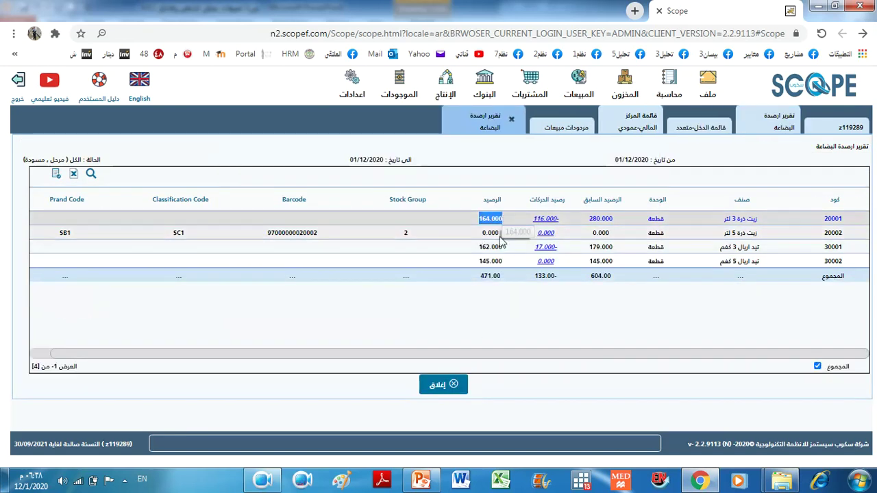
{"action": "key", "text": "ctrl+plus"}
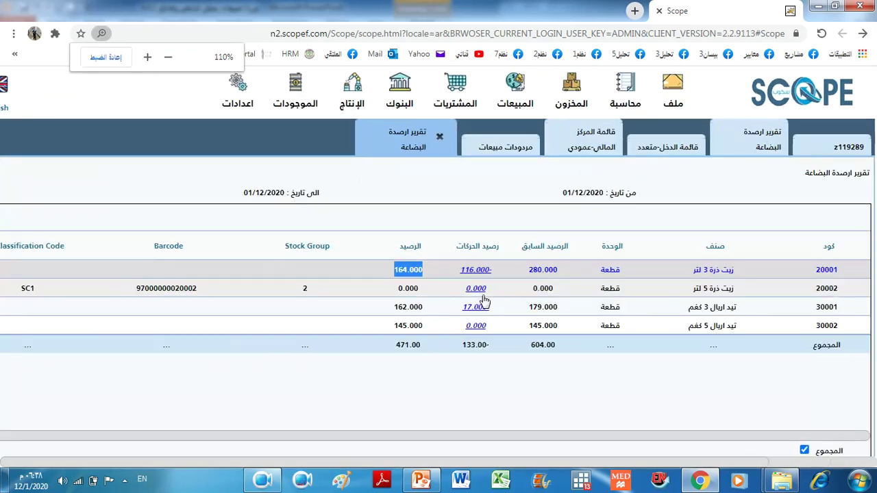
{"action": "left_click", "coordinate": [757, 144]}
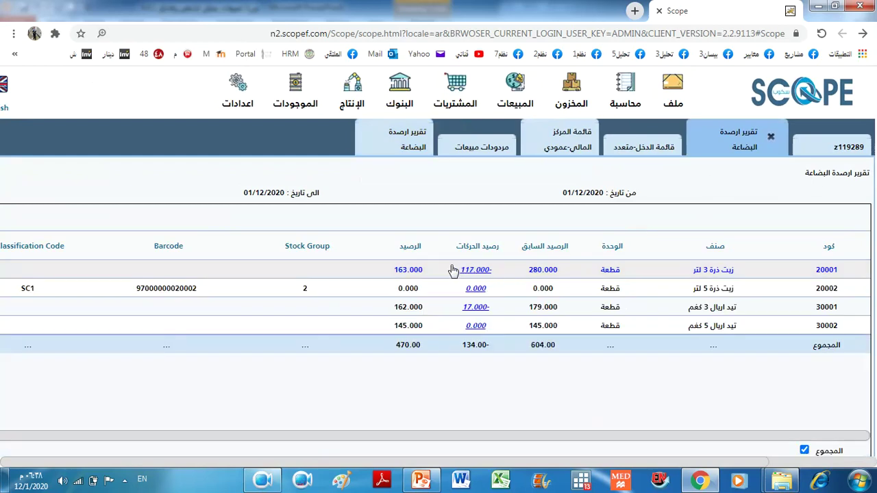
Step: Go back to the new stock balances report, reduce the page zoom, and check the income statement (قائمة الدخل) instruction in PowerPoint
{"action": "left_click", "coordinate": [388, 152]}
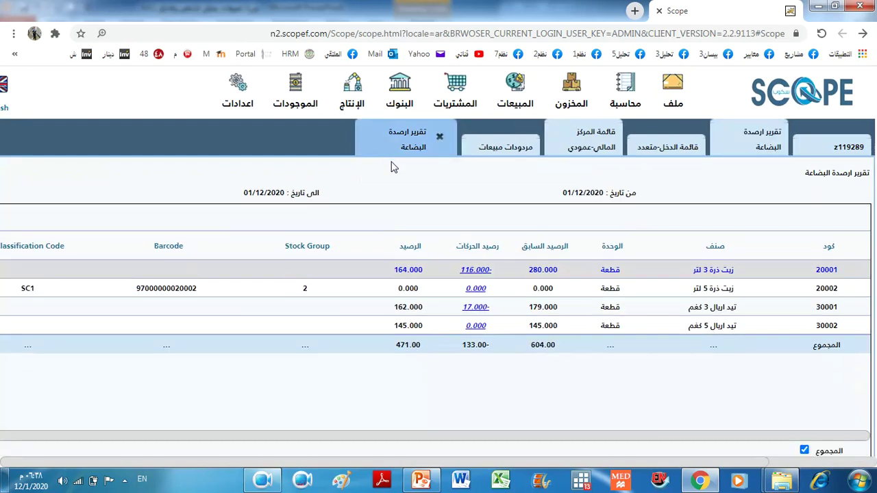
{"action": "key", "text": "ctrl+minus"}
{"action": "key", "text": "ctrl+minus"}
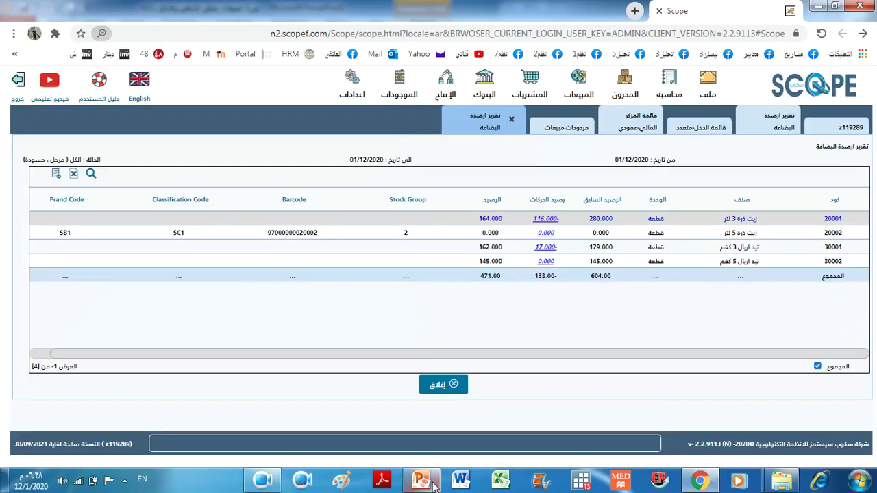
{"action": "key", "text": "alt+Tab"}
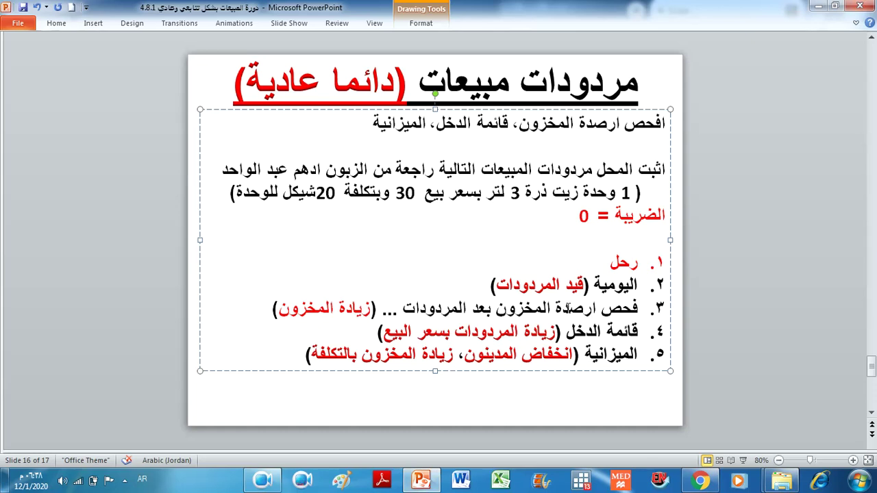
{"action": "triple_click", "coordinate": [588, 334]}
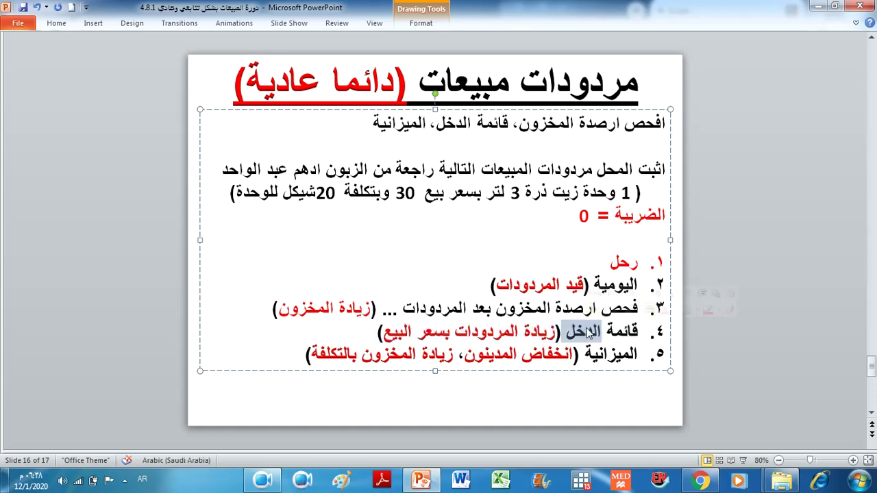
{"action": "triple_click", "coordinate": [588, 334]}
{"action": "left_click_drag", "start_coordinate": [519, 333], "coordinate": [403, 331]}
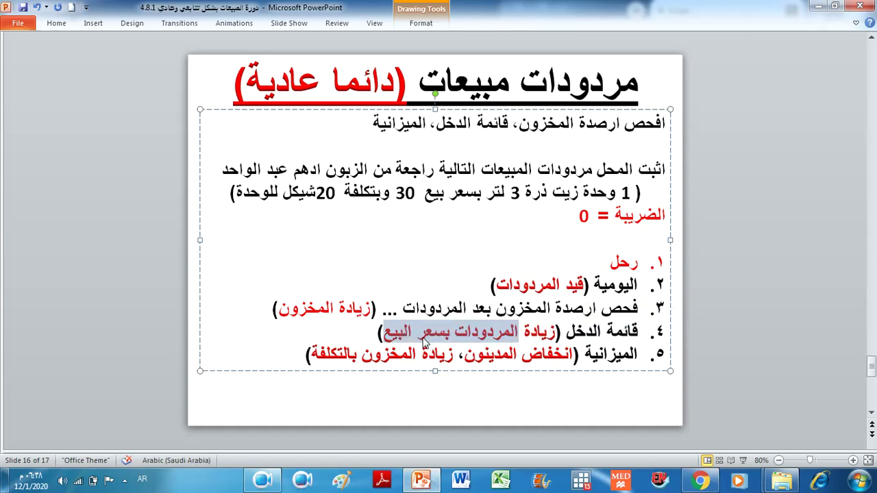
Step: Switch to Scope and highlight the sales returns amount (حسابات مردود المبيعات) in the pre-return income statement
{"action": "left_click", "coordinate": [701, 480]}
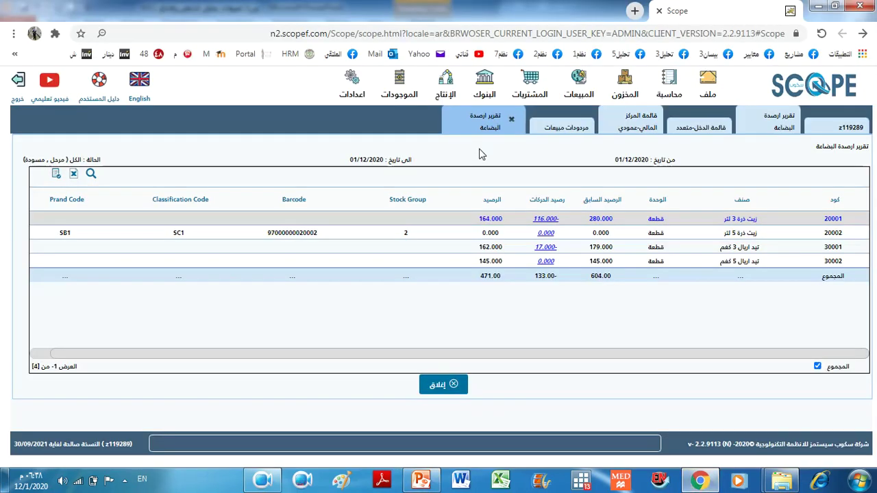
{"action": "left_click", "coordinate": [682, 134]}
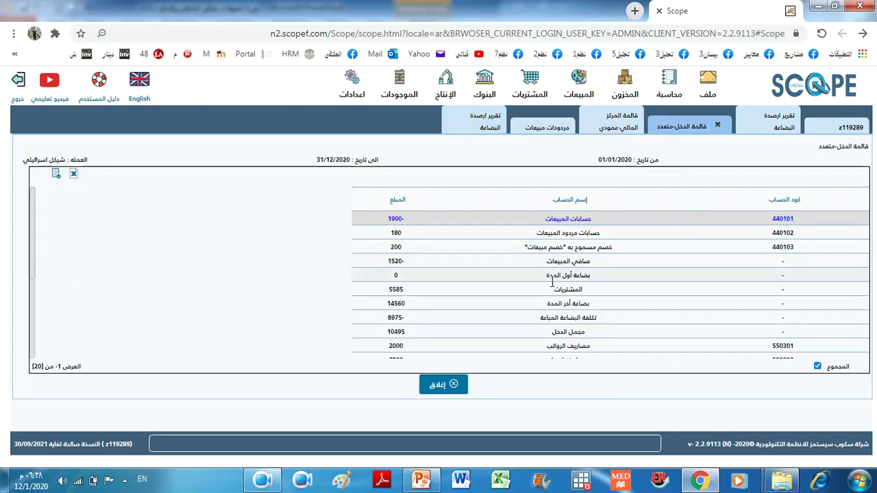
{"action": "double_click", "coordinate": [401, 233]}
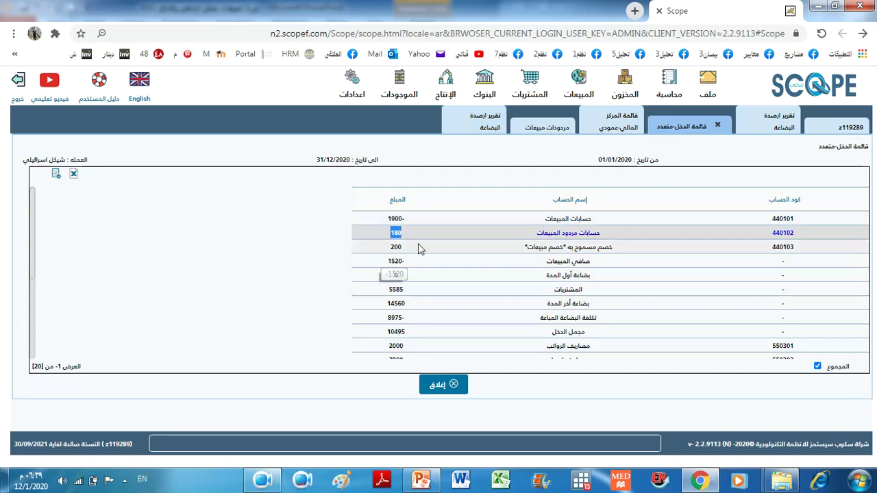
Step: Run the trial balance (ميزان المراجعة) for the period آخر سنة and generate a new multi-step income statement (قائمة الدخل-متعدد) from it
{"action": "left_click", "coordinate": [669, 95]}
{"action": "mouse_move", "coordinate": [675, 255]}
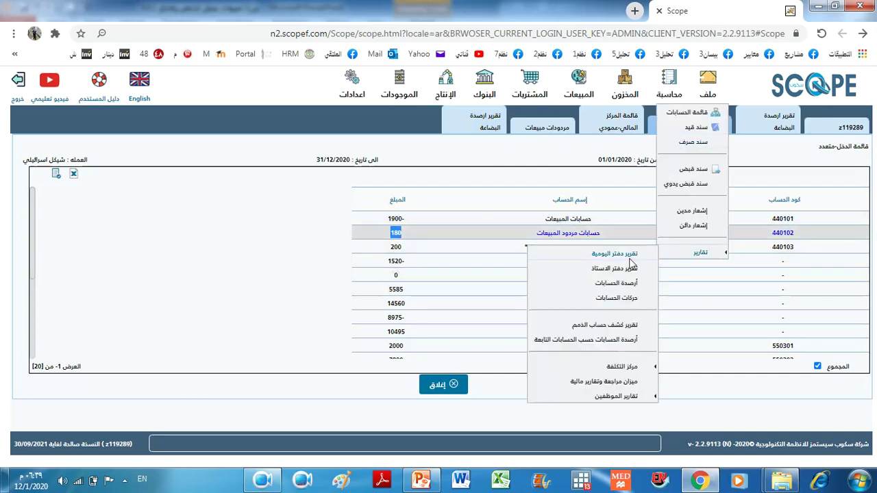
{"action": "left_click", "coordinate": [567, 369]}
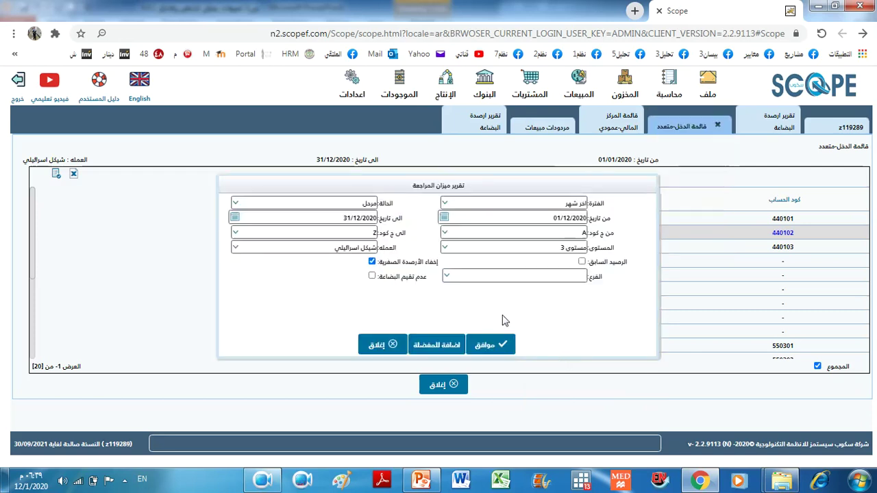
{"action": "left_click", "coordinate": [566, 207]}
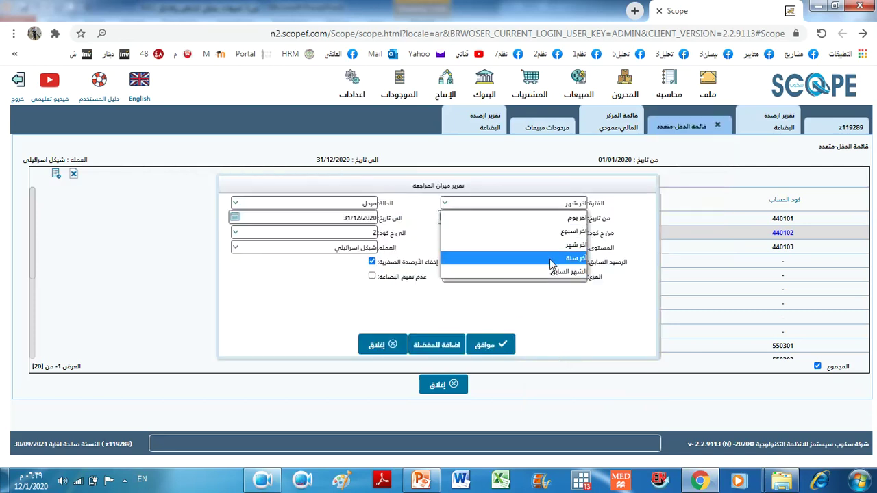
{"action": "left_click", "coordinate": [555, 259]}
{"action": "left_click", "coordinate": [503, 350]}
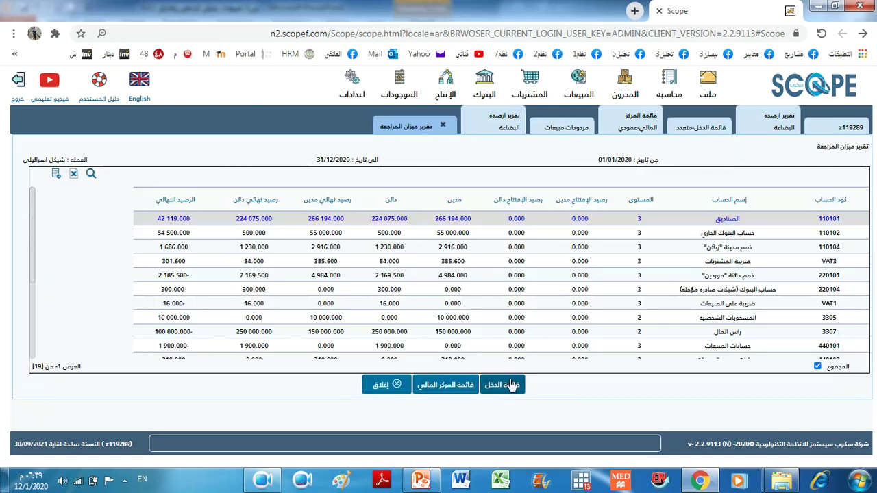
{"action": "left_click", "coordinate": [510, 385]}
{"action": "left_click", "coordinate": [458, 291]}
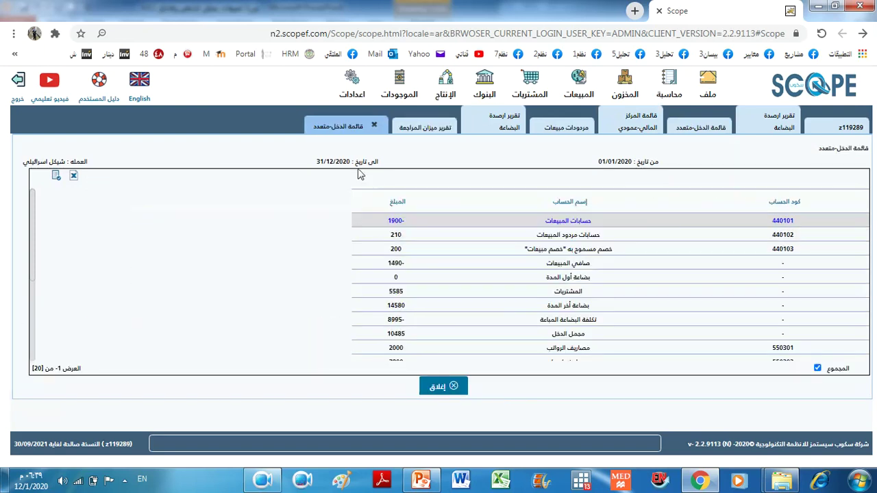
Step: Highlight the sales returns amount in the new income statement, enlarge the page to 110% and compare it with the pre-return statement
{"action": "double_click", "coordinate": [396, 233]}
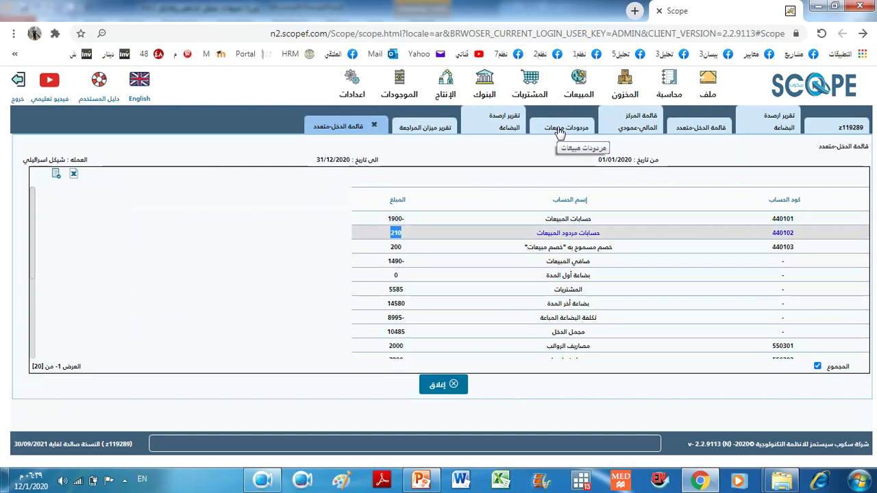
{"action": "key", "text": "ctrl+plus"}
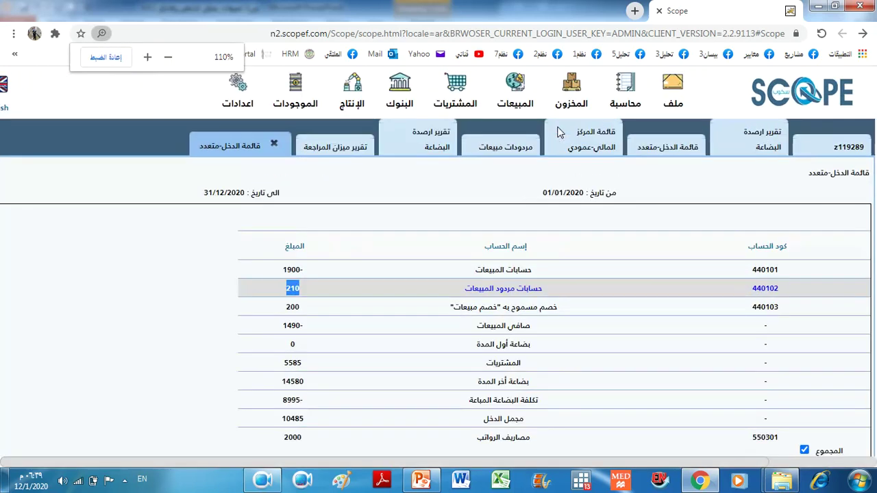
{"action": "left_click", "coordinate": [670, 147]}
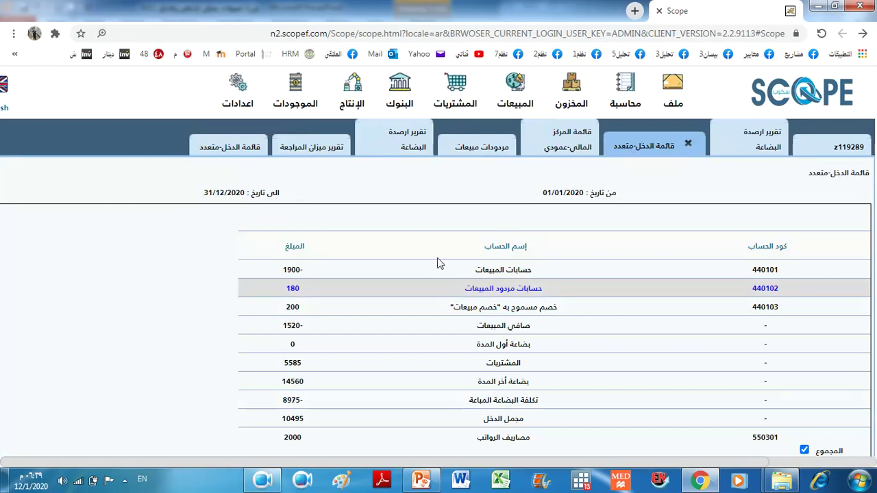
{"action": "left_click_drag", "start_coordinate": [304, 288], "coordinate": [287, 290]}
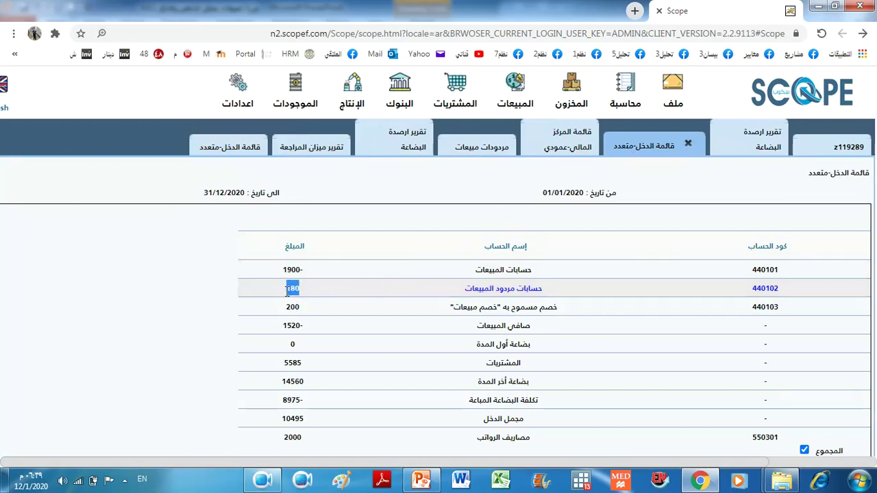
{"action": "left_click", "coordinate": [233, 150]}
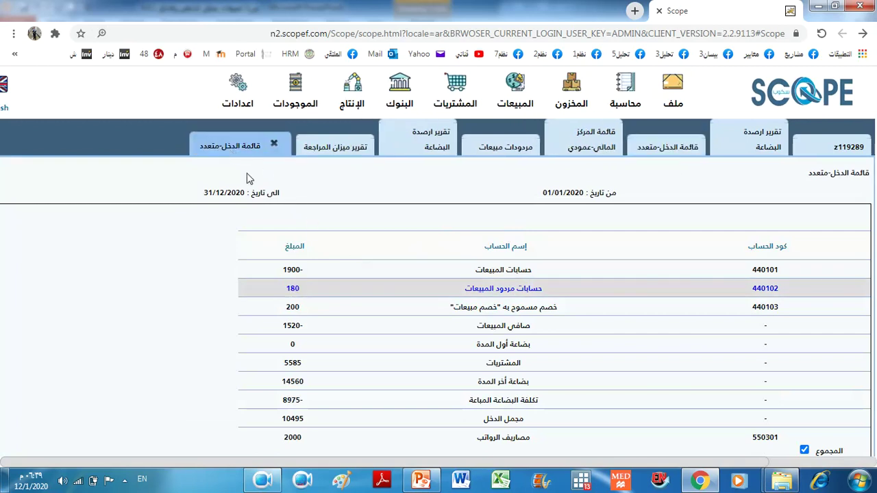
{"action": "left_click_drag", "start_coordinate": [302, 292], "coordinate": [286, 291]}
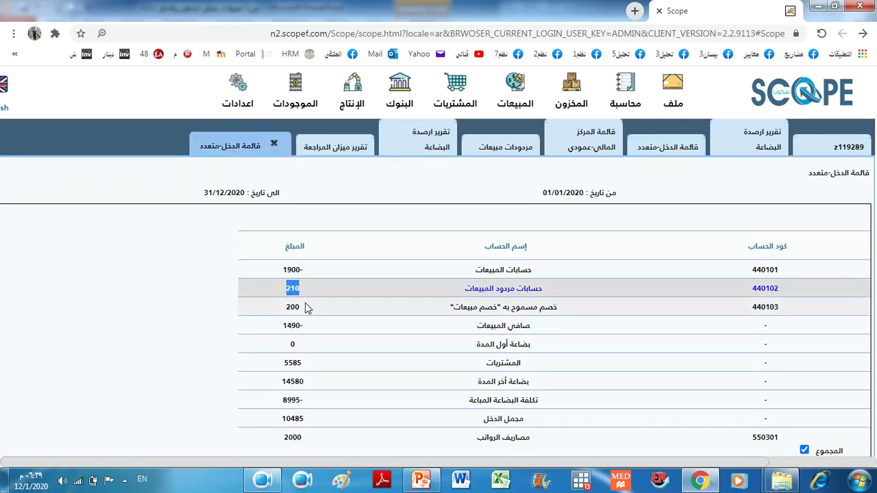
Step: Switch to PowerPoint and highlight the expected balance sheet effects, انخفاض المدينون and زيادة المخزون بالتكلفة
{"action": "left_click", "coordinate": [421, 480]}
{"action": "double_click", "coordinate": [563, 353]}
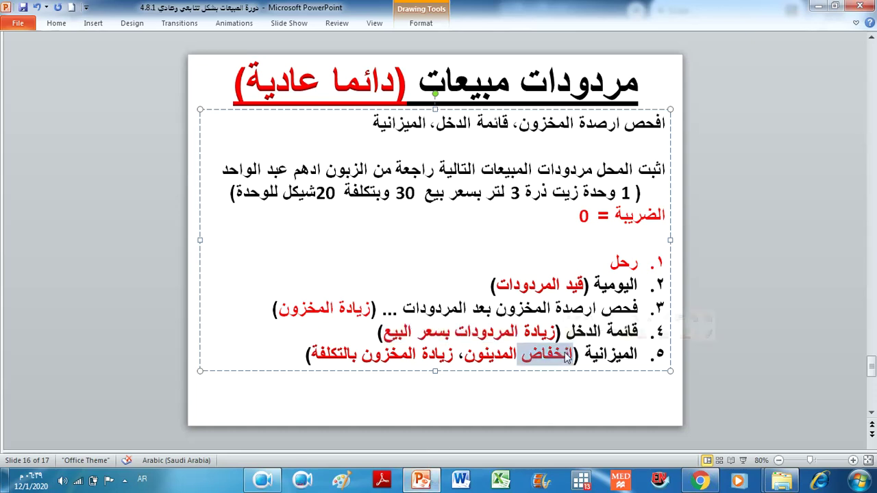
{"action": "left_click", "coordinate": [488, 355]}
{"action": "left_click_drag", "start_coordinate": [463, 355], "coordinate": [559, 365]}
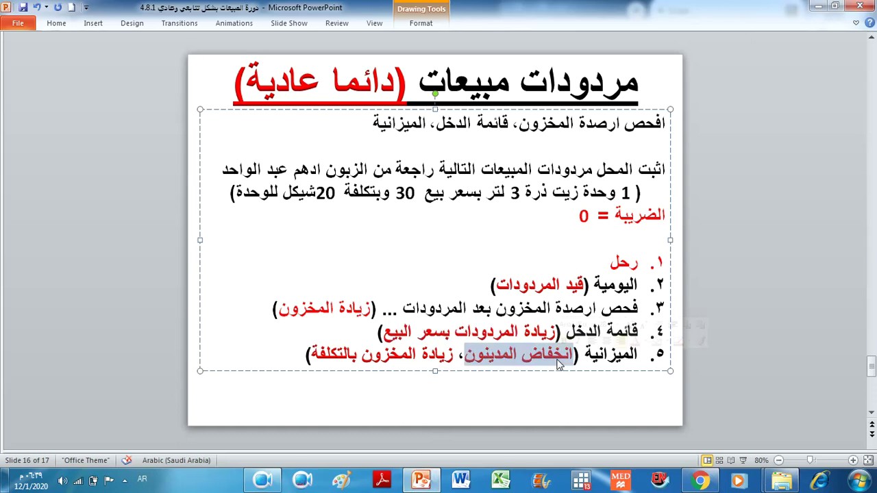
{"action": "left_click_drag", "start_coordinate": [321, 356], "coordinate": [433, 363]}
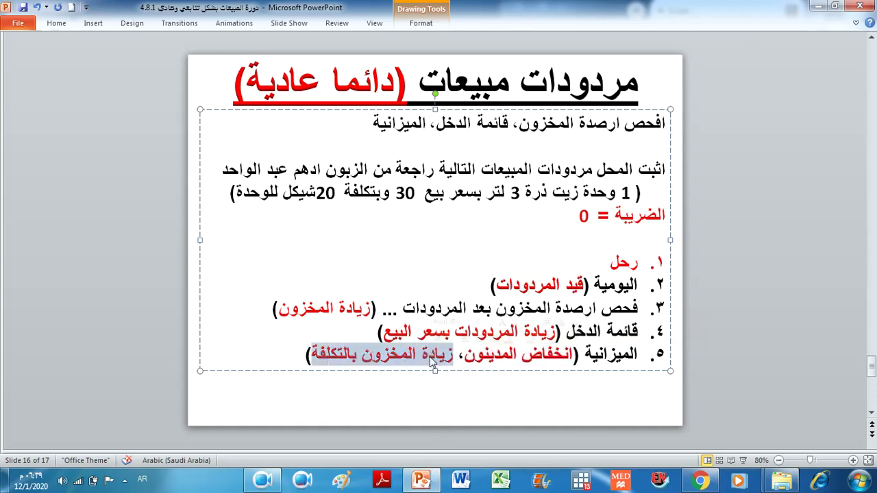
Step: In Scope, reduce the page zoom, view the pre-return balance sheet and generate a new vertical (عمودي) one from the trial balance
{"action": "left_click", "coordinate": [699, 480]}
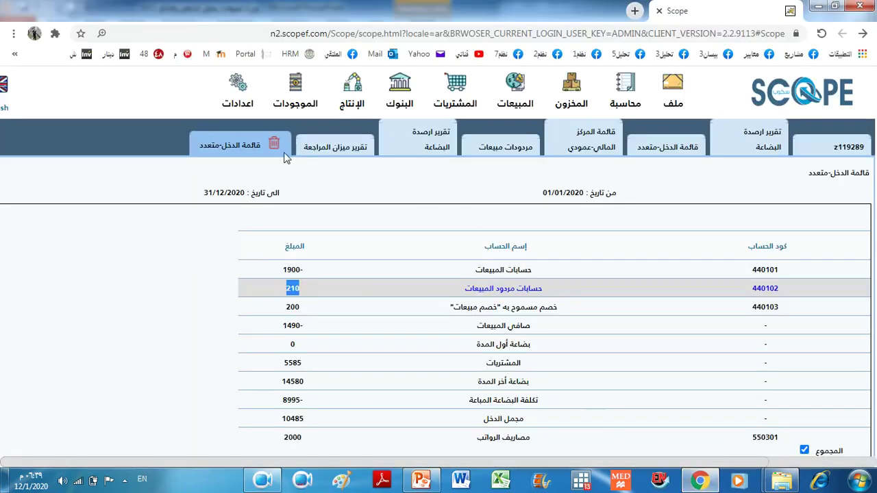
{"action": "key", "text": "ctrl+minus"}
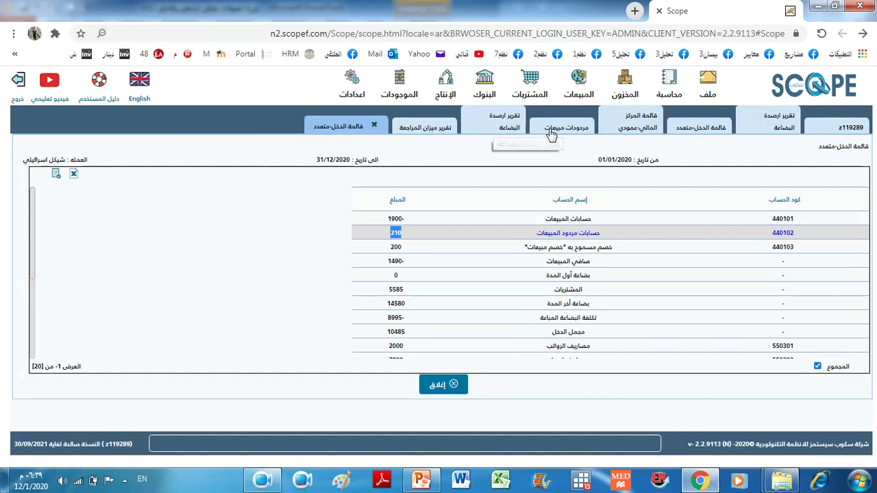
{"action": "left_click", "coordinate": [629, 125]}
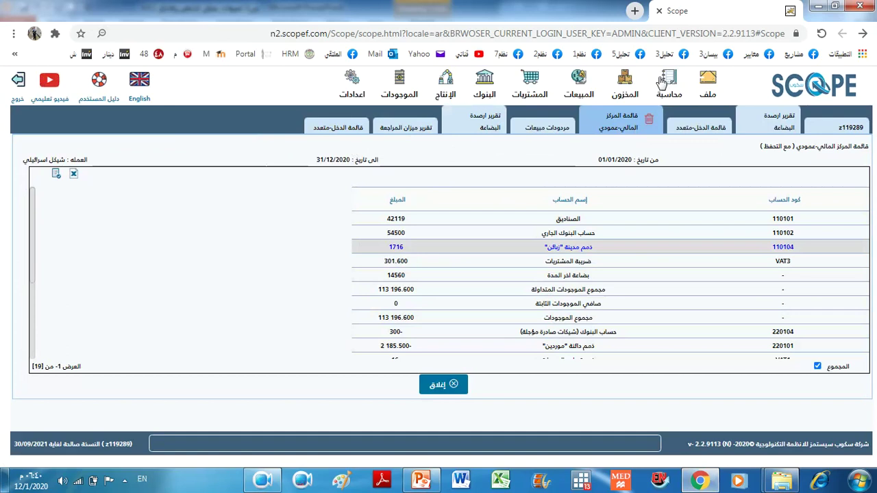
{"action": "left_click", "coordinate": [393, 132]}
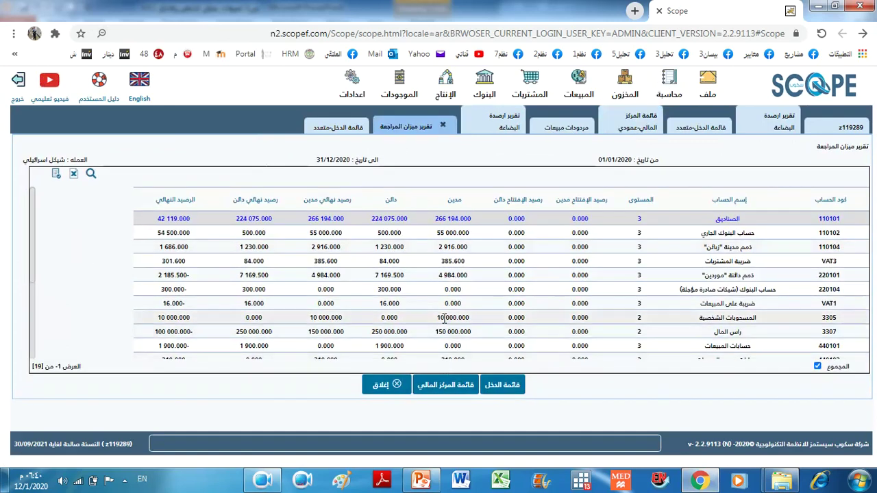
{"action": "left_click", "coordinate": [439, 388]}
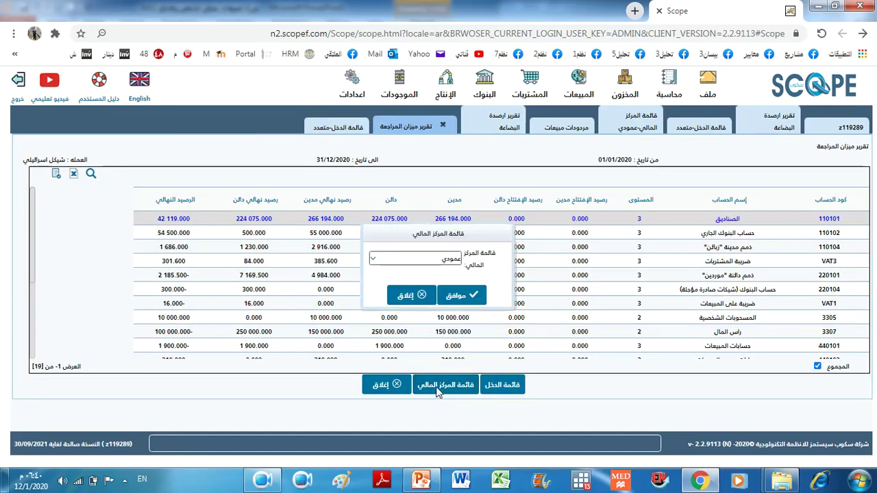
{"action": "left_click", "coordinate": [456, 296]}
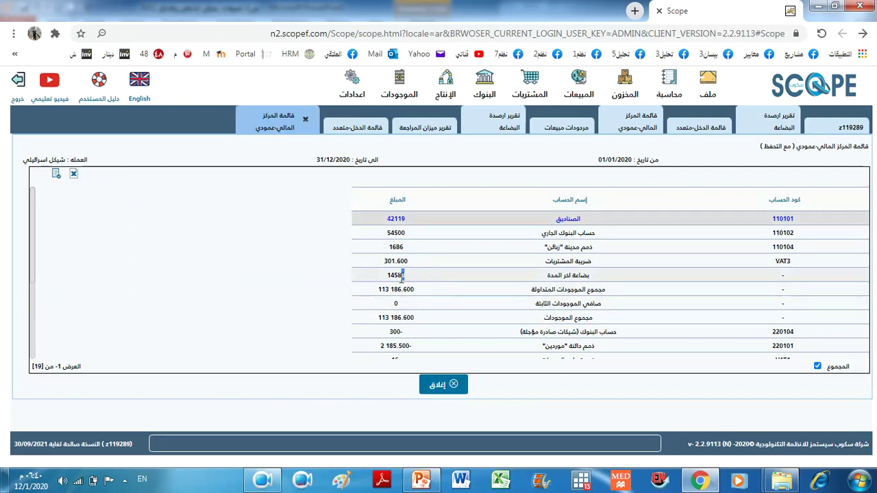
Step: Highlight the closing inventory (بضاعة اخر المدة) in the new balance sheet, enlarge the page and compare it with the pre-return balance sheet
{"action": "double_click", "coordinate": [401, 276]}
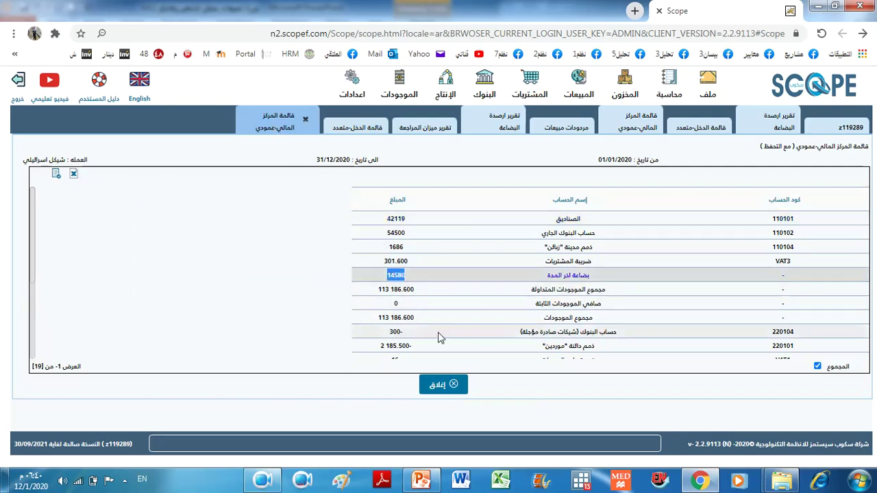
{"action": "key", "text": "ctrl+plus"}
{"action": "key", "text": "ctrl+plus"}
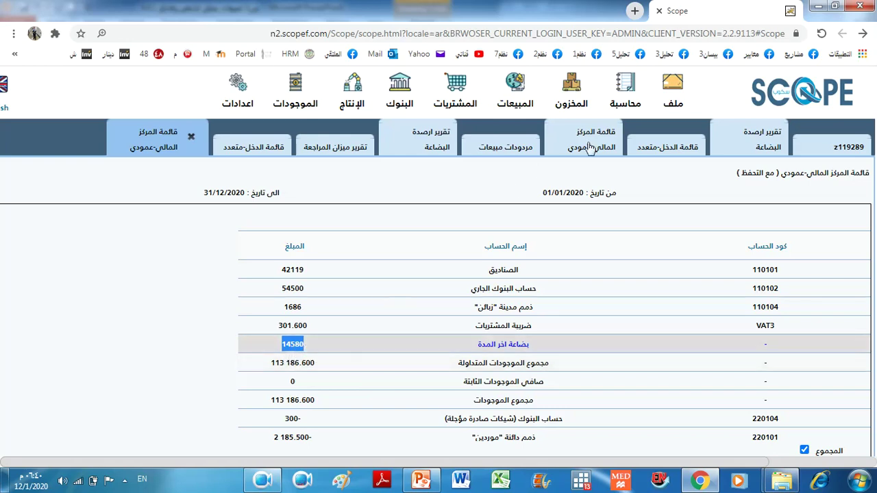
{"action": "left_click", "coordinate": [564, 154]}
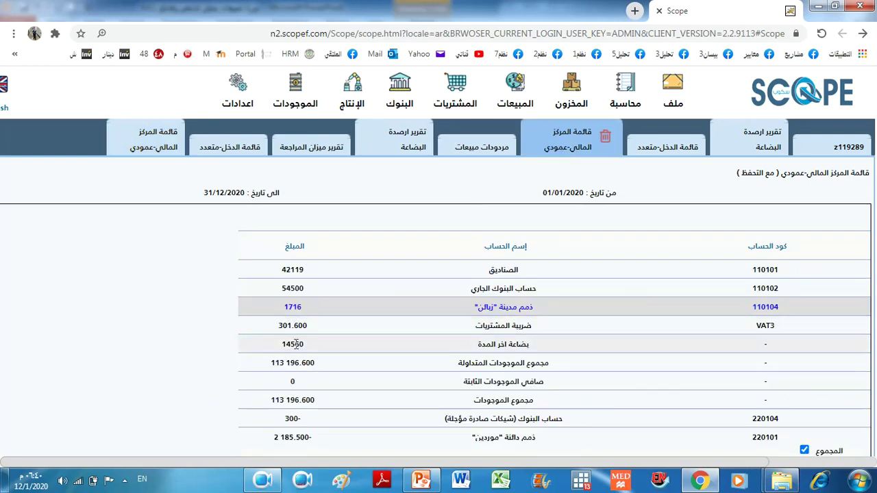
{"action": "left_click_drag", "start_coordinate": [309, 349], "coordinate": [275, 361]}
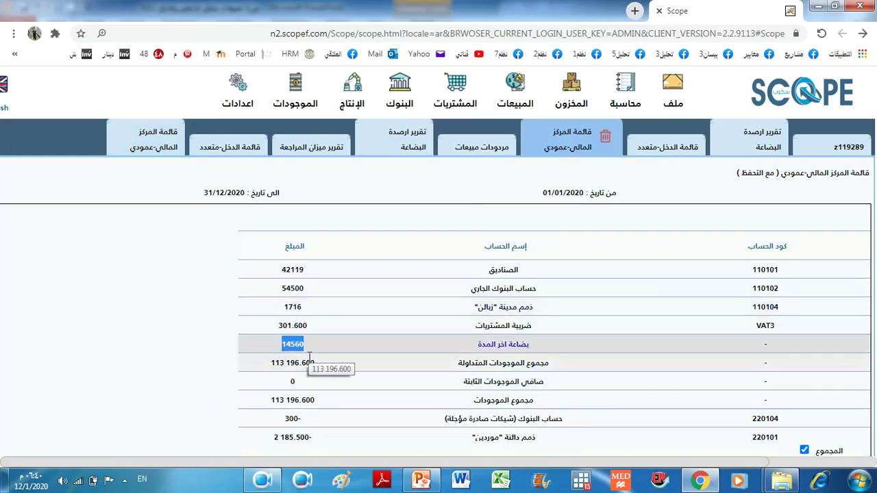
{"action": "left_click", "coordinate": [157, 150]}
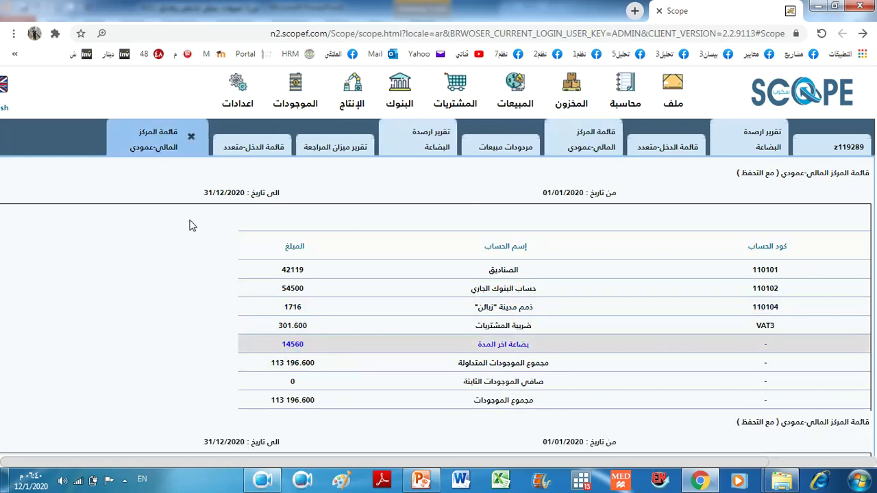
{"action": "left_click", "coordinate": [318, 354]}
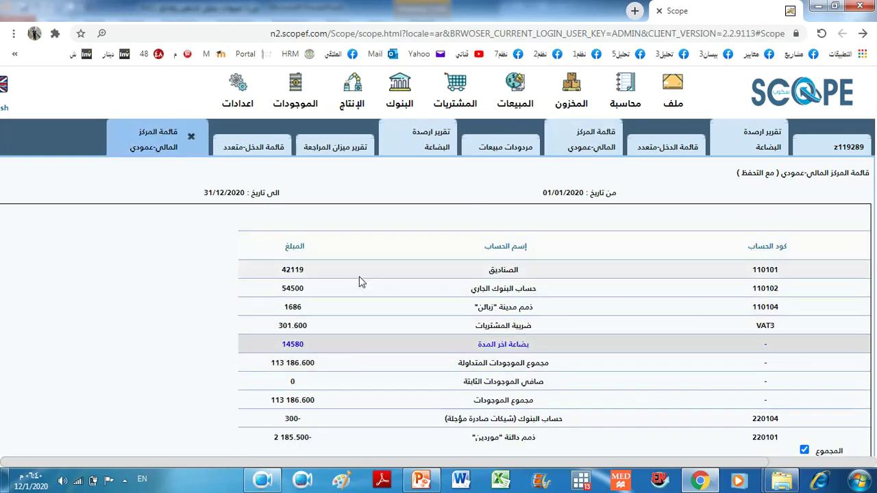
{"action": "left_click", "coordinate": [586, 154]}
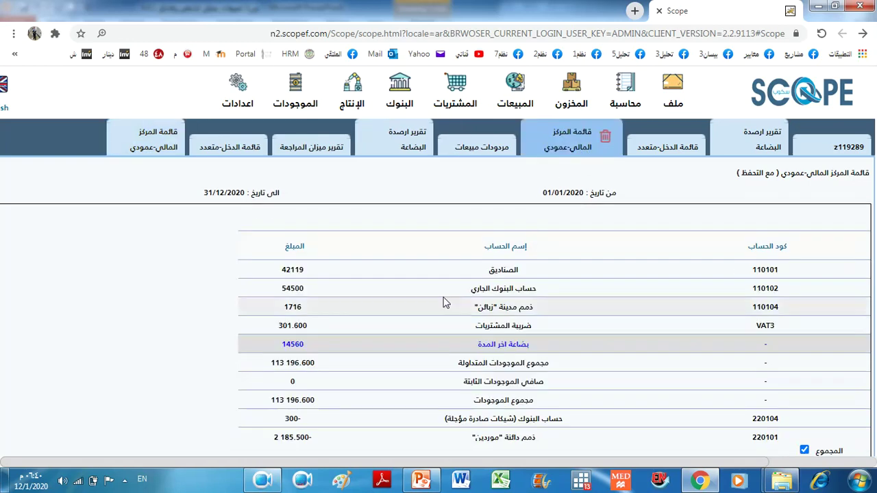
Step: Highlight the customer receivables (ذمم مدينة "زبائن") in the pre-return balance sheet and compare them with the new balance sheet
{"action": "double_click", "coordinate": [298, 308]}
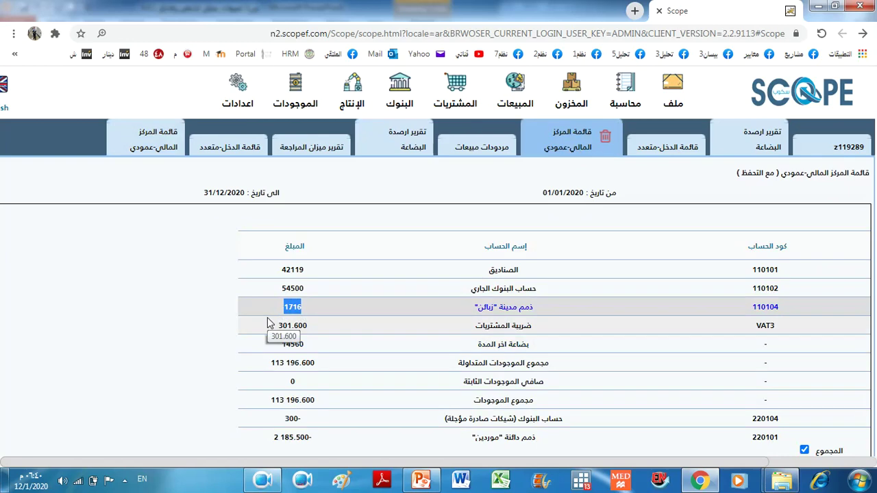
{"action": "left_click", "coordinate": [151, 145]}
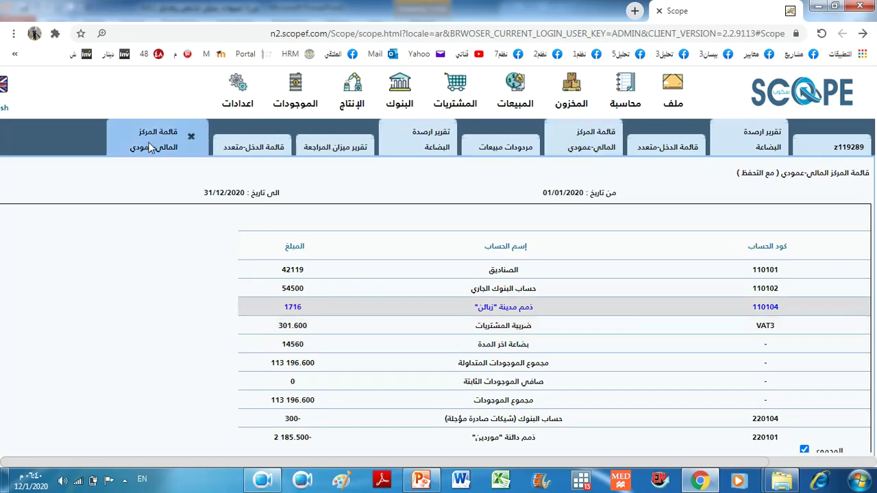
{"action": "left_click_drag", "start_coordinate": [304, 312], "coordinate": [278, 322]}
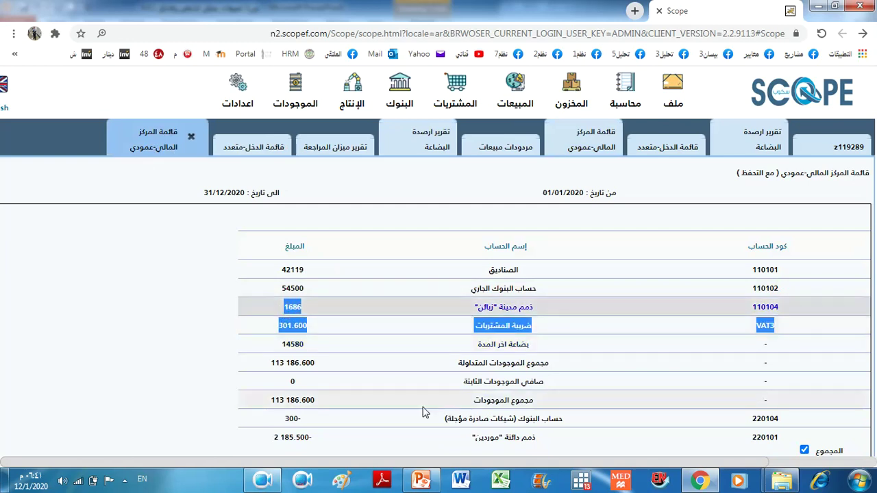
Step: Switch to PowerPoint, go to the قبض المستحق من الزبون slide and highlight كشف حساب الزبون in its first item
{"action": "left_click", "coordinate": [420, 479]}
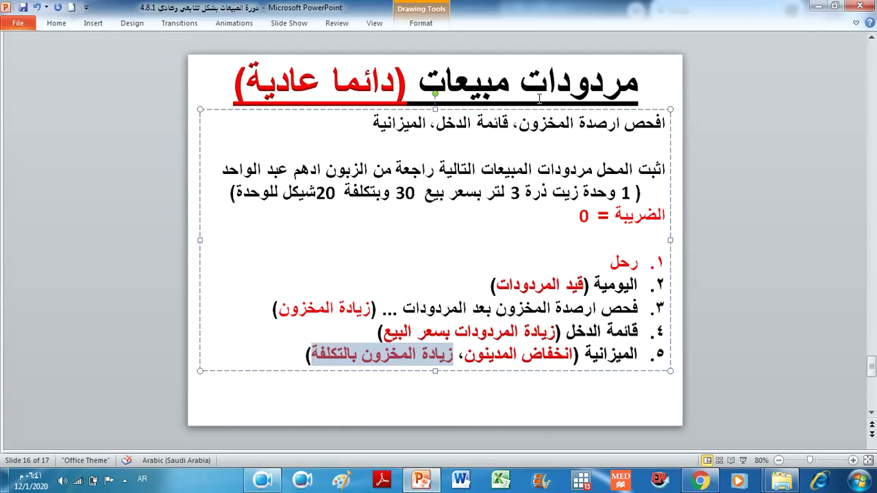
{"action": "left_click", "coordinate": [540, 100]}
{"action": "left_click", "coordinate": [872, 398]}
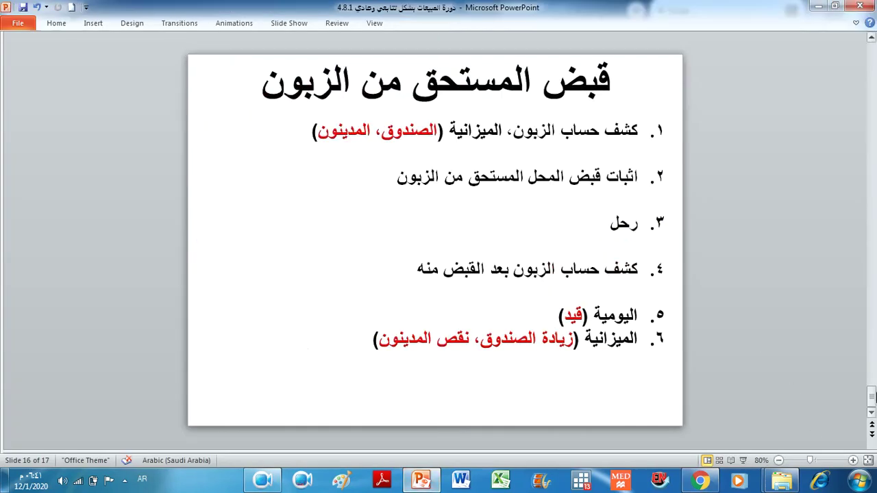
{"action": "double_click", "coordinate": [442, 91]}
{"action": "left_click", "coordinate": [572, 133]}
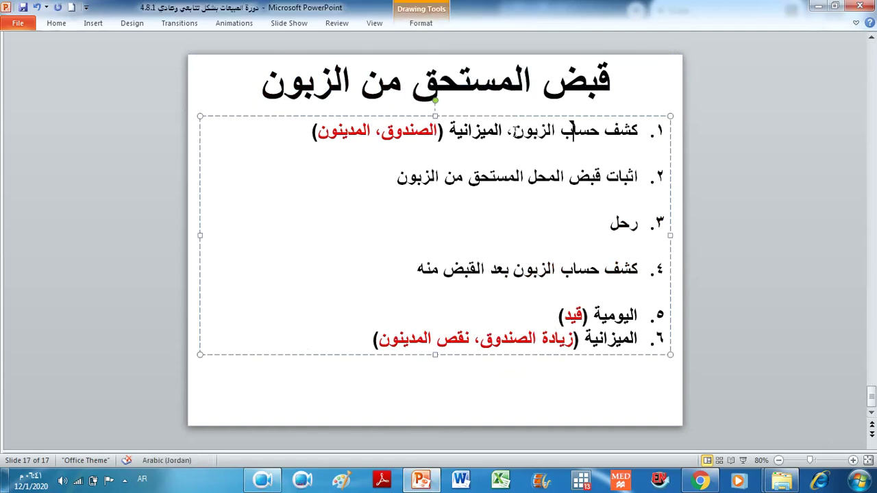
{"action": "left_click_drag", "start_coordinate": [515, 131], "coordinate": [619, 133]}
Step: Switch back to Scope and reload the page to clear all open reports
{"action": "left_click", "coordinate": [700, 481]}
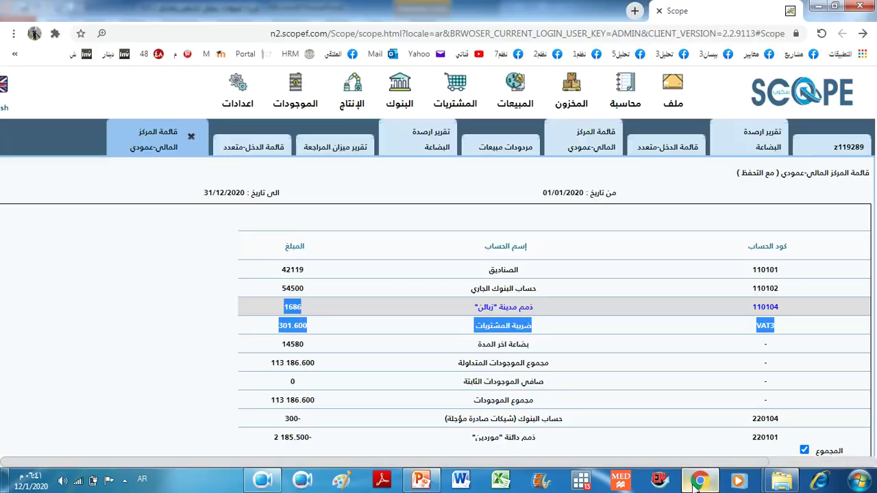
{"action": "left_click", "coordinate": [700, 482]}
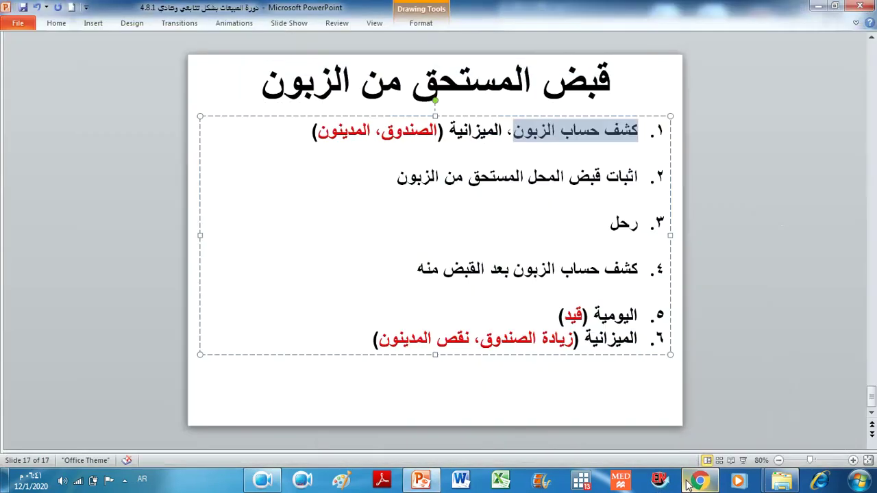
{"action": "left_click", "coordinate": [700, 483]}
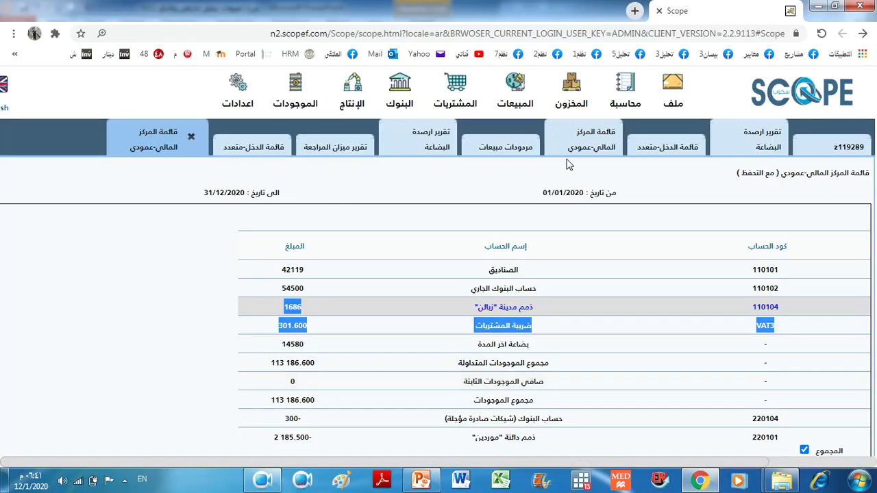
{"action": "left_click", "coordinate": [162, 152]}
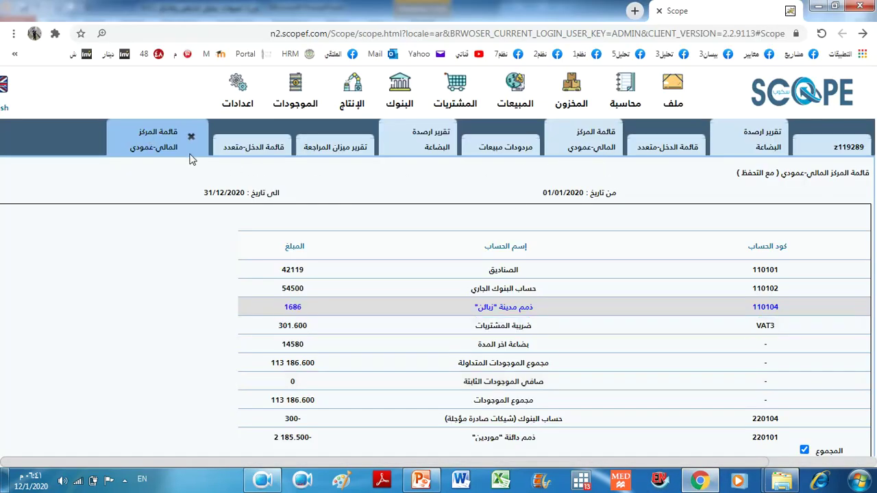
{"action": "left_click", "coordinate": [606, 38]}
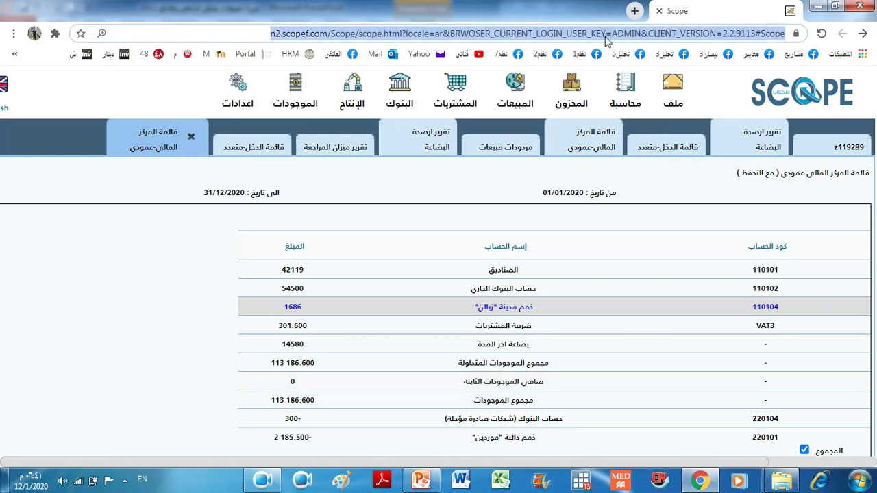
{"action": "key", "text": "Return"}
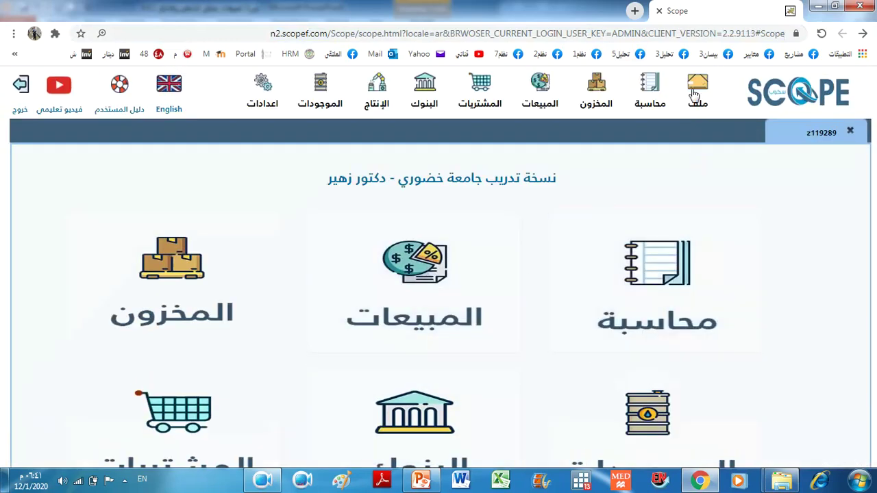
Step: Generate the customer account statement (تقرير كشف حساب الزبون) for the customer who returned the goods and highlight the final balance
{"action": "left_click", "coordinate": [546, 102]}
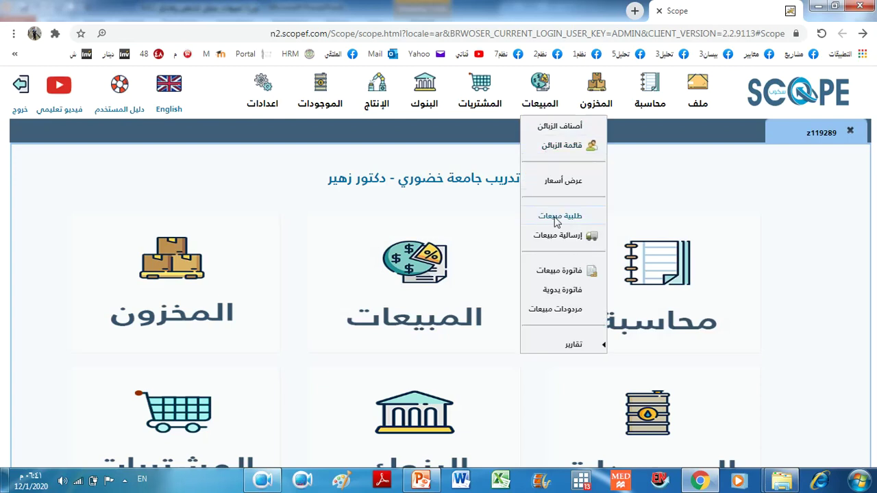
{"action": "mouse_move", "coordinate": [564, 345]}
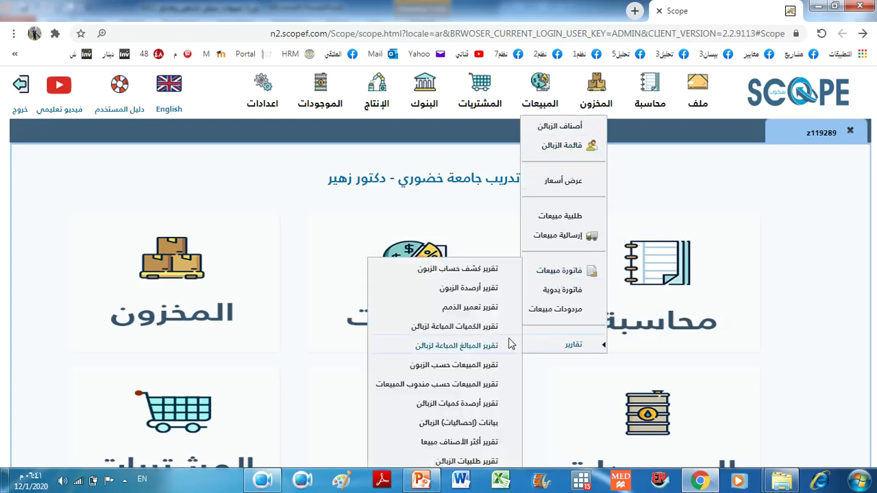
{"action": "left_click", "coordinate": [458, 270]}
{"action": "key", "text": "ctrl+minus"}
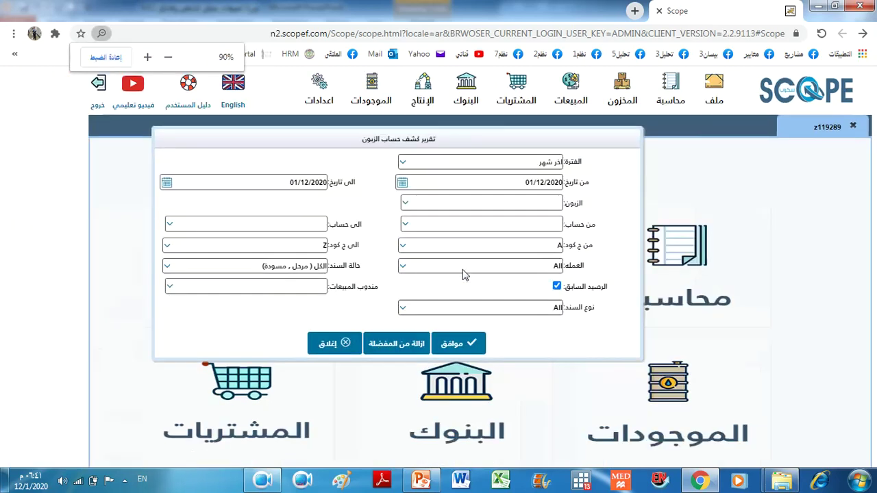
{"action": "left_click", "coordinate": [481, 180]}
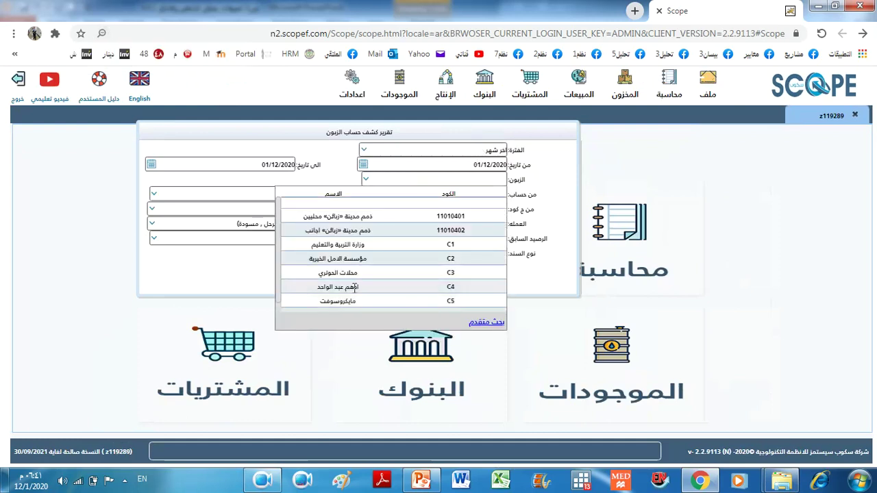
{"action": "left_click", "coordinate": [356, 286]}
{"action": "left_click", "coordinate": [417, 280]}
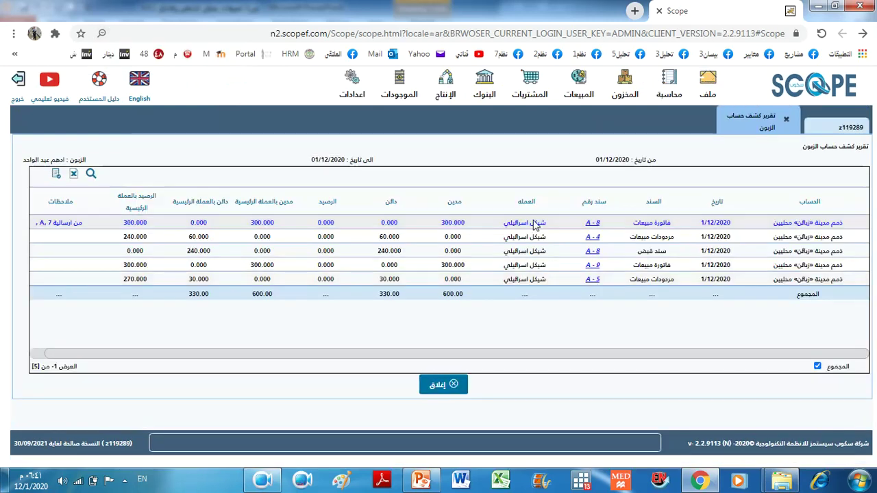
{"action": "left_click_drag", "start_coordinate": [125, 285], "coordinate": [148, 284]}
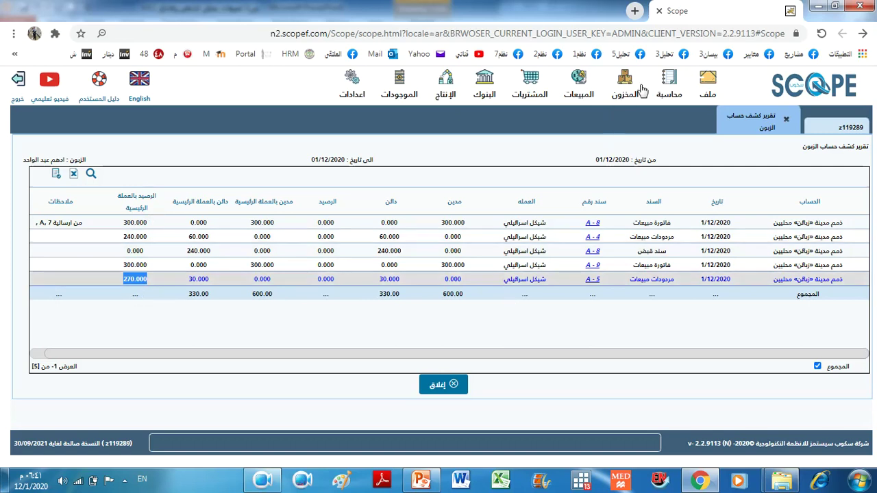
Step: Generate the trial balance for the last year (اخر سنة) and a vertical (عمودي) balance sheet from it
{"action": "left_click", "coordinate": [670, 88]}
{"action": "mouse_move", "coordinate": [693, 256]}
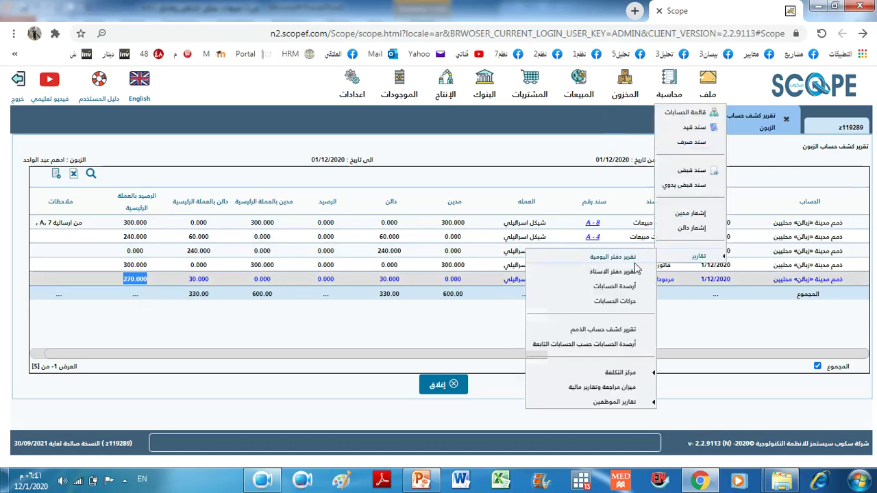
{"action": "left_click", "coordinate": [600, 389]}
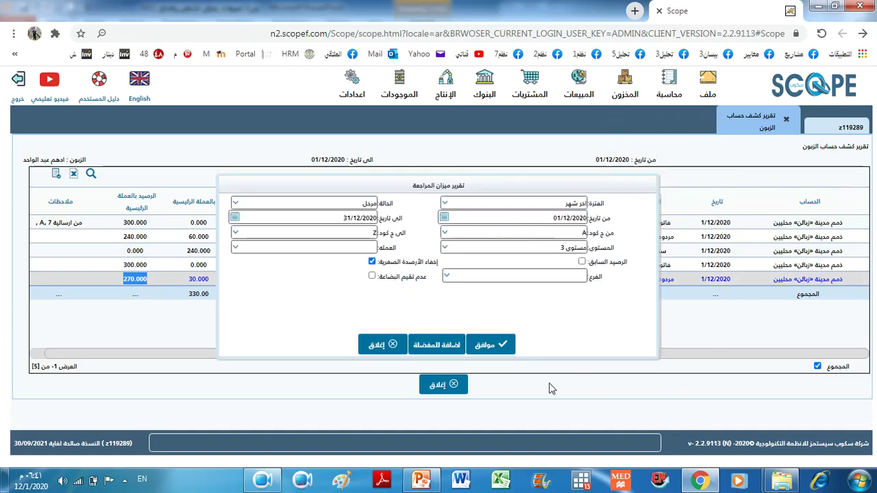
{"action": "left_click", "coordinate": [560, 204]}
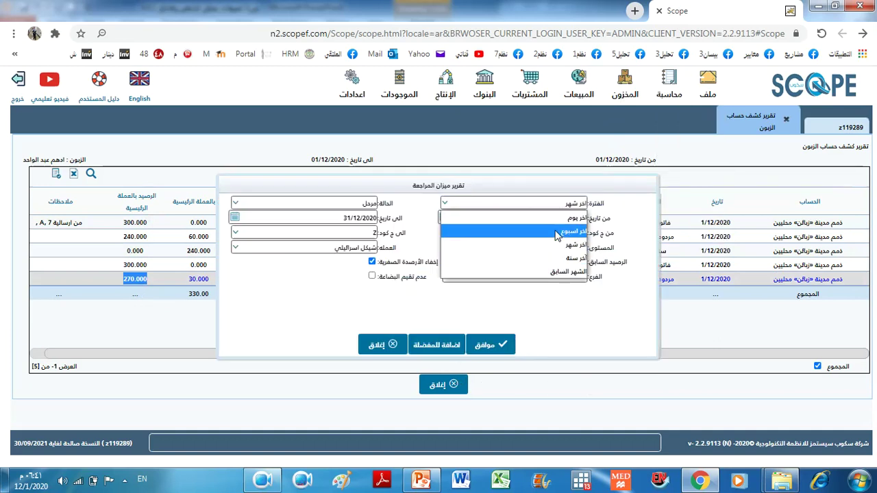
{"action": "left_click", "coordinate": [507, 264]}
{"action": "left_click", "coordinate": [490, 345]}
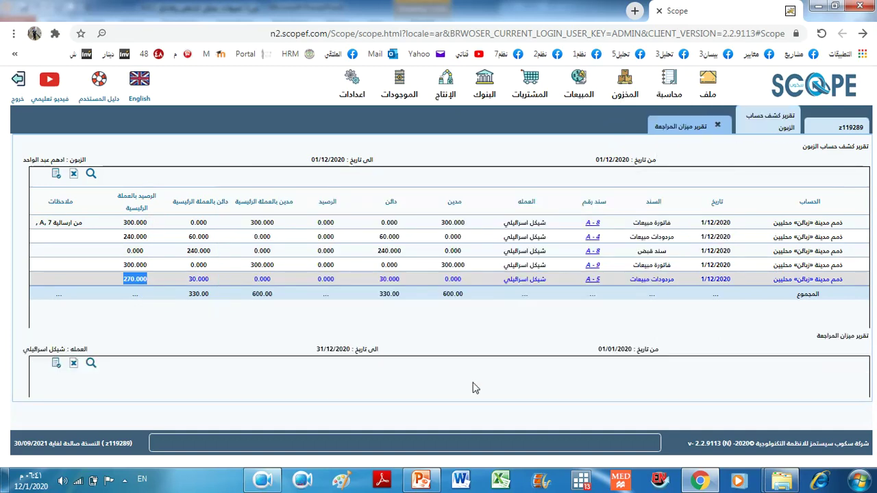
{"action": "left_click", "coordinate": [444, 388]}
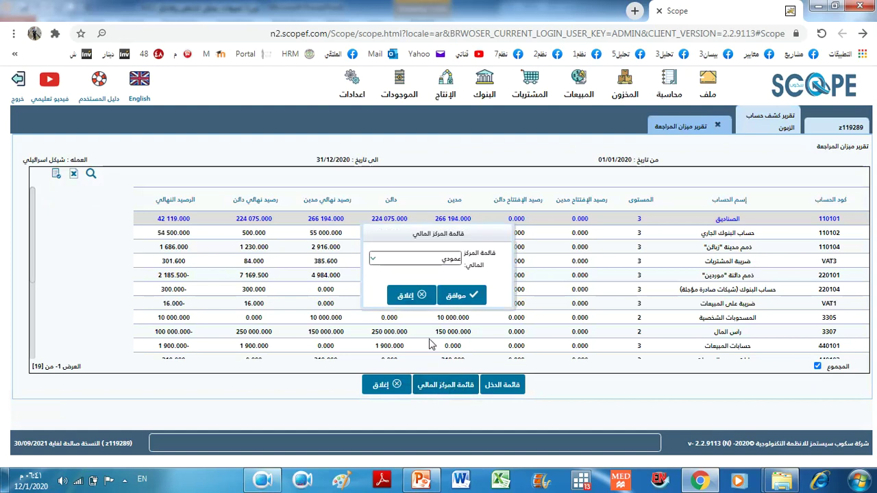
{"action": "left_click", "coordinate": [432, 294]}
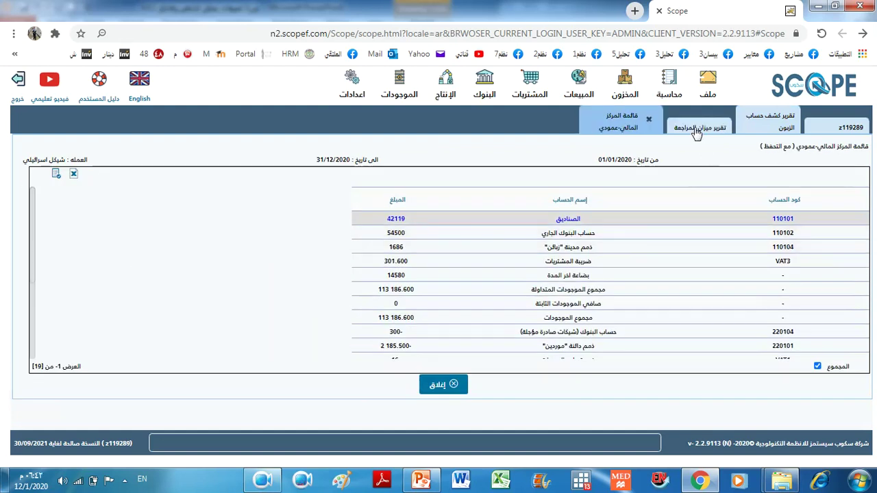
Step: Close the trial balance report, keeping the customer statement and the balance sheet open
{"action": "left_click", "coordinate": [683, 128]}
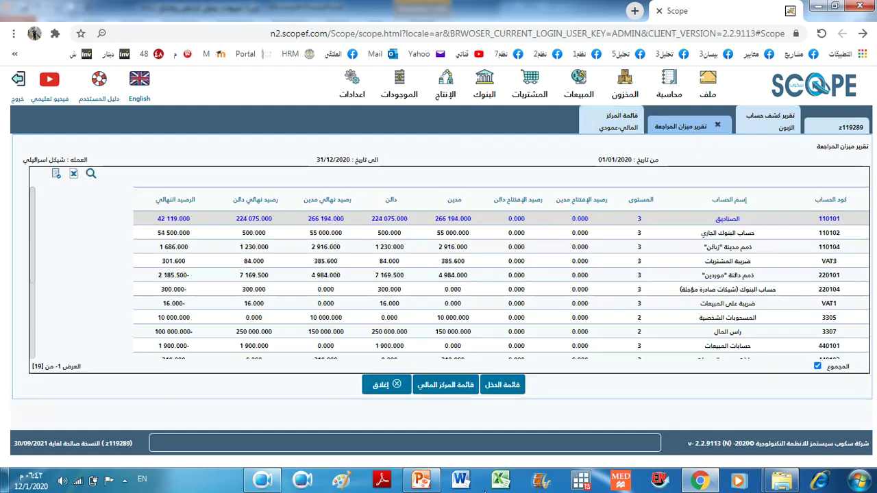
{"action": "left_click", "coordinate": [422, 482]}
{"action": "left_click", "coordinate": [422, 482]}
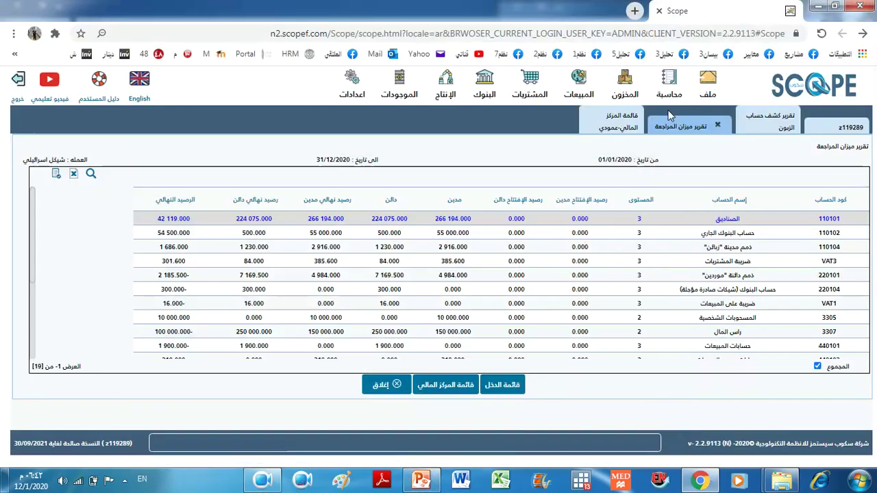
{"action": "left_click", "coordinate": [721, 128]}
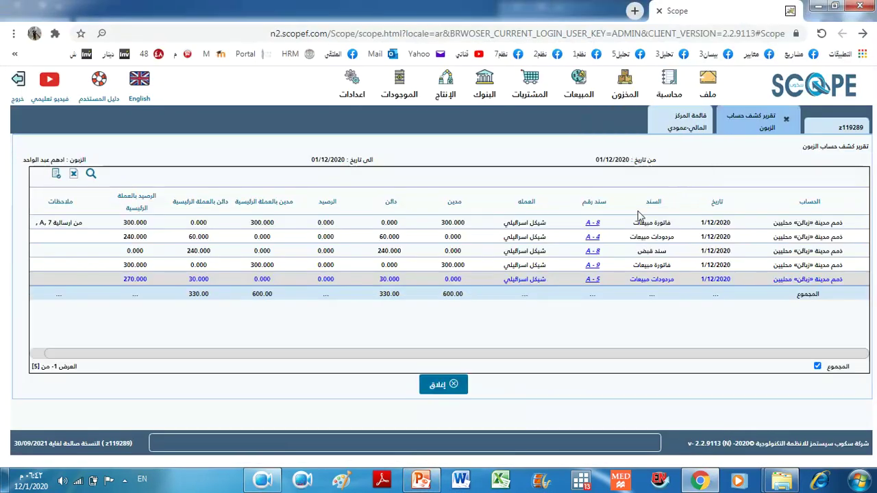
Step: Highlight قبض in the PowerPoint slide's second item, then return to Scope and highlight the customer's final balance in the statement
{"action": "key", "text": "alt+Tab"}
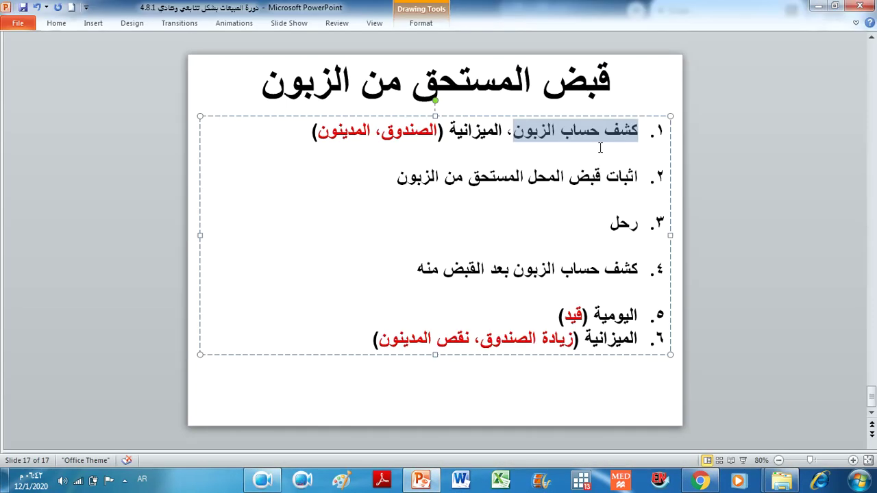
{"action": "triple_click", "coordinate": [587, 177]}
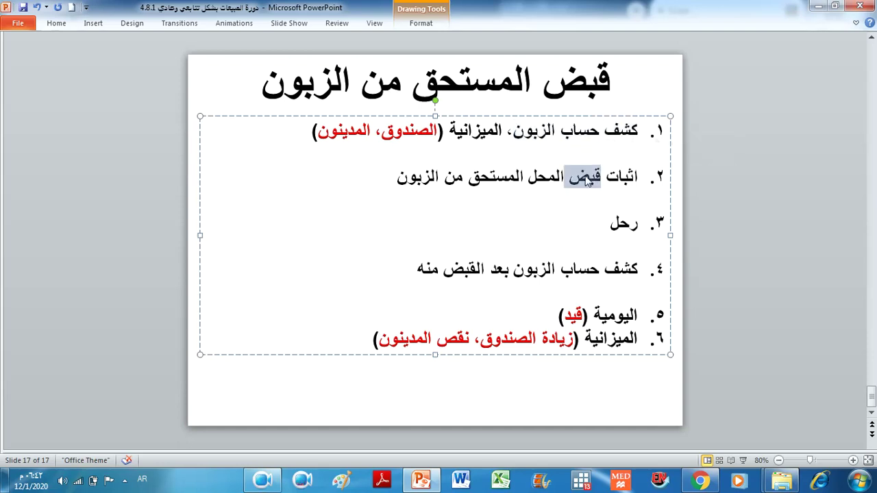
{"action": "left_click", "coordinate": [699, 482]}
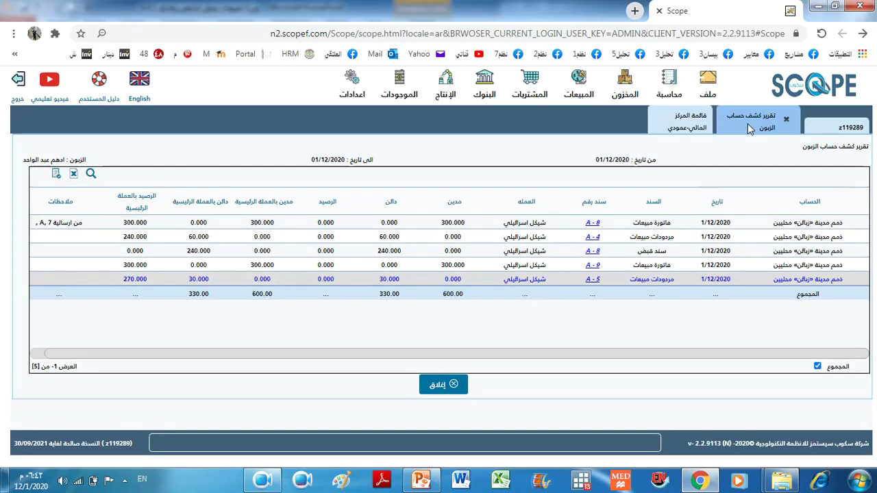
{"action": "left_click_drag", "start_coordinate": [140, 279], "coordinate": [126, 294]}
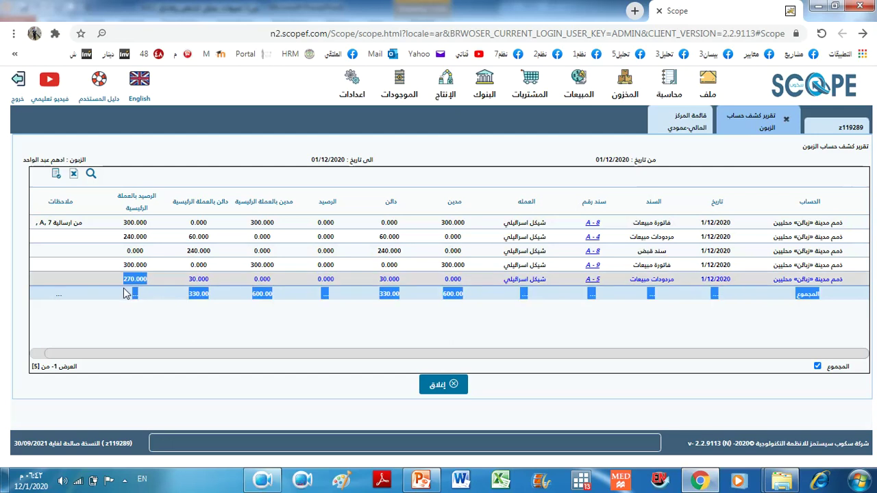
Step: Start a new receipt voucher (سند قبض) for the customer shown in the statement and set its amount to 270
{"action": "left_click", "coordinate": [668, 89]}
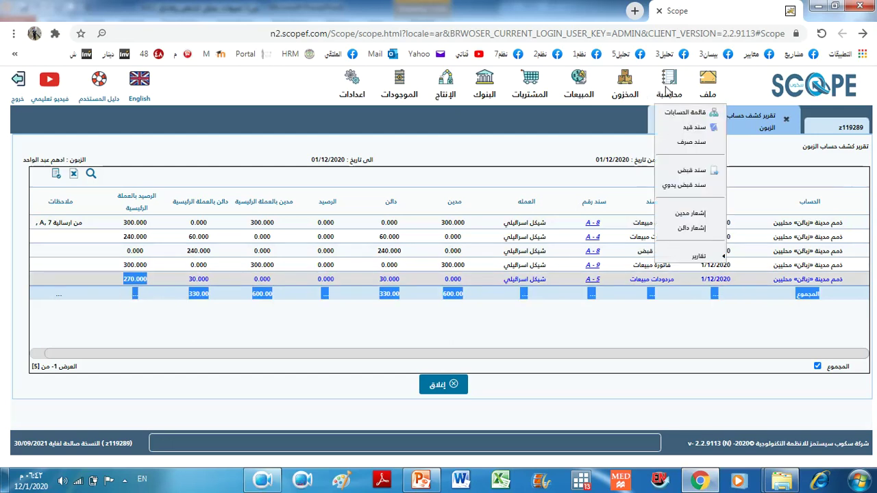
{"action": "left_click", "coordinate": [693, 170]}
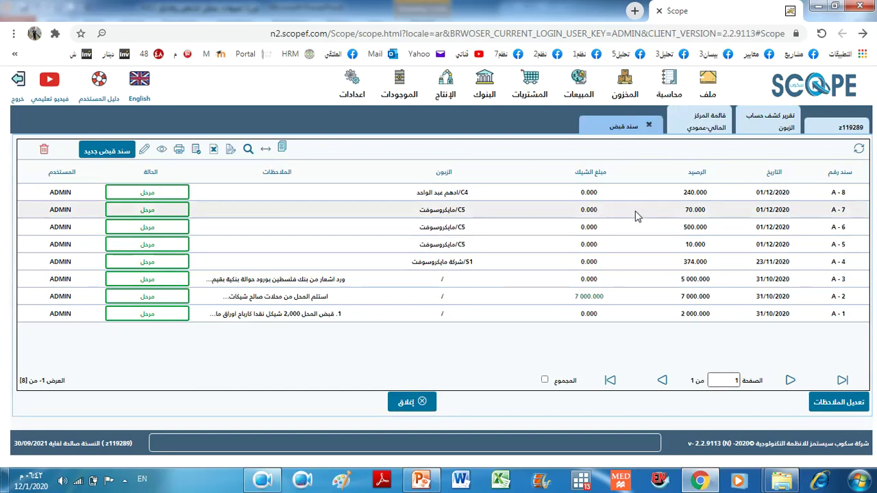
{"action": "left_click", "coordinate": [94, 149]}
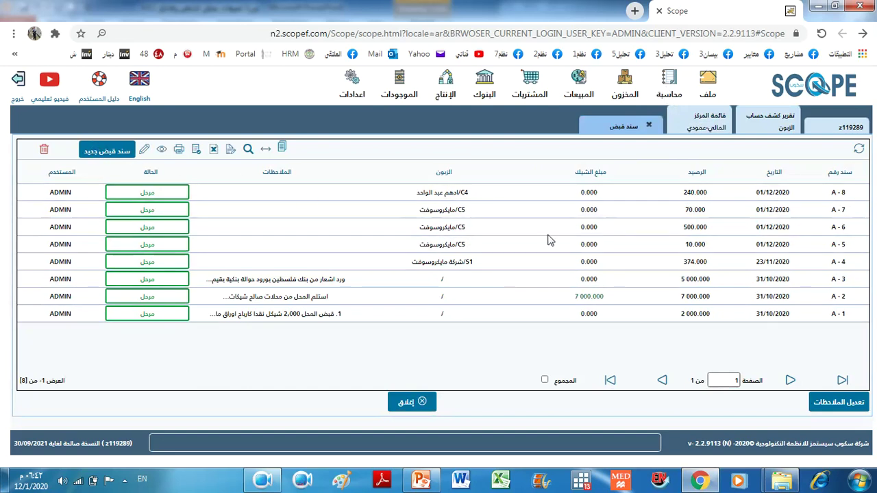
{"action": "left_click", "coordinate": [713, 201]}
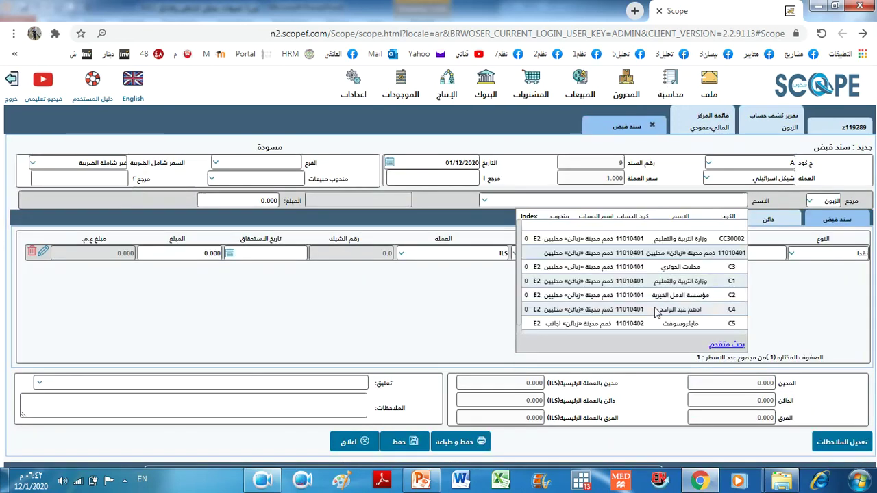
{"action": "left_click", "coordinate": [670, 310]}
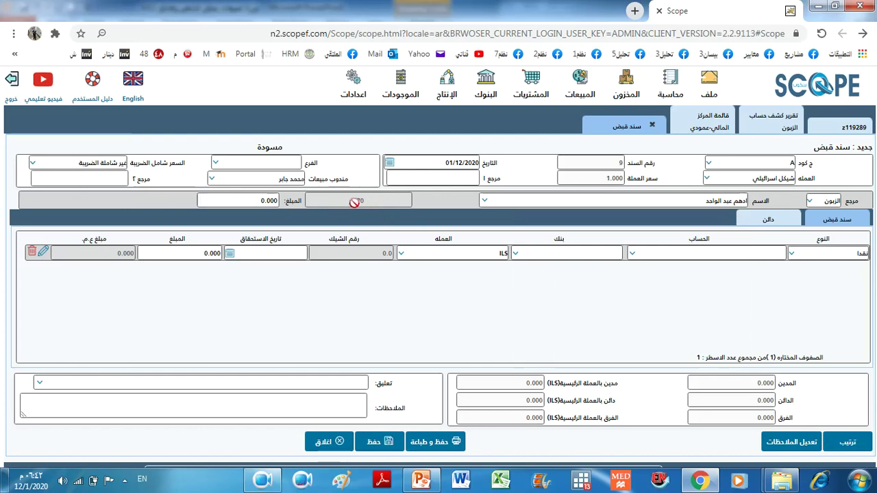
{"action": "left_click", "coordinate": [273, 200]}
{"action": "type", "text": "279"}
Step: Fill the voucher's payment line as cash (نقدا) received into the account صندوق نقدي رئيسي
{"action": "left_click", "coordinate": [800, 253]}
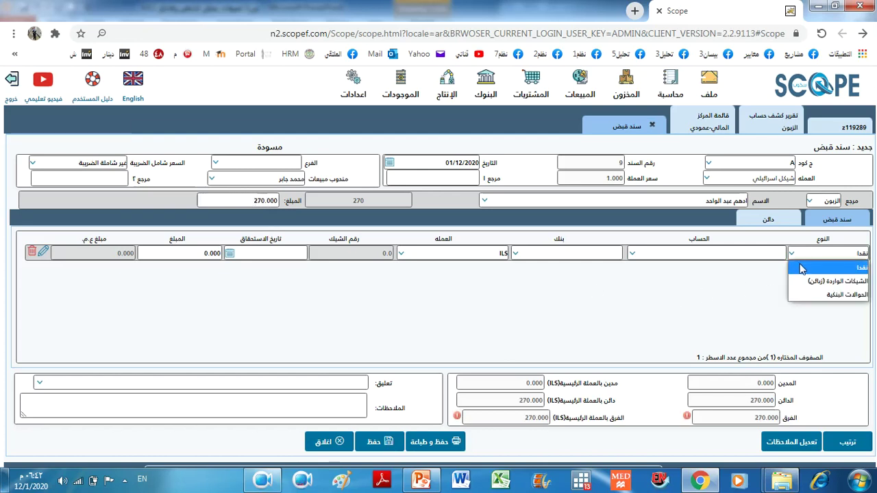
{"action": "left_click", "coordinate": [801, 269]}
{"action": "left_click", "coordinate": [709, 251]}
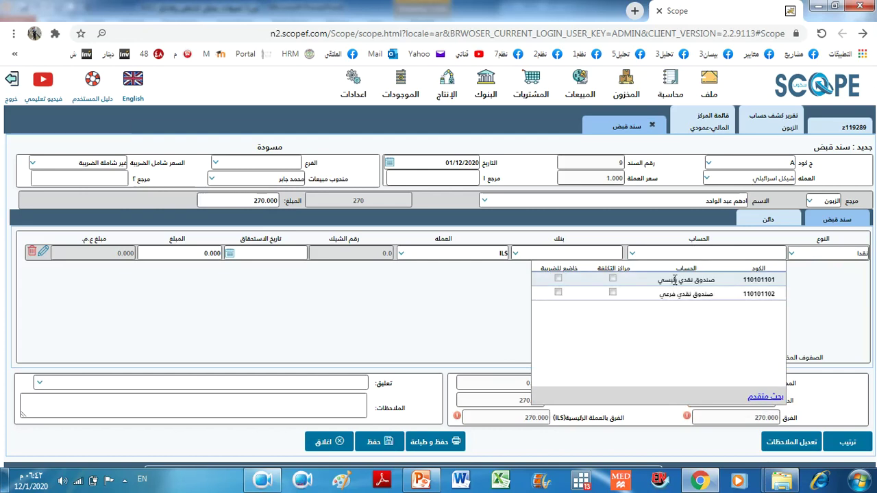
{"action": "left_click", "coordinate": [655, 282]}
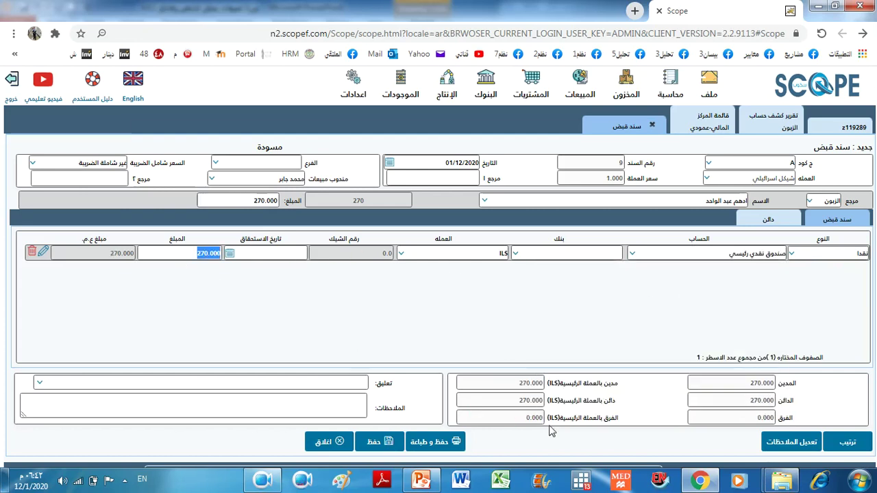
Step: Save the receipt voucher with printing and check the amounts allocated to the customer's two open sales invoices
{"action": "left_click", "coordinate": [452, 442]}
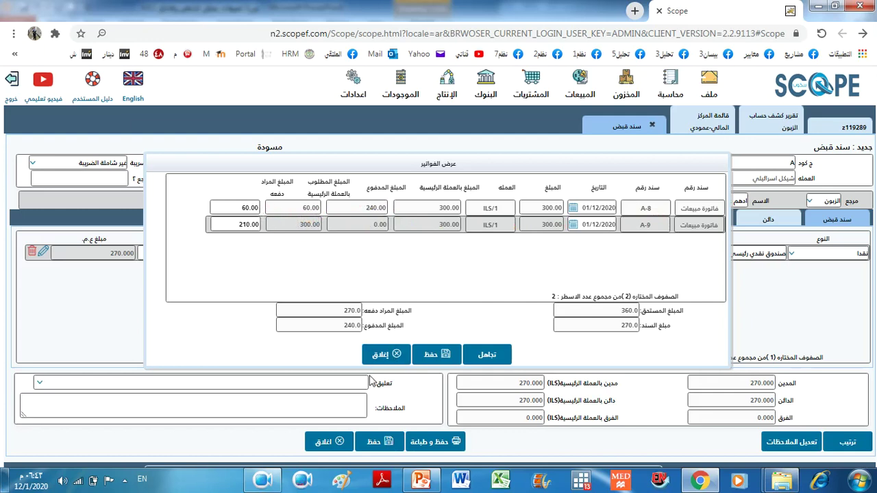
{"action": "left_click", "coordinate": [265, 483]}
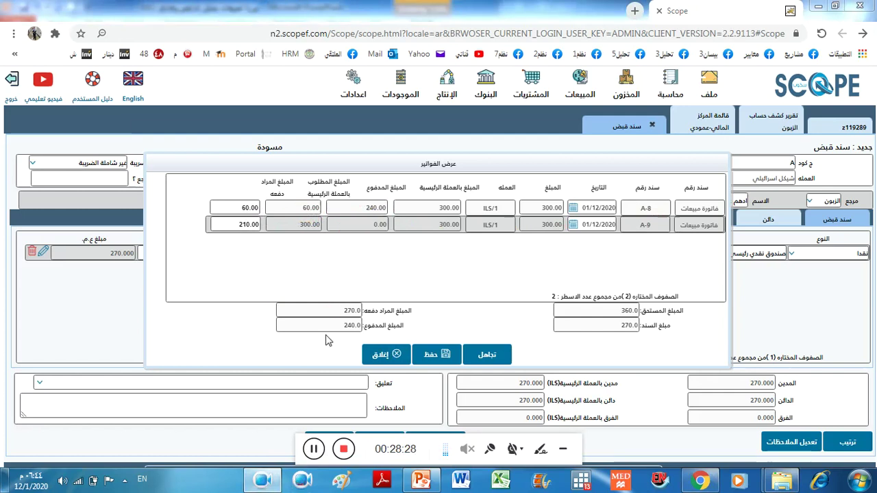
{"action": "left_click", "coordinate": [245, 207]}
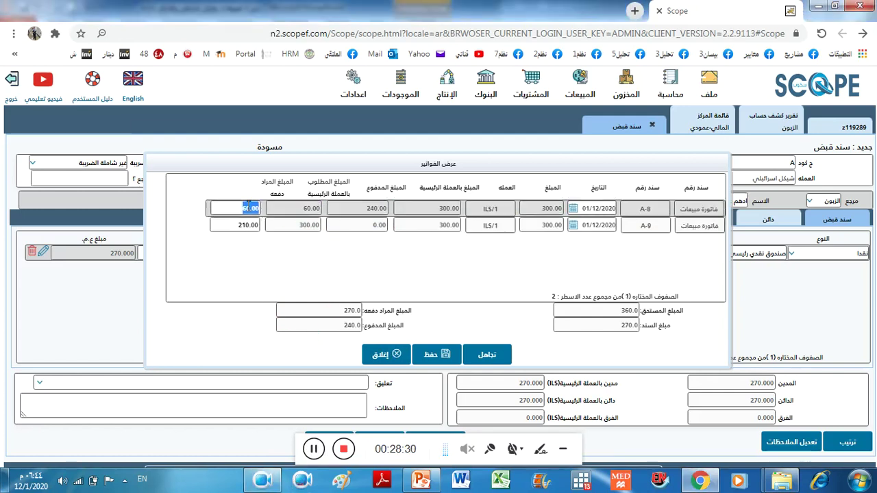
{"action": "left_click", "coordinate": [240, 225]}
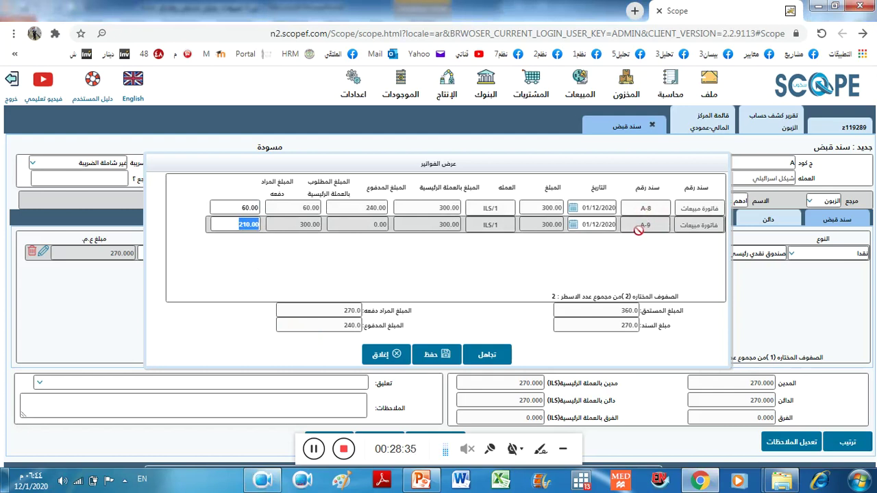
{"action": "left_click", "coordinate": [244, 207]}
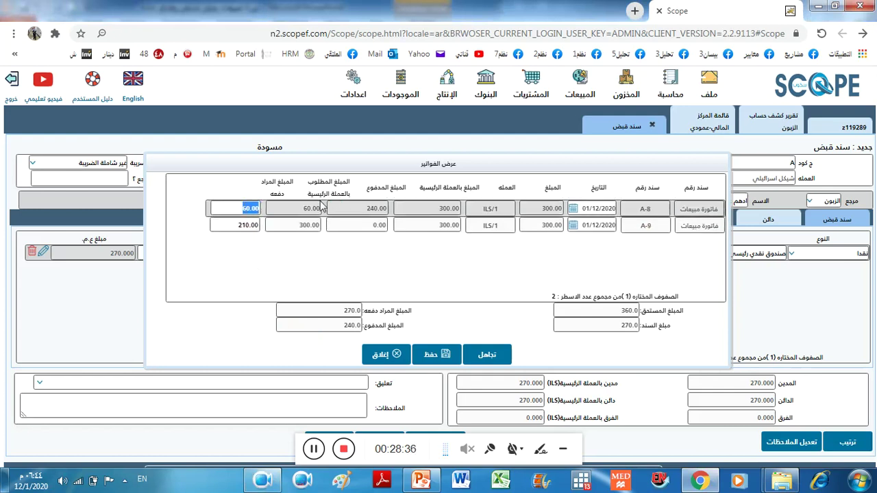
{"action": "left_click", "coordinate": [250, 226]}
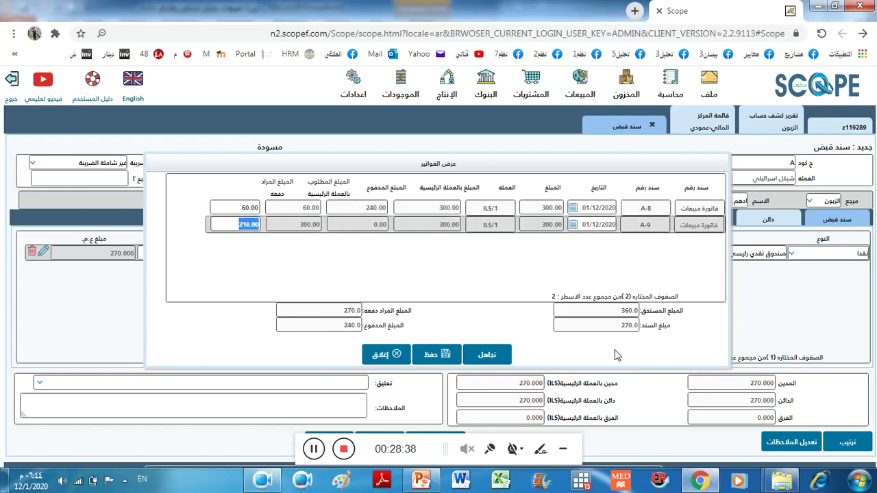
Step: Ignore the invoice allocation (تجاهل), approve posting the receipt voucher, and close its print preview
{"action": "left_click", "coordinate": [486, 354]}
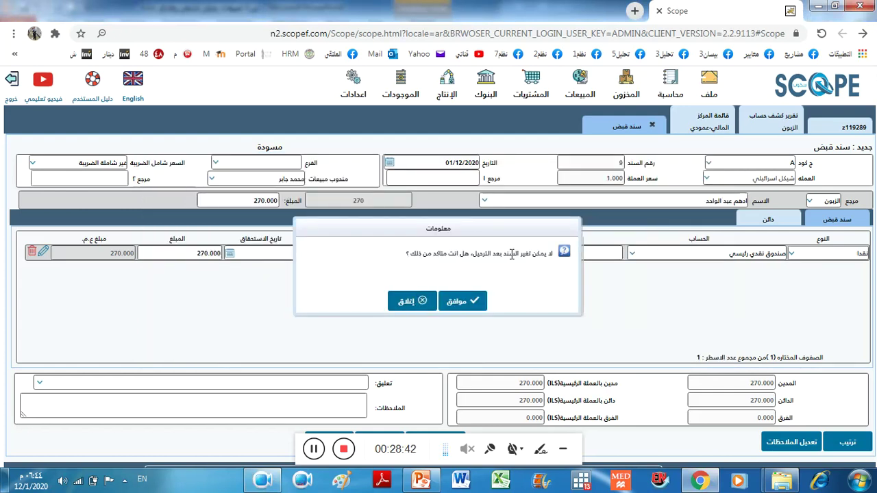
{"action": "left_click", "coordinate": [452, 304]}
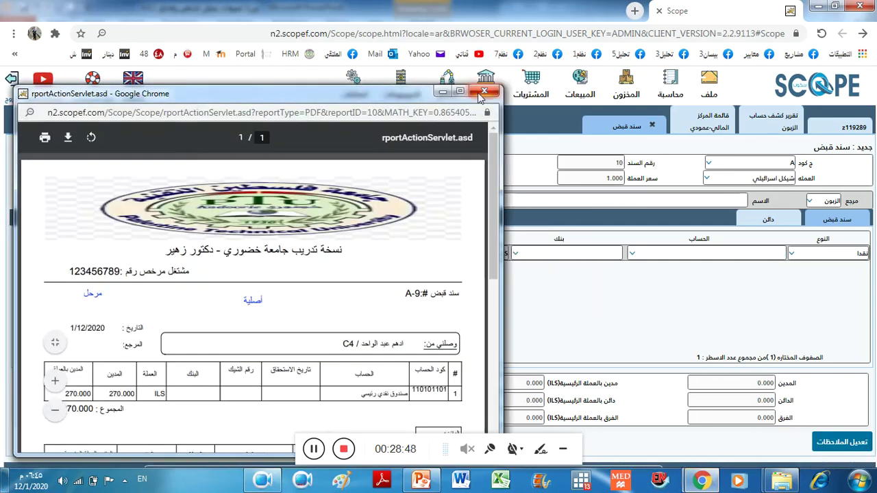
{"action": "left_click", "coordinate": [483, 92]}
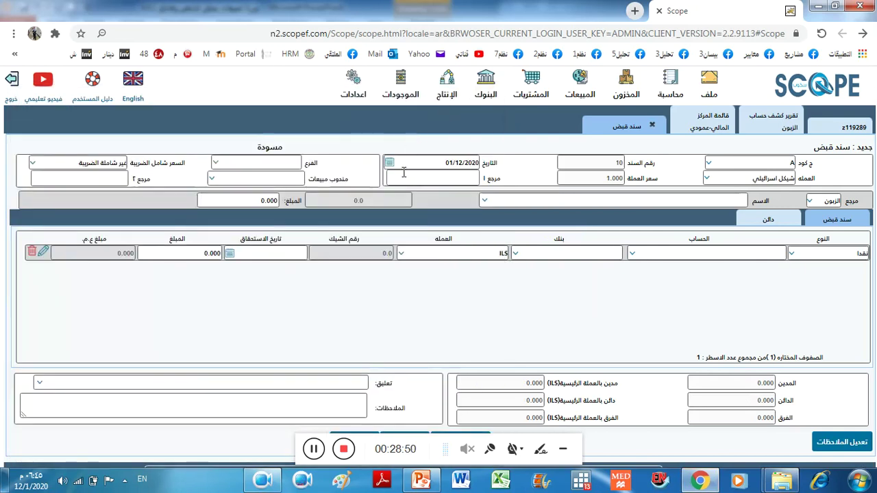
Step: Highlight the fourth item on the PowerPoint slide, then return to Scope and highlight the final balance in the earlier customer statement
{"action": "left_click", "coordinate": [413, 483]}
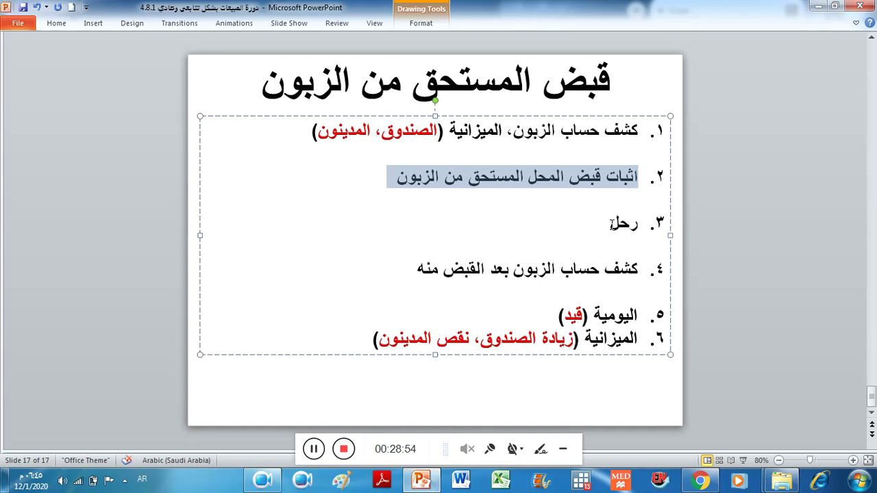
{"action": "left_click", "coordinate": [612, 224]}
{"action": "triple_click", "coordinate": [522, 268]}
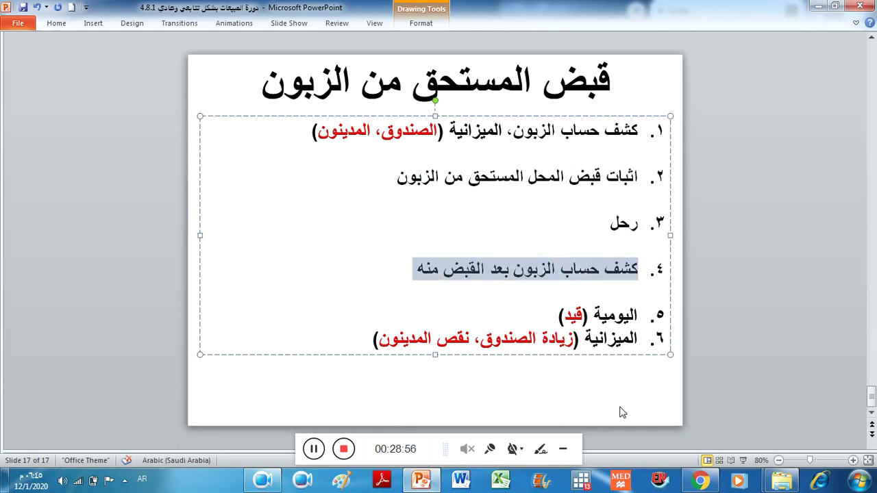
{"action": "left_click", "coordinate": [699, 481]}
{"action": "left_click", "coordinate": [771, 130]}
{"action": "double_click", "coordinate": [134, 279]}
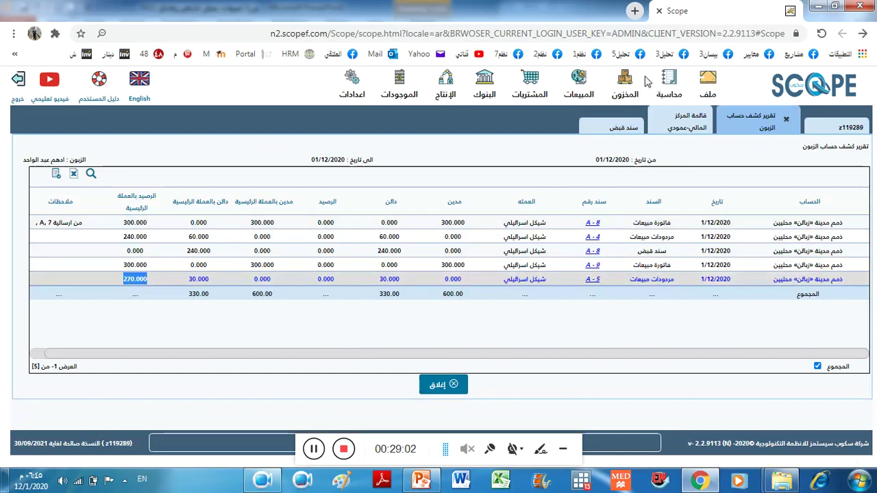
Step: Generate a new customer account statement (تقرير كشف حساب الزبون) for the same customer and highlight the final balance
{"action": "left_click", "coordinate": [582, 88]}
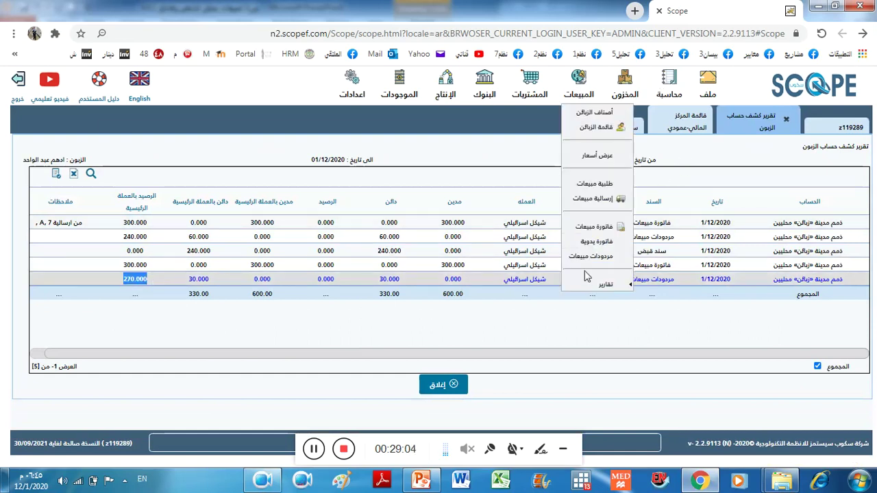
{"action": "mouse_move", "coordinate": [588, 284]}
{"action": "left_click", "coordinate": [536, 287]}
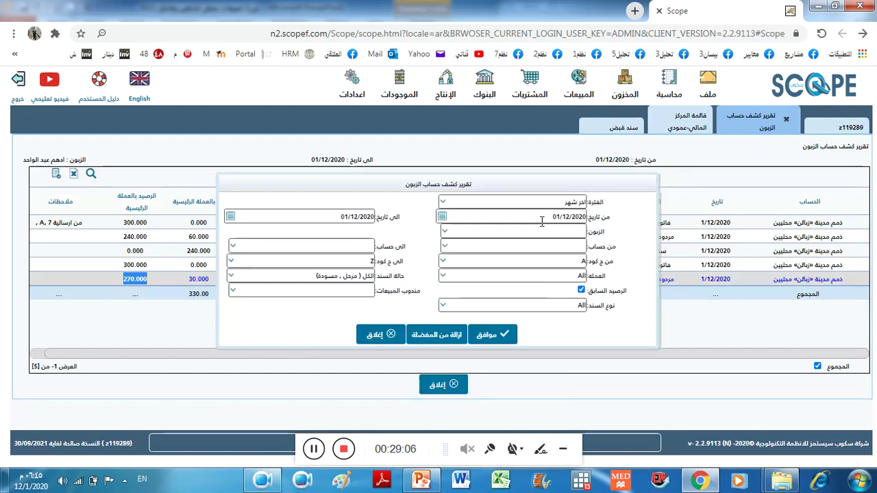
{"action": "left_click", "coordinate": [529, 232]}
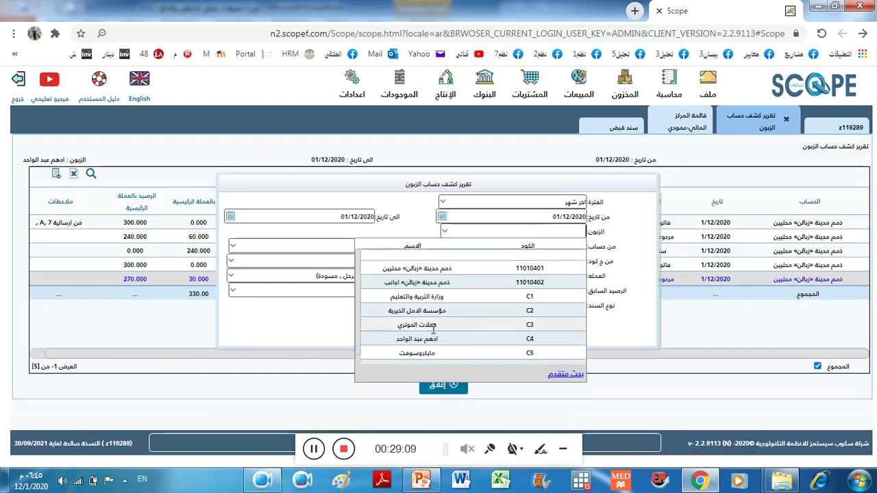
{"action": "left_click", "coordinate": [433, 340]}
{"action": "left_click", "coordinate": [485, 336]}
{"action": "left_click_drag", "start_coordinate": [125, 300], "coordinate": [152, 301]}
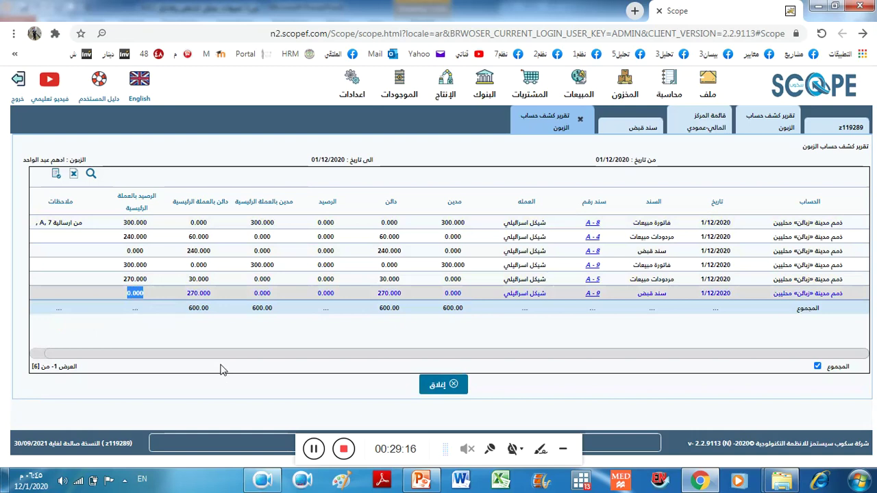
Step: Highlight the fifth item, اليومية (قيد), on the PowerPoint slide and switch back to Scope
{"action": "left_click", "coordinate": [421, 480]}
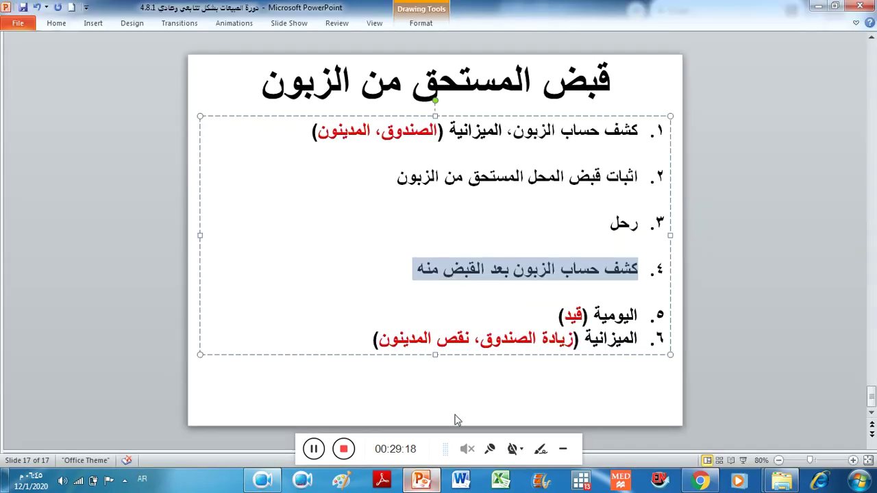
{"action": "triple_click", "coordinate": [581, 317]}
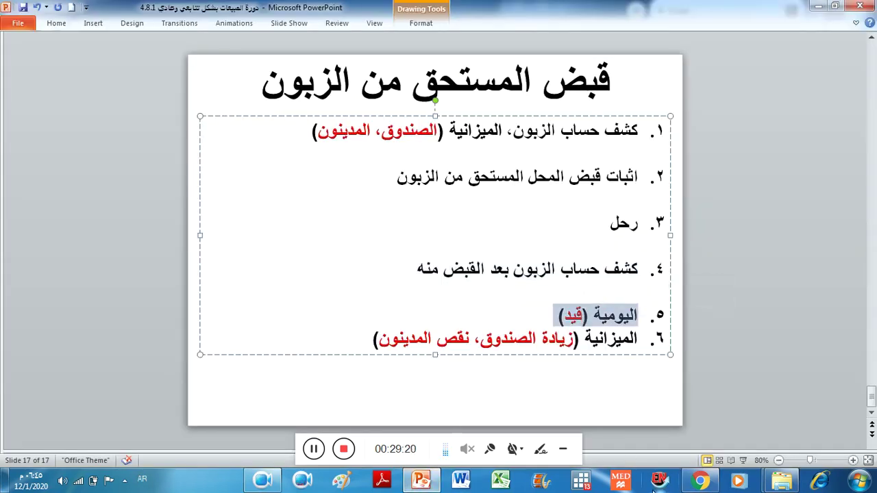
{"action": "left_click", "coordinate": [701, 480]}
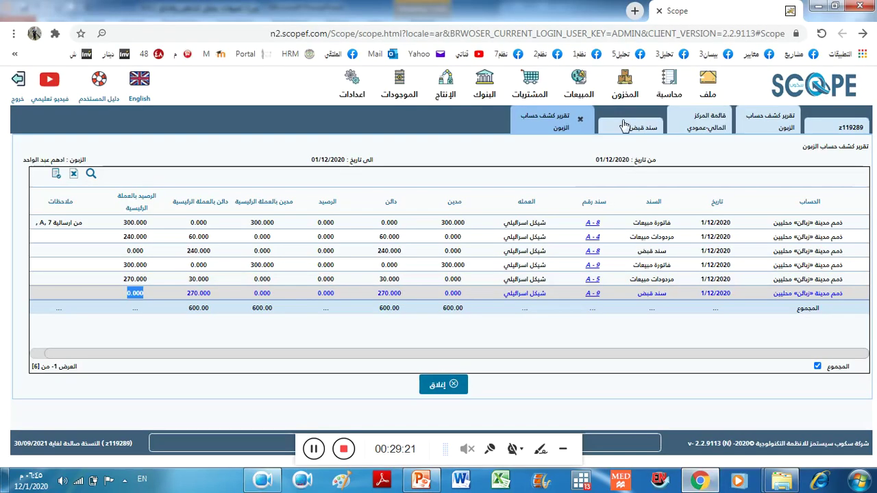
Step: Generate the journal report (تقرير دفتر اليومية) for the voucher type سند قبض and examine the newest receipt's entry
{"action": "left_click", "coordinate": [670, 96]}
{"action": "mouse_move", "coordinate": [677, 258]}
{"action": "left_click", "coordinate": [621, 259]}
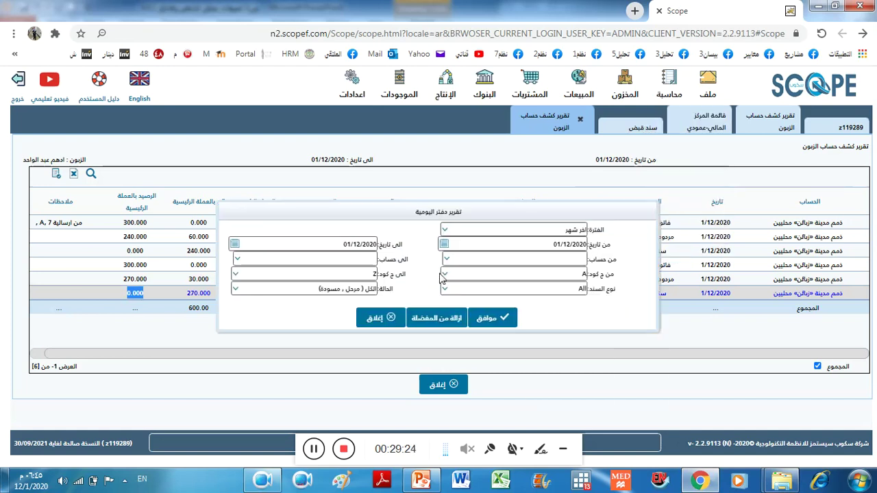
{"action": "left_click", "coordinate": [555, 286]}
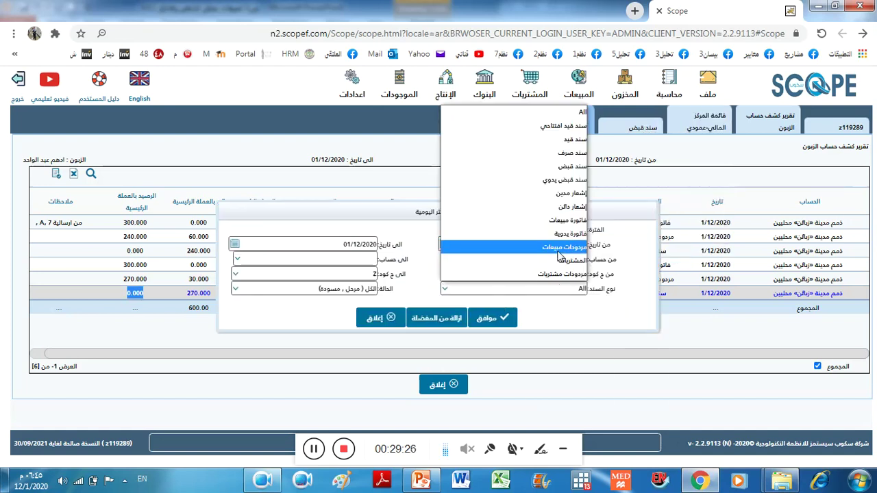
{"action": "left_click", "coordinate": [548, 168]}
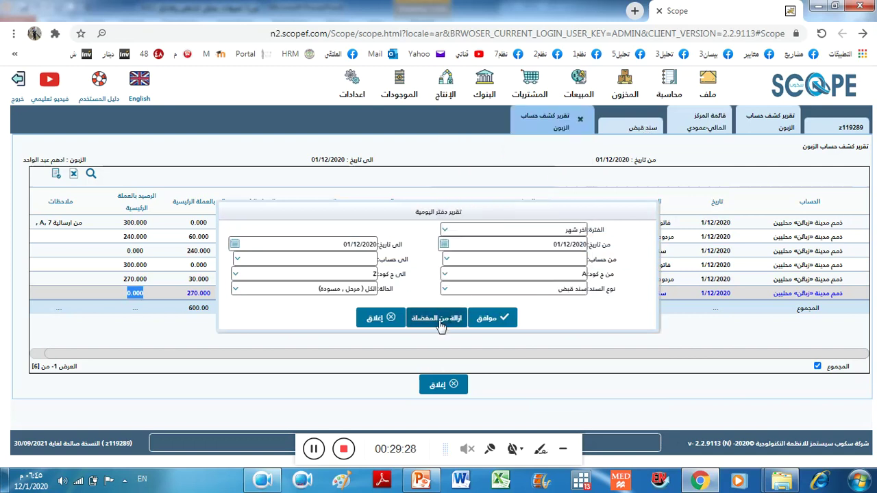
{"action": "left_click", "coordinate": [472, 318]}
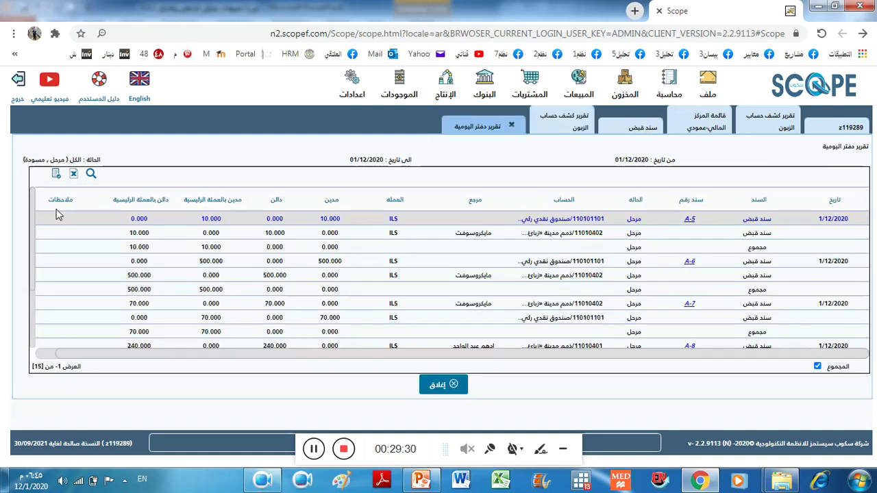
{"action": "left_click_drag", "start_coordinate": [29, 216], "coordinate": [48, 327]}
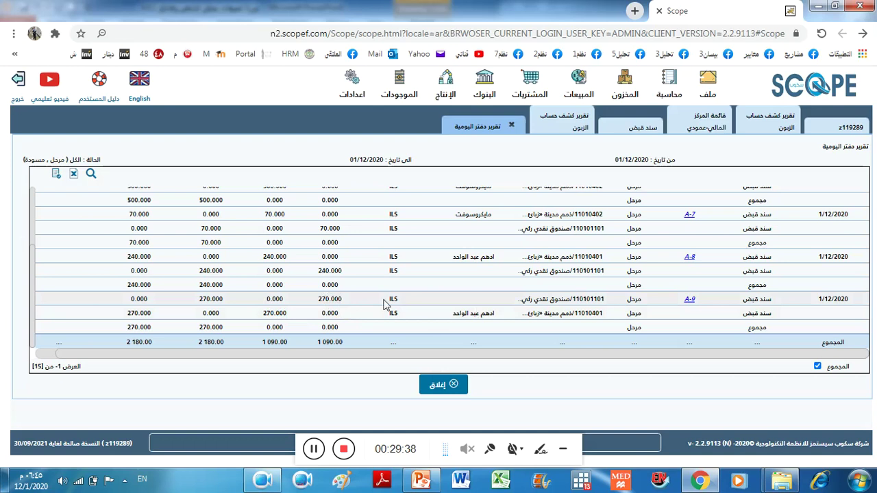
Step: In the PowerPoint slide's sixth item, highlight الميزانية, then the cash-increase phrase and the phrase نقص المدينون
{"action": "left_click", "coordinate": [421, 480]}
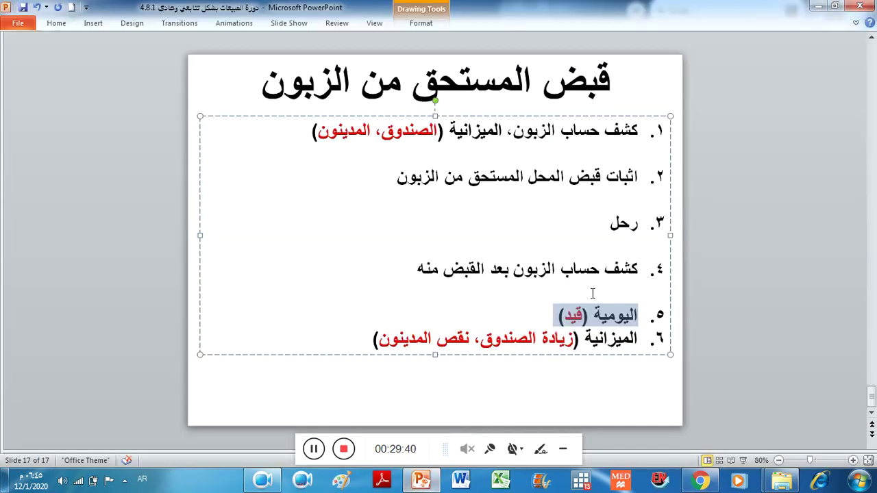
{"action": "double_click", "coordinate": [592, 341]}
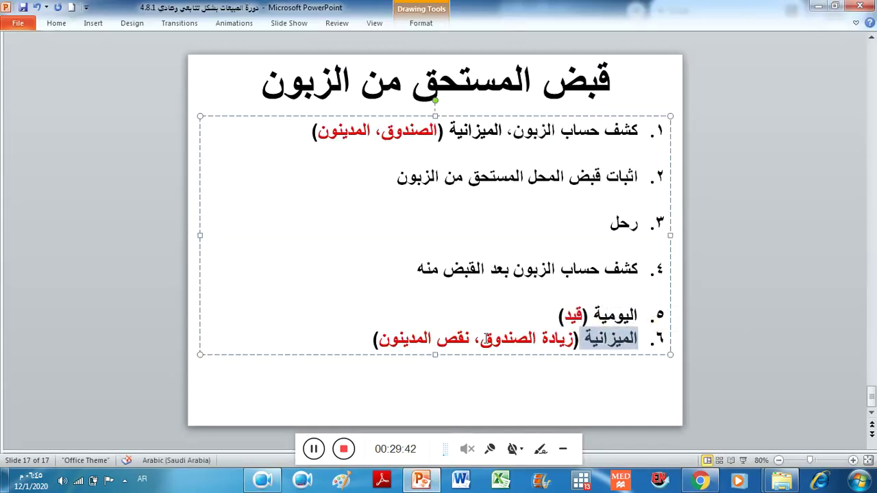
{"action": "left_click_drag", "start_coordinate": [482, 338], "coordinate": [543, 338]}
{"action": "left_click_drag", "start_coordinate": [455, 341], "coordinate": [417, 344]}
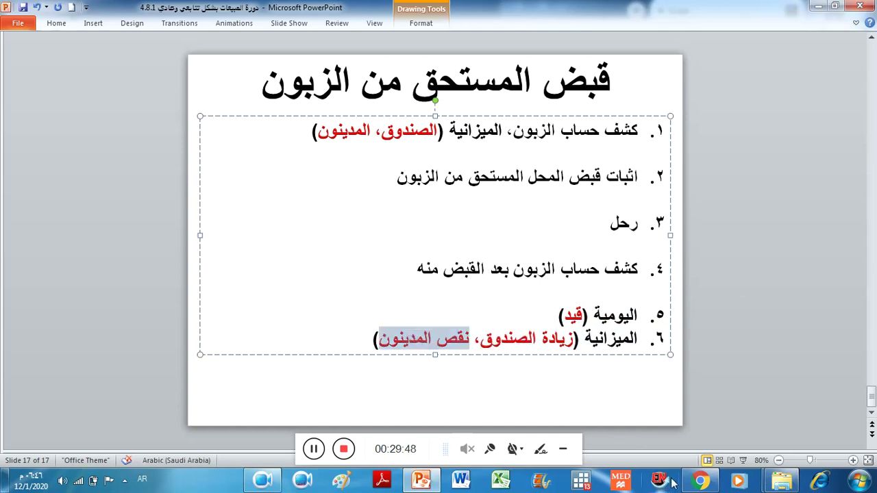
Step: Switch to Scope, generate the trial balance (تقرير ميزان المراجعة) for the period اخر سنة, and produce the عمودي balance sheet (قائمة المركز المالي) from it
{"action": "left_click", "coordinate": [699, 481]}
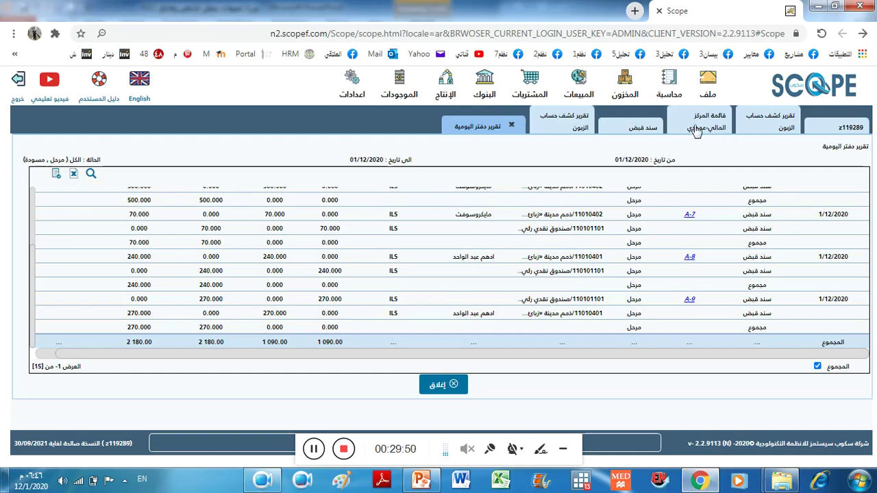
{"action": "left_click", "coordinate": [697, 134]}
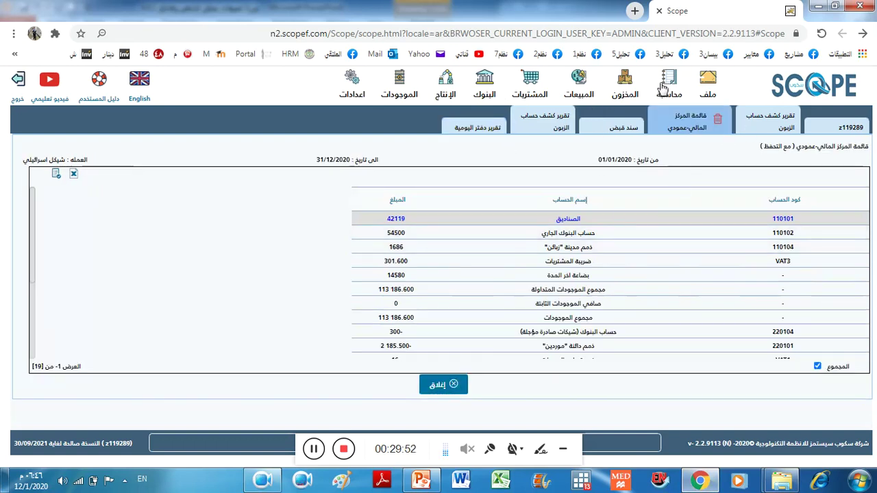
{"action": "left_click", "coordinate": [667, 93]}
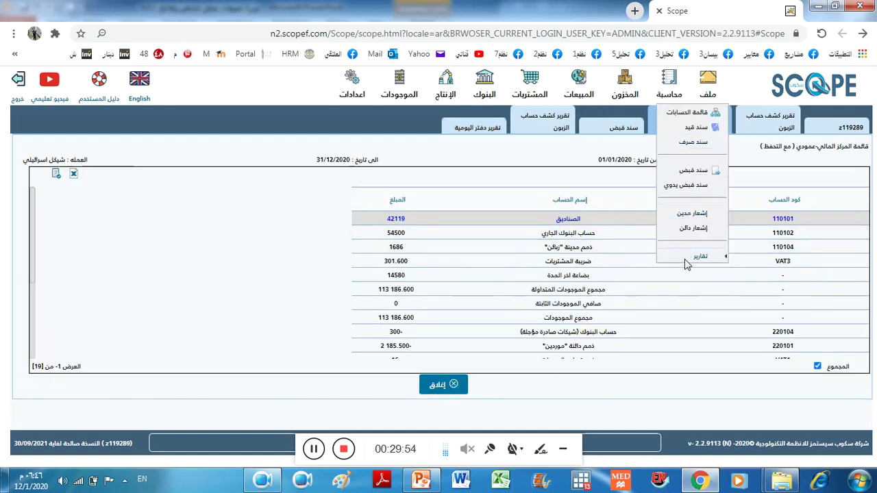
{"action": "mouse_move", "coordinate": [666, 261]}
{"action": "left_click", "coordinate": [620, 388]}
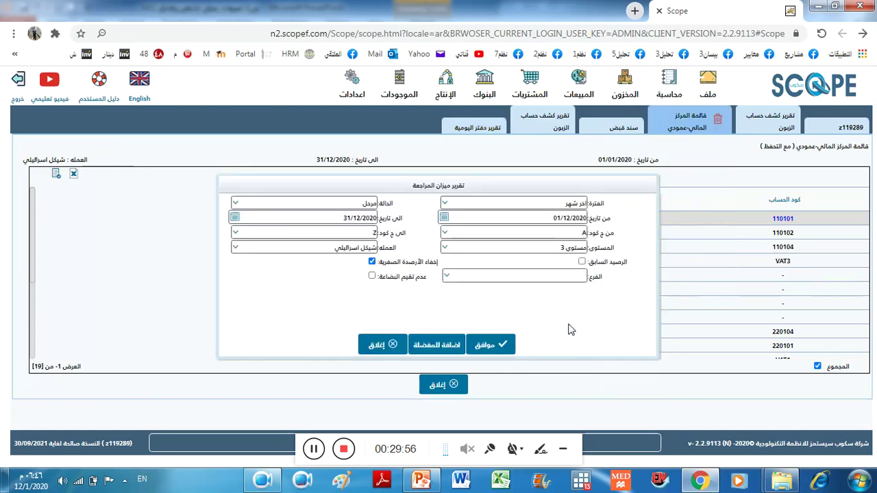
{"action": "left_click", "coordinate": [555, 204]}
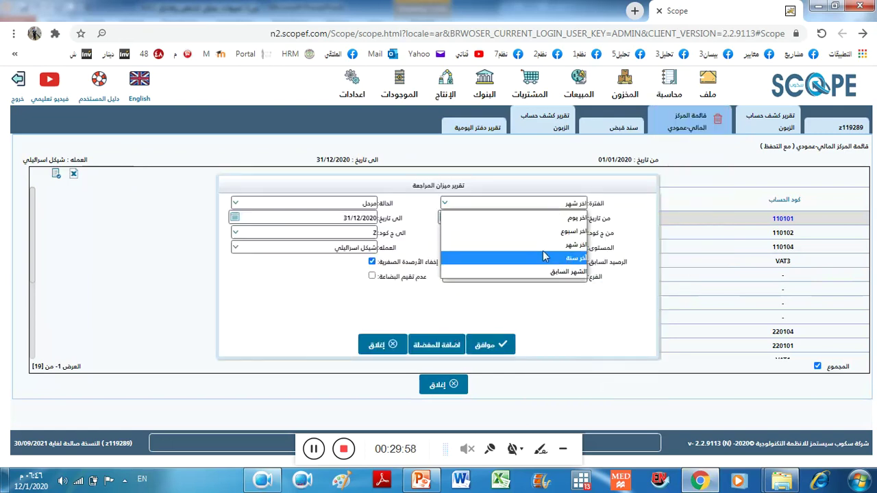
{"action": "left_click", "coordinate": [514, 256]}
{"action": "left_click", "coordinate": [484, 347]}
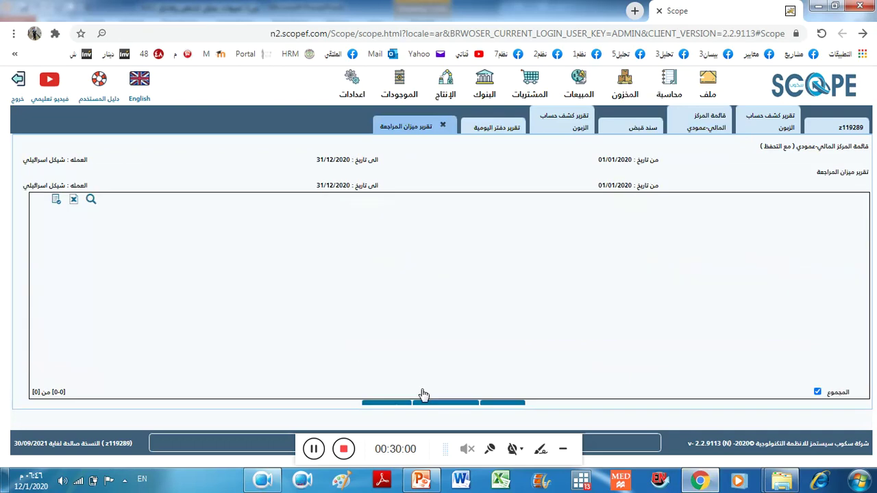
{"action": "left_click", "coordinate": [442, 385]}
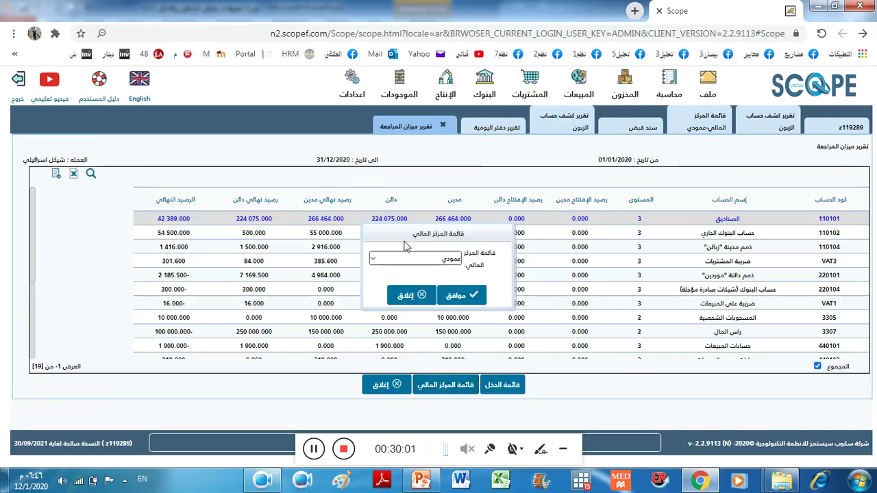
{"action": "left_click", "coordinate": [459, 295]}
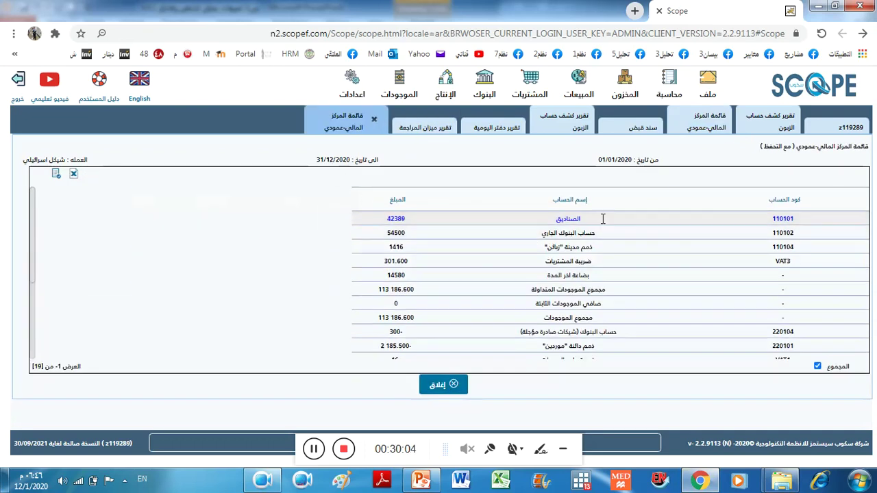
Step: Compare the cash account الصناديق between the earlier and new balance sheets, highlighting its amount in each
{"action": "left_click", "coordinate": [762, 134]}
{"action": "left_click", "coordinate": [685, 127]}
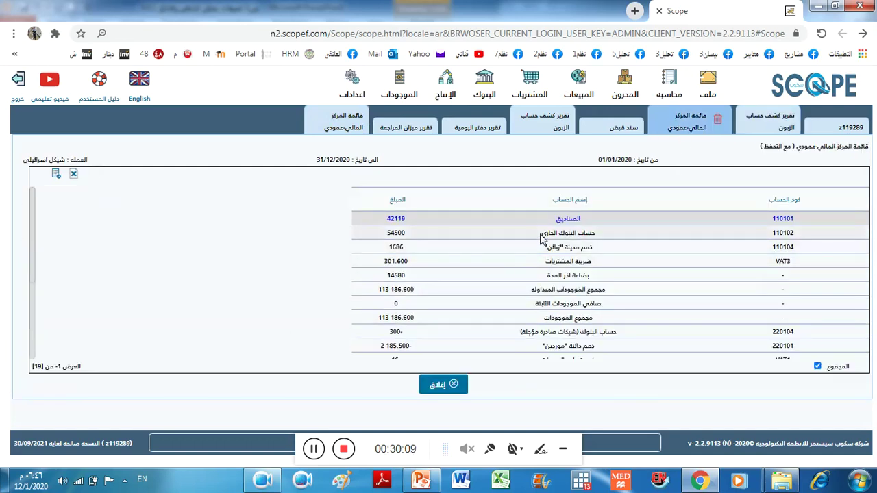
{"action": "double_click", "coordinate": [405, 220]}
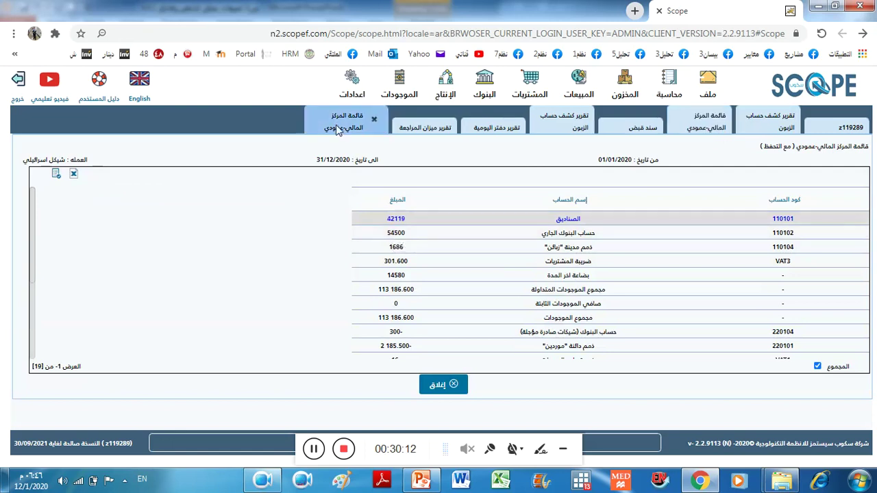
{"action": "double_click", "coordinate": [404, 220]}
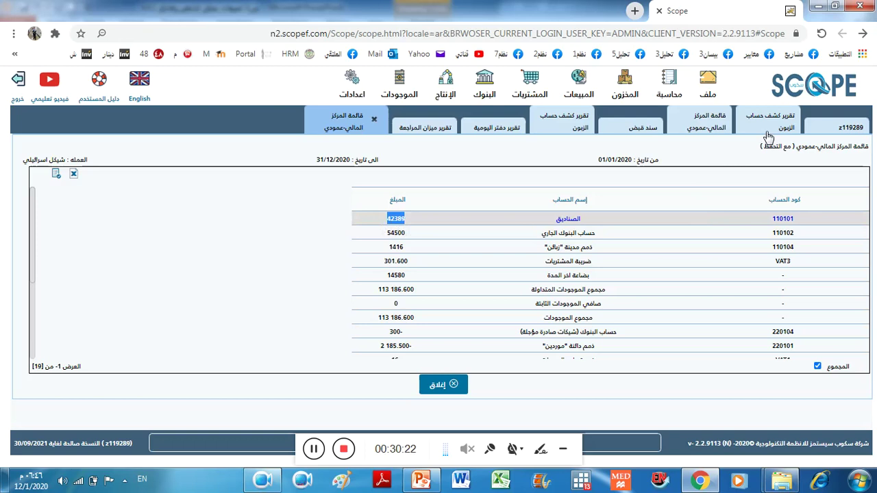
Step: Compare the customer receivables (ذمم مدينة "زبائن") in both balance sheets, highlighting each amount, and return to the PowerPoint slide
{"action": "left_click", "coordinate": [704, 132]}
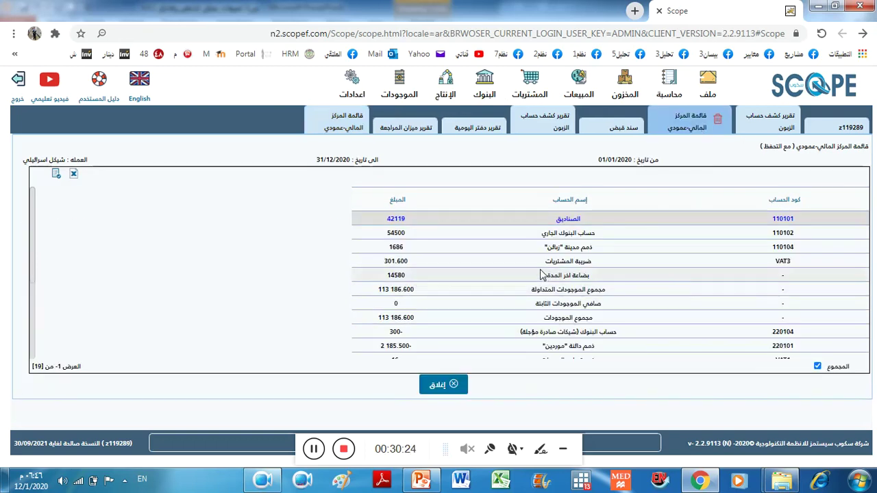
{"action": "double_click", "coordinate": [398, 247]}
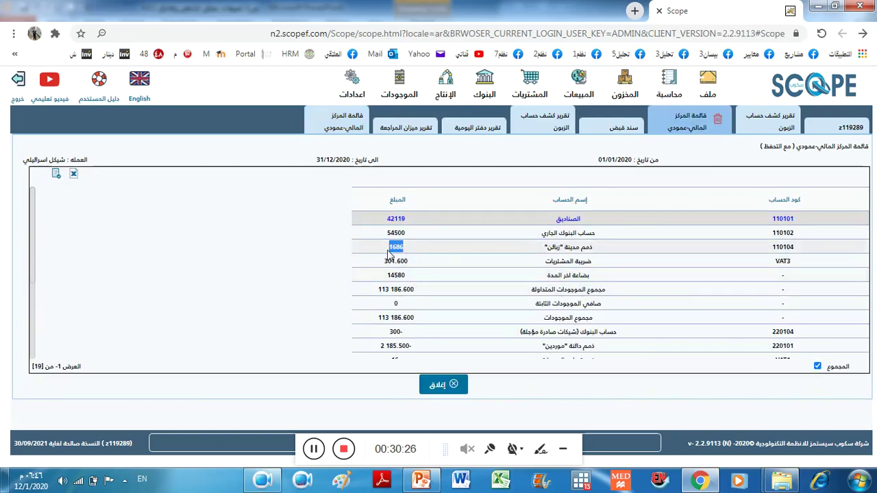
{"action": "left_click_drag", "start_coordinate": [396, 248], "coordinate": [336, 128]}
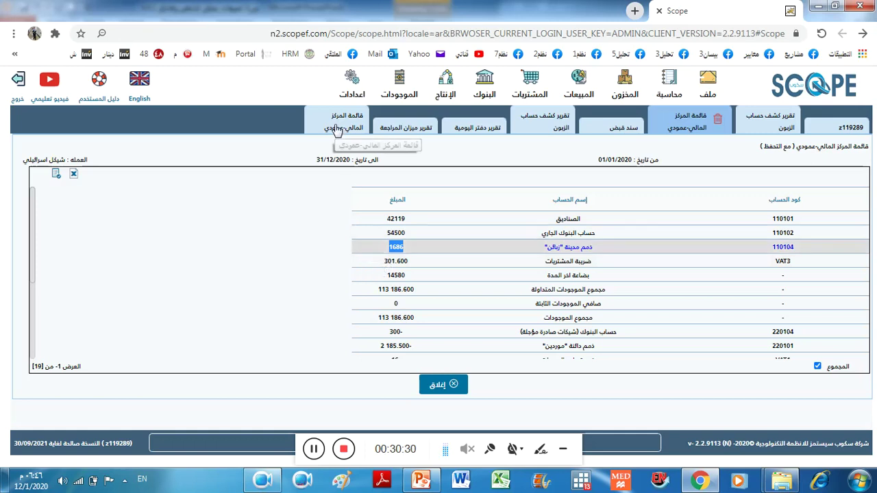
{"action": "left_click", "coordinate": [335, 129]}
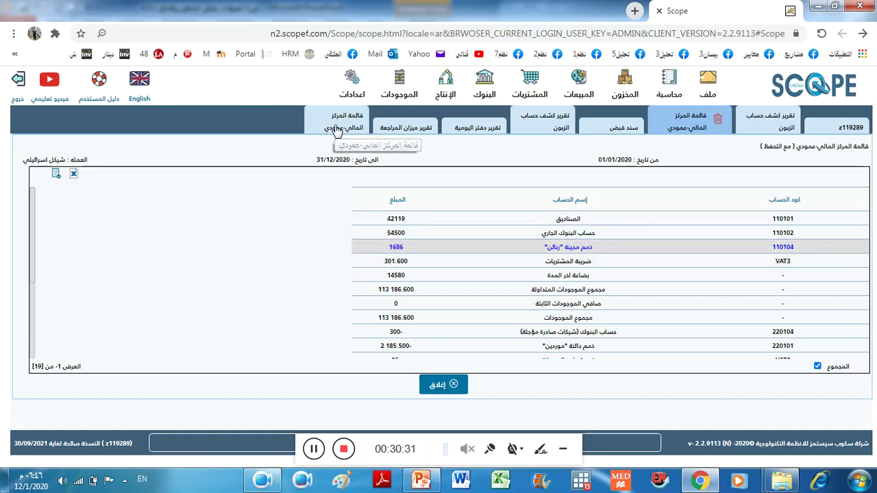
{"action": "double_click", "coordinate": [397, 247]}
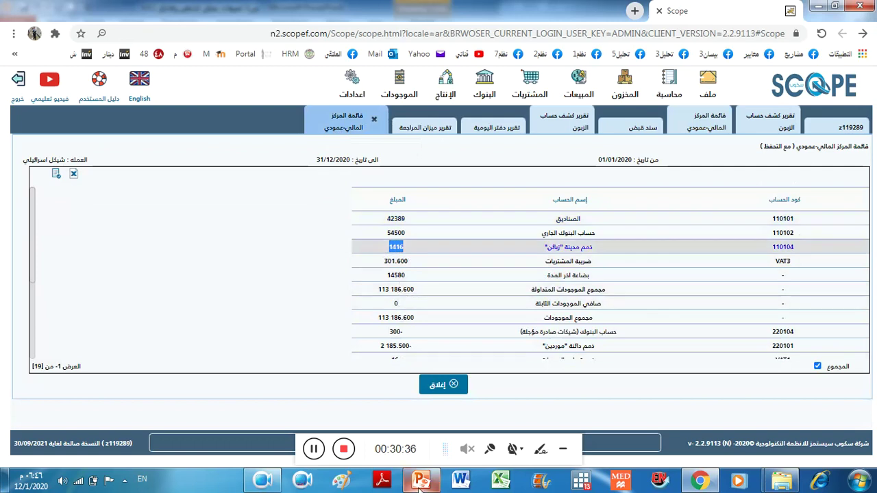
{"action": "key", "text": "alt+Tab"}
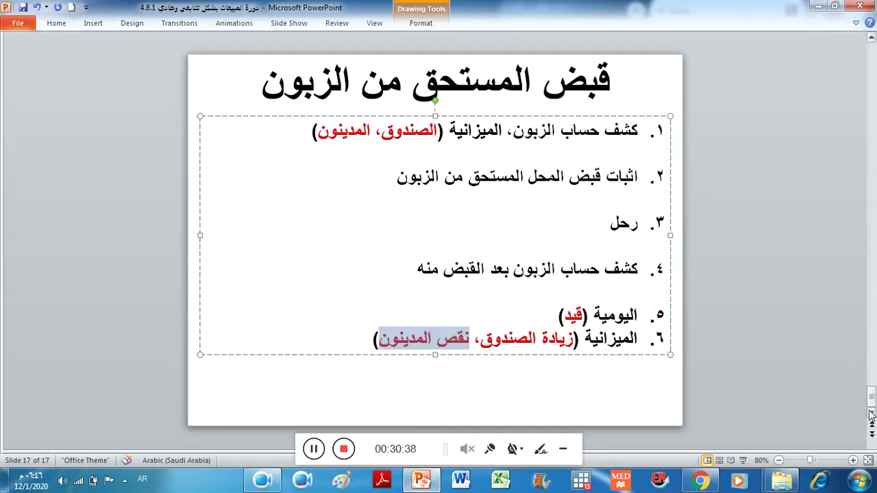